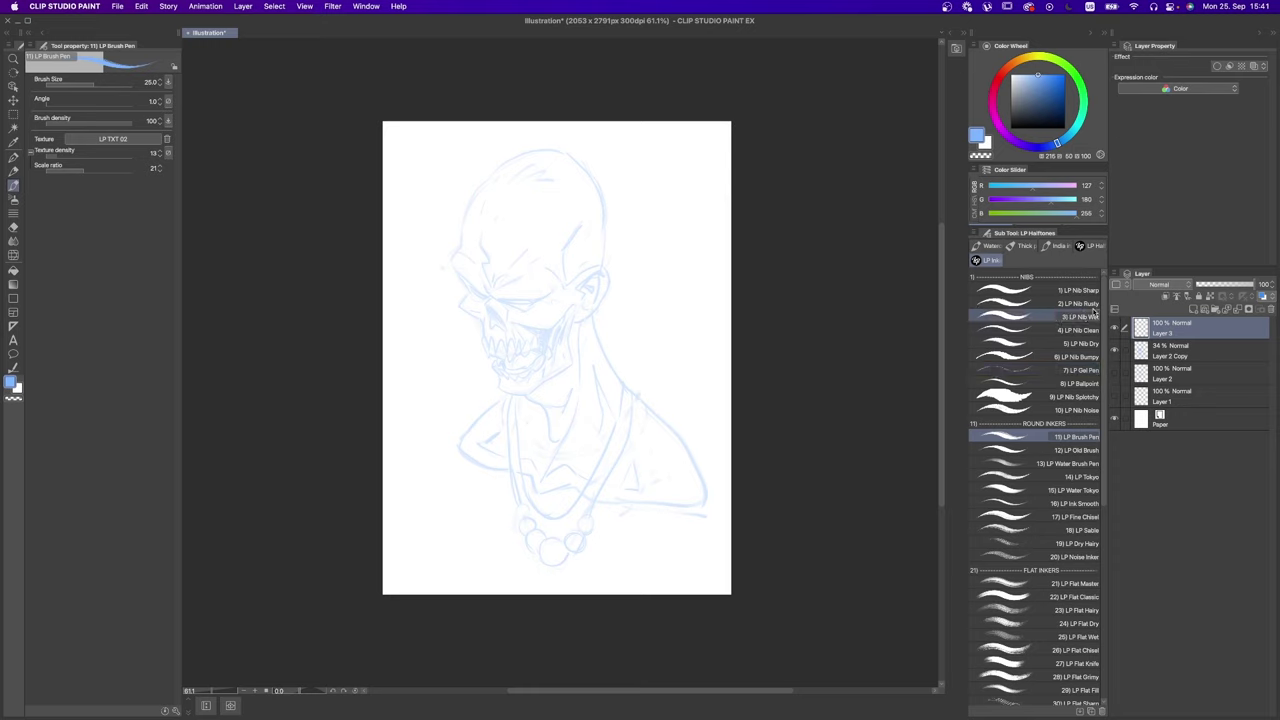
Step: Choose the LP Nib Rusty brush at size 40 with black as the drawing colour for inking on Layer 3
click(1087, 304)
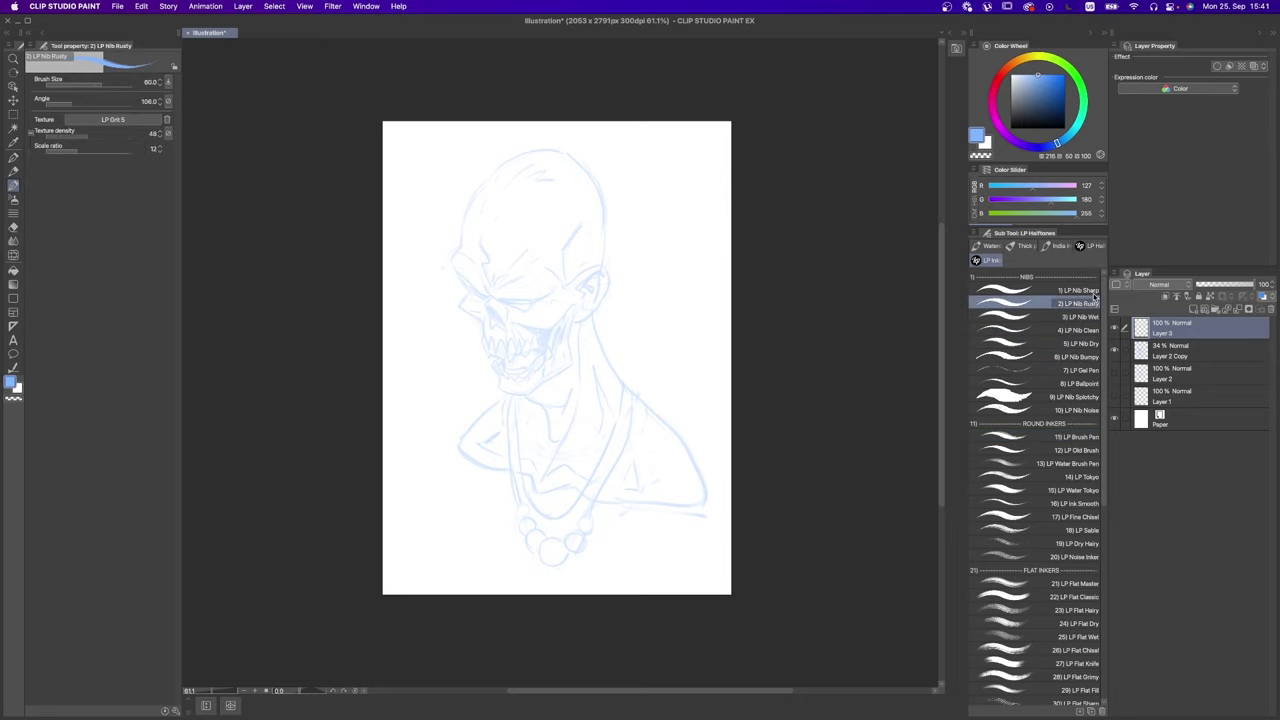
scroll(603, 342, up, 5)
scroll(603, 342, down, 1)
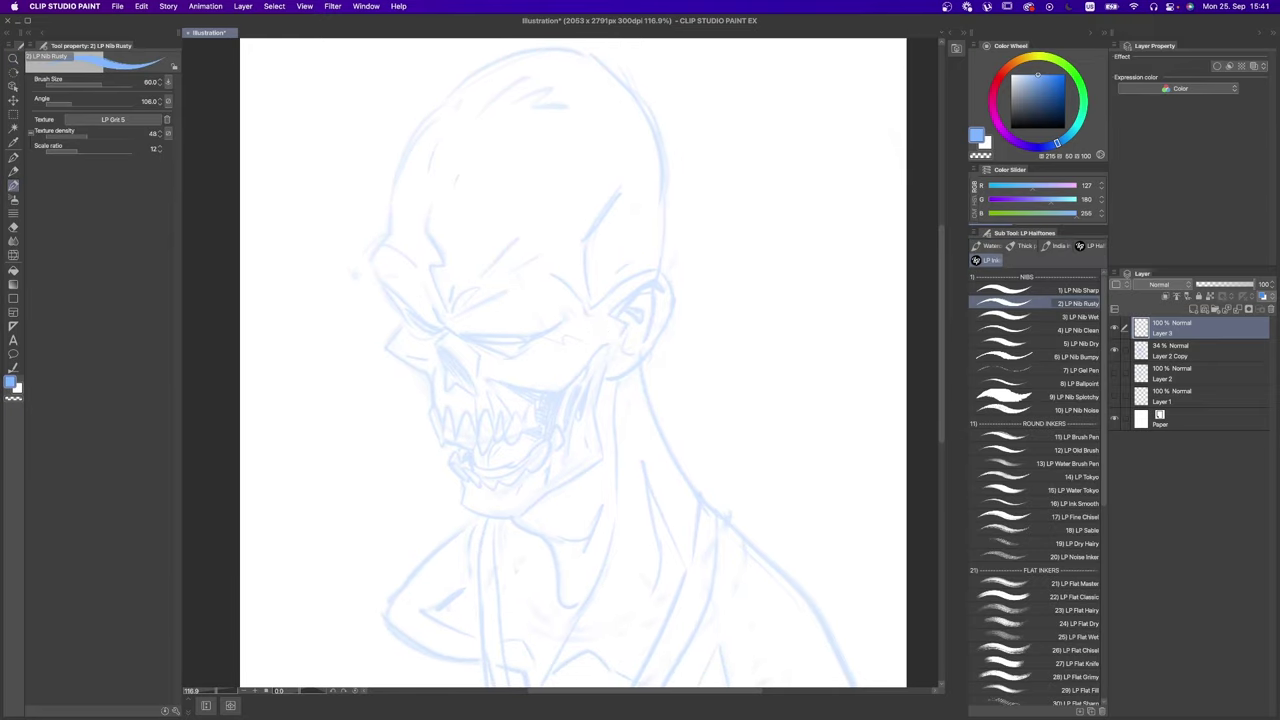
key(ctrl+space)
drag(571, 346, 509, 297)
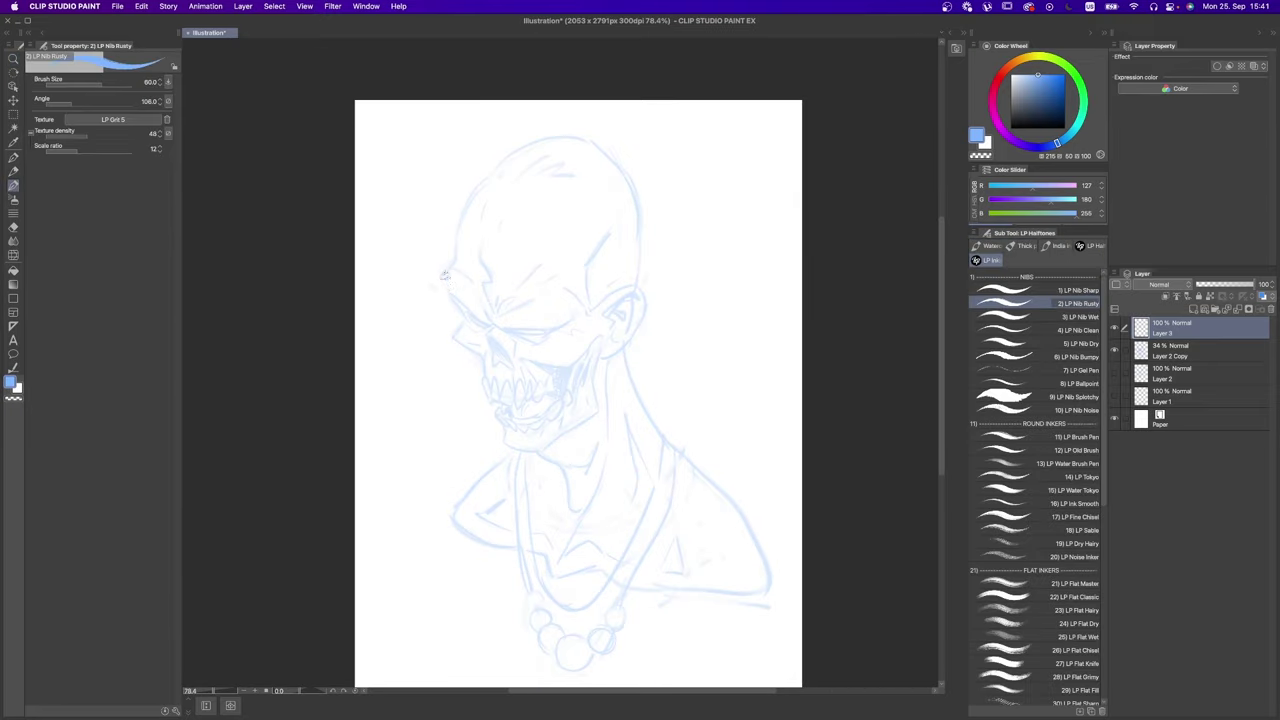
key(d)
key(ctrl+space)
click(491, 308)
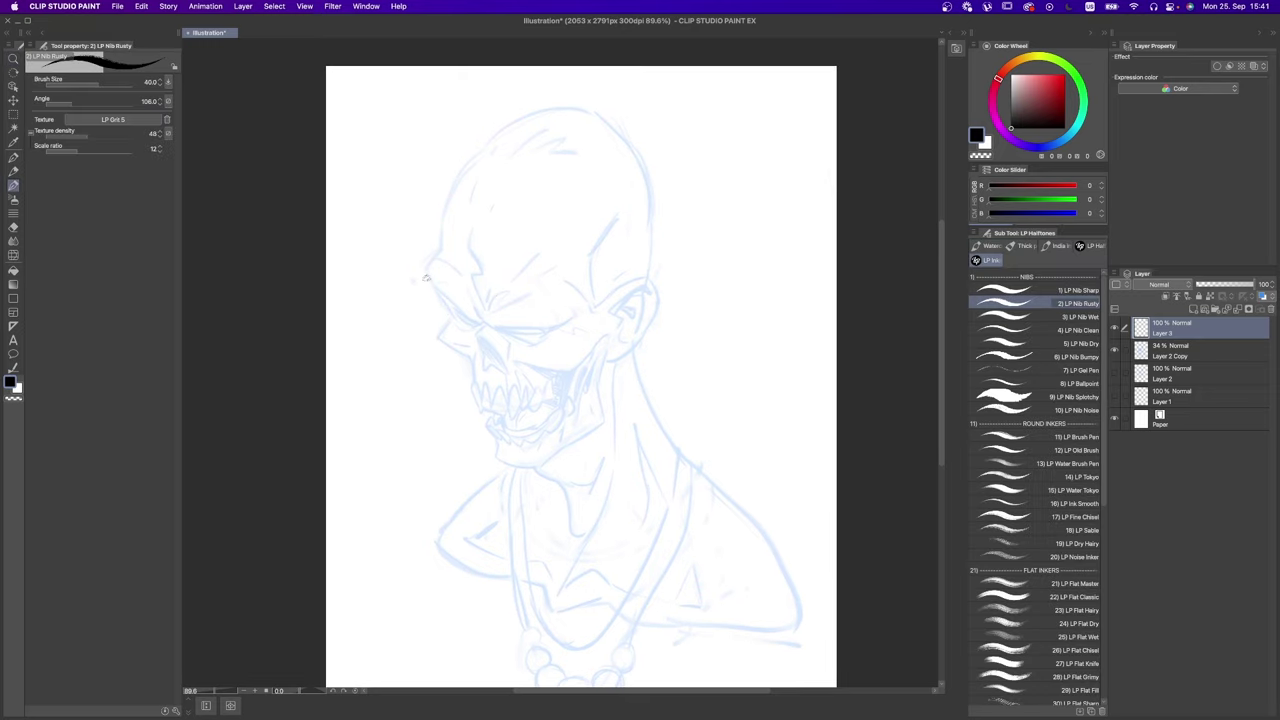
Step: Reduce the brush to size 25 and ink the far brow ridge down to the bridge of the nose
key(super+z)
drag(426, 277, 460, 320)
key(bracketleft)
key(super+z)
key(super+z)
drag(426, 277, 455, 317)
key(super+z)
key(bracketleft)
key(bracketleft)
drag(468, 304, 500, 328)
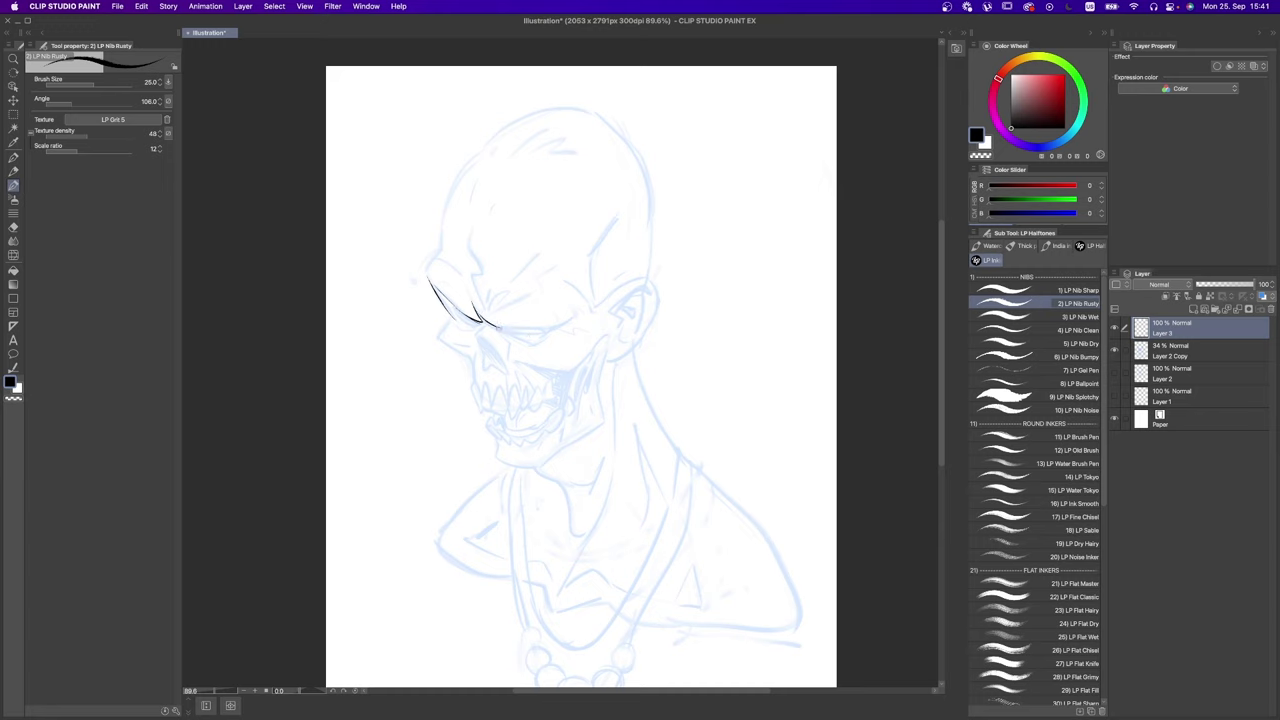
Step: Ink the skull outline from the far brow over the cranium and down the back of the head to the ear
mouse_move(428, 270)
mouse_down()
mouse_move(480, 150)
mouse_move(532, 113)
mouse_move(600, 118)
mouse_up()
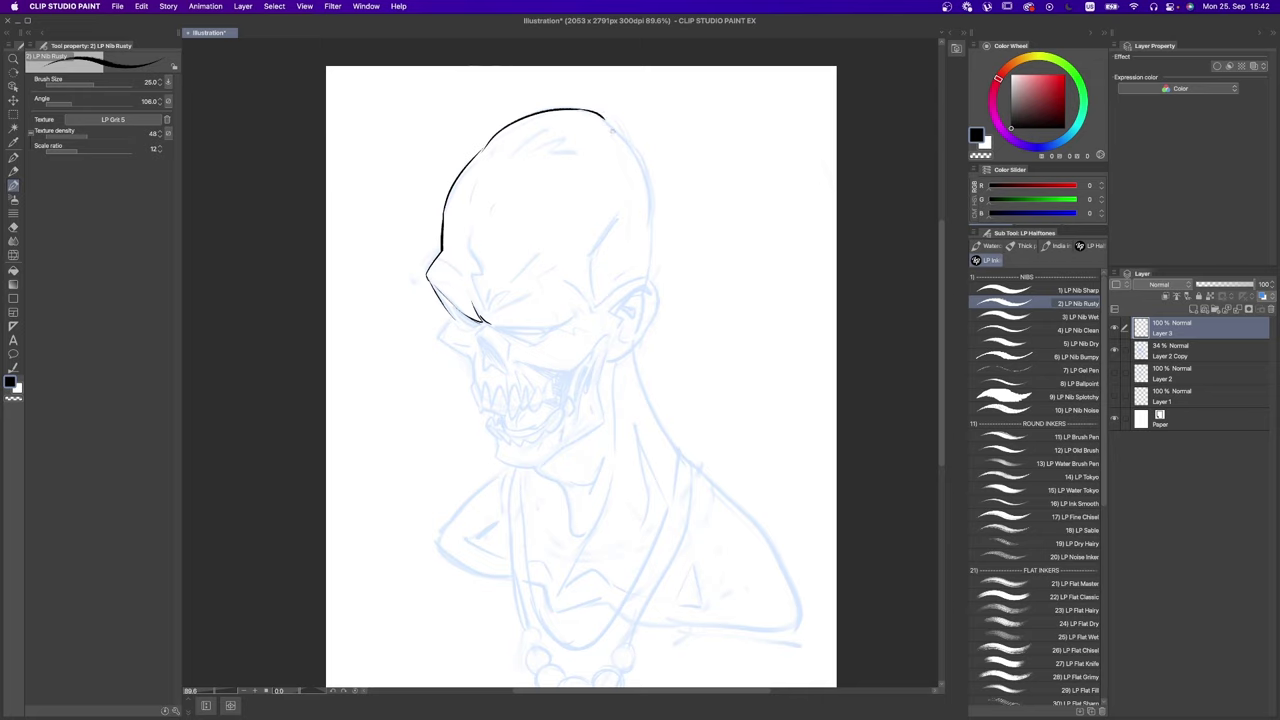
key(super+z)
key(super+z)
drag(604, 118, 630, 146)
key(super+z)
key(super+z)
mouse_move(616, 130)
mouse_down()
mouse_move(654, 206)
mouse_move(617, 131)
mouse_move(649, 185)
mouse_move(656, 250)
mouse_up()
key(super+z)
key(super+z)
Step: Ink the angular temple line and the heavy lower edge of the brow above the near eye
mouse_move(645, 170)
mouse_down()
mouse_move(656, 250)
mouse_move(652, 188)
mouse_move(654, 244)
mouse_move(592, 300)
mouse_up()
key(super+z)
key(super+z)
key(super+z)
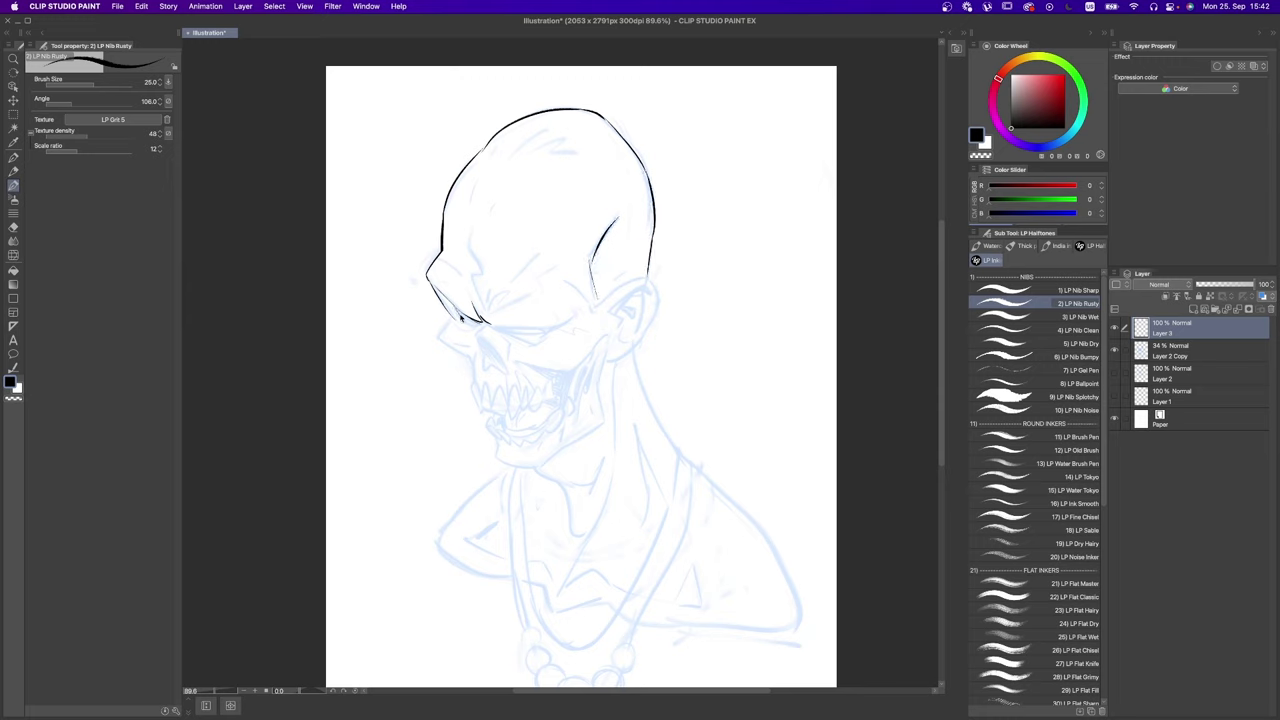
drag(492, 327, 574, 323)
key(super+z)
scroll(519, 333, up, 4)
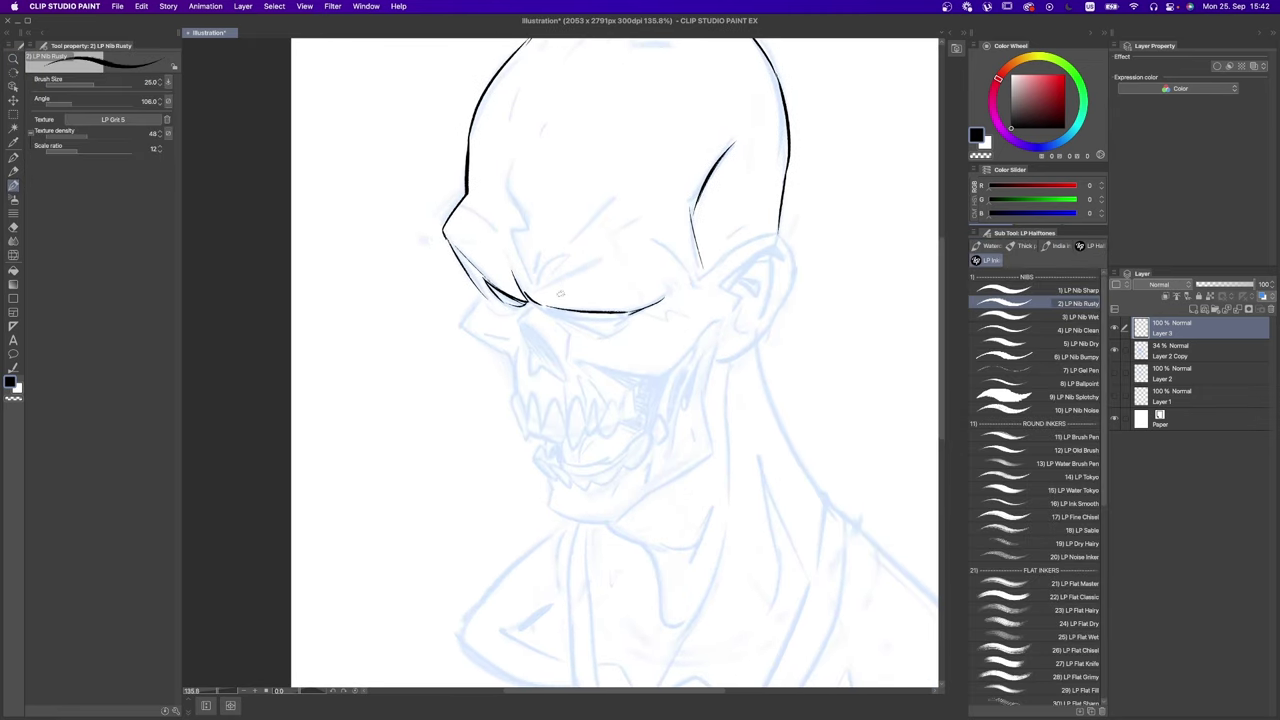
Step: Reduce the brush to size 20 and ink the upper edge of the far cheekbone
key(r)
mouse_move(560, 294)
mouse_down()
mouse_move(686, 374)
mouse_move(789, 206)
mouse_move(448, 296)
mouse_move(443, 340)
mouse_move(700, 271)
mouse_move(671, 371)
mouse_up()
key(bracketleft)
key(r)
key(bracketleft)
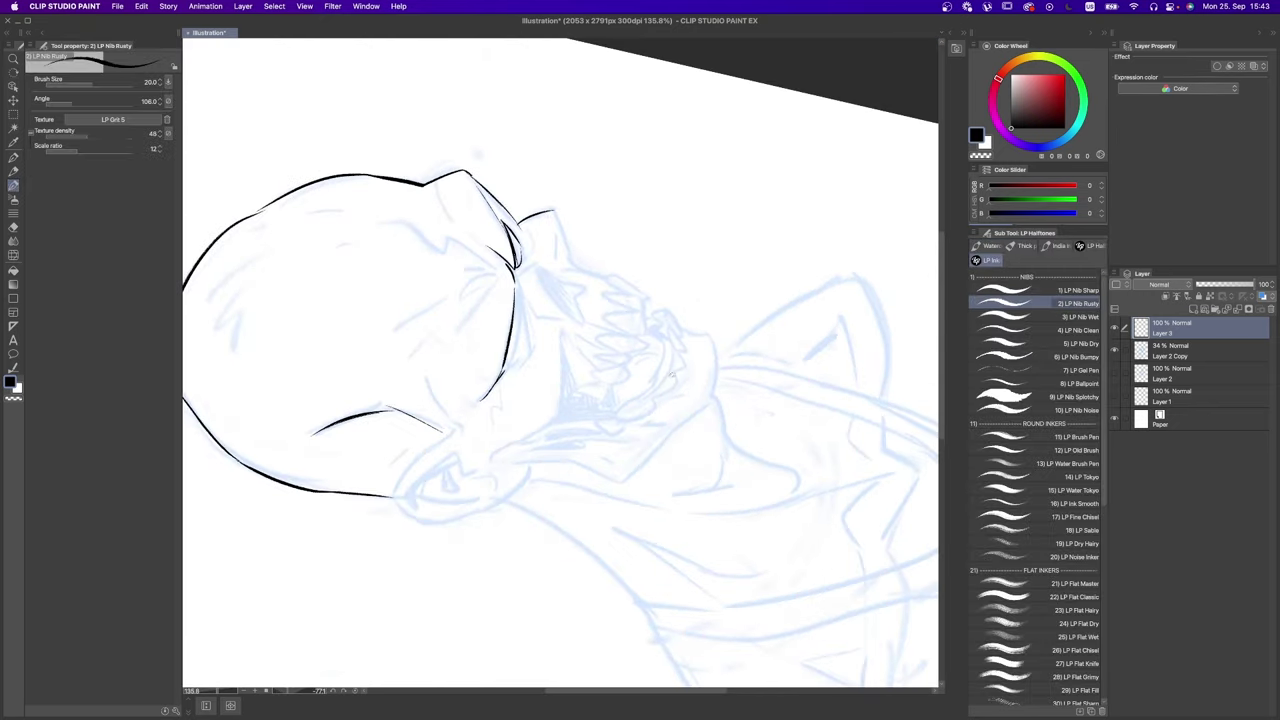
Step: Complete the far cheekbone outline down to the upper jaw and ink the front upper teeth
key(r)
drag(560, 300, 640, 240)
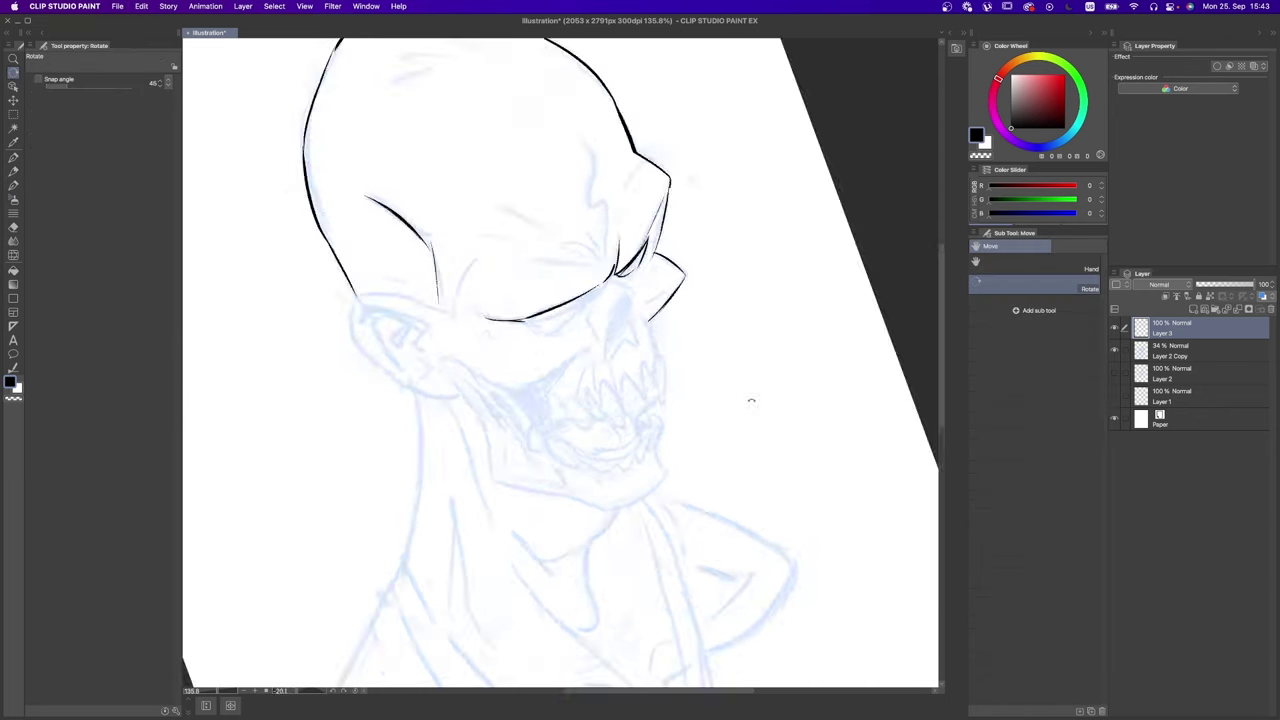
drag(660, 310, 645, 400)
mouse_move(643, 352)
mouse_down()
mouse_move(630, 398)
mouse_move(612, 402)
mouse_up()
mouse_move(632, 376)
mouse_down()
mouse_move(626, 400)
mouse_move(586, 362)
mouse_up()
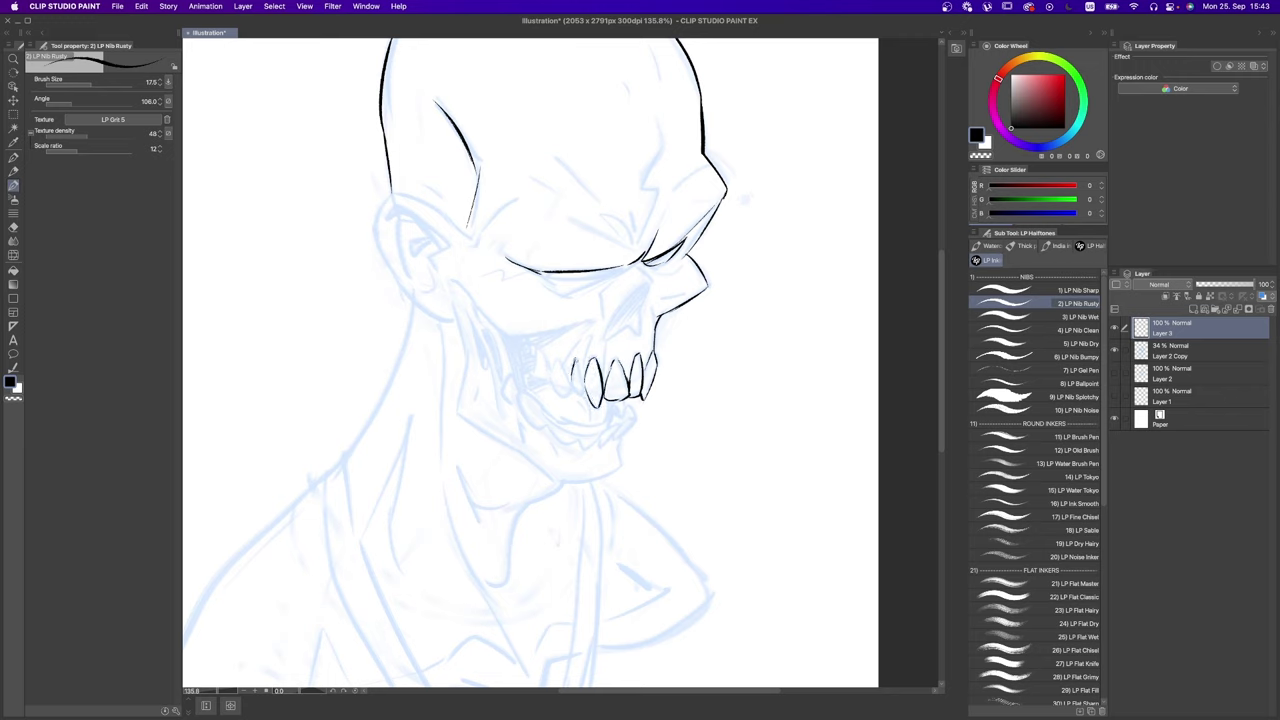
Step: Ink the remaining upper teeth toward the back of the mouth
drag(586, 382, 584, 399)
key(super+z)
key(super+z)
drag(548, 352, 556, 398)
Step: Ink the near cheekbone's lower edge with its jaw sinews, and the lower jaw outline down to the chin
mouse_move(596, 320)
mouse_down()
mouse_move(530, 344)
mouse_move(490, 332)
mouse_move(450, 282)
mouse_up()
key(super+z)
drag(496, 332, 504, 376)
mouse_move(470, 320)
mouse_down()
mouse_move(486, 362)
mouse_move(458, 368)
mouse_move(454, 409)
mouse_move(568, 500)
mouse_move(640, 486)
mouse_up()
Step: Using brush size 15, ink the front of the chin and the lower teeth, gum and back of the open mouth
key(super+plus)
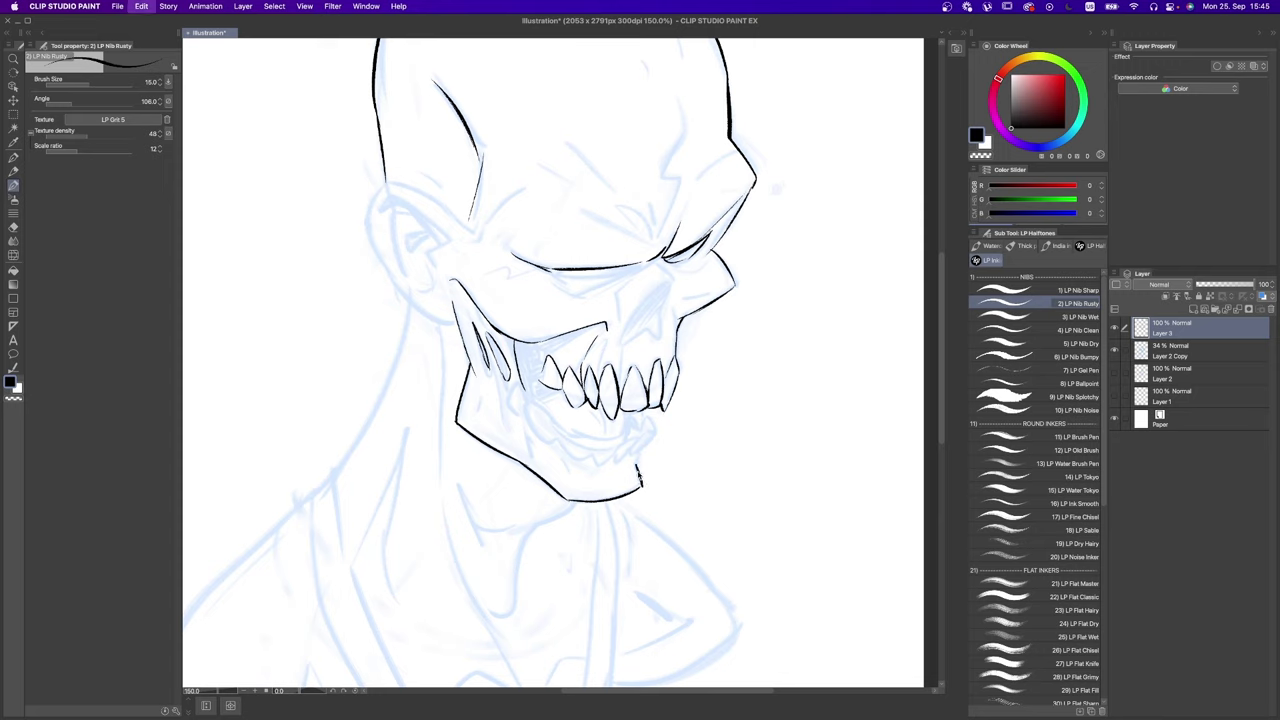
drag(636, 466, 641, 488)
key(super+z)
drag(642, 455, 646, 410)
mouse_move(550, 437)
mouse_down()
mouse_move(526, 400)
mouse_move(548, 432)
mouse_up()
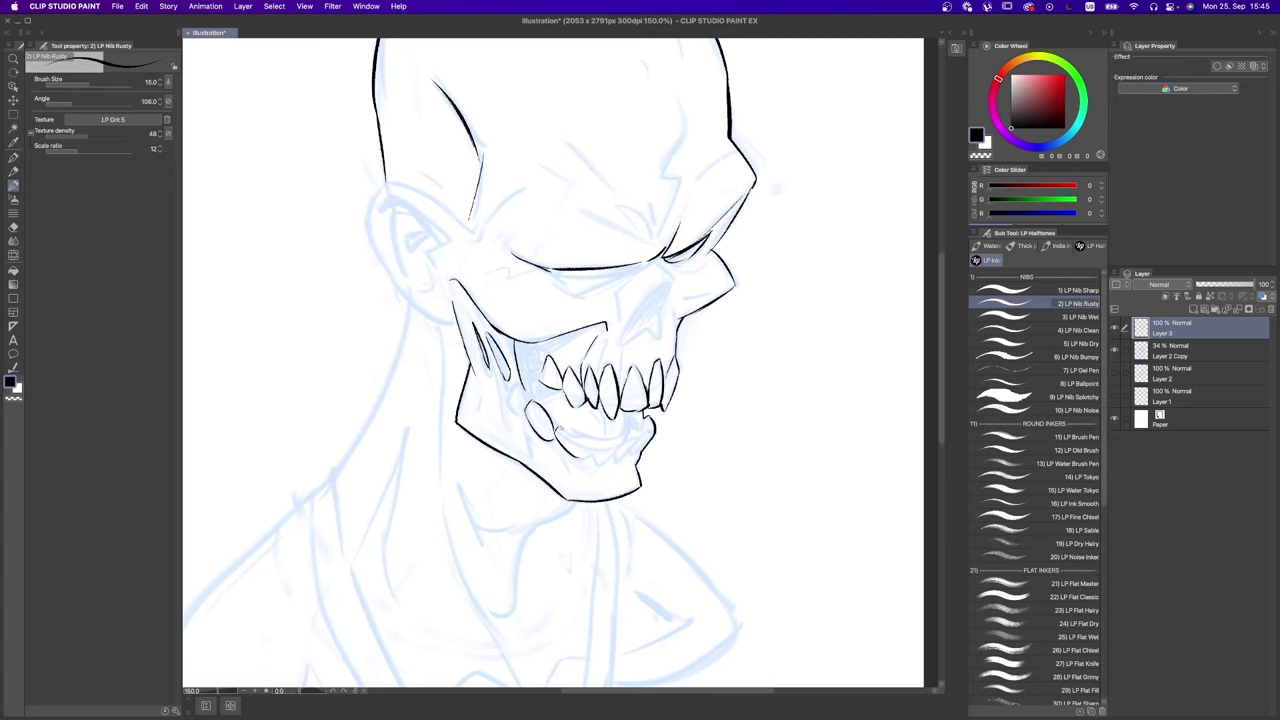
mouse_move(560, 428)
mouse_down()
mouse_move(604, 458)
mouse_move(648, 428)
mouse_move(572, 442)
mouse_move(512, 386)
mouse_move(504, 338)
mouse_up()
Step: Ink the outline of the open nasal cavity over the sketch
scroll(550, 360, up, 2)
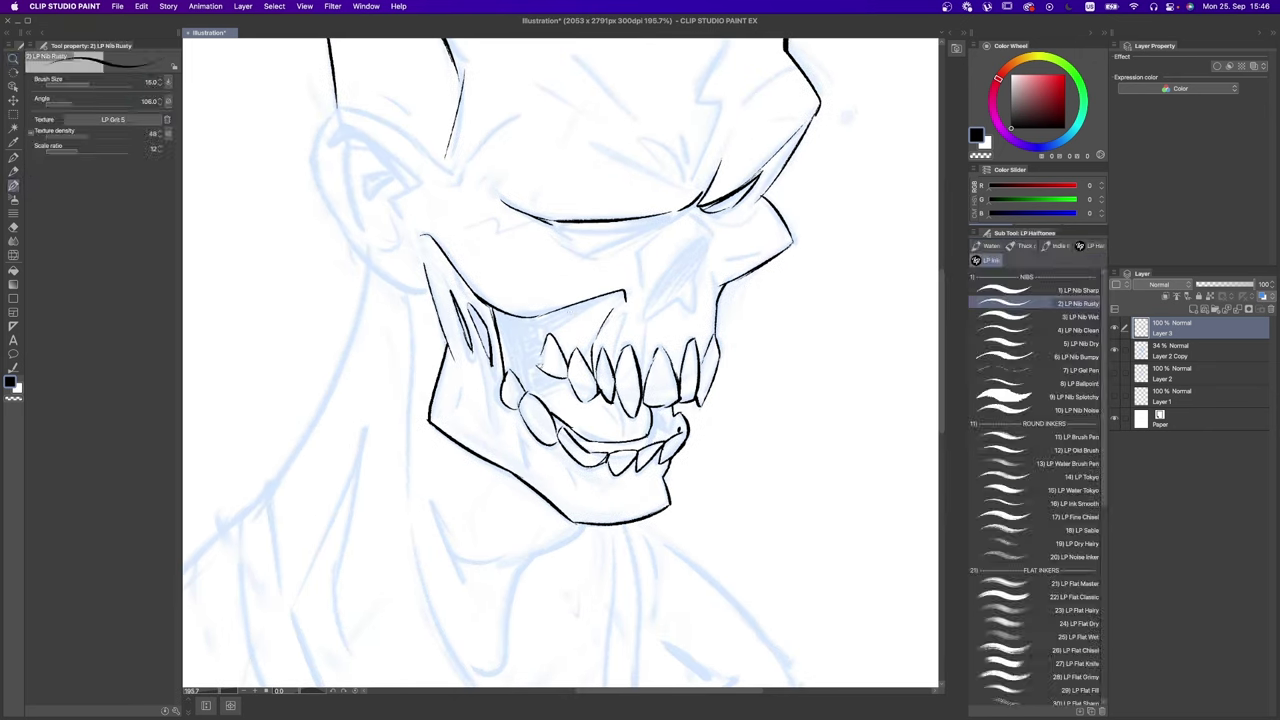
mouse_move(716, 244)
mouse_down()
mouse_move(652, 326)
mouse_move(700, 294)
mouse_move(706, 324)
mouse_move(672, 318)
mouse_move(688, 314)
mouse_move(648, 358)
mouse_move(690, 286)
mouse_up()
key(super+z)
key(super+z)
key(super+z)
key(super+z)
scroll(560, 365, up, 2)
key(super+z)
Step: Ink the narrow near eye with its lower lid under the brow, and the edges of the nose bridge
scroll(560, 365, up, 2)
mouse_move(591, 312)
mouse_down()
mouse_move(596, 300)
mouse_move(688, 297)
mouse_up()
key(super+z)
key(super+z)
key(super+z)
key(super+z)
key(super+z)
key(super+z)
key(super+z)
key(super+z)
mouse_move(566, 318)
mouse_down()
mouse_move(680, 300)
mouse_move(644, 342)
mouse_move(646, 370)
mouse_up()
key(super+z)
key(super+z)
drag(728, 295, 702, 320)
key(super+z)
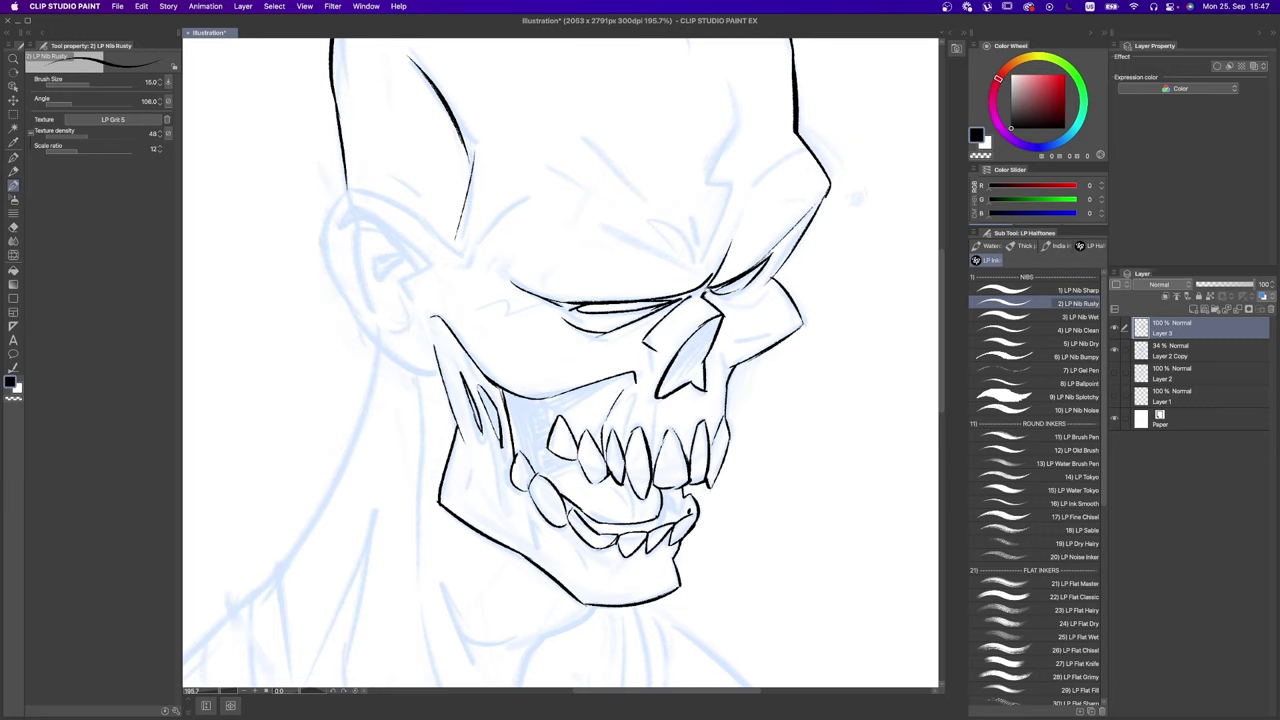
Step: Ink the wrinkles above the near brow and the ear with its inner folds
scroll(800, 260, down, 3)
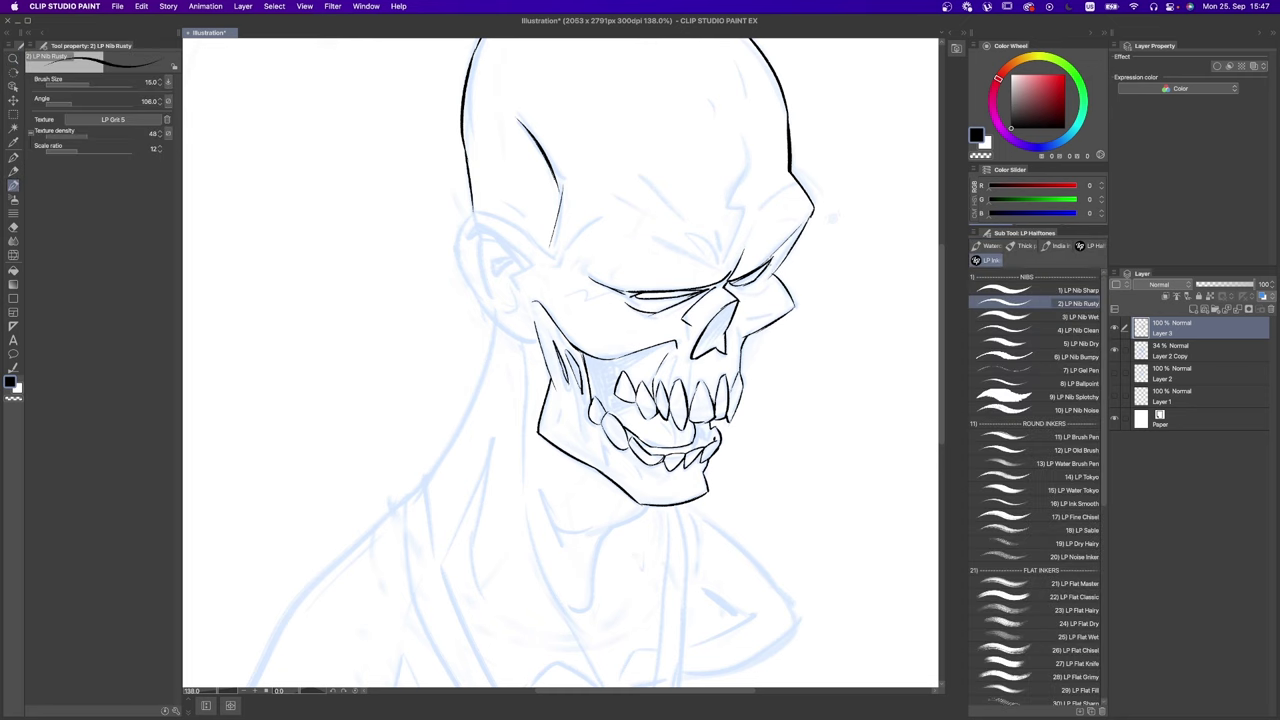
key(super+z)
drag(664, 241, 722, 262)
mouse_move(550, 254)
mouse_down()
mouse_move(502, 213)
mouse_move(457, 230)
mouse_up()
drag(470, 263, 474, 272)
key(super+z)
mouse_move(456, 226)
mouse_down()
mouse_move(502, 334)
mouse_move(476, 252)
mouse_up()
mouse_move(468, 230)
mouse_down()
mouse_move(534, 268)
mouse_move(530, 314)
mouse_move(494, 246)
mouse_up()
drag(494, 252, 522, 278)
scroll(500, 300, down, 1)
drag(568, 215, 575, 268)
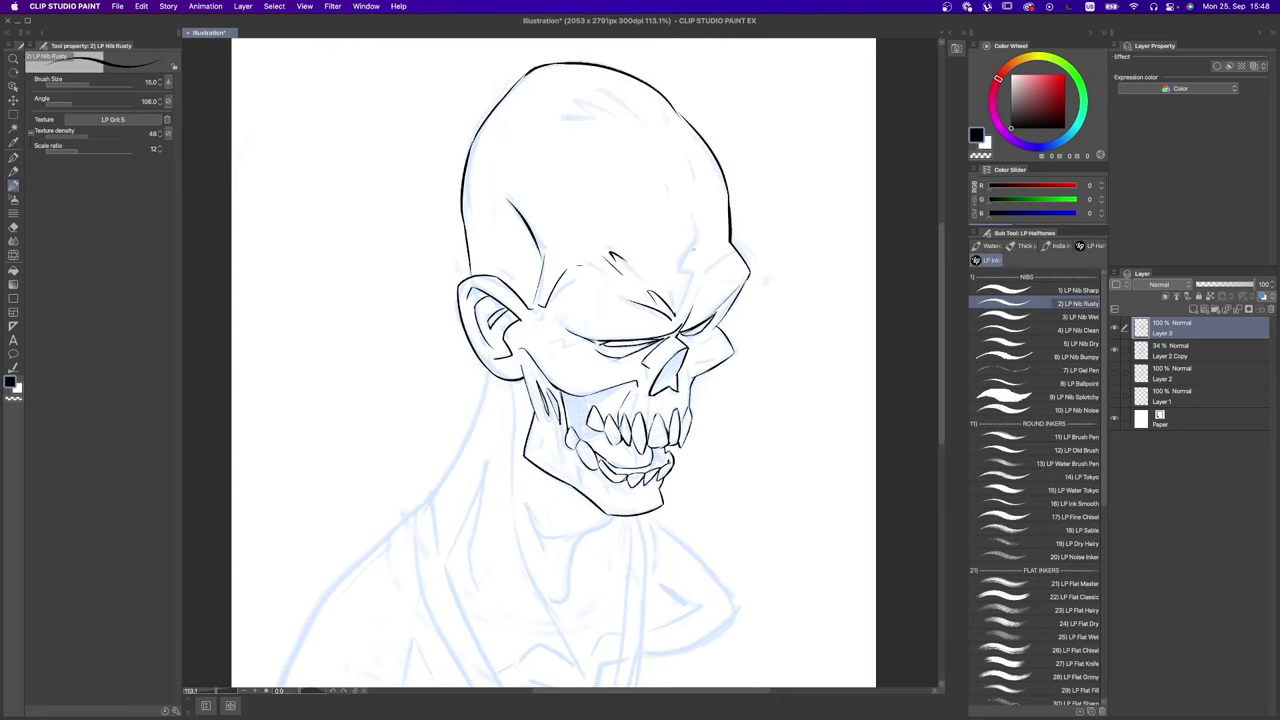
Step: Ink the jagged crease above the far brow and the short accent lines on top of the cranium
drag(700, 240, 684, 305)
drag(565, 106, 598, 118)
drag(620, 90, 644, 112)
Step: Ink the throat lines under the jaw and the outer contours of the neck and shoulders
drag(600, 420, 625, 310)
drag(640, 405, 598, 430)
drag(558, 397, 618, 520)
drag(518, 258, 502, 332)
mouse_move(520, 330)
mouse_down()
mouse_move(378, 480)
mouse_move(434, 360)
mouse_up()
Step: Ink the lower edge of the near shoulder, redoing the stroke until it fits, and the chest crease above it
drag(355, 486, 455, 500)
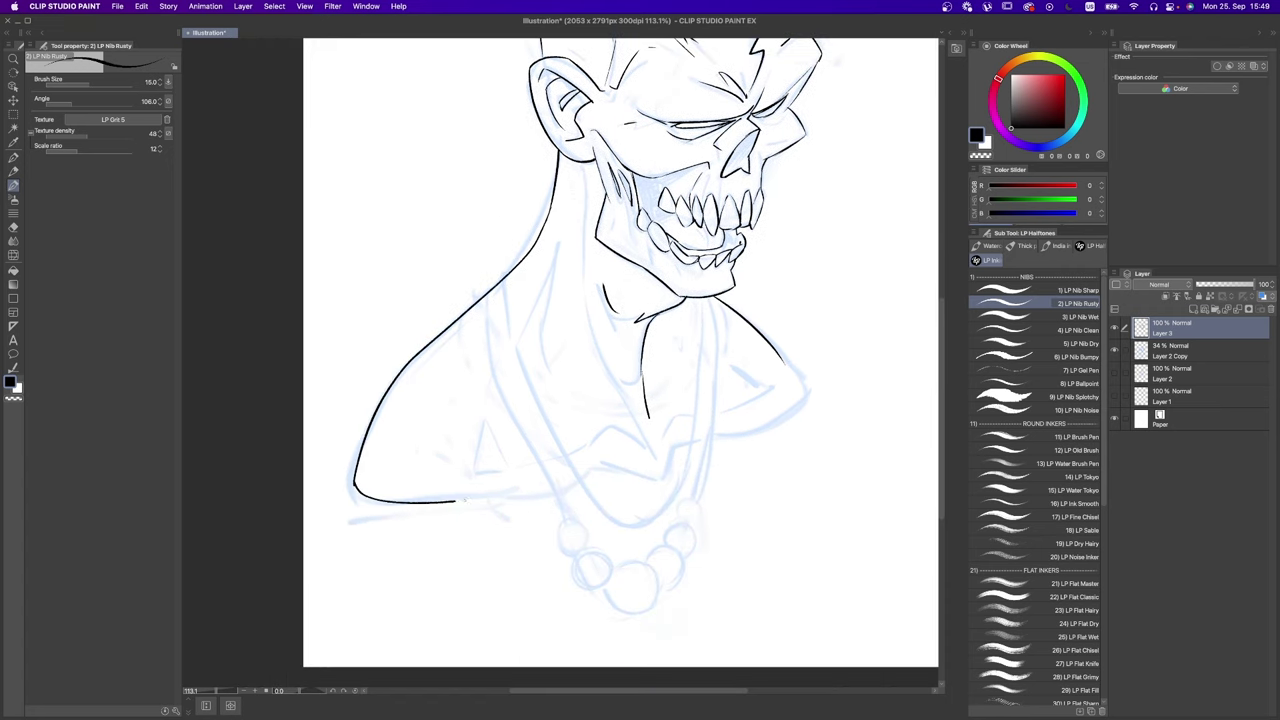
key(super+z)
drag(355, 490, 502, 490)
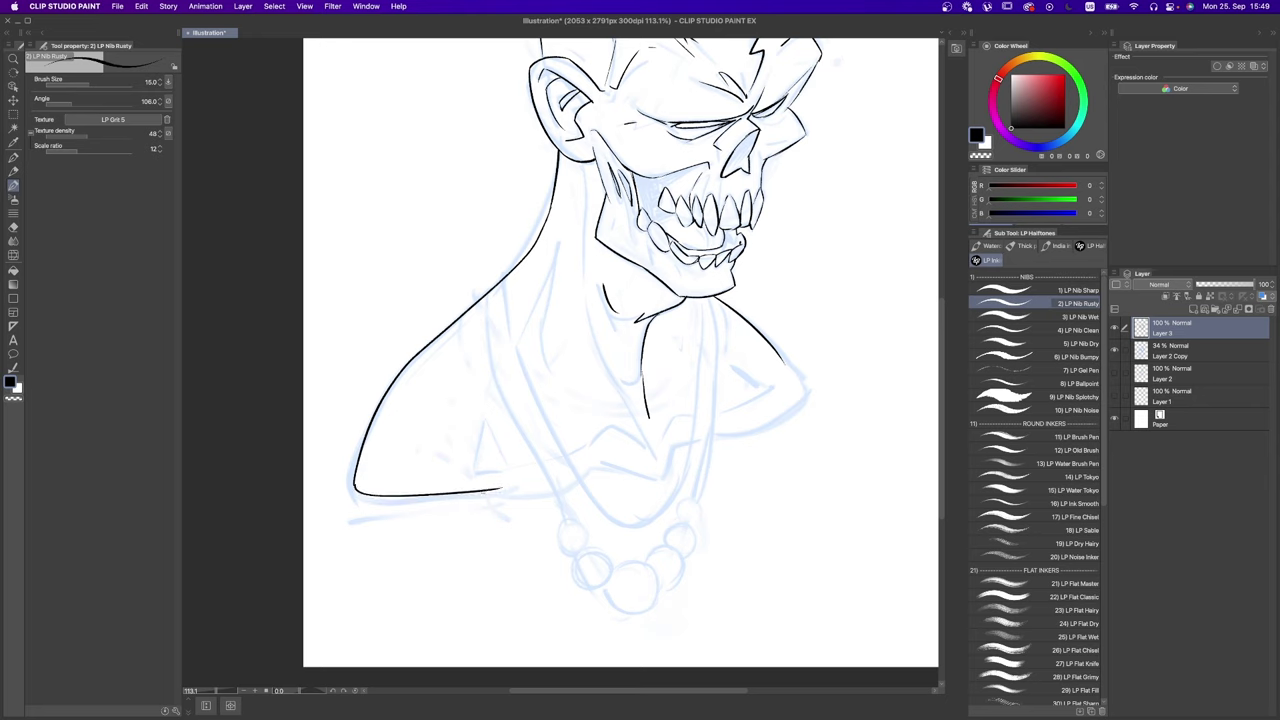
key(super+z)
drag(355, 488, 540, 490)
drag(470, 468, 614, 428)
key(super+z)
Step: Switch to the LP Nib Clean brush, enlarge it, and ink the long front neck line running down from the jaw
scroll(689, 423, up, 3)
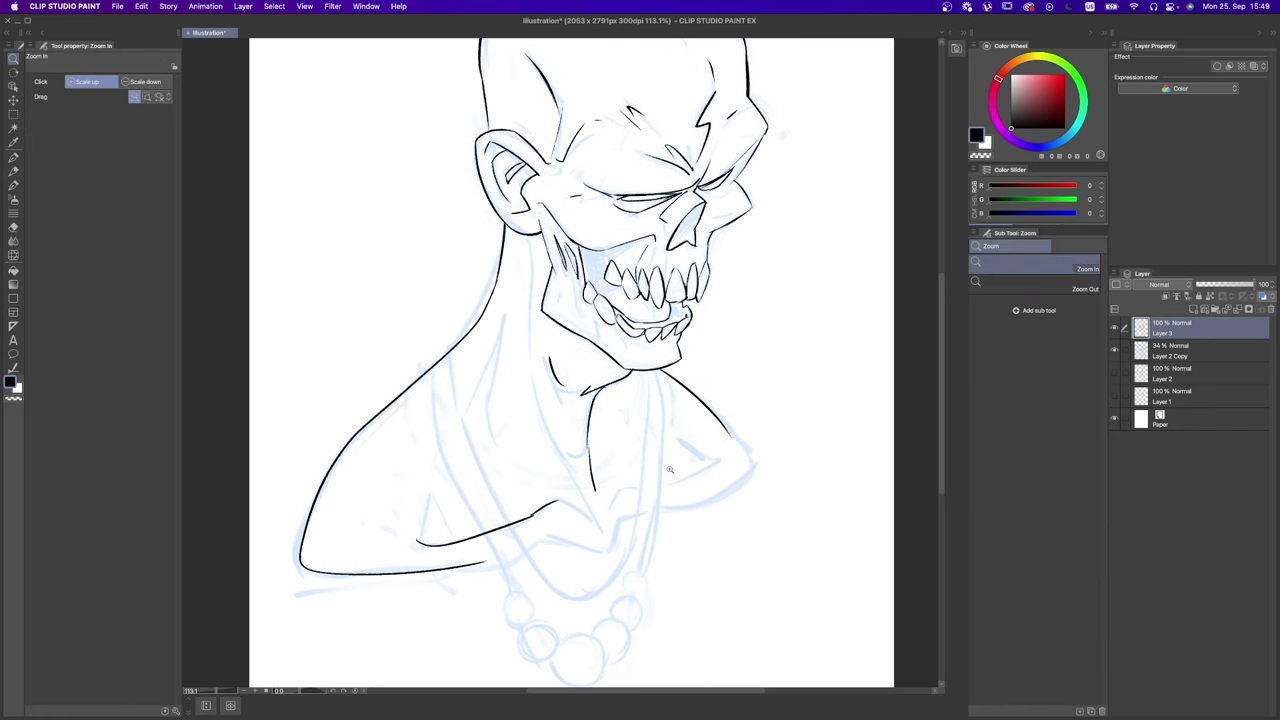
scroll(689, 423, down, 5)
scroll(689, 423, up, 6)
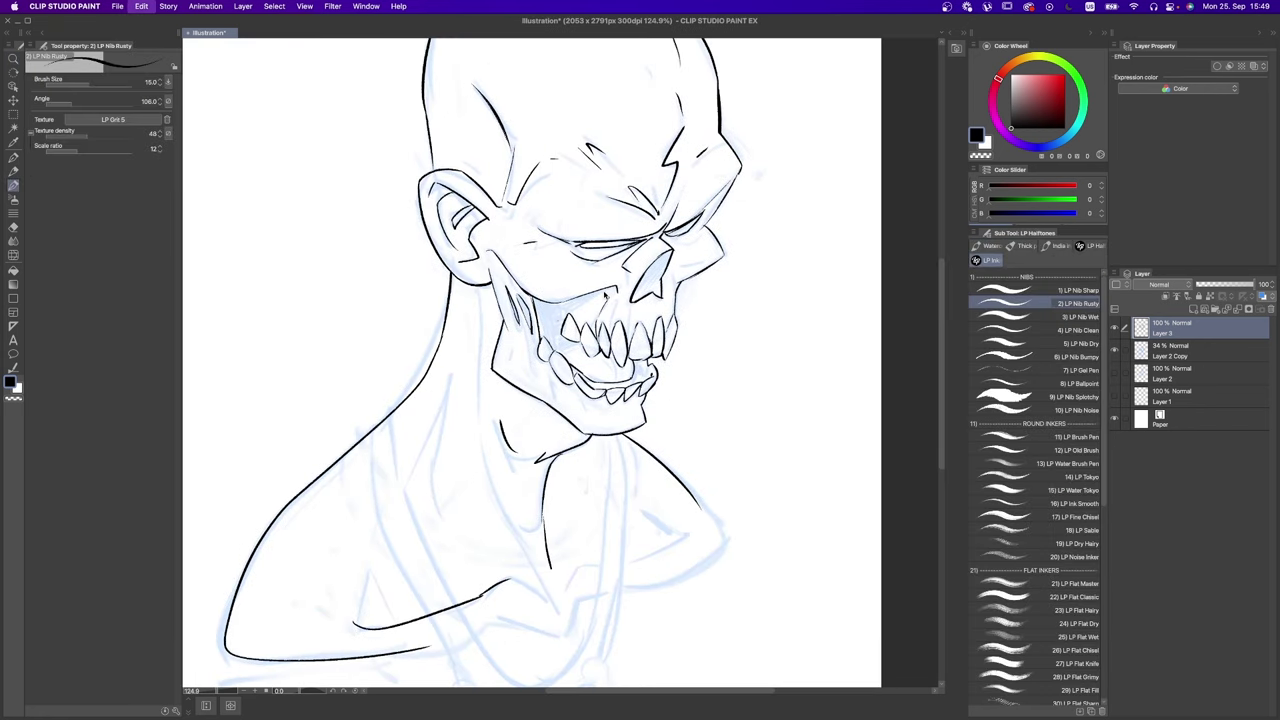
click(1092, 333)
key(])
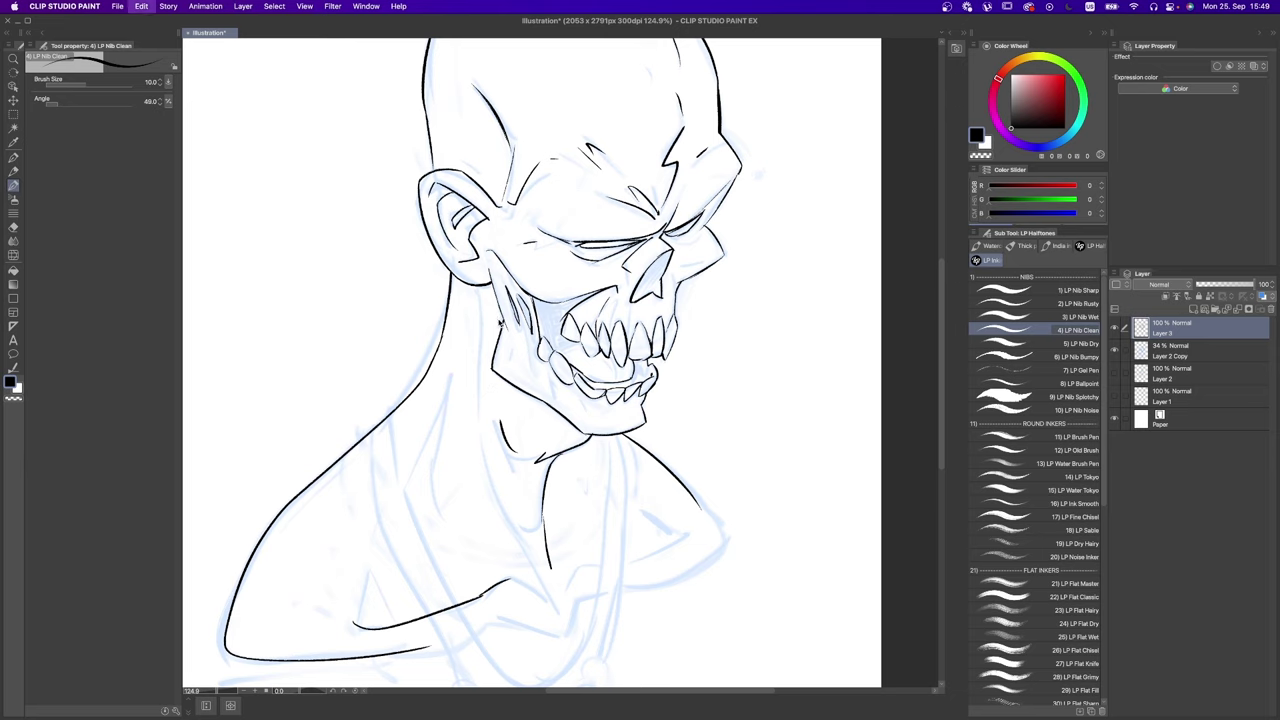
key(])
drag(490, 305, 477, 484)
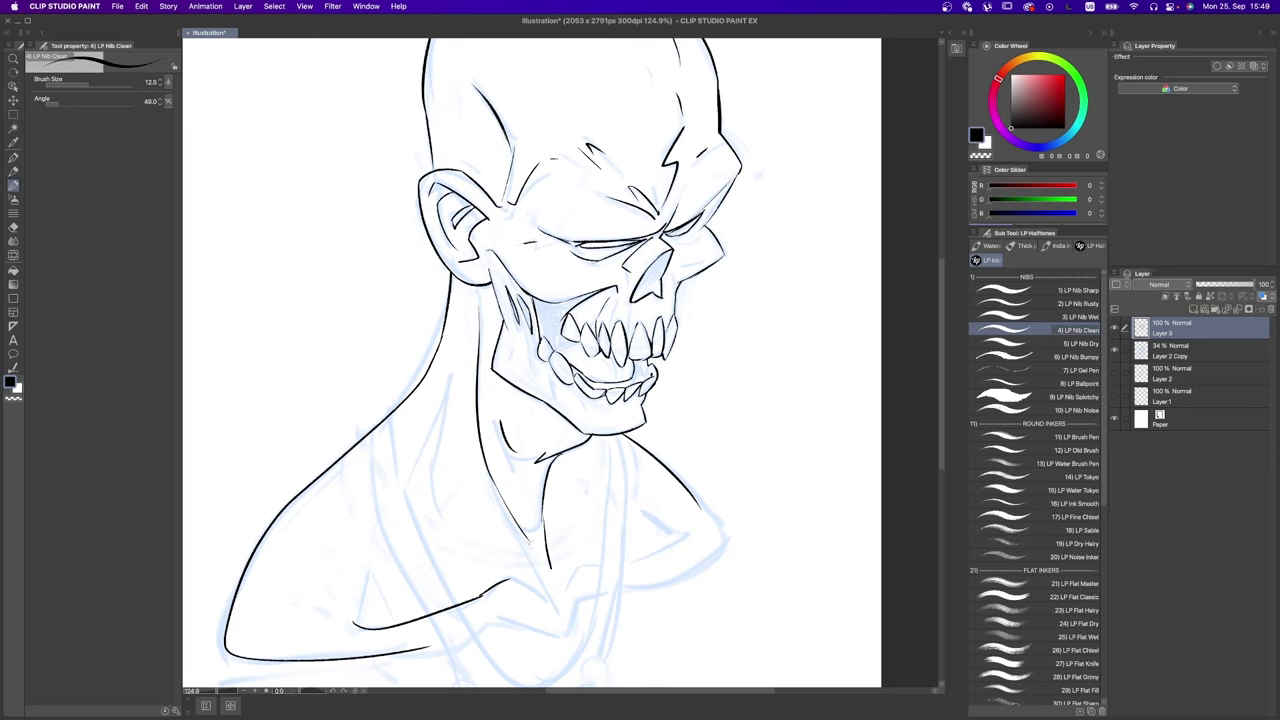
Step: Switch back to the LP Nib Rusty brush, try a front neck stroke, undo it and enlarge the brush
scroll(606, 404, up, 3)
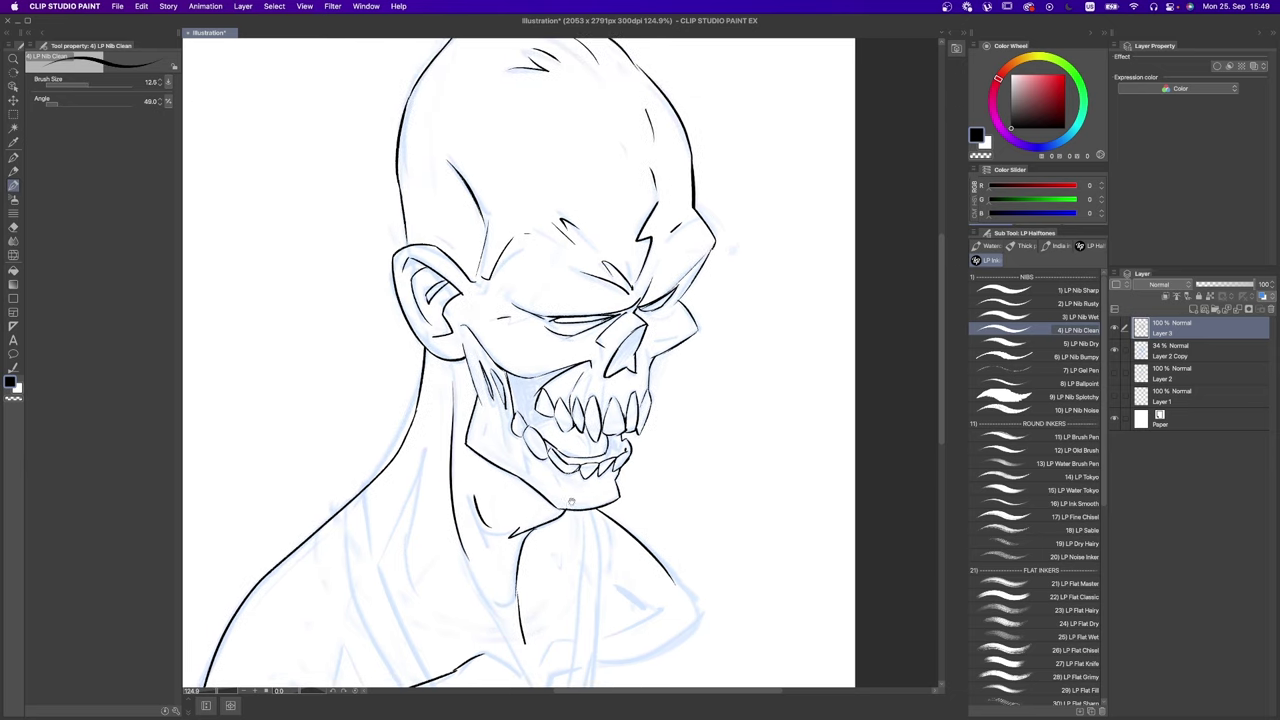
scroll(692, 439, down, 2)
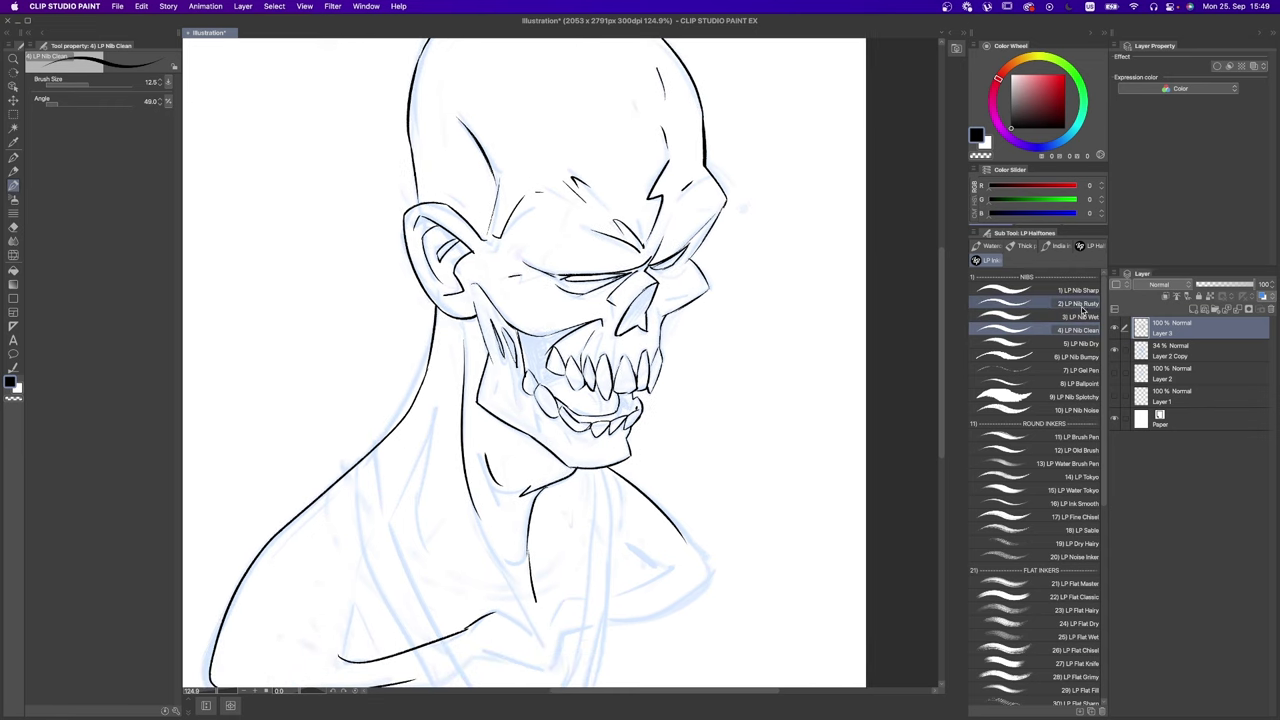
click(1010, 303)
scroll(678, 452, down, 5)
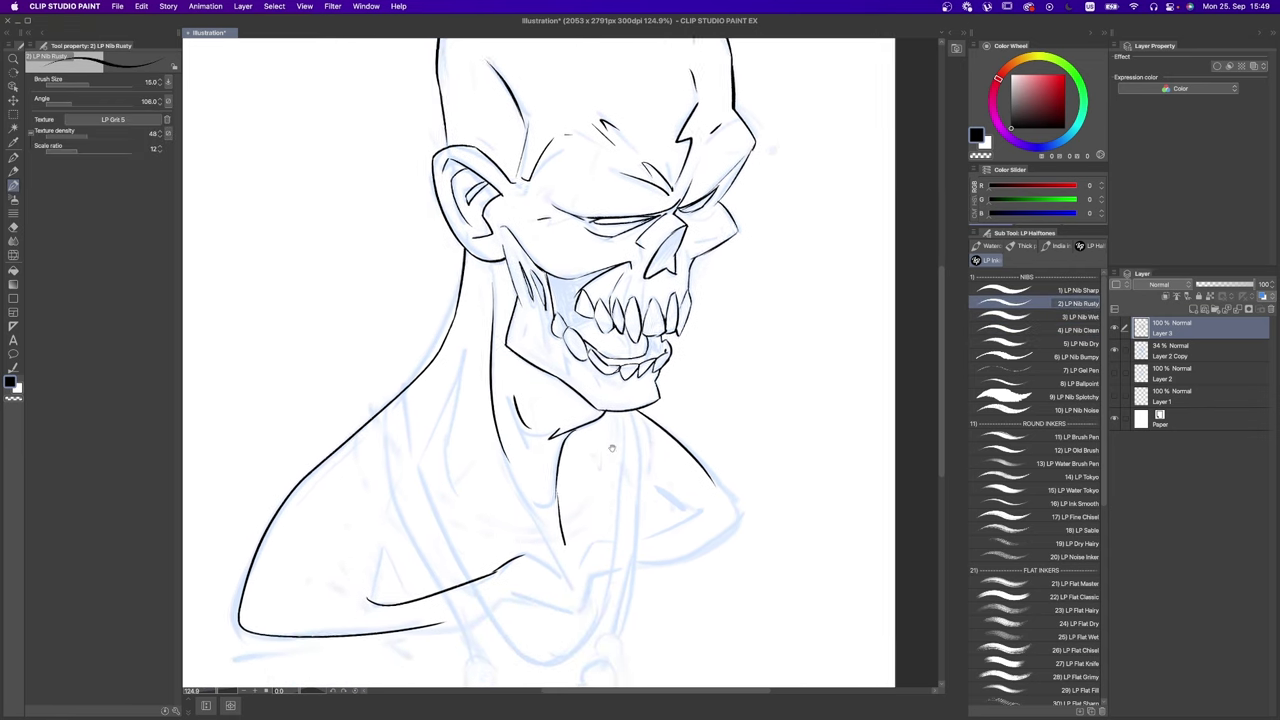
drag(484, 226, 490, 378)
key(ctrl+z)
key(bracketright)
key(ctrl+z)
Step: Ink the front neck line toward the chest centre, plus the far collarbone edge and the near shoulder crease
mouse_move(486, 290)
mouse_down()
mouse_move(520, 456)
mouse_move(568, 540)
mouse_move(584, 510)
mouse_up()
key(ctrl+z)
drag(636, 496, 694, 472)
drag(380, 498, 362, 554)
Step: Ink the necklace cords from both sides of the neck down toward the beads
scroll(430, 421, down, 5)
drag(392, 252, 481, 512)
drag(656, 258, 636, 484)
Step: Ink the round necklace beads, with the largest one hanging in the middle
drag(492, 512, 486, 514)
drag(512, 540, 505, 542)
scroll(505, 542, up, 3)
drag(585, 441, 632, 478)
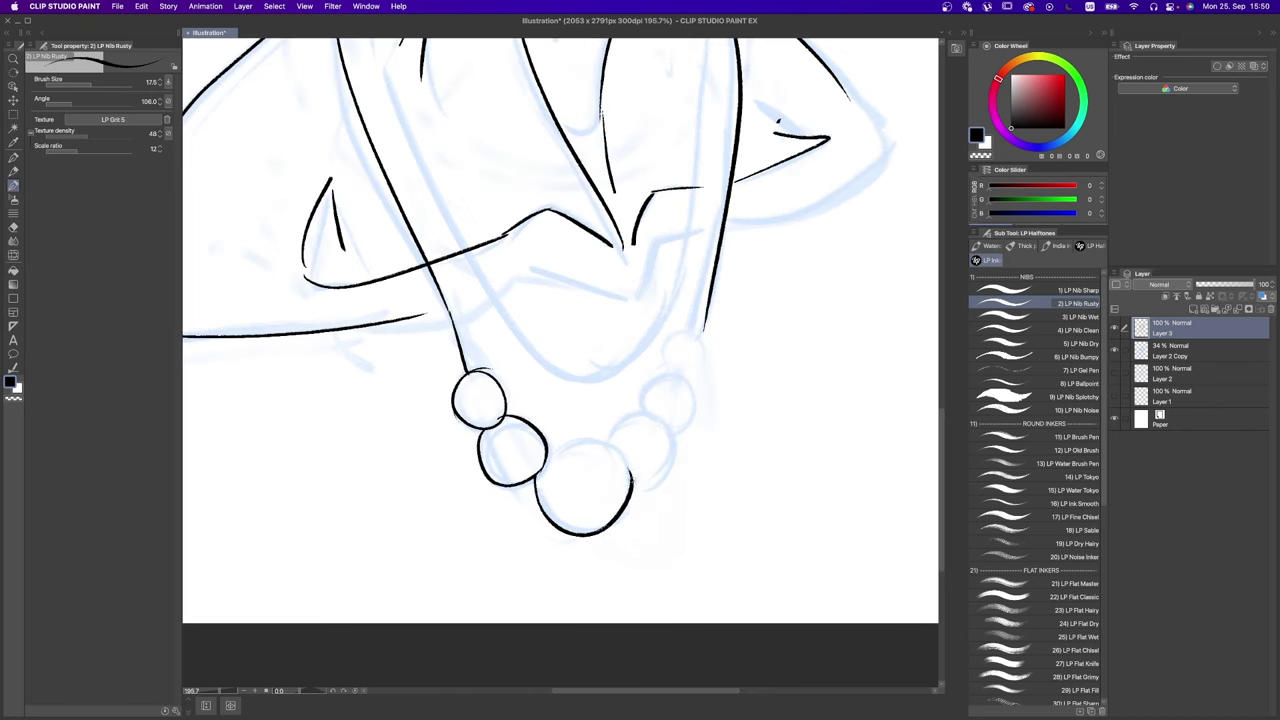
drag(650, 430, 648, 432)
drag(672, 388, 670, 390)
drag(684, 347, 682, 349)
Step: Ink the necklace's inner loop down both sides and around the chest
scroll(682, 349, down, 3)
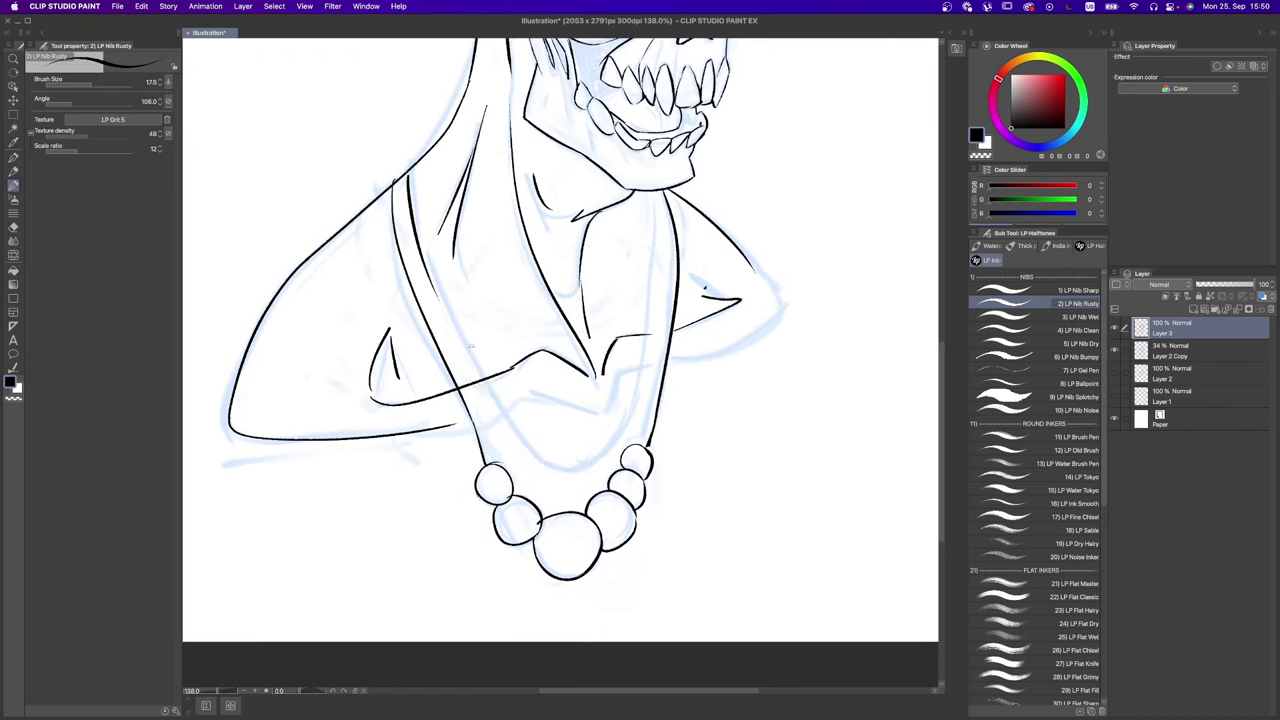
drag(445, 315, 640, 392)
drag(652, 190, 640, 394)
Step: Ink the jagged lower edge of the chest and extend it to the far shoulder, redoing the last stretch
mouse_move(452, 425)
mouse_down()
mouse_move(695, 358)
mouse_move(775, 314)
mouse_up()
key(ctrl+z)
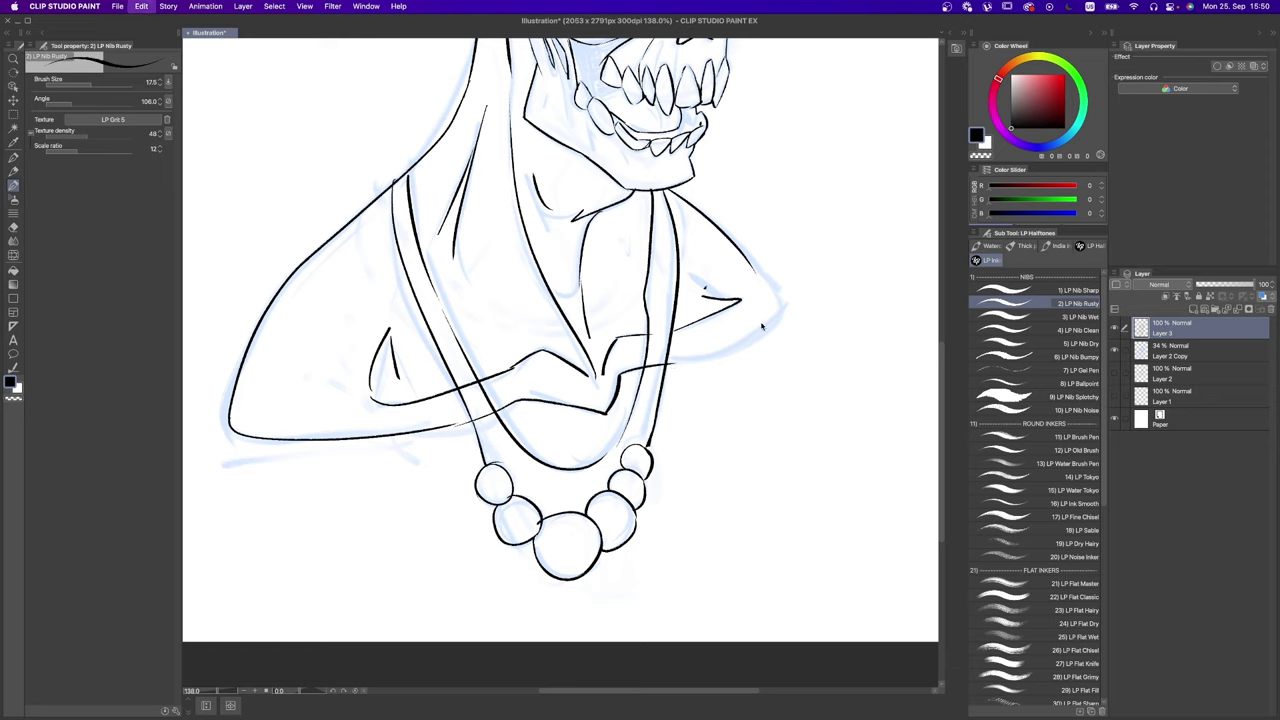
drag(672, 362, 780, 318)
key(ctrl+z)
key(ctrl+z)
drag(670, 365, 778, 312)
key(ctrl+z)
drag(668, 366, 790, 312)
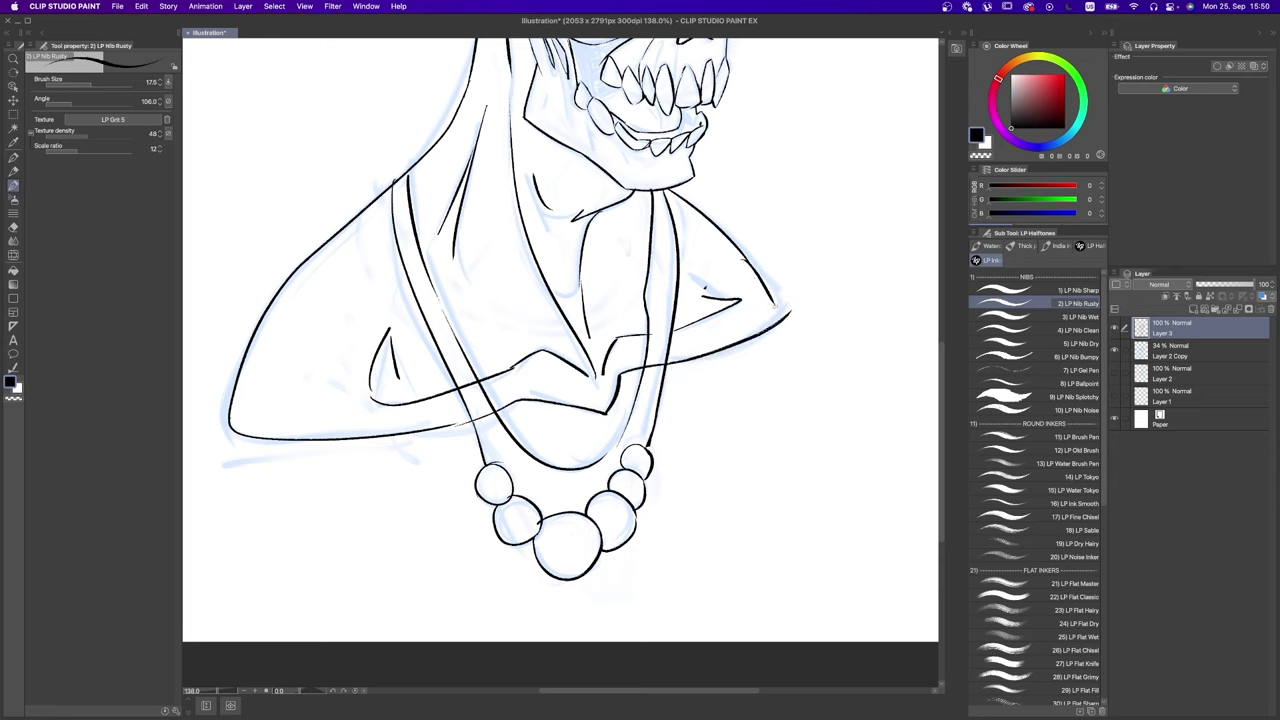
Step: Close the outline at the far shoulder's tip and trim the overshooting line ends with transparent colour
drag(756, 270, 784, 311)
key(ctrl+z)
drag(754, 268, 795, 309)
key(ctrl+z)
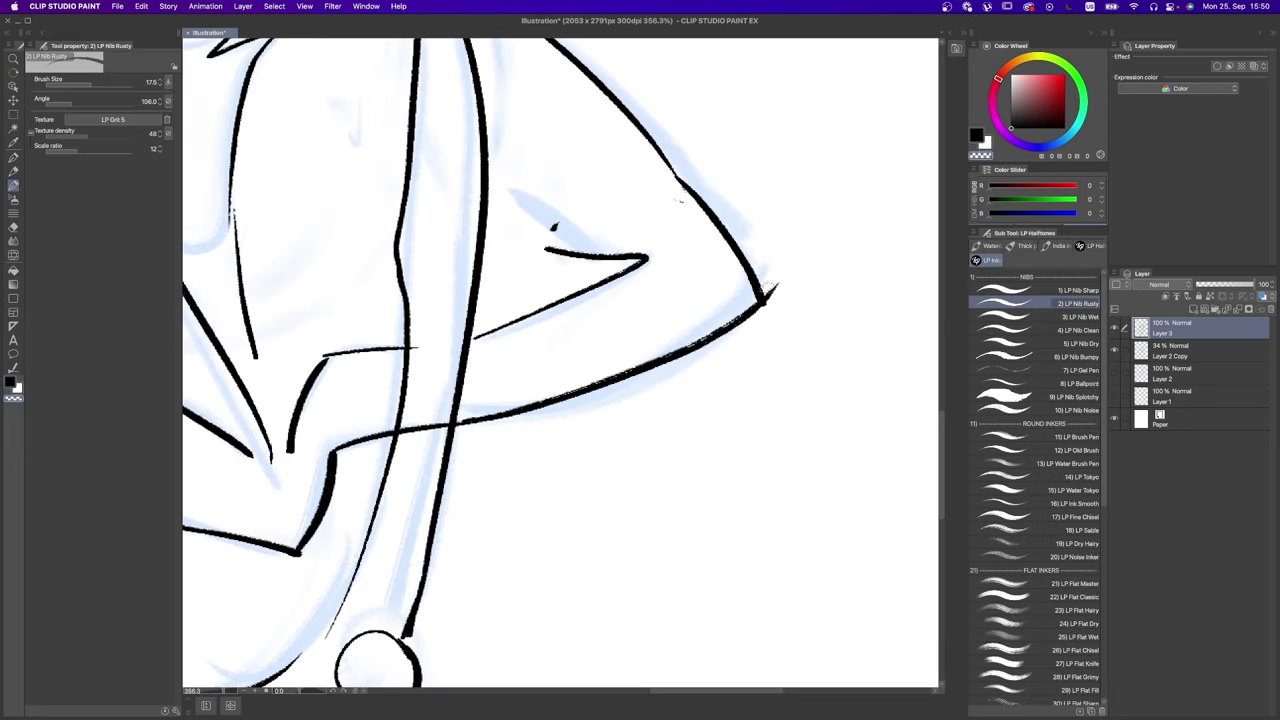
key(ctrl+0)
drag(695, 270, 725, 266)
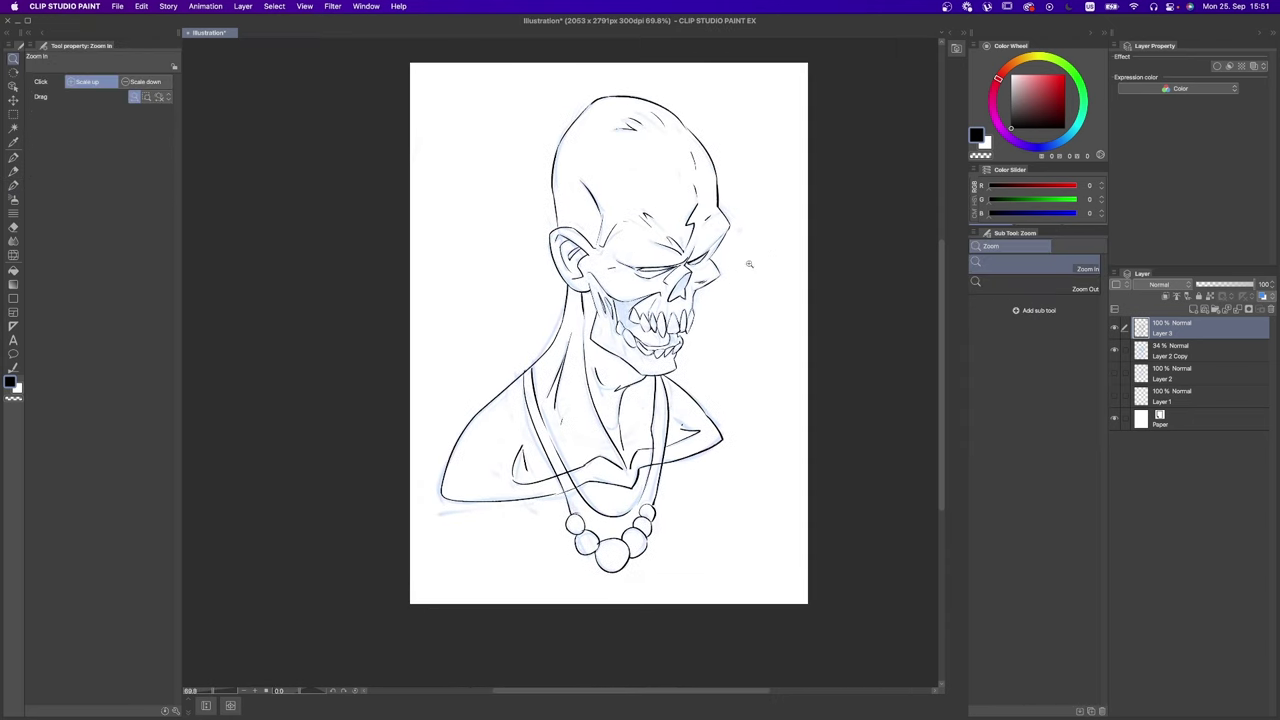
Step: Lower the Layer 2 Copy sketch's opacity to 18% and return to Layer 3 with a larger LP Nib Rusty brush
click(1198, 352)
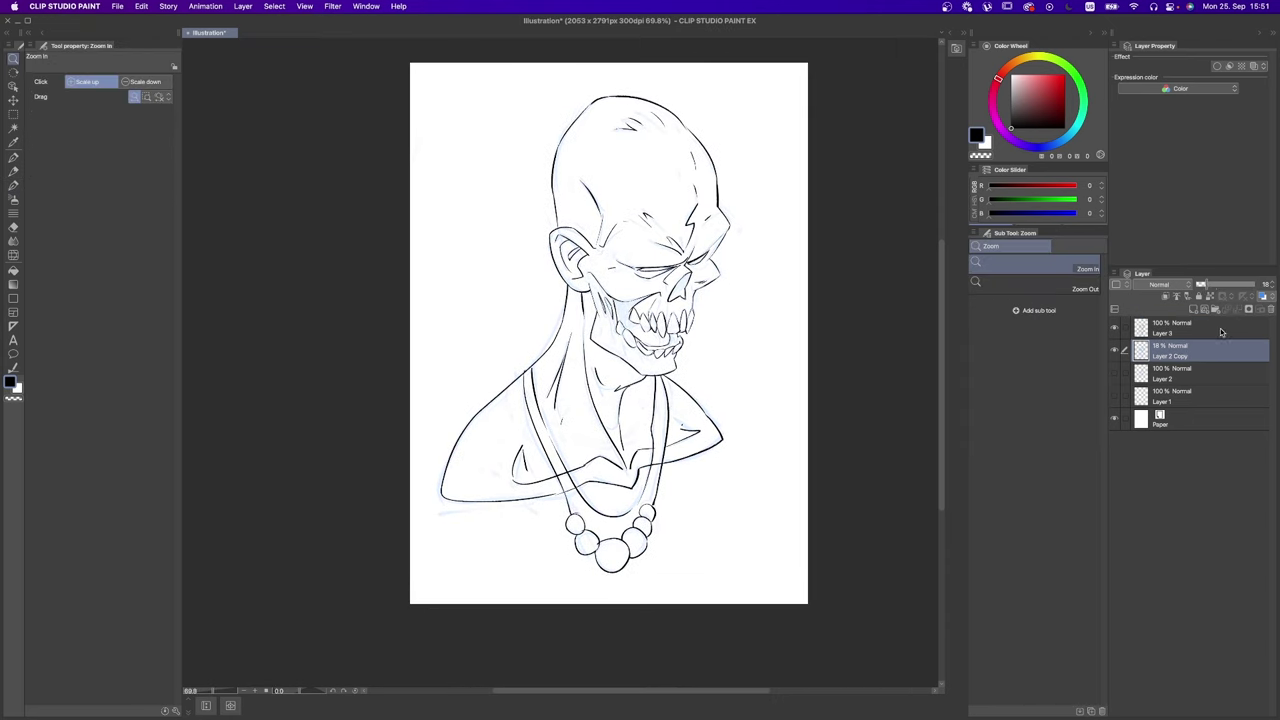
key(h)
drag(701, 404, 600, 222)
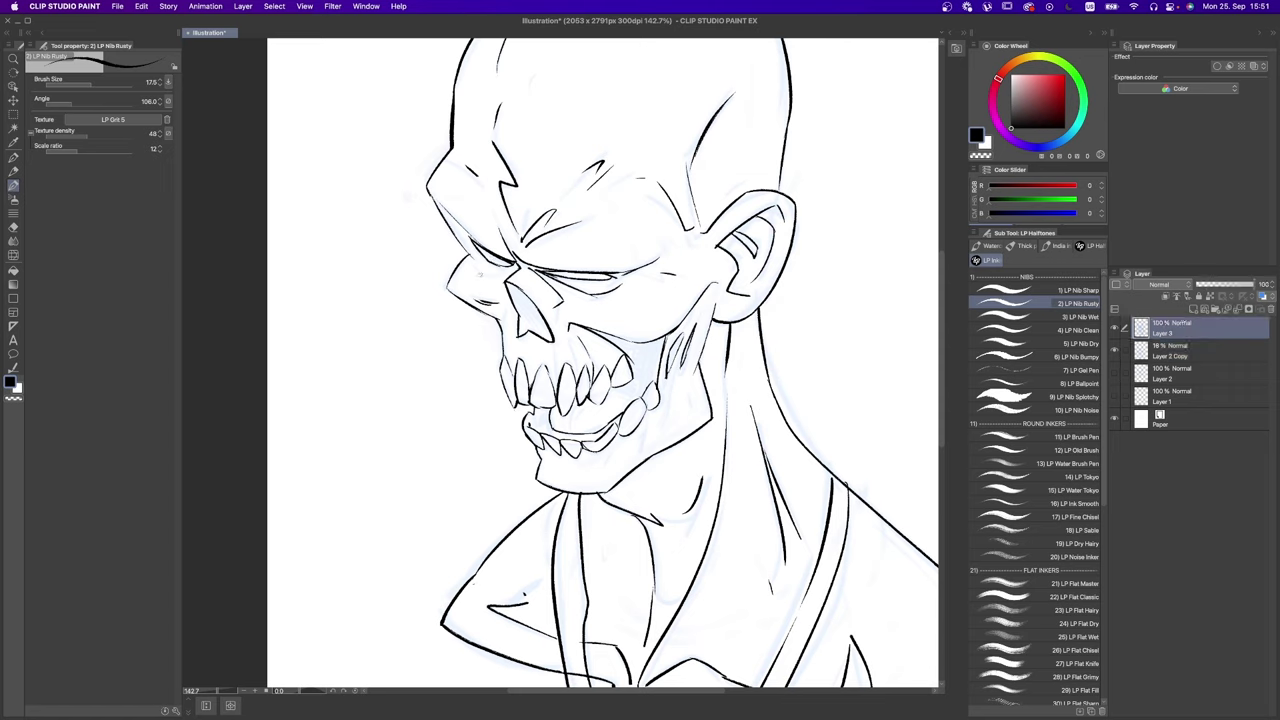
key(])
key(ctrl+space)
drag(466, 244, 748, 330)
key(ctrl+z)
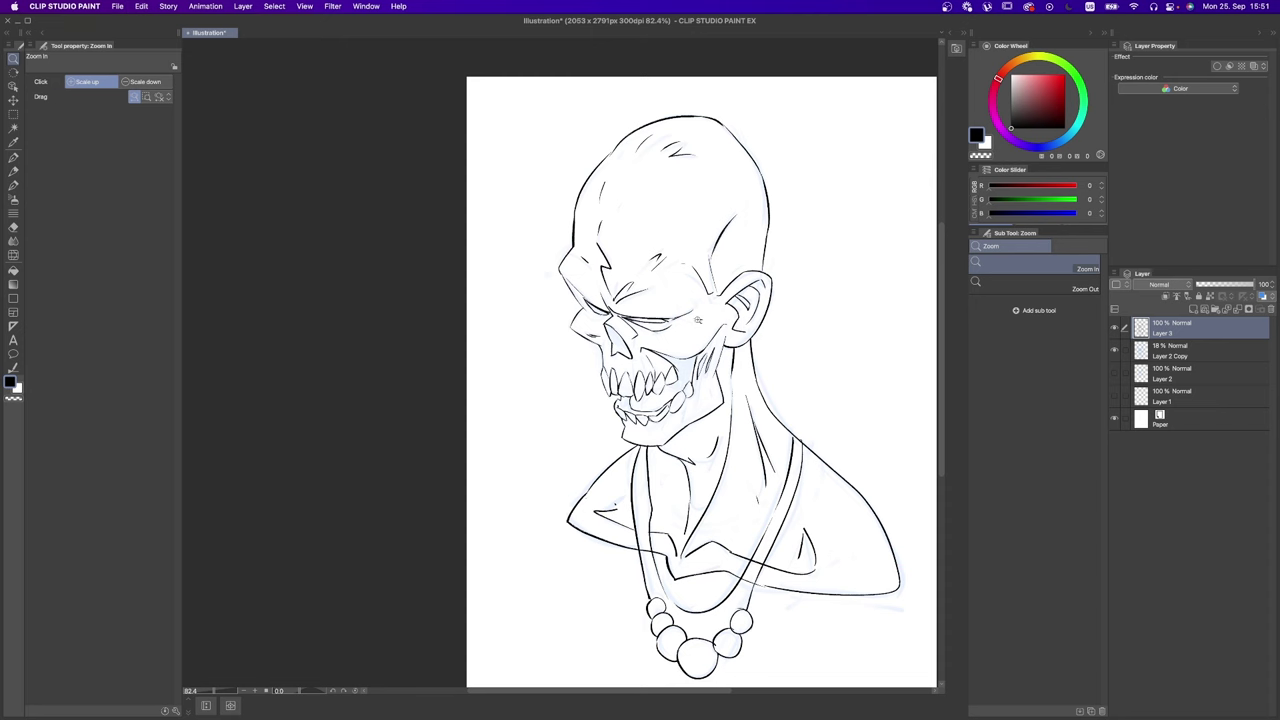
Step: Undo the last stroke and set the LP Nib Rusty brush size to 17.5
drag(662, 313, 720, 313)
key(b)
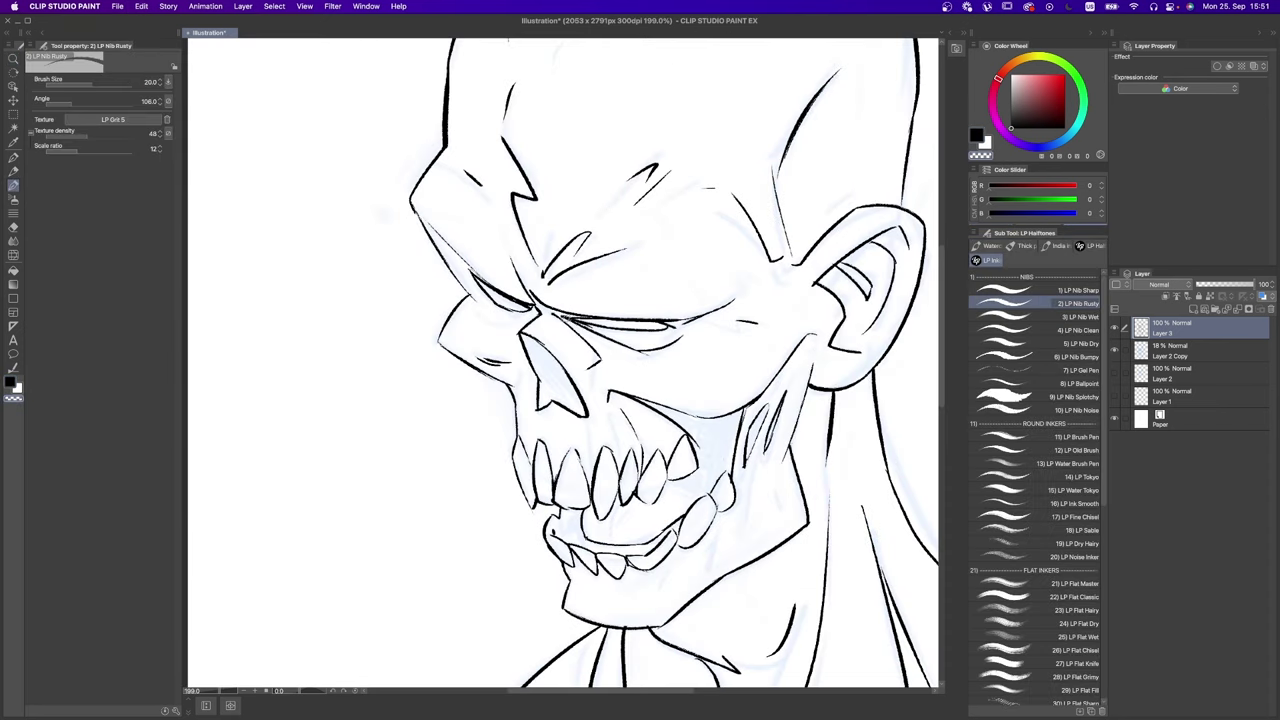
key(ctrl+z)
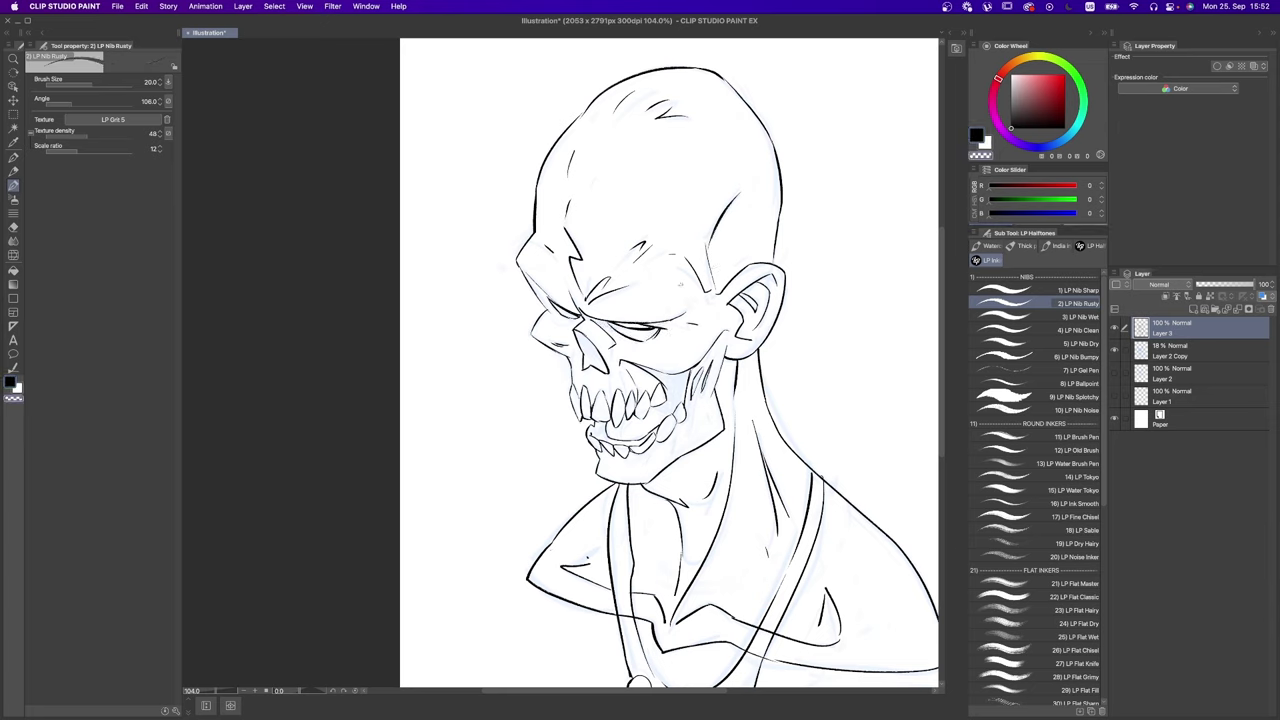
scroll(564, 309, down, 3)
scroll(639, 302, up, 5)
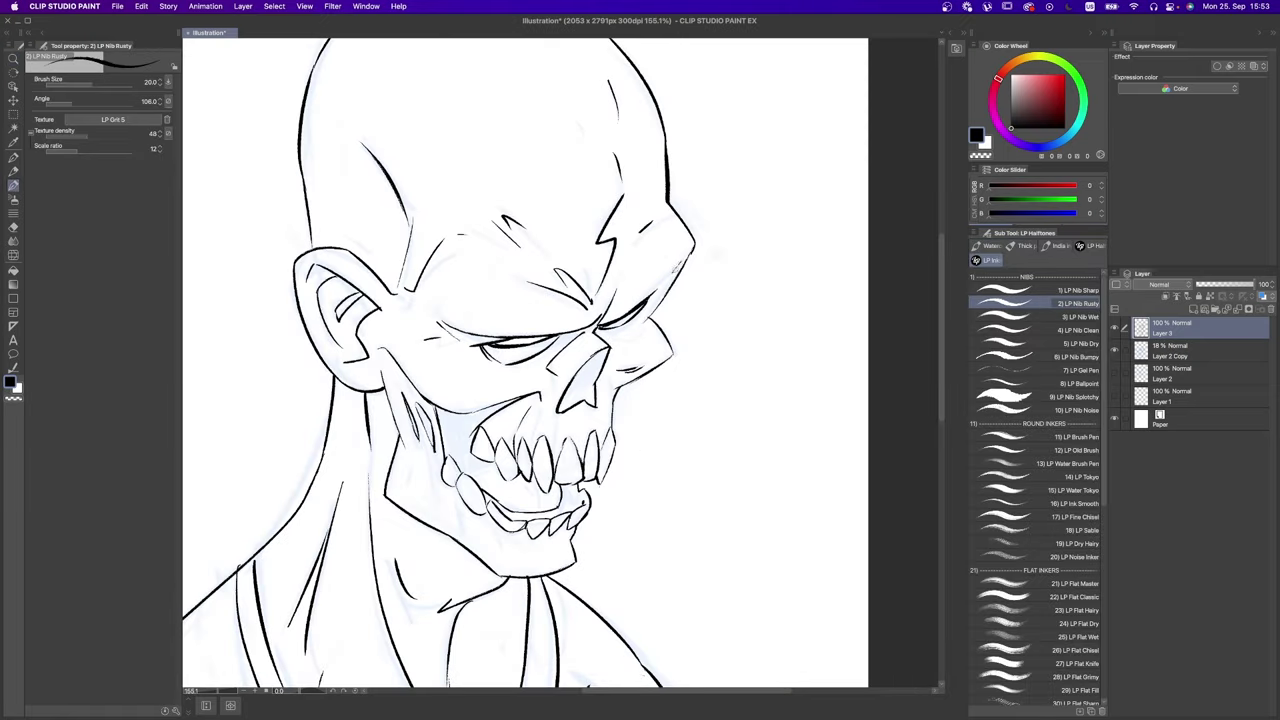
key(bracketleft)
scroll(753, 298, down, 4)
scroll(753, 298, up, 3)
scroll(753, 298, down, 3)
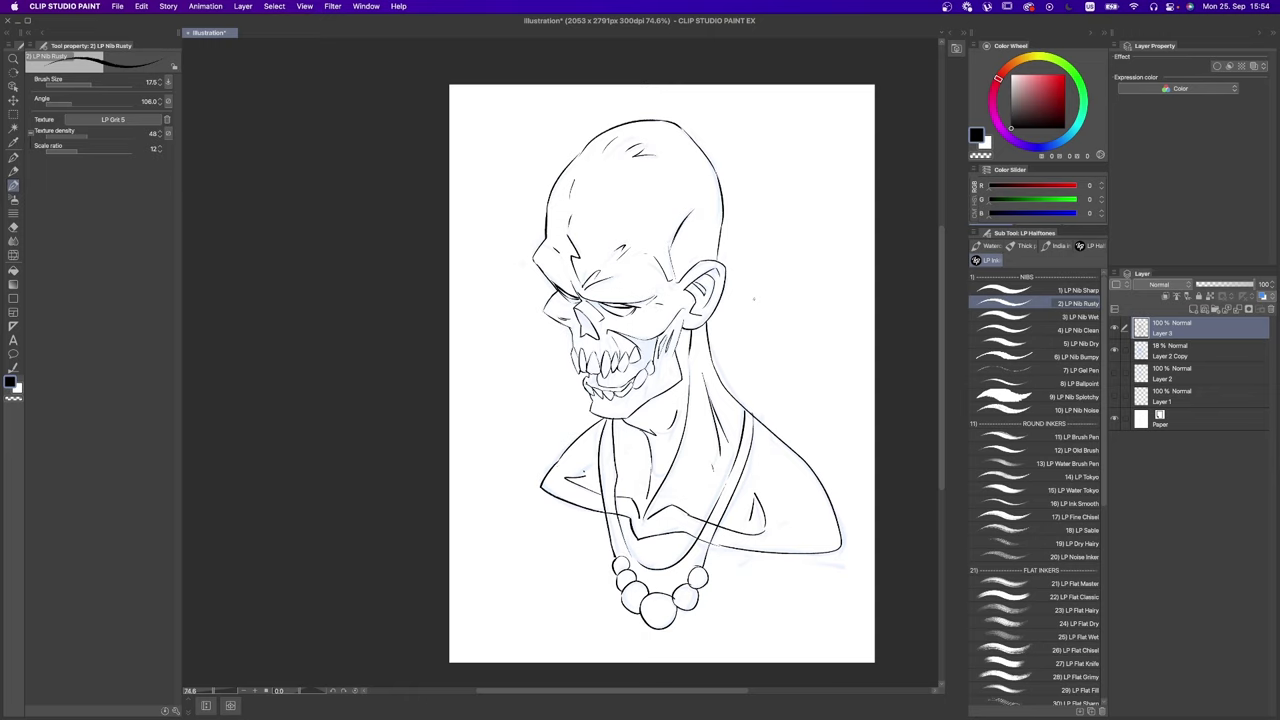
Step: Examine the inked bust's proportions and line art in normal and mirrored view
key(z)
scroll(700, 300, up, 3)
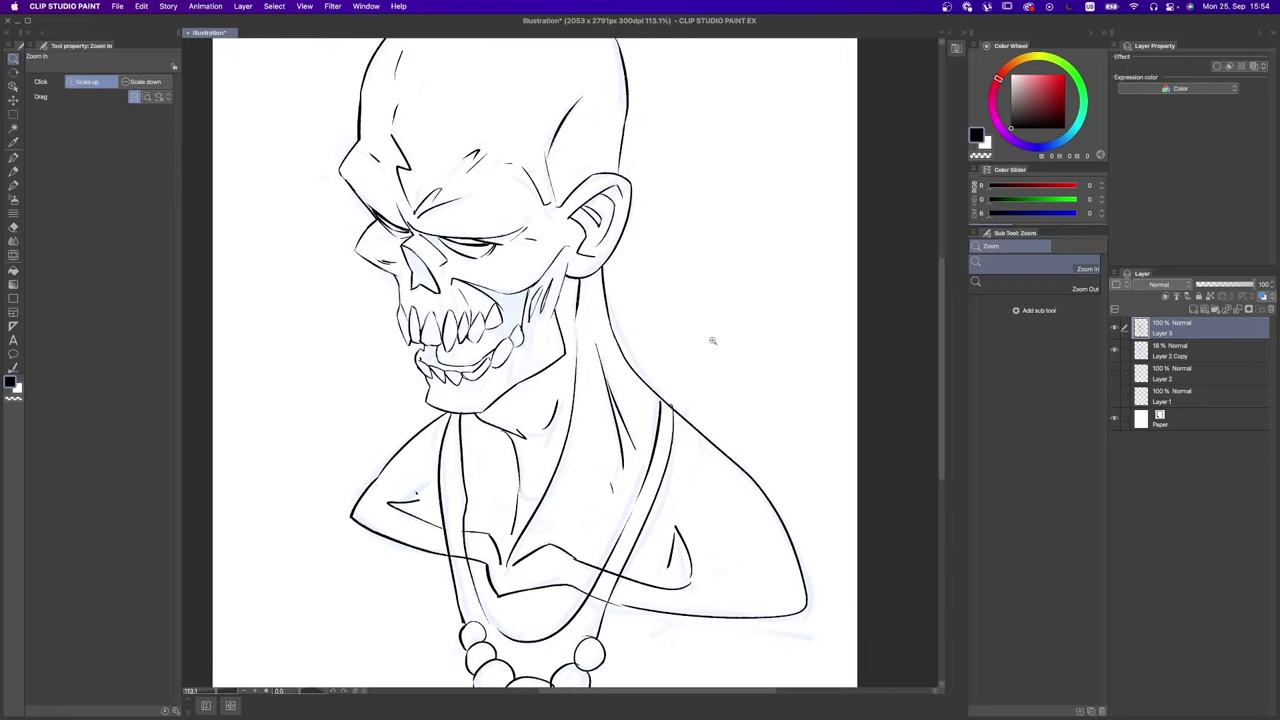
scroll(695, 343, down, 4)
key(h)
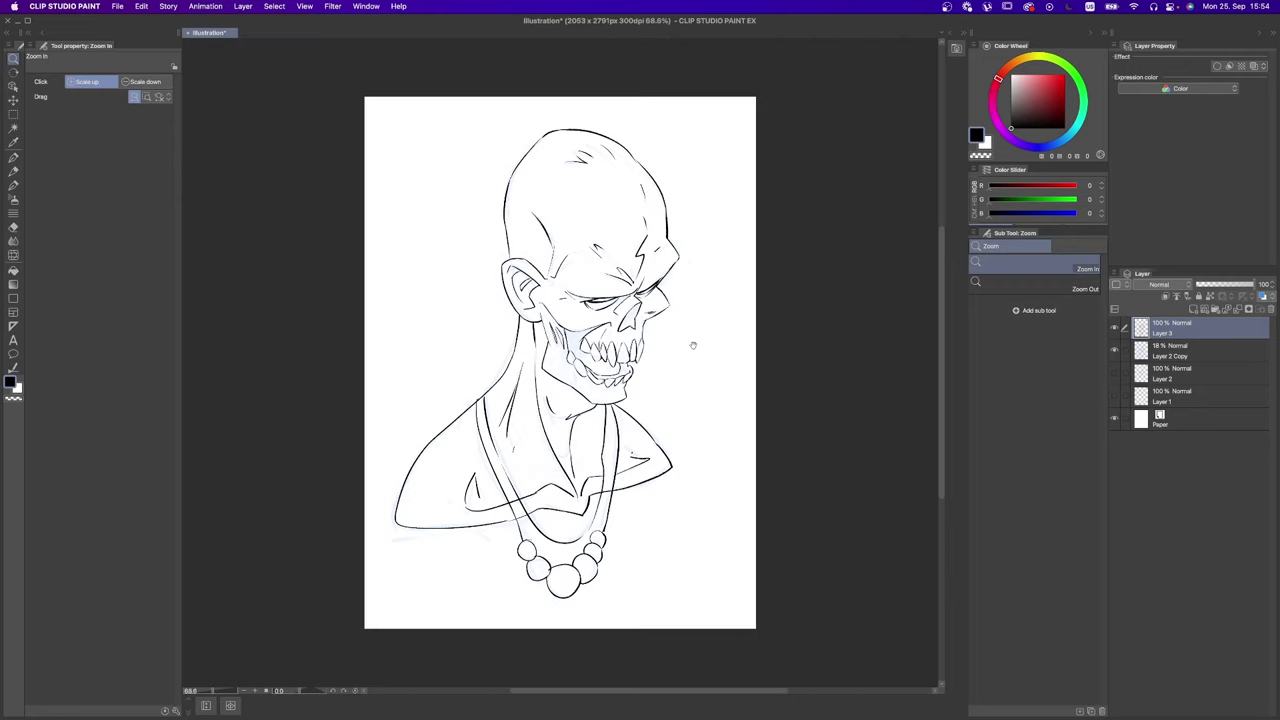
key(h)
key(h)
scroll(667, 297, up, 3)
scroll(680, 285, down, 3)
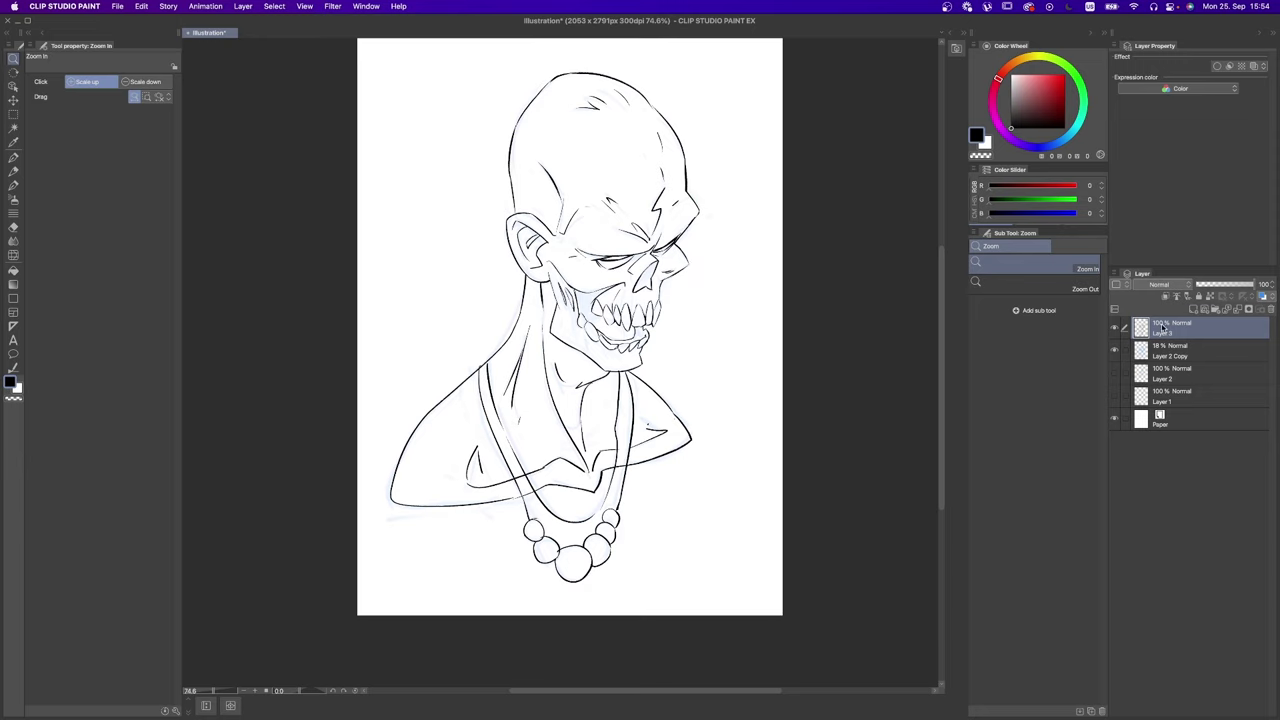
Step: Duplicate Layer 3, hide the original and make Layer 3 Copy the active layer
key(super+j)
click(1156, 356)
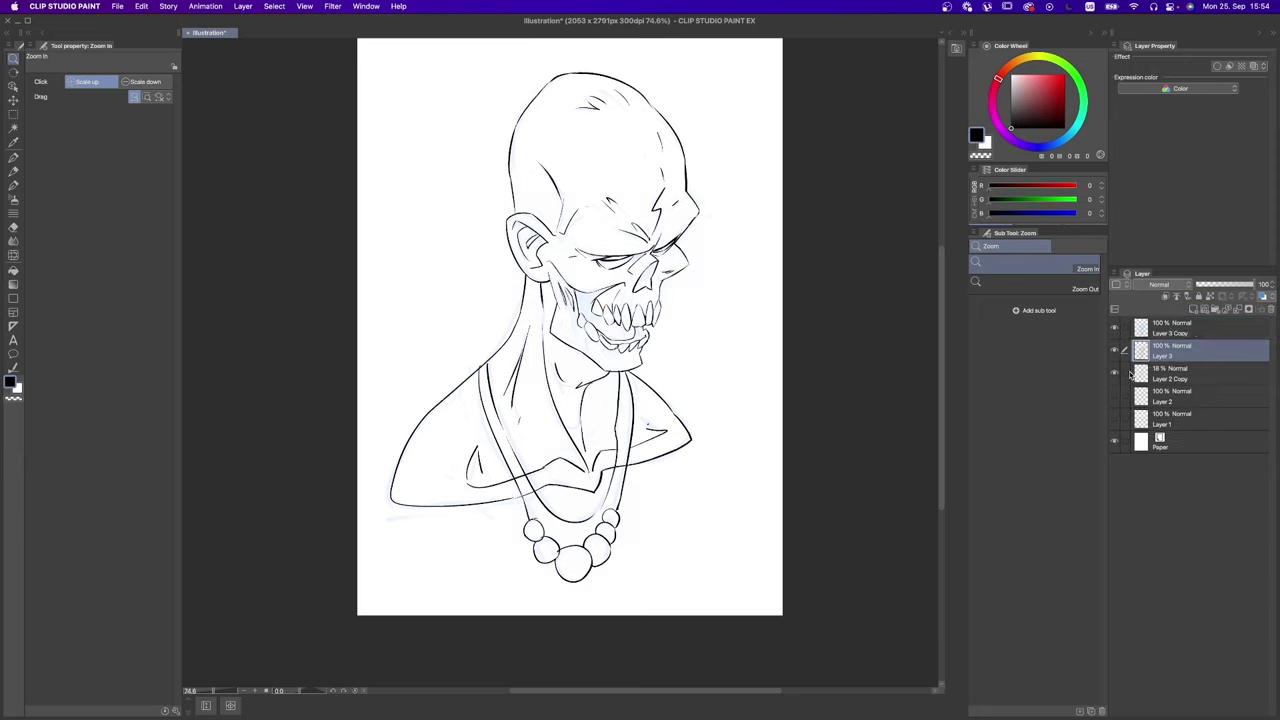
click(1115, 353)
click(1175, 330)
Step: Fill the skull's nose cavity with solid black on Layer 3 Copy
click(644, 271)
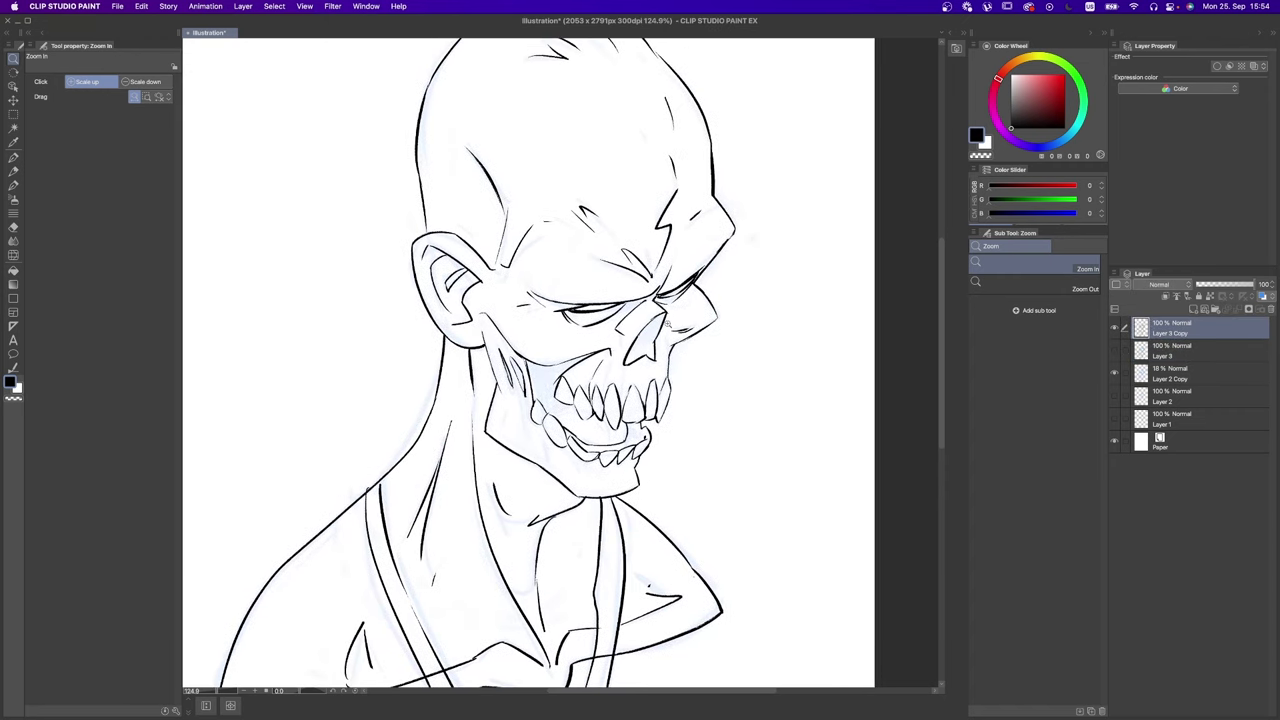
click(668, 324)
key(b)
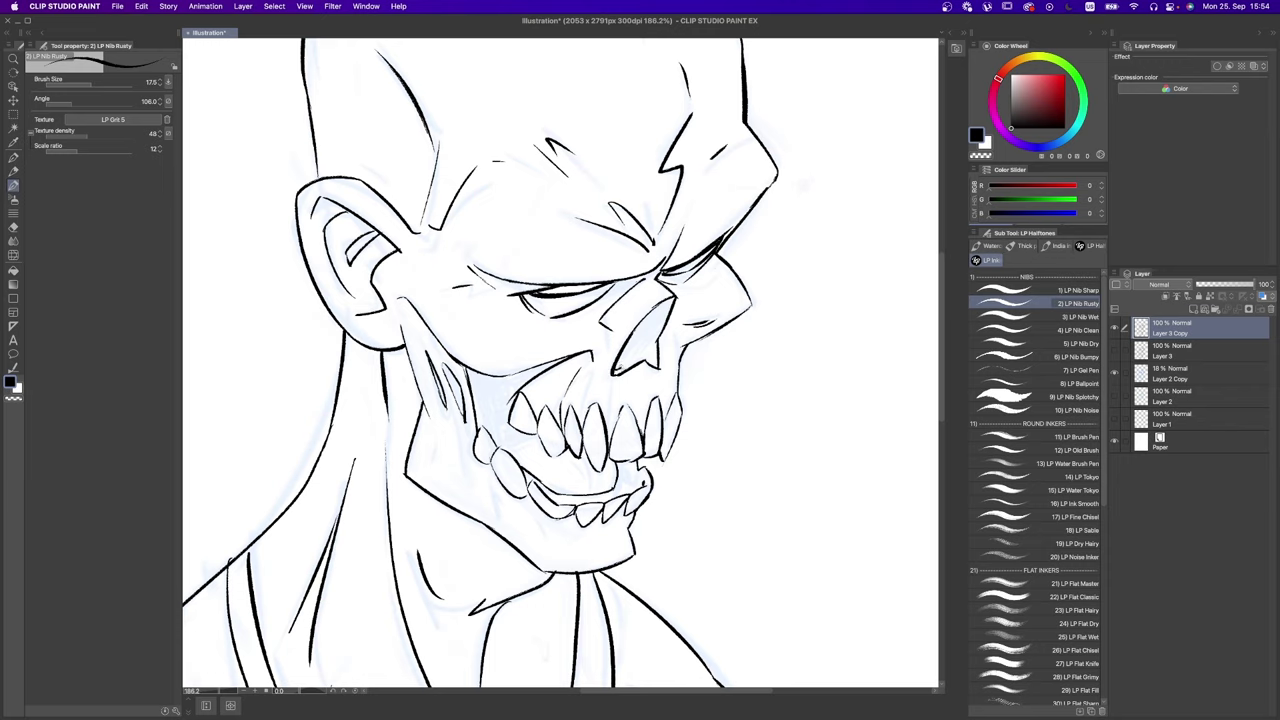
drag(643, 357, 664, 330)
key(super+z)
key(ctrl+0)
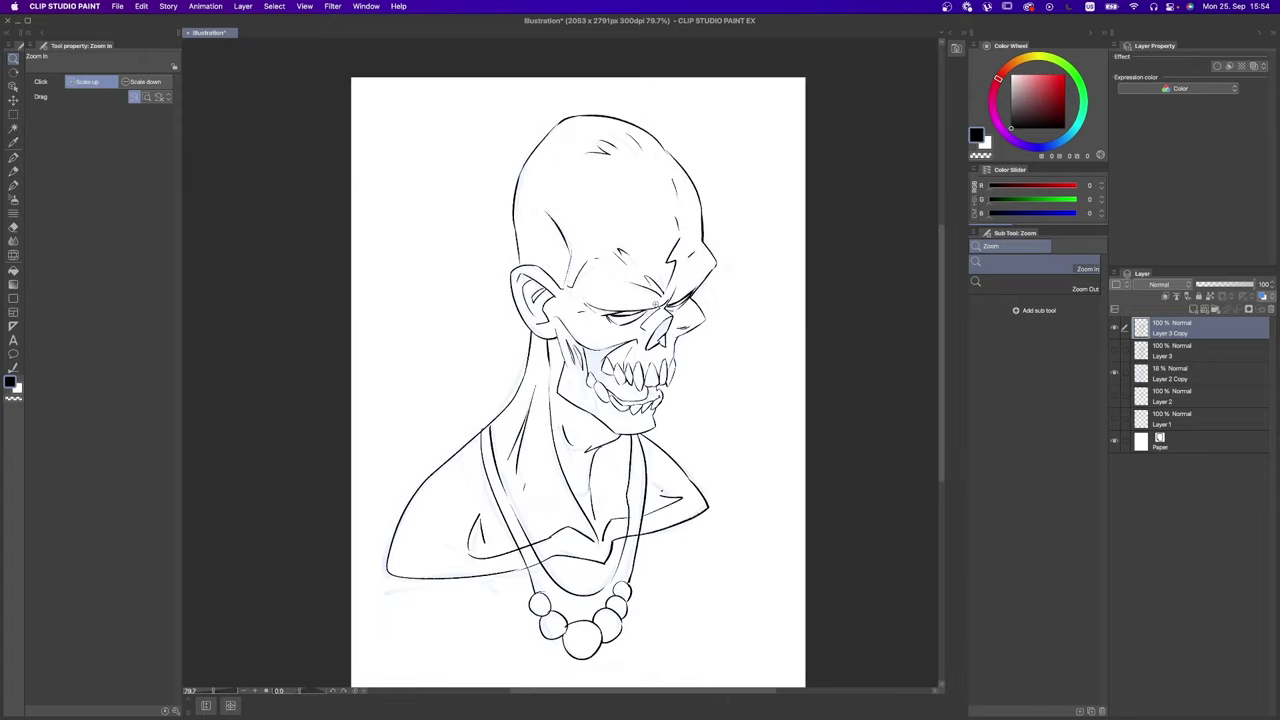
scroll(659, 352, up, 5)
key(g)
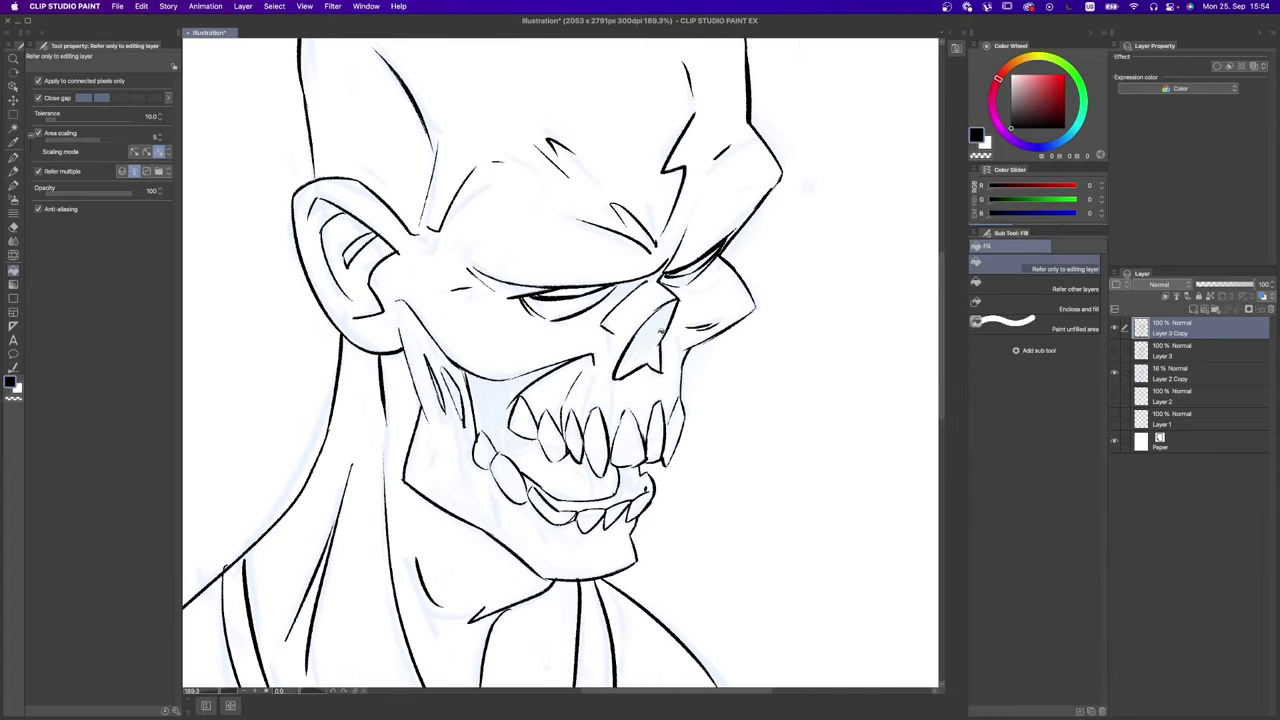
key(p)
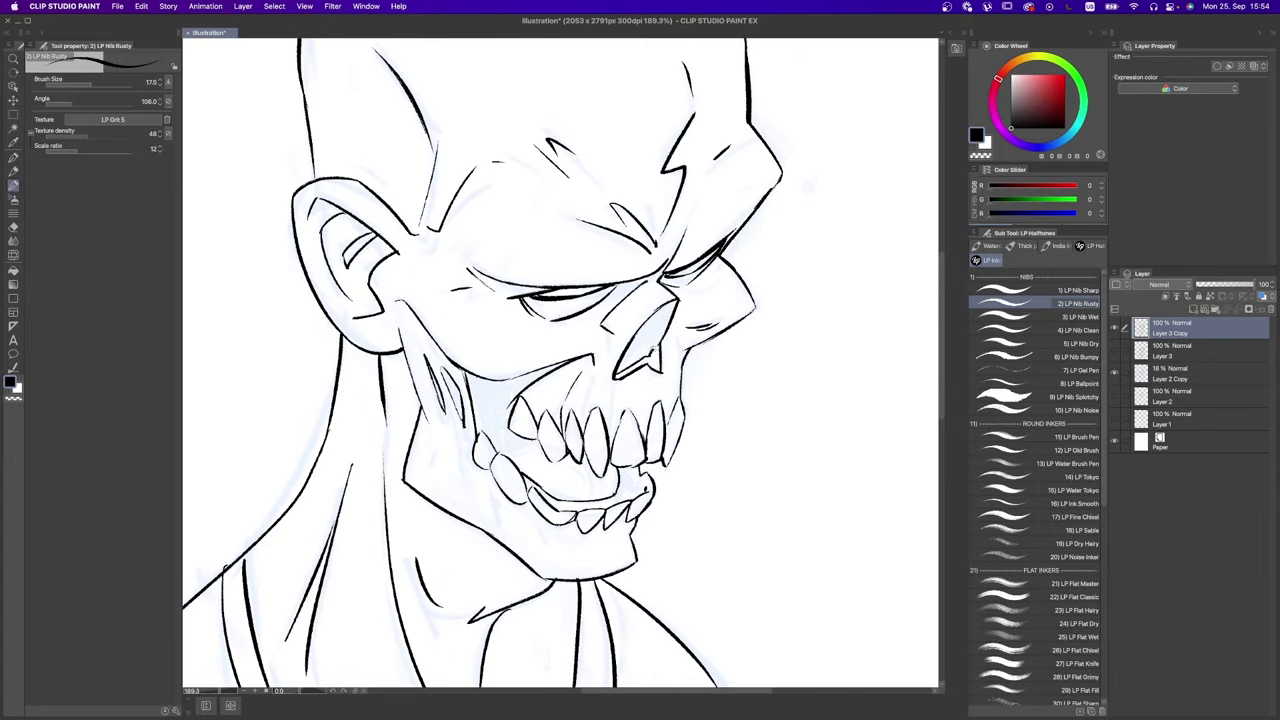
key(g)
click(658, 338)
key(p)
Step: Refine the nose cavity's lower edge with black LP Nib Rusty strokes
scroll(688, 327, down, 5)
scroll(676, 341, up, 5)
mouse_move(688, 332)
mouse_down()
mouse_move(668, 342)
mouse_move(684, 342)
mouse_up()
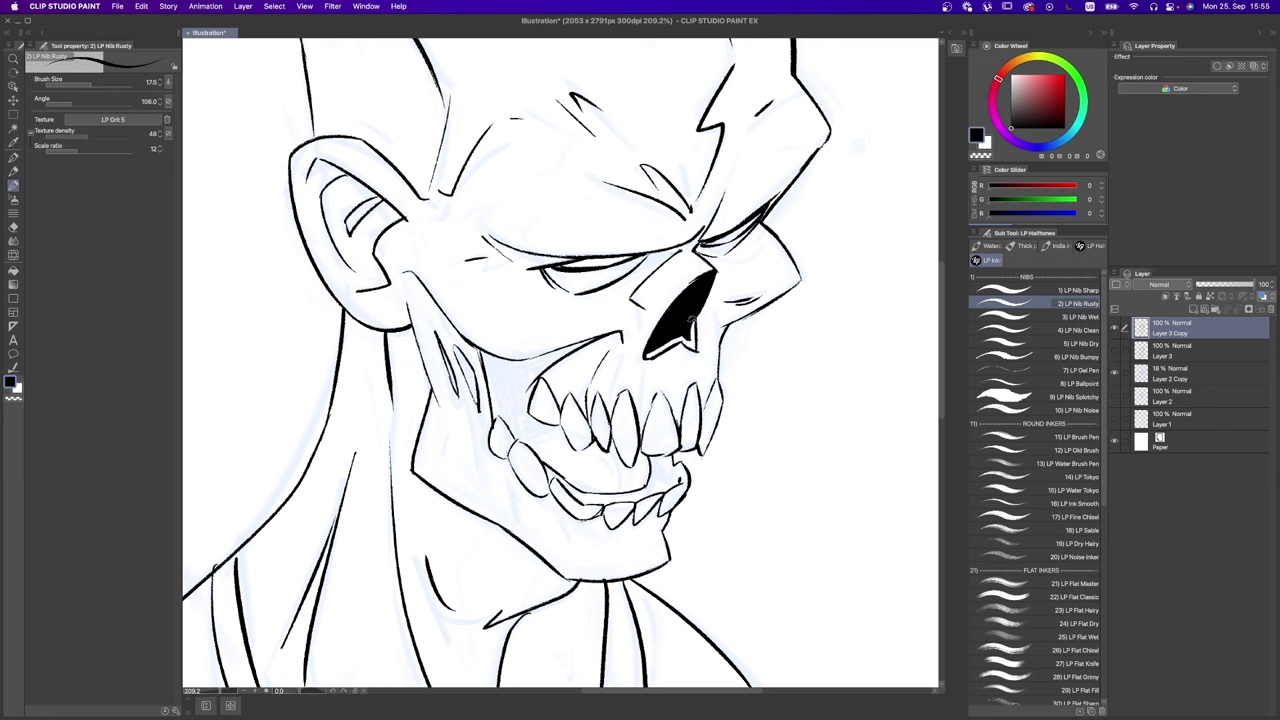
scroll(688, 335, down, 2)
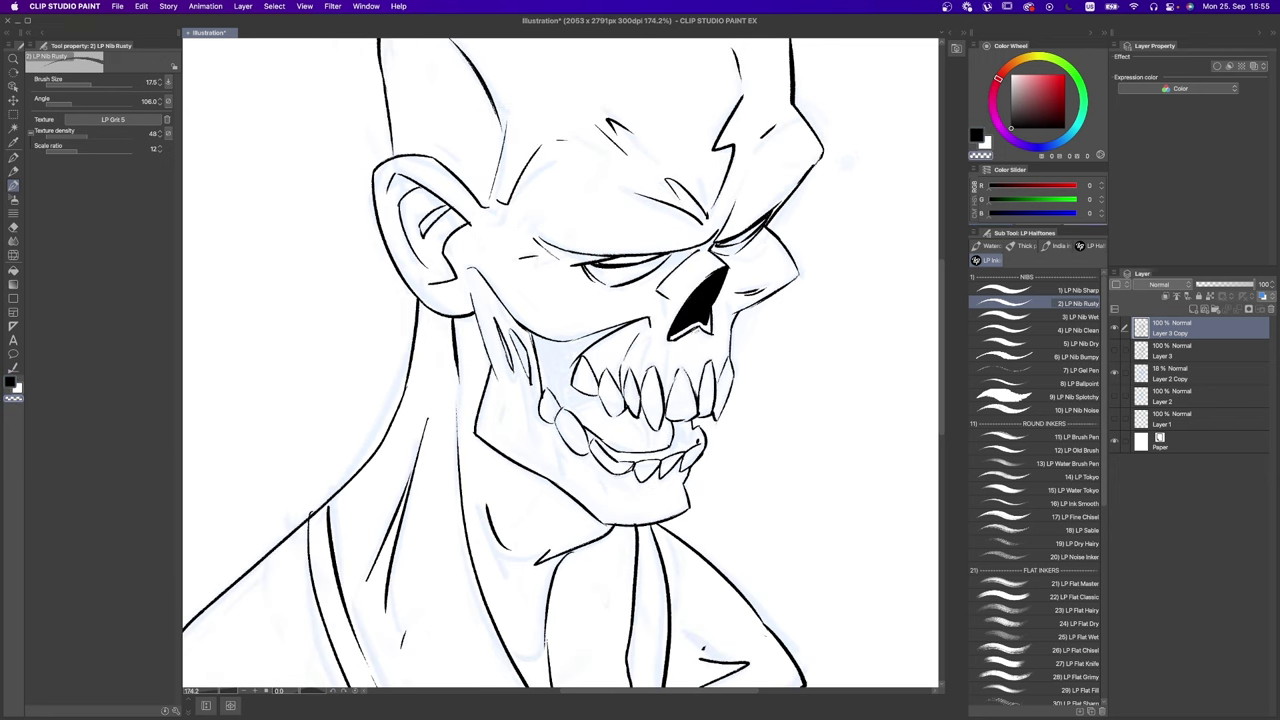
scroll(700, 330, up, 3)
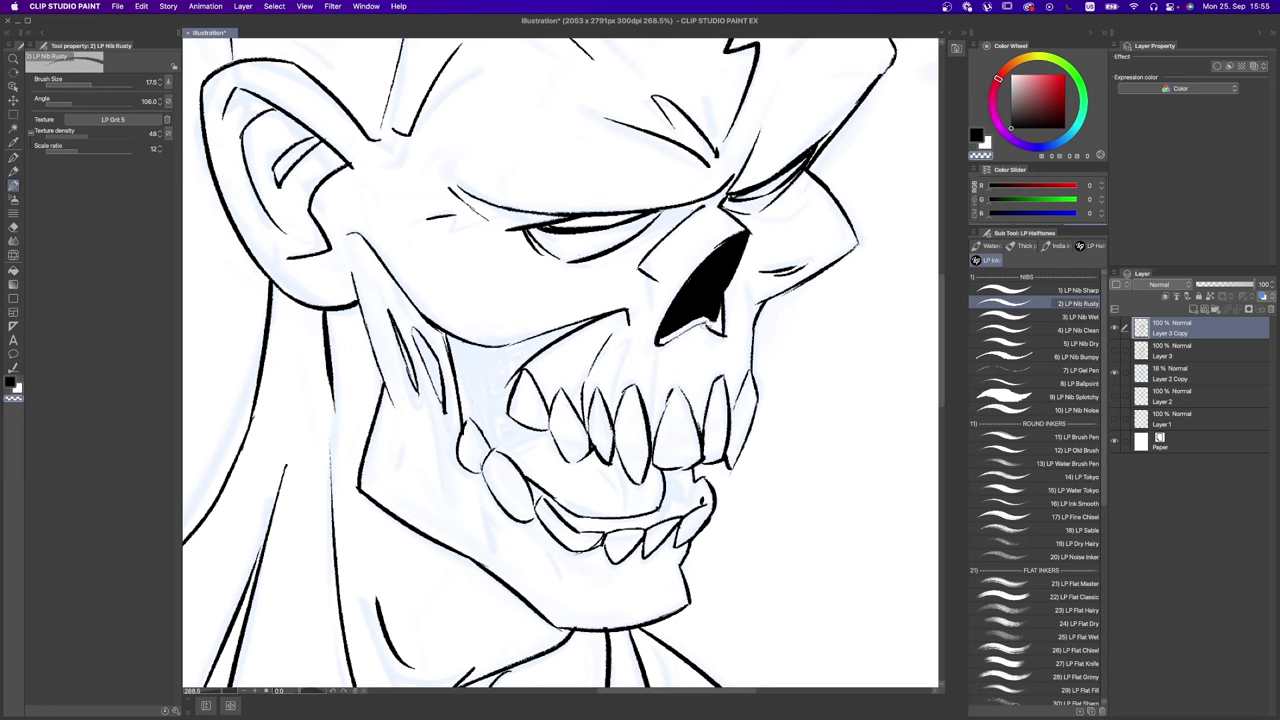
mouse_move(698, 334)
mouse_down()
mouse_move(728, 330)
mouse_move(726, 302)
mouse_up()
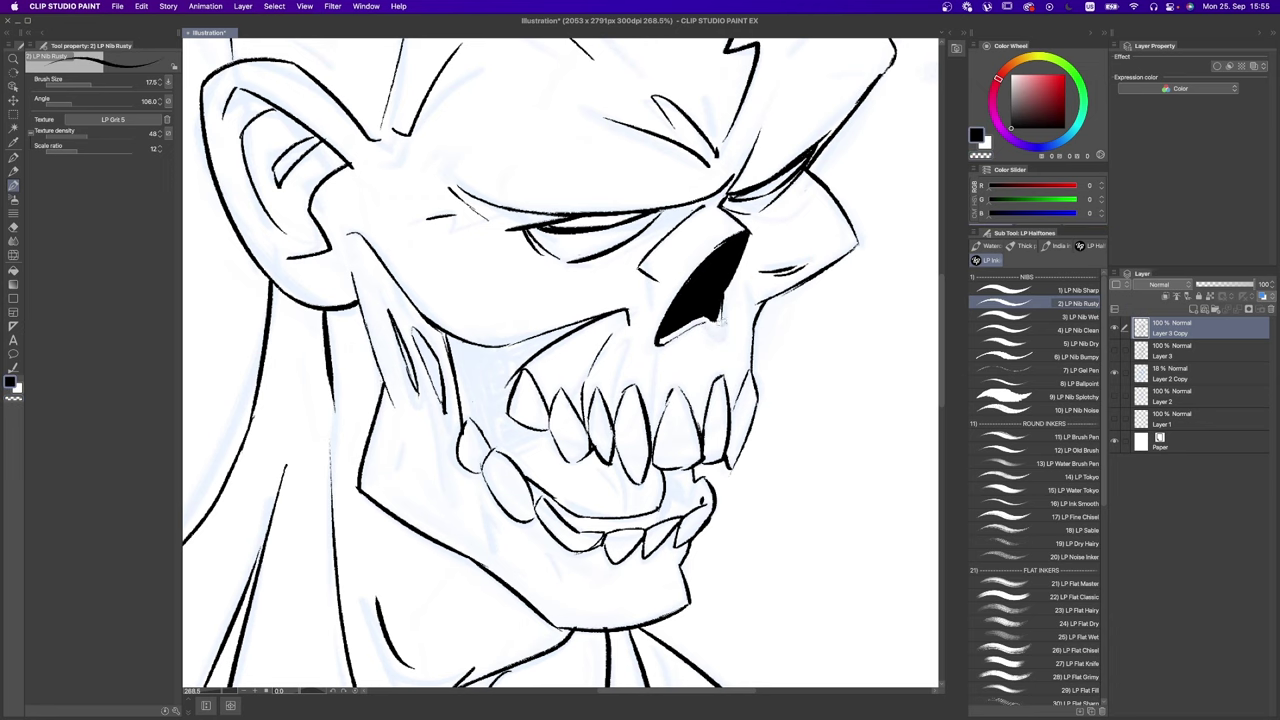
Step: Black in the open mouth's interior and the gaps between the cheek tendons with a larger LP Nib Rusty brush
key(ctrl+0)
key(bracketright)
key(bracketright)
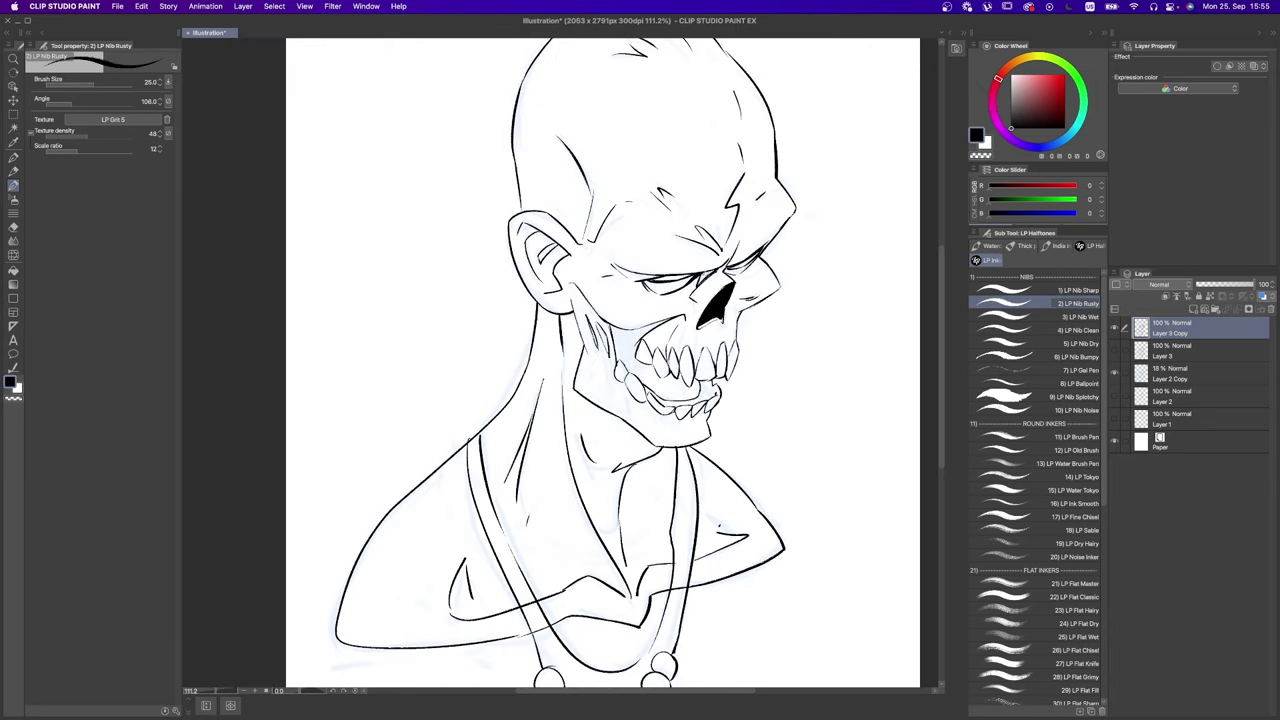
key(bracketleft)
mouse_move(614, 330)
mouse_down()
mouse_move(650, 372)
mouse_move(712, 394)
mouse_up()
key(p)
drag(598, 326, 606, 350)
key(p)
key(bracketright)
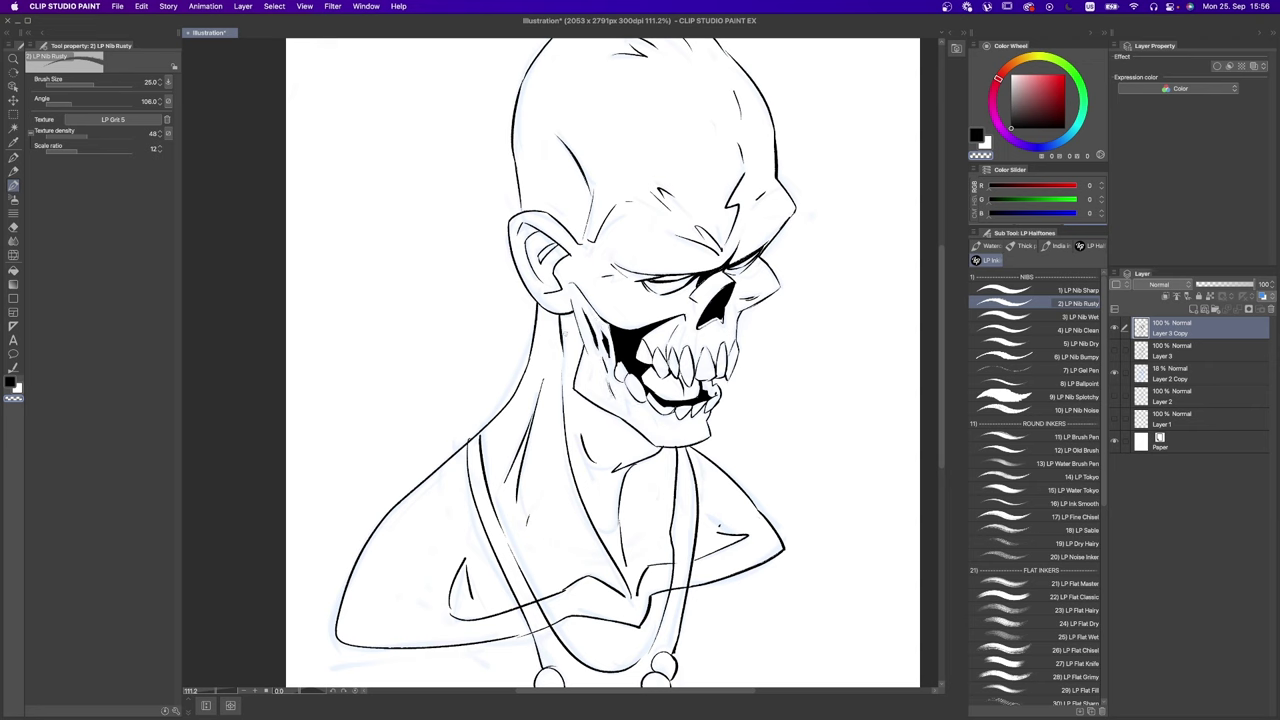
Step: Black in the shadow shapes inside the ear
key(p)
key(p)
mouse_move(540, 250)
mouse_down()
mouse_move(556, 262)
mouse_move(536, 238)
mouse_up()
key(p)
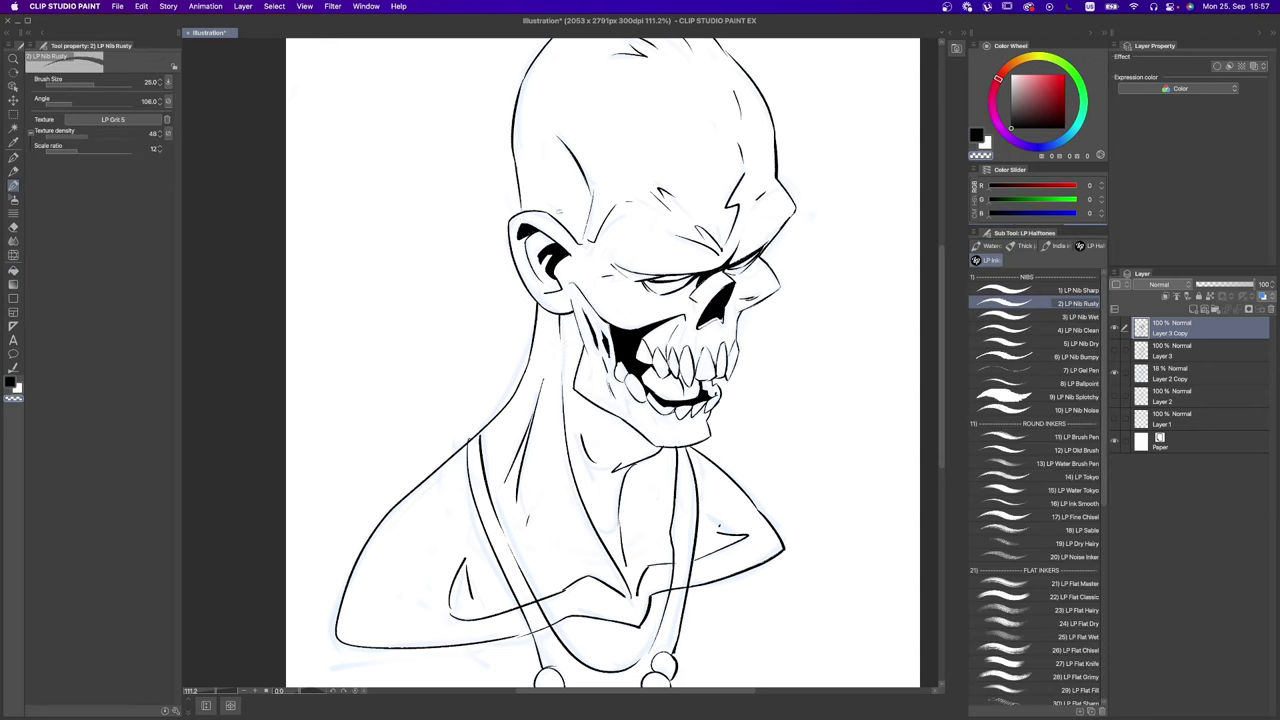
Step: Black in the shadow shapes below the ear, along the neck muscle and under the jaw
drag(558, 314, 582, 330)
drag(528, 415, 510, 495)
drag(580, 398, 658, 452)
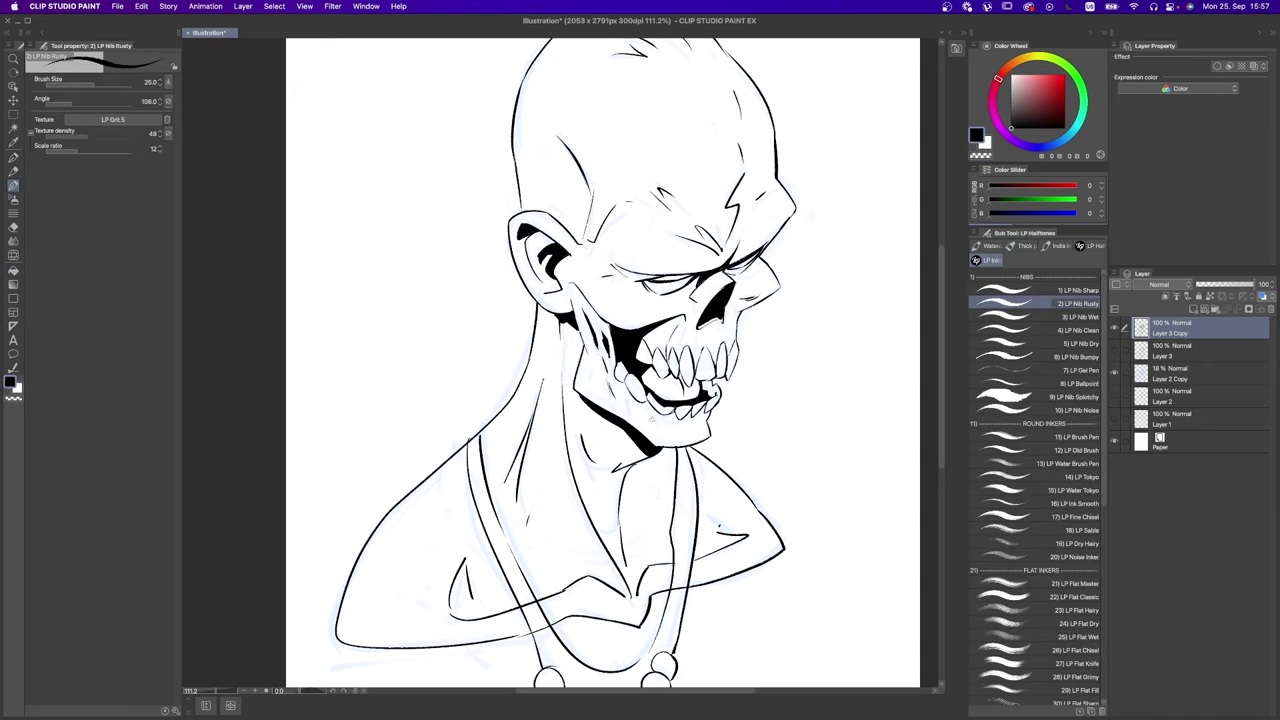
Step: Close and fill the small hollow on the near shoulder with solid black
drag(470, 592, 452, 615)
drag(466, 560, 452, 612)
key(g)
key(p)
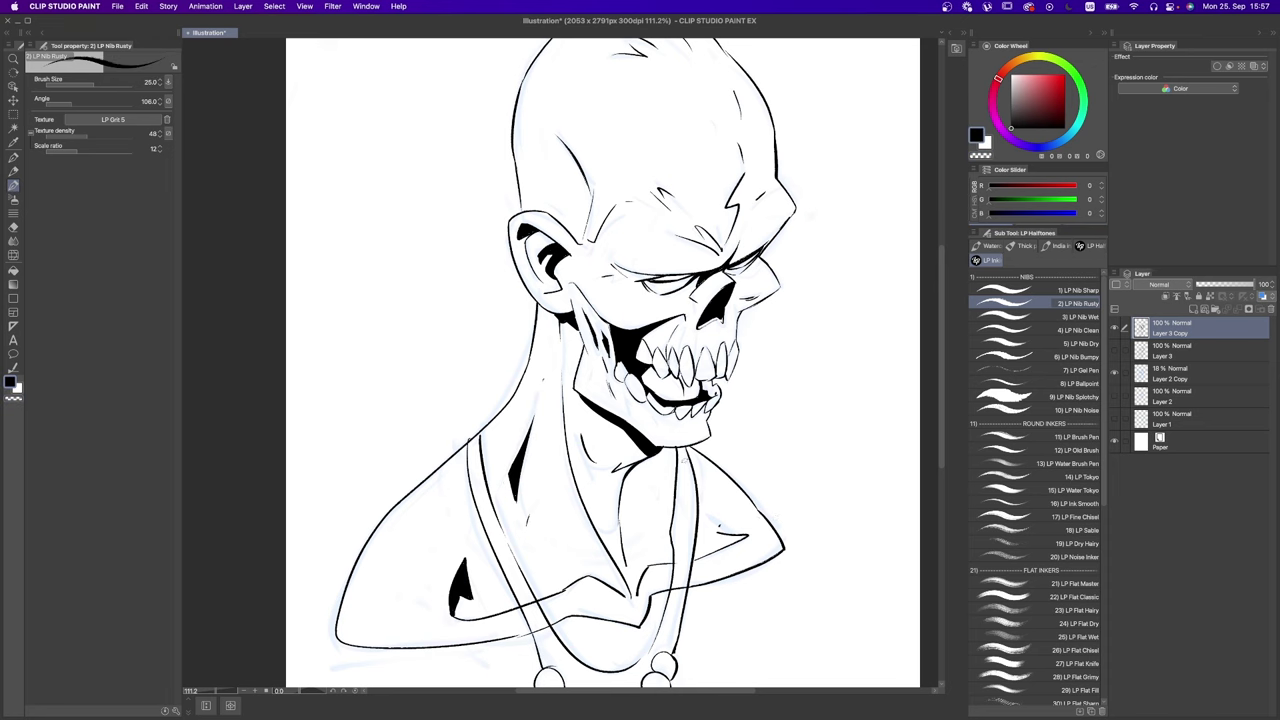
Step: Return the canvas to its unmirrored view and choose the 14) LP Tokyo brush at size 45 for Layer 3 Copy
key(h)
scroll(538, 413, down, 3)
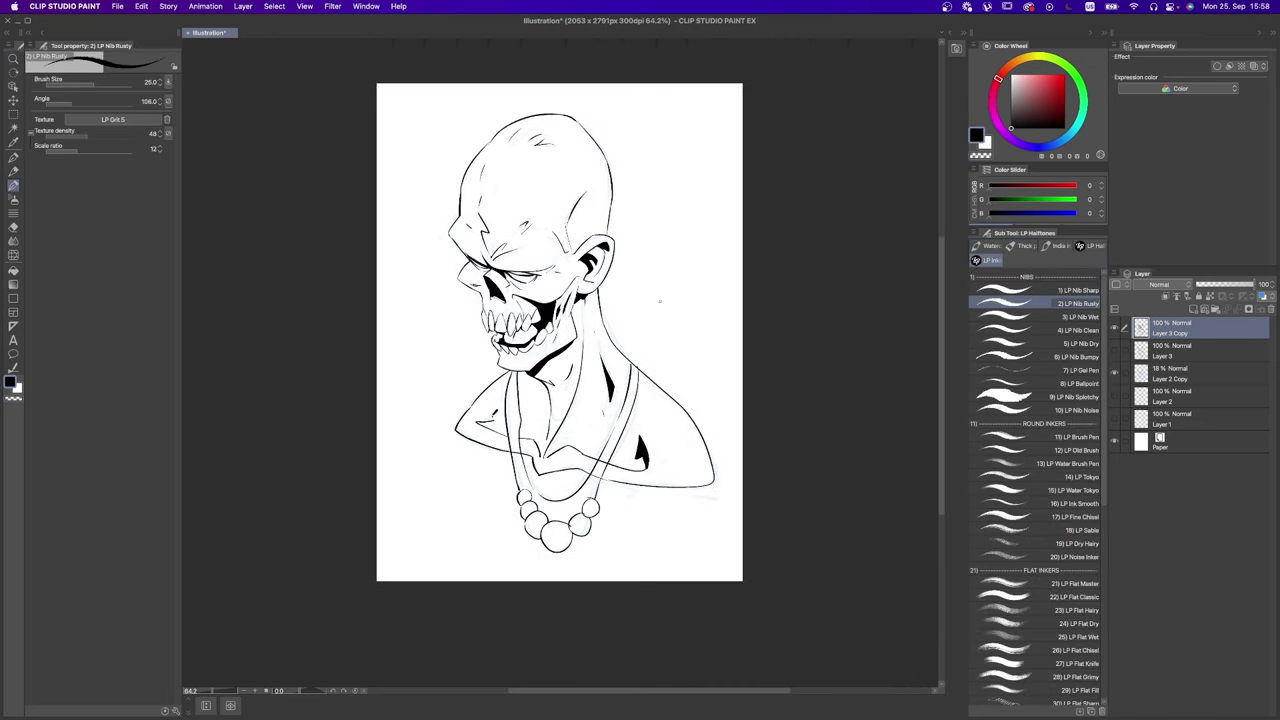
scroll(657, 286, down, 1)
scroll(1100, 362, down, 1)
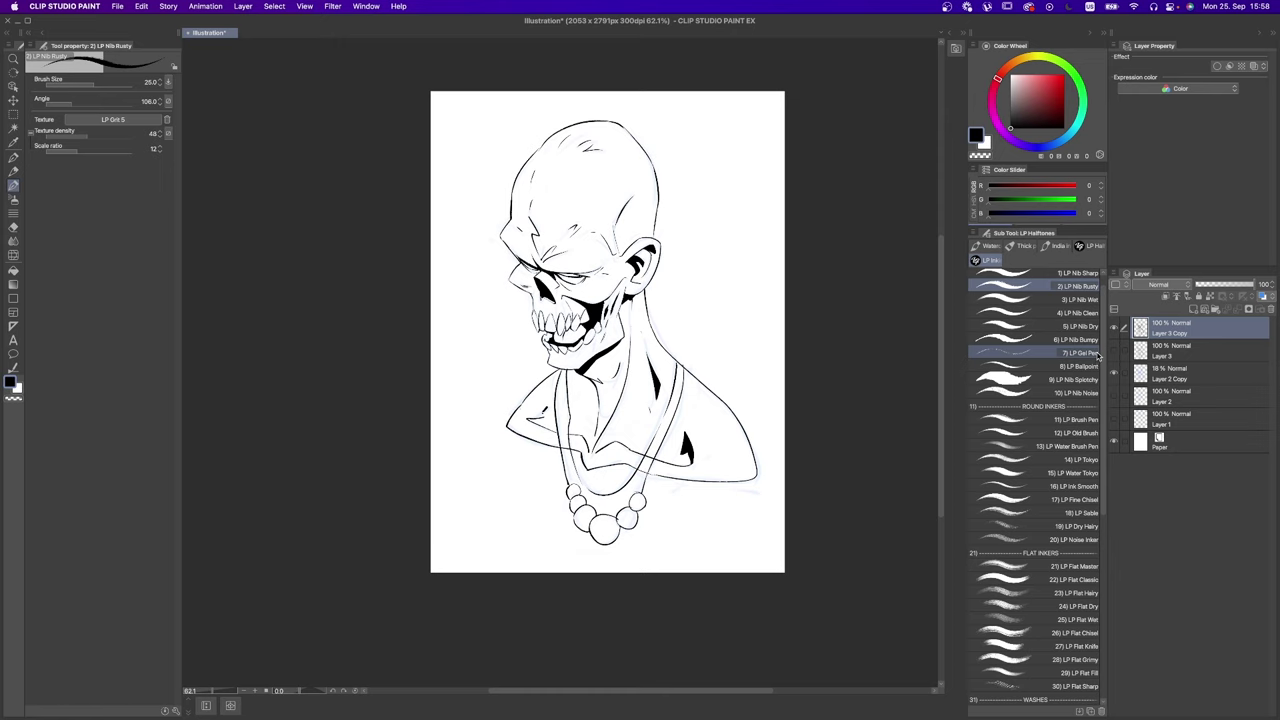
scroll(1104, 356, down, 2)
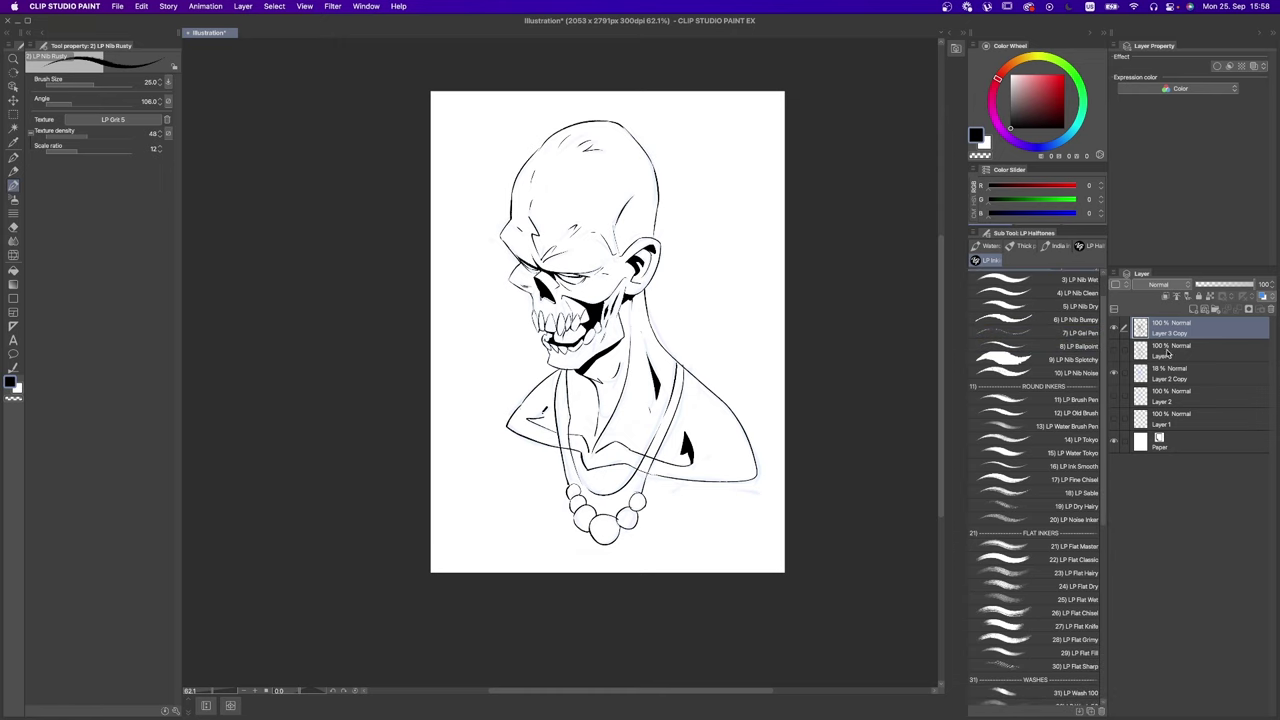
click(1160, 352)
click(1165, 327)
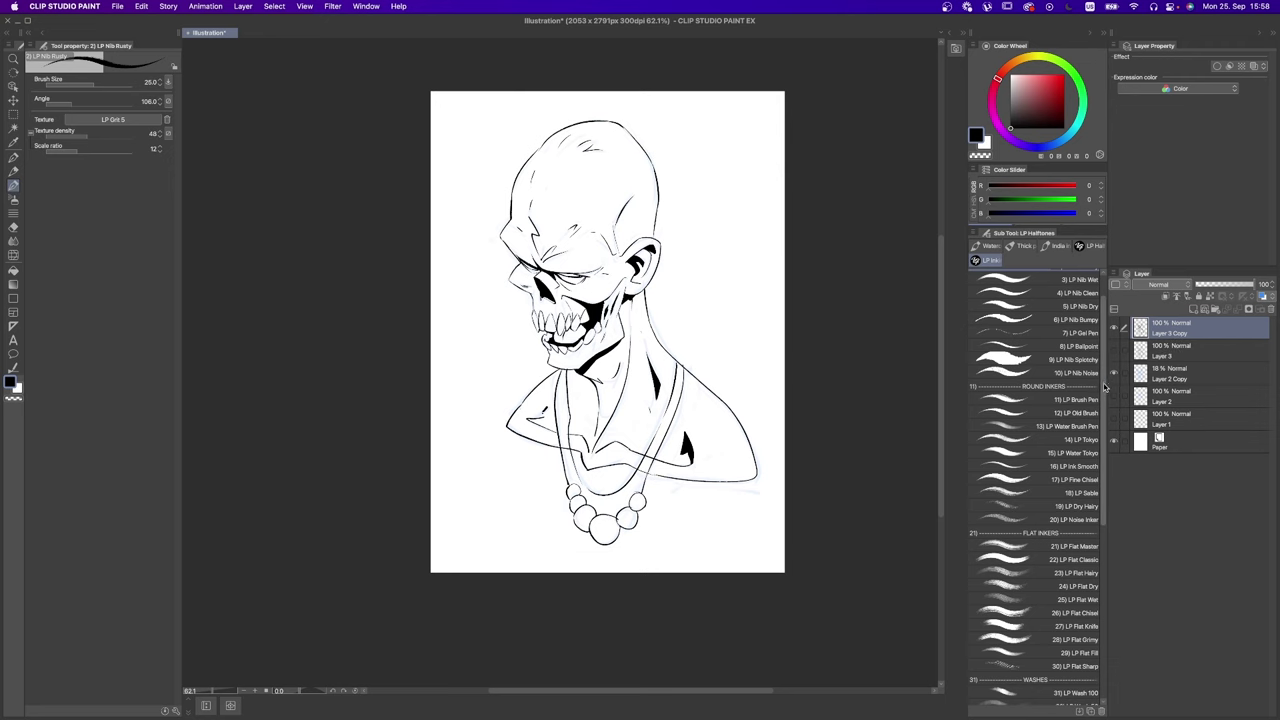
scroll(1075, 360, down, 4)
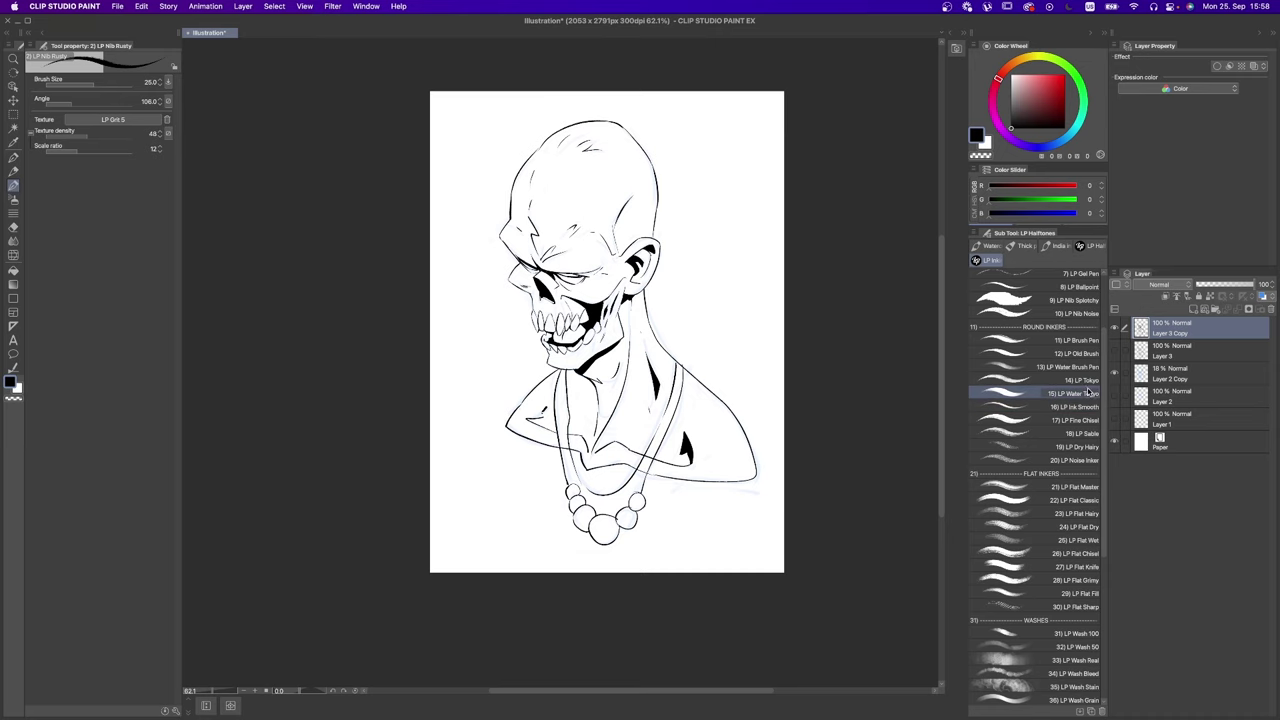
key(ctrl+space)
mouse_move(650, 256)
mouse_down()
mouse_move(661, 302)
mouse_move(588, 244)
mouse_up()
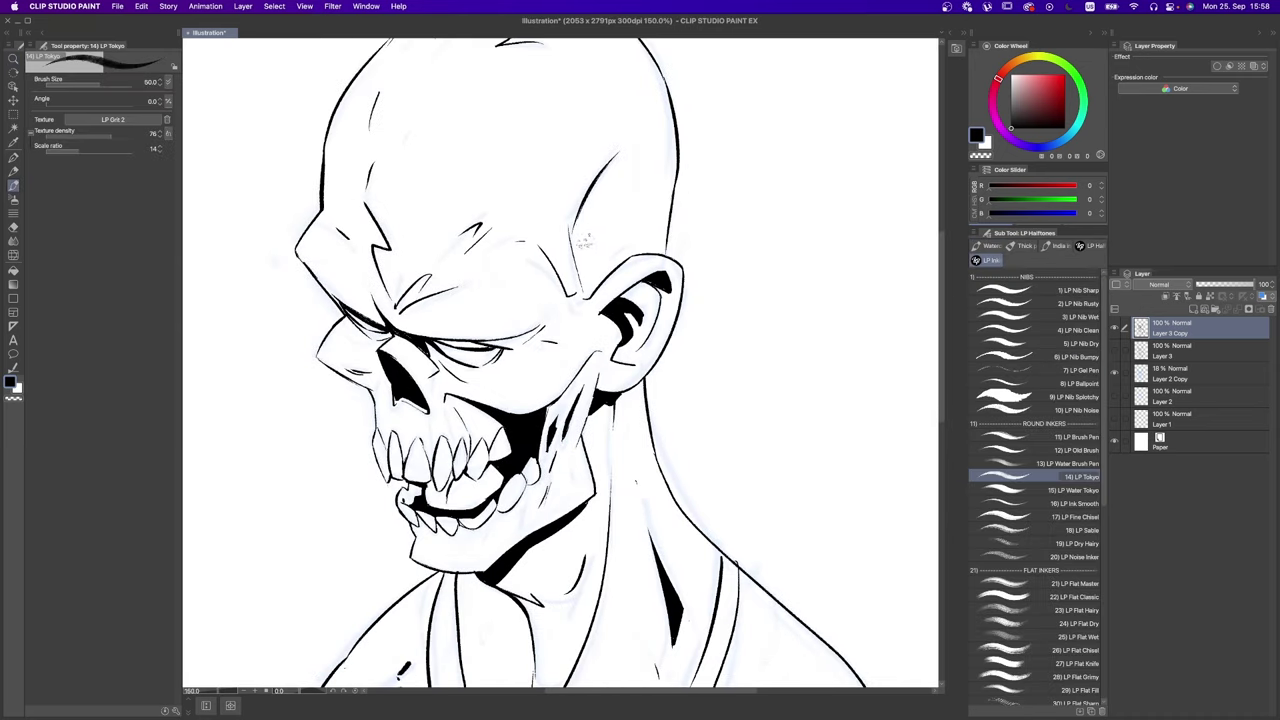
scroll(595, 238, up, 3)
key(bracketleft)
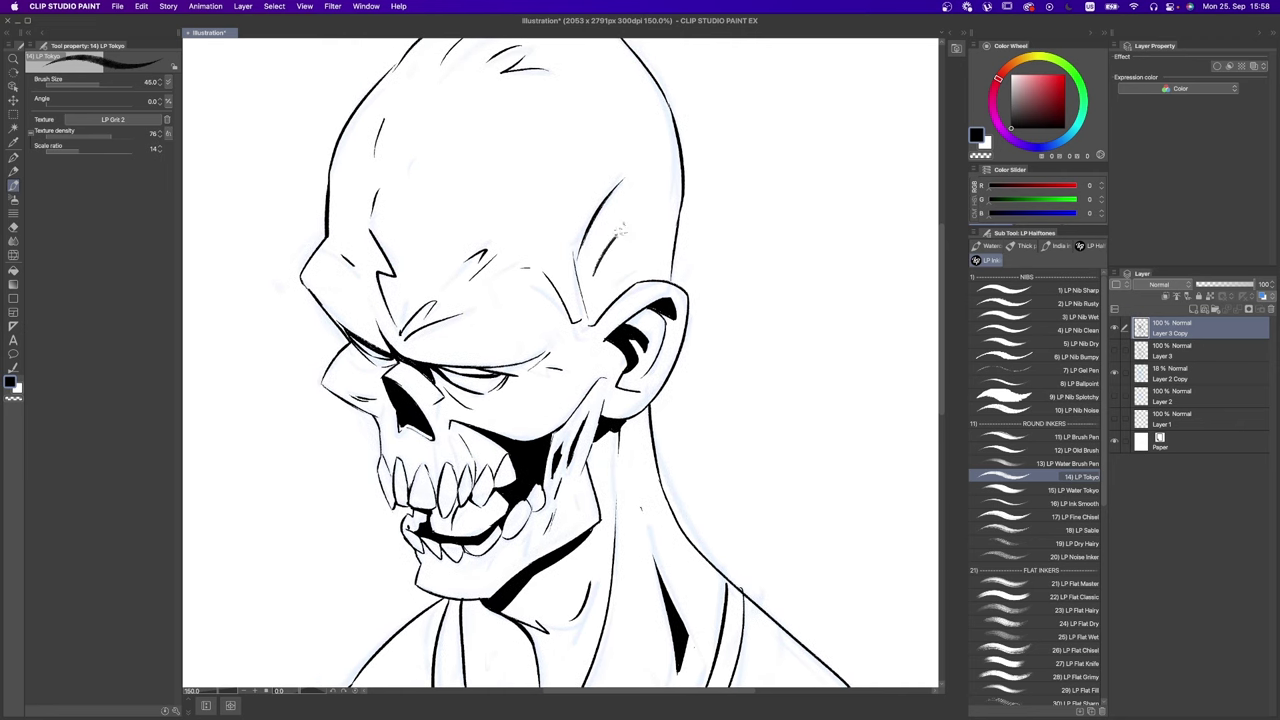
Step: Try hatching strokes with LP Tokyo at the temple and on the blank paper beside the head
mouse_move(628, 220)
mouse_down()
mouse_move(592, 270)
mouse_move(606, 272)
mouse_up()
key(super+z)
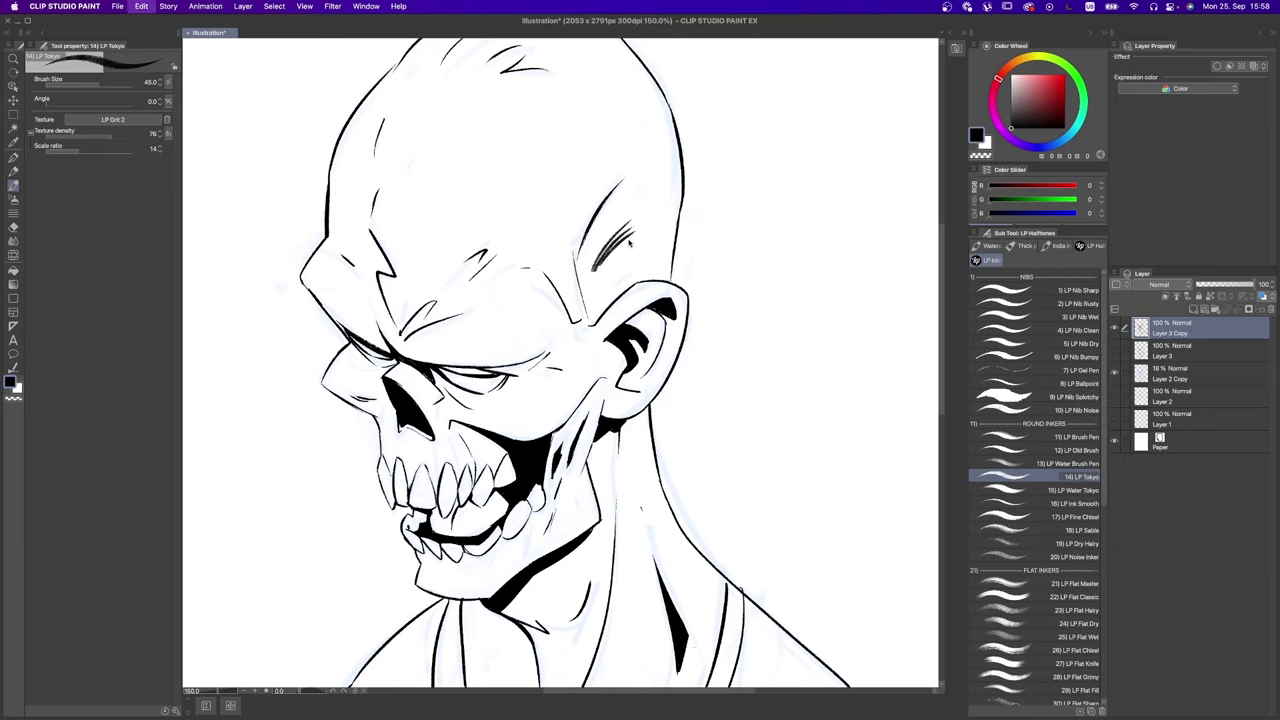
key(super+z)
drag(662, 204, 594, 298)
key(super+z)
mouse_move(782, 187)
mouse_down()
mouse_move(735, 227)
mouse_move(815, 254)
mouse_move(810, 316)
mouse_move(750, 410)
mouse_up()
key(super+z)
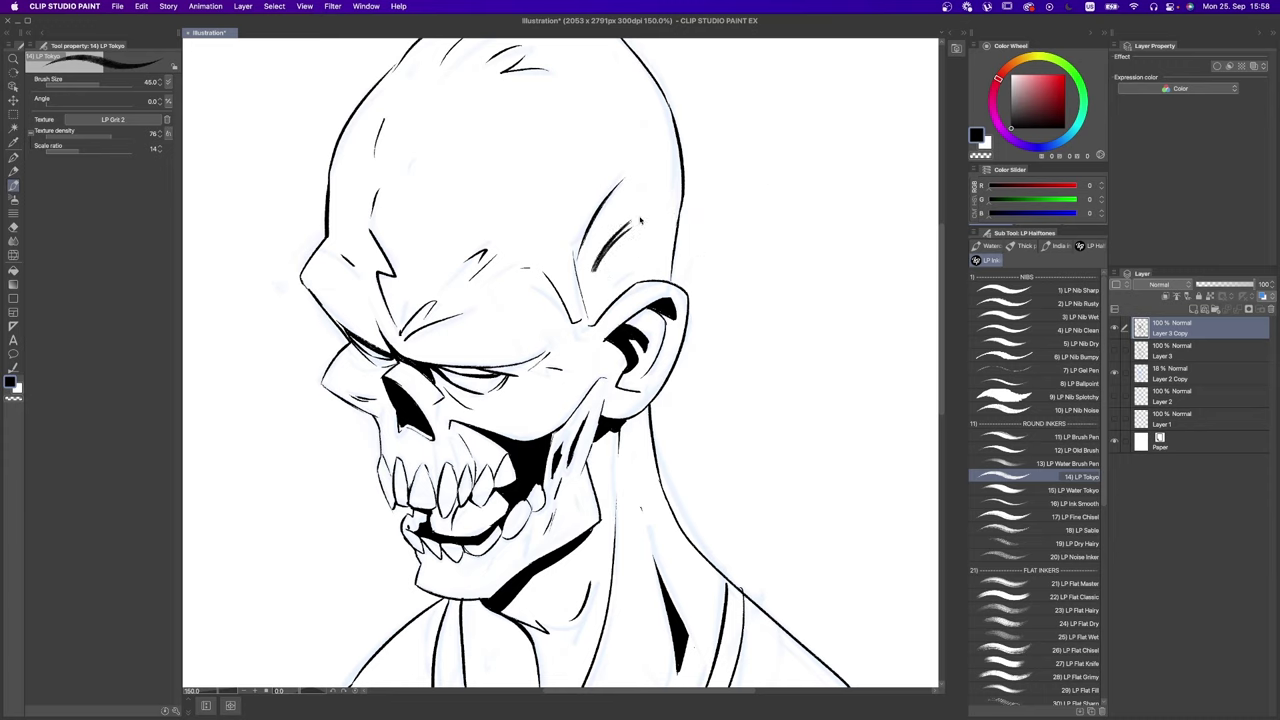
key(super+z)
key(super+z)
mouse_move(640, 220)
mouse_down()
mouse_move(679, 277)
mouse_move(718, 229)
mouse_up()
key(b)
key(super+z)
drag(670, 285, 714, 240)
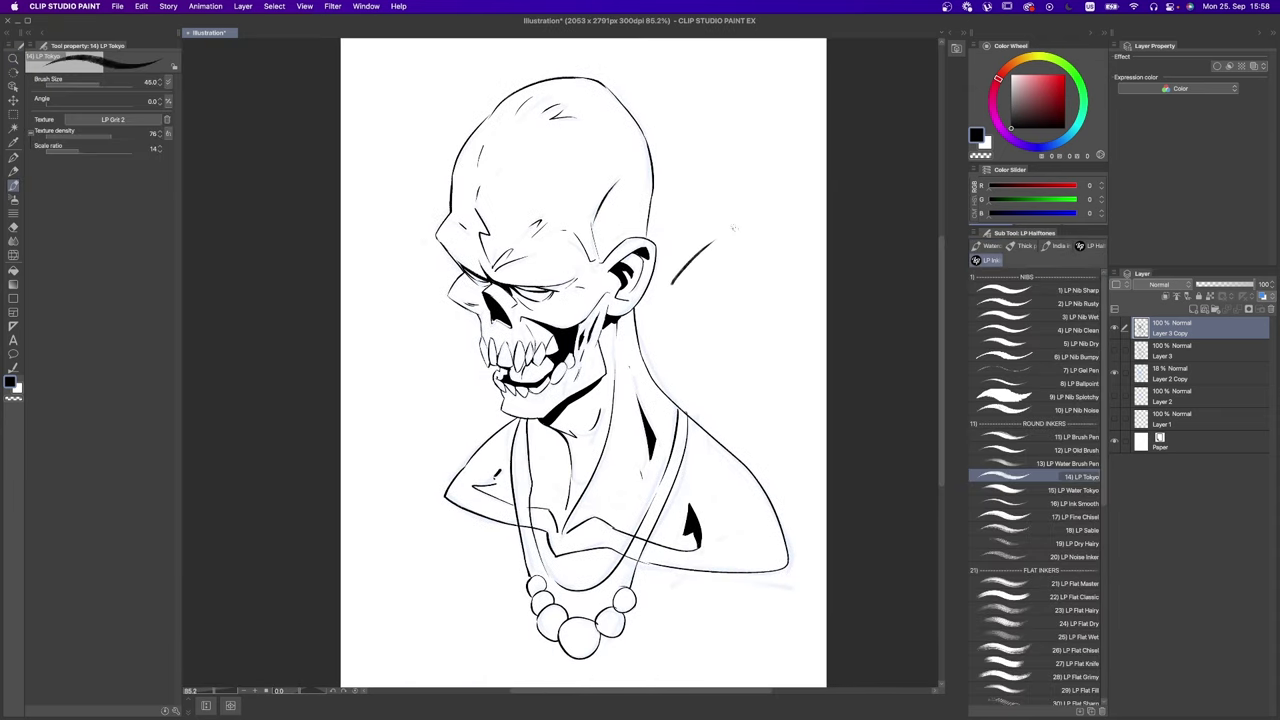
key(super+z)
Step: Try brush strokes across the back of the neck below the ear
drag(616, 301, 621, 304)
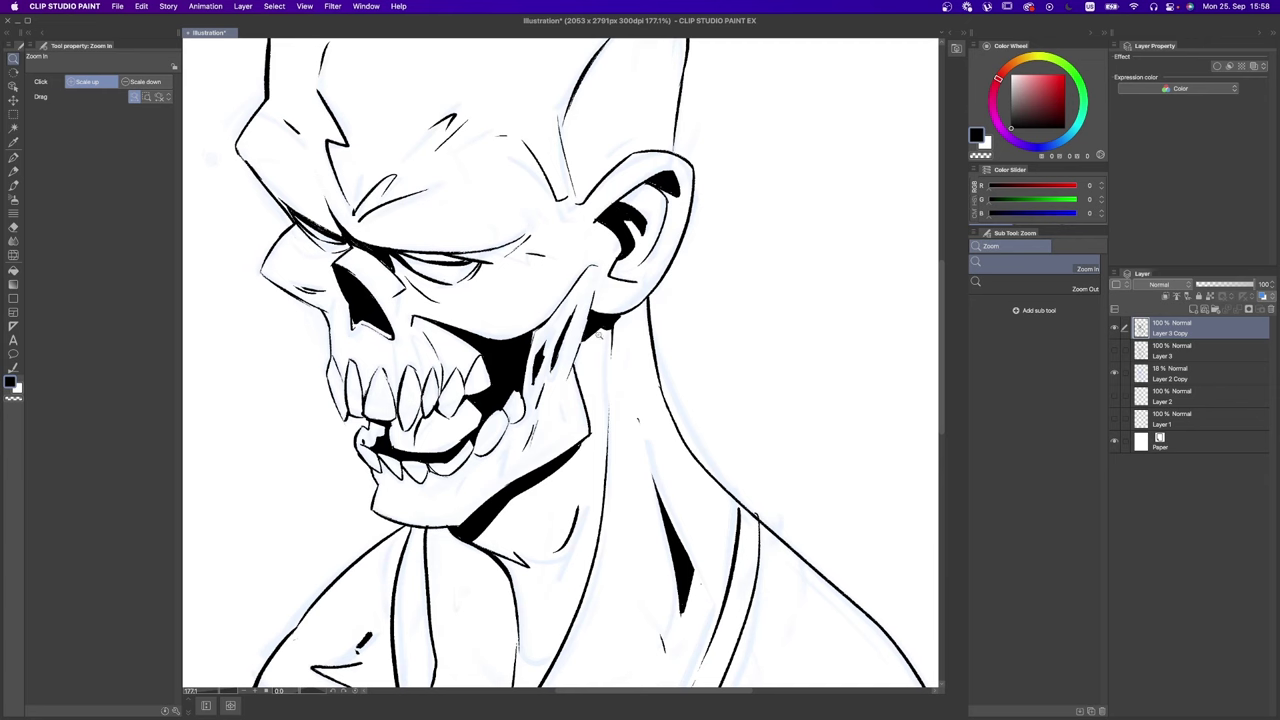
key(b)
mouse_move(656, 345)
mouse_down()
mouse_move(688, 316)
mouse_move(740, 395)
mouse_up()
click(794, 336)
key(super+z)
key(super+z)
key(super+z)
Step: Choose the 17) LP Fine Chisel brush for the hatching on Layer 3 Copy
scroll(1100, 375, down, 3)
scroll(1100, 375, down, 2)
key(/)
mouse_move(720, 480)
mouse_down()
mouse_move(650, 480)
mouse_move(682, 478)
mouse_up()
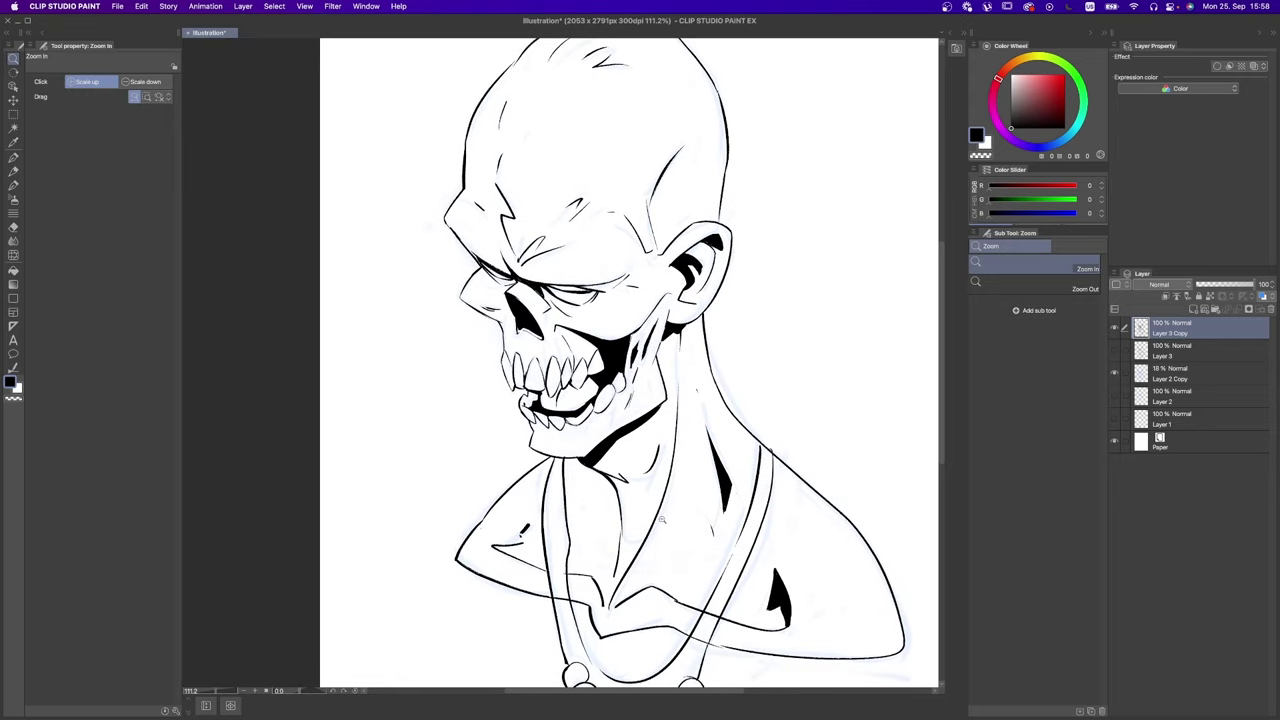
key(b)
scroll(1072, 413, down, 3)
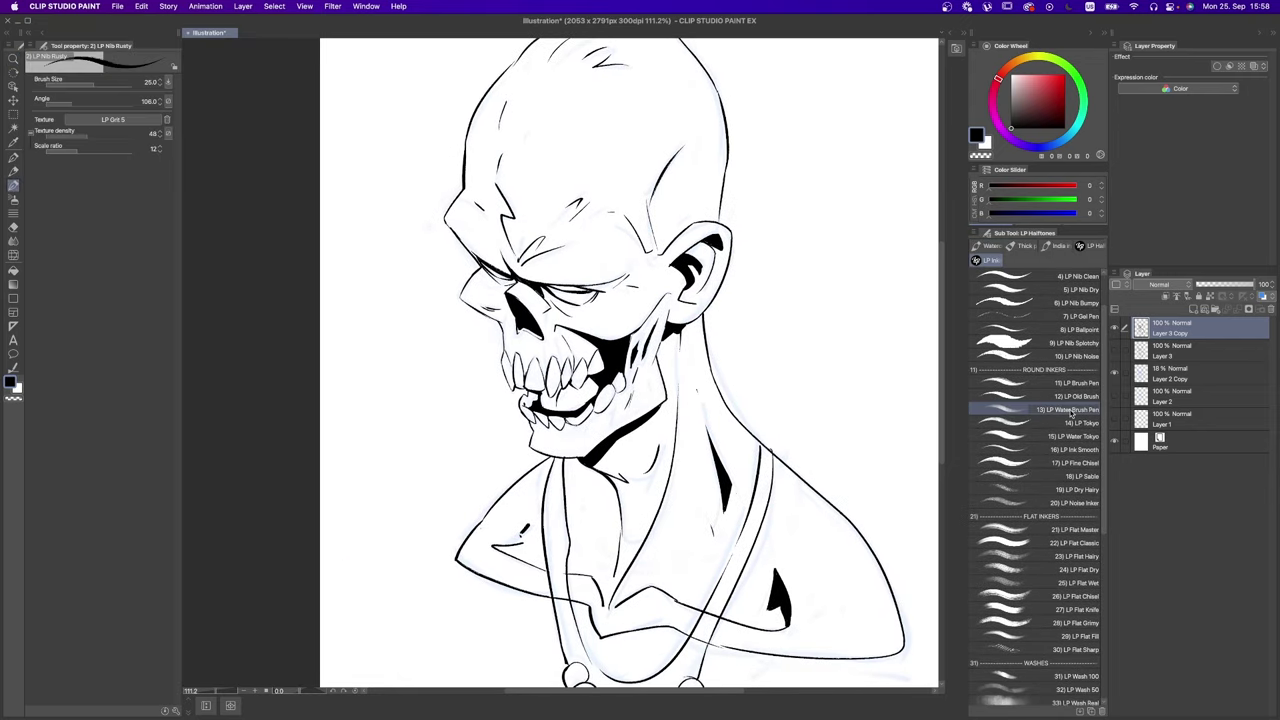
click(1093, 466)
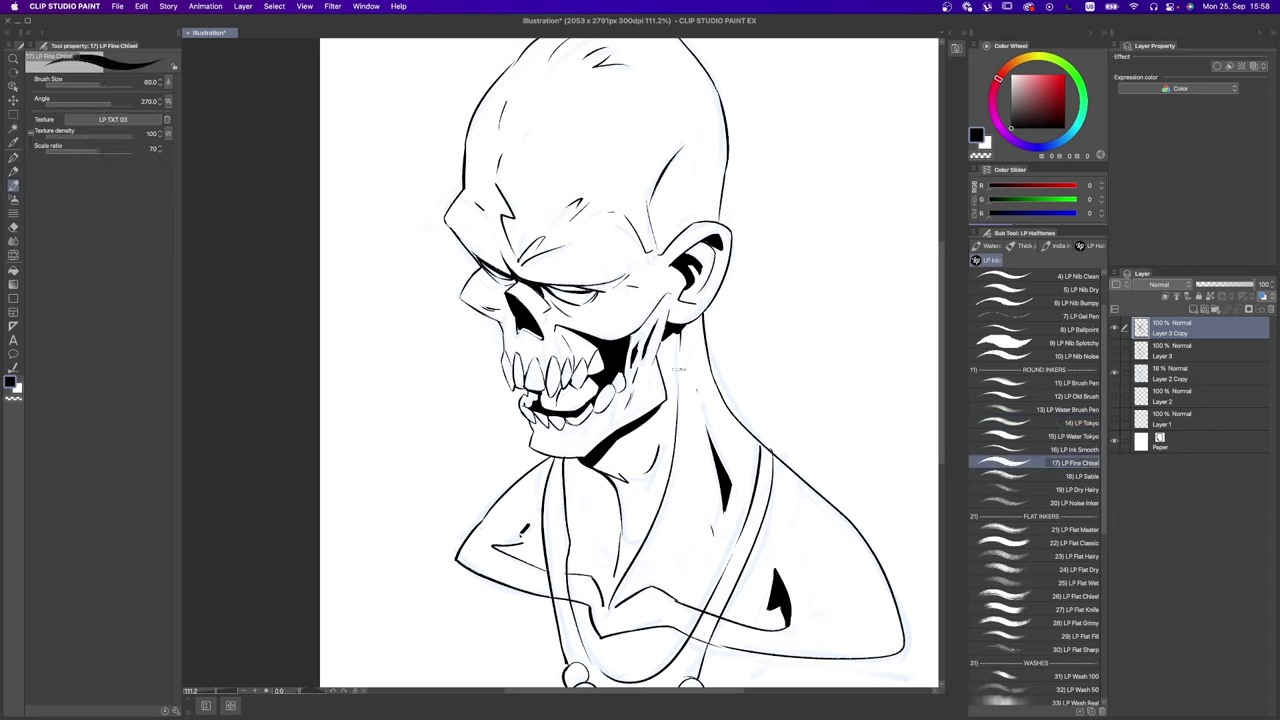
Step: Try a textured stroke down the neck below the ear
drag(690, 336, 686, 424)
key(super+z)
key(bracketleft)
key(super+z)
key(super+z)
key(super+z)
key(super+z)
key(super+z)
Step: Reduce the brush size to 20 and hatch the outer end of the narrowed eye
mouse_move(690, 324)
mouse_down()
mouse_move(721, 337)
mouse_move(693, 277)
mouse_move(686, 300)
mouse_move(640, 321)
mouse_up()
click(636, 318)
key(b)
key(bracketleft)
drag(628, 331, 654, 320)
key(super+z)
key(super+z)
key(bracketleft)
key(bracketleft)
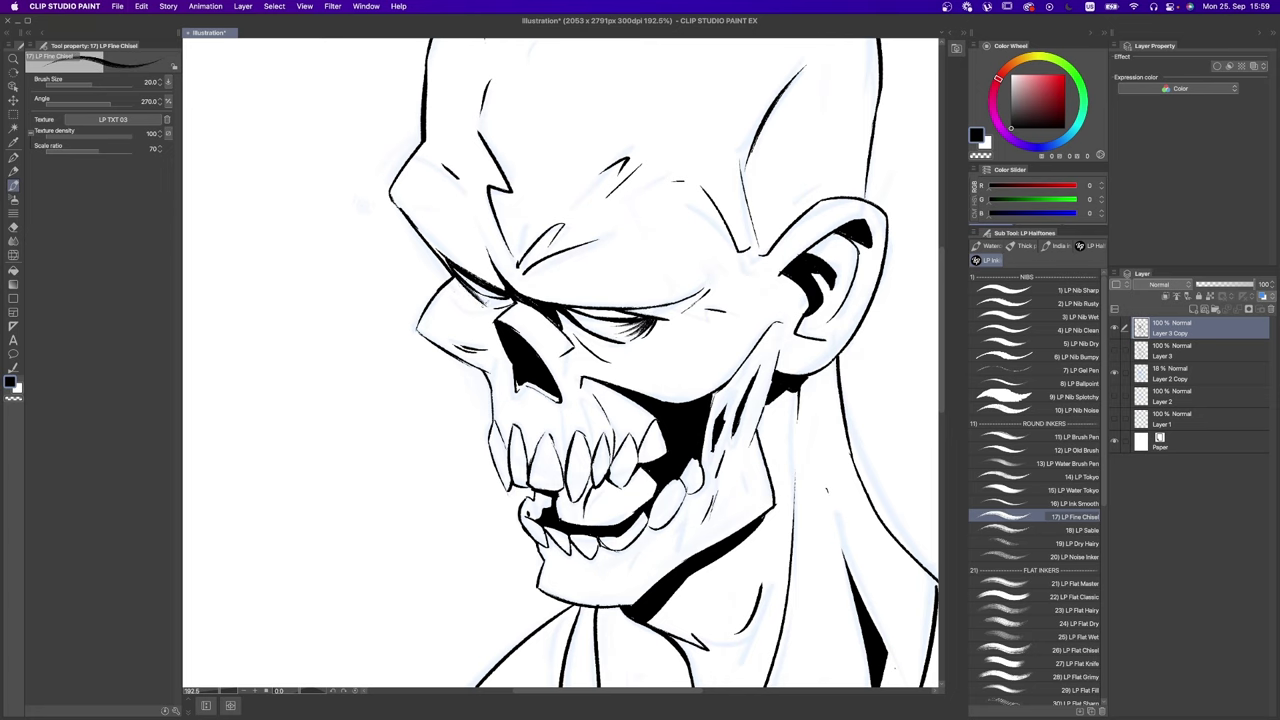
Step: Add short hatching strokes at the temple, beside the nose, along the cheekbone below the ear and under the jaw shadow
scroll(685, 360, down, 5)
drag(750, 208, 727, 235)
mouse_move(748, 293)
mouse_down()
mouse_move(732, 305)
mouse_move(760, 284)
mouse_move(757, 309)
mouse_up()
key(super+z)
scroll(760, 300, down, 1)
key(super+z)
drag(586, 342, 582, 376)
drag(711, 333, 689, 372)
drag(721, 323, 699, 362)
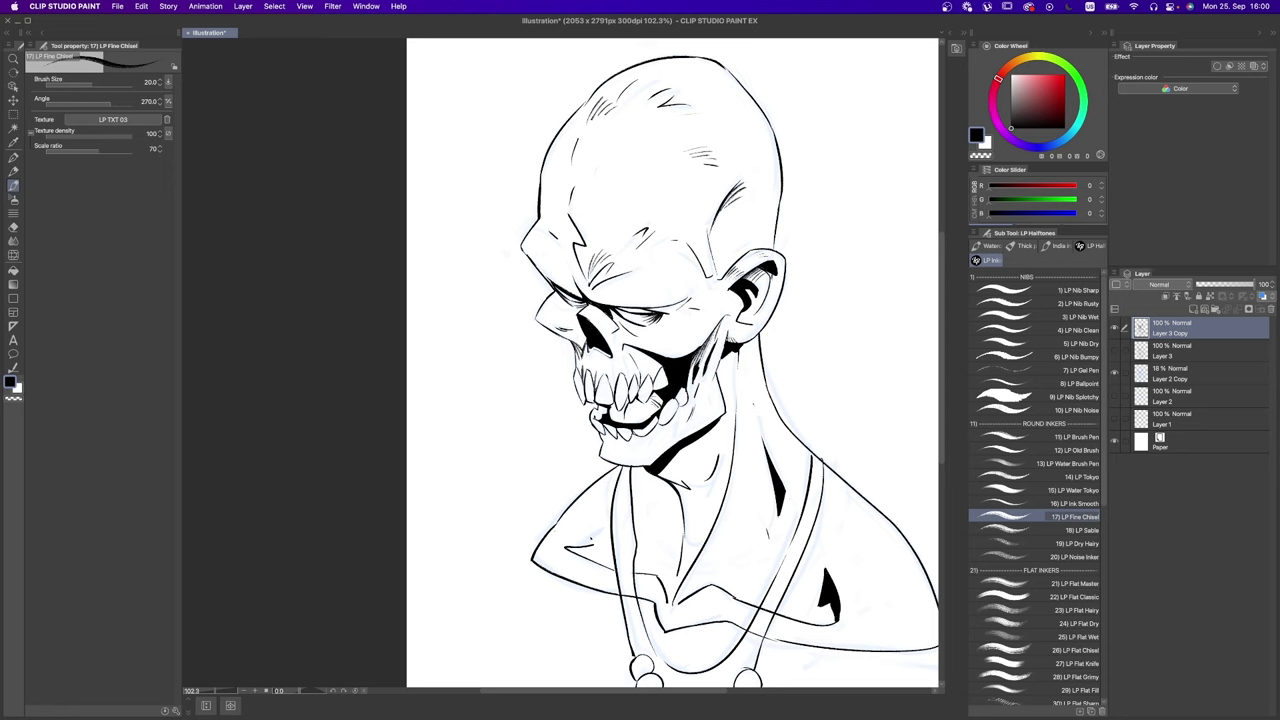
mouse_move(684, 448)
mouse_down()
mouse_move(656, 476)
mouse_move(672, 474)
mouse_up()
Step: Feather the black armpit shadow upward with hatching, and use brush size 25 for curved hatching on the rounded shoulder beside it
scroll(680, 400, down, 3)
key(bracketright)
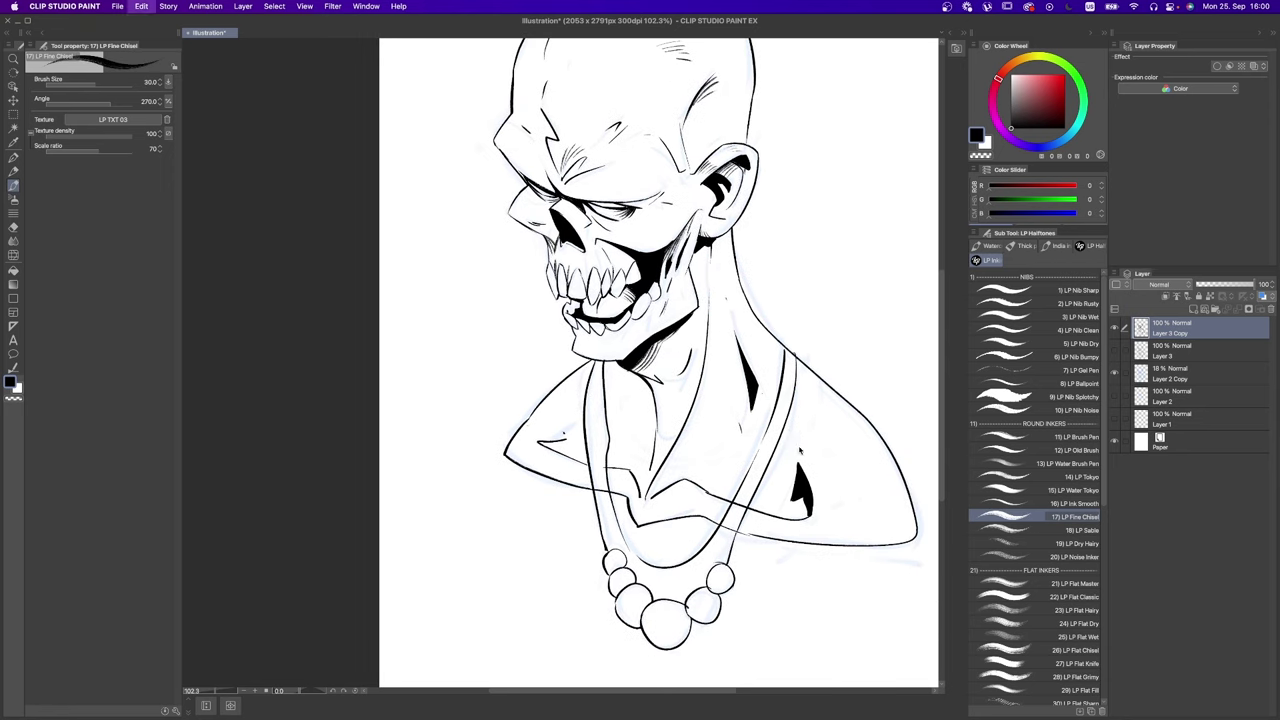
key(super+z)
drag(806, 436, 806, 480)
key(bracketleft)
drag(822, 406, 858, 414)
mouse_move(870, 460)
mouse_down()
mouse_move(904, 488)
mouse_move(910, 538)
mouse_up()
Step: Shade the three smaller beads below the far shoulder with curved hatching, raising the brush size to 30
scroll(800, 440, down, 3)
key(super+space)
drag(592, 496, 560, 496)
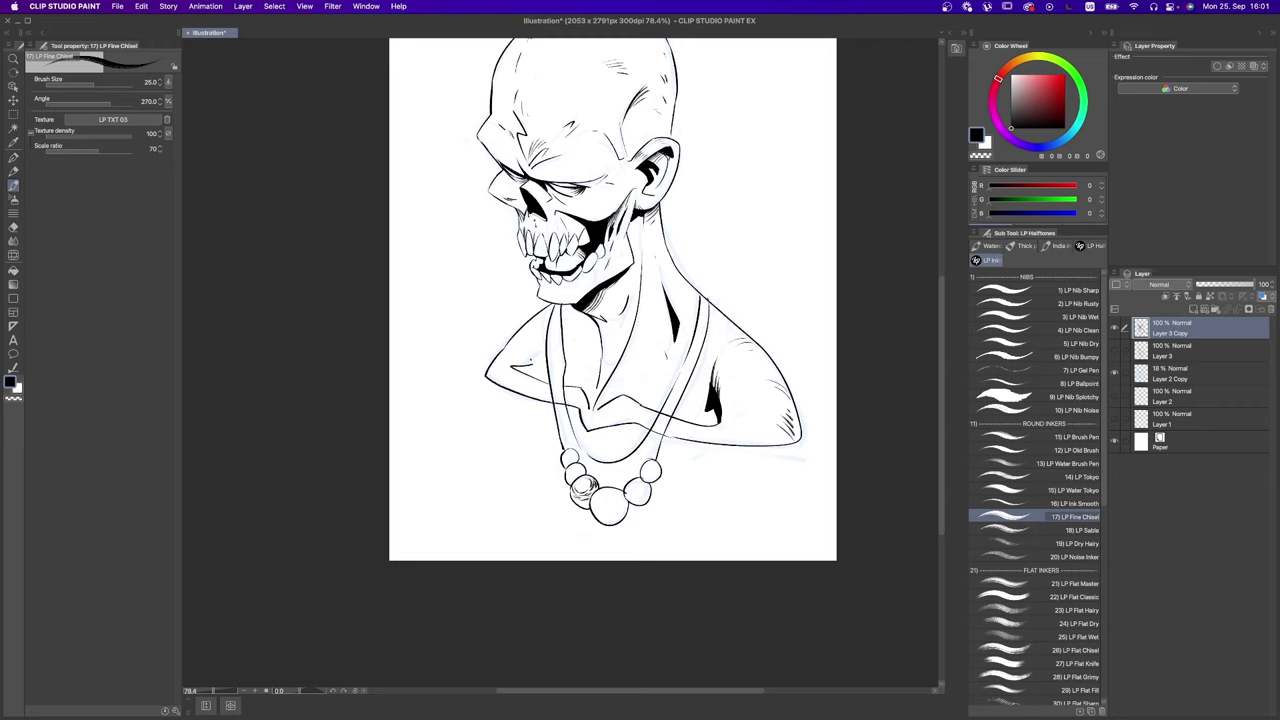
key(bracketright)
scroll(600, 480, up, 3)
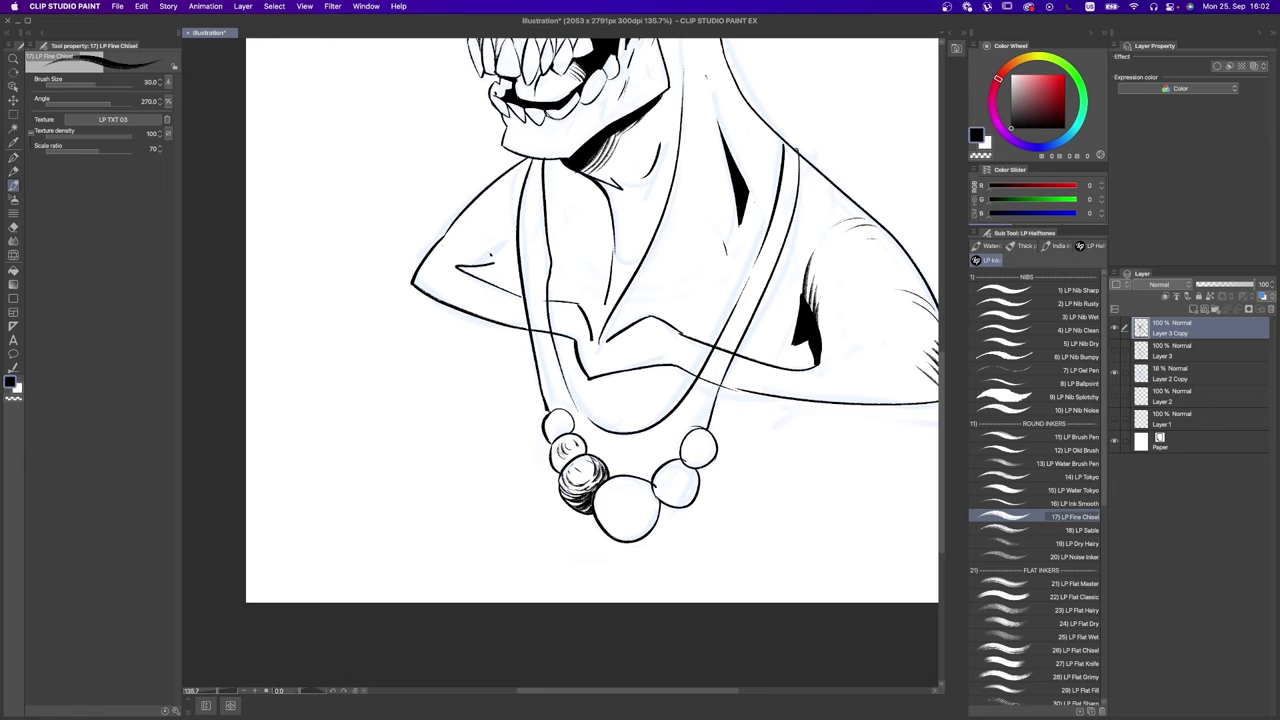
drag(549, 455, 568, 466)
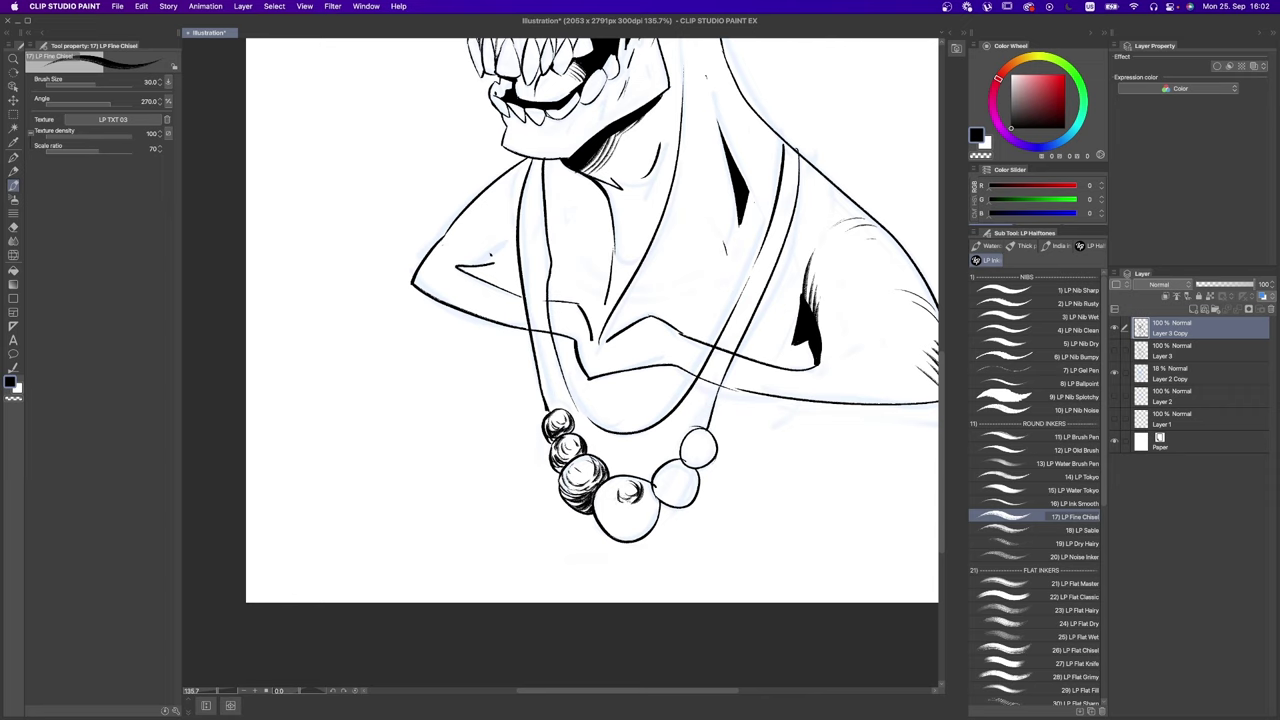
Step: Shade the large central bead with dense curved hatching around a small highlight
mouse_move(614, 486)
mouse_down()
mouse_move(650, 510)
mouse_move(616, 520)
mouse_move(628, 526)
mouse_up()
drag(600, 498, 610, 518)
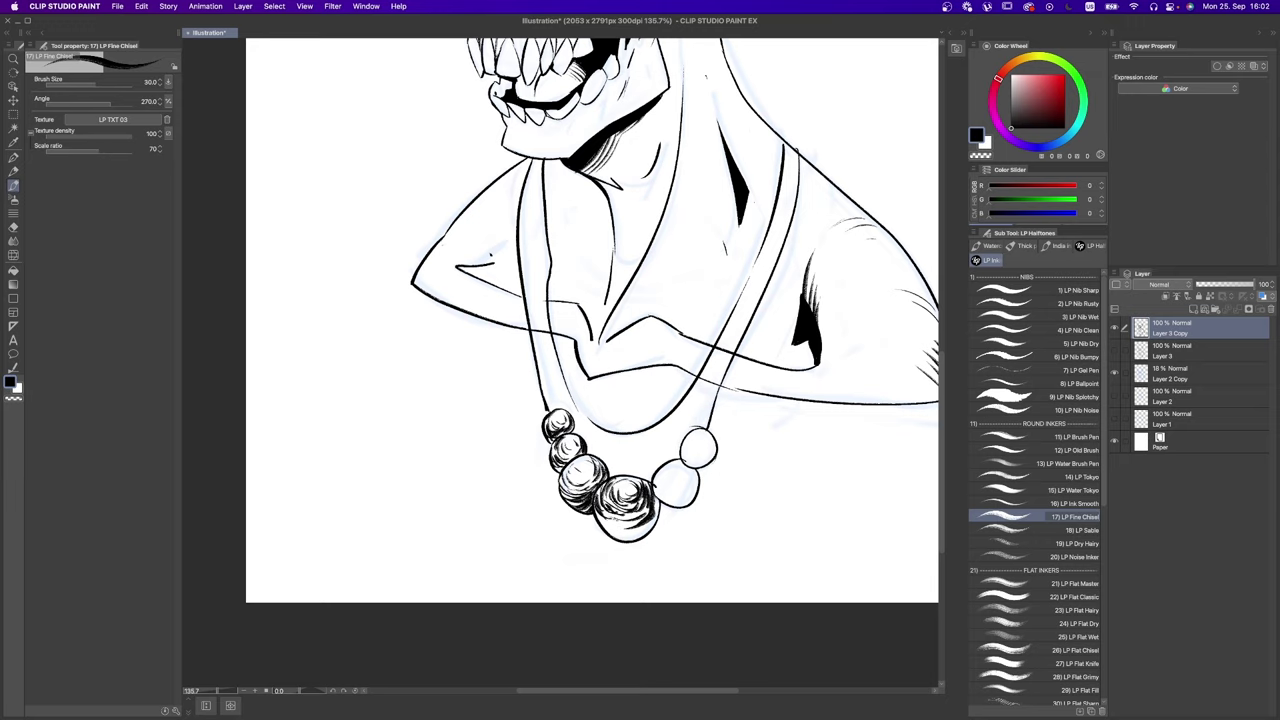
scroll(590, 320, down, 3)
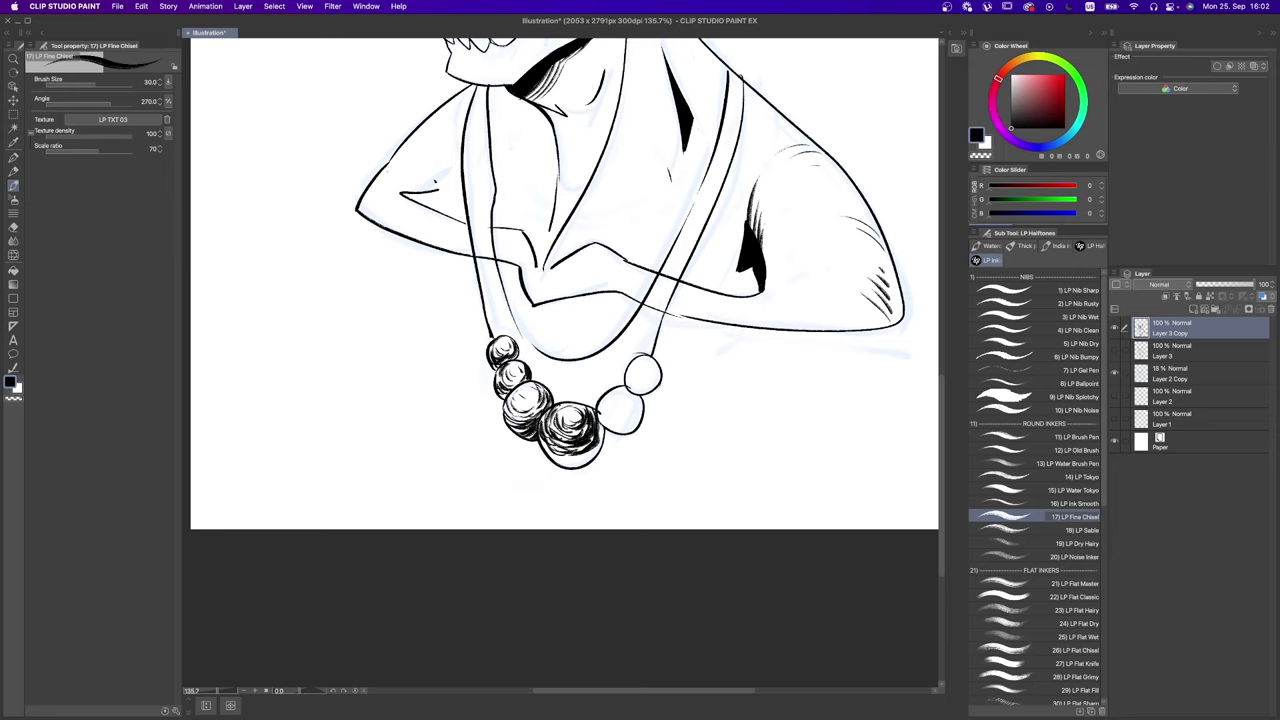
key(super+z)
key(super+shift+z)
Step: Set the brush size to 20 and shade the end bead below the near shoulder with curved hatching
scroll(603, 395, up, 10)
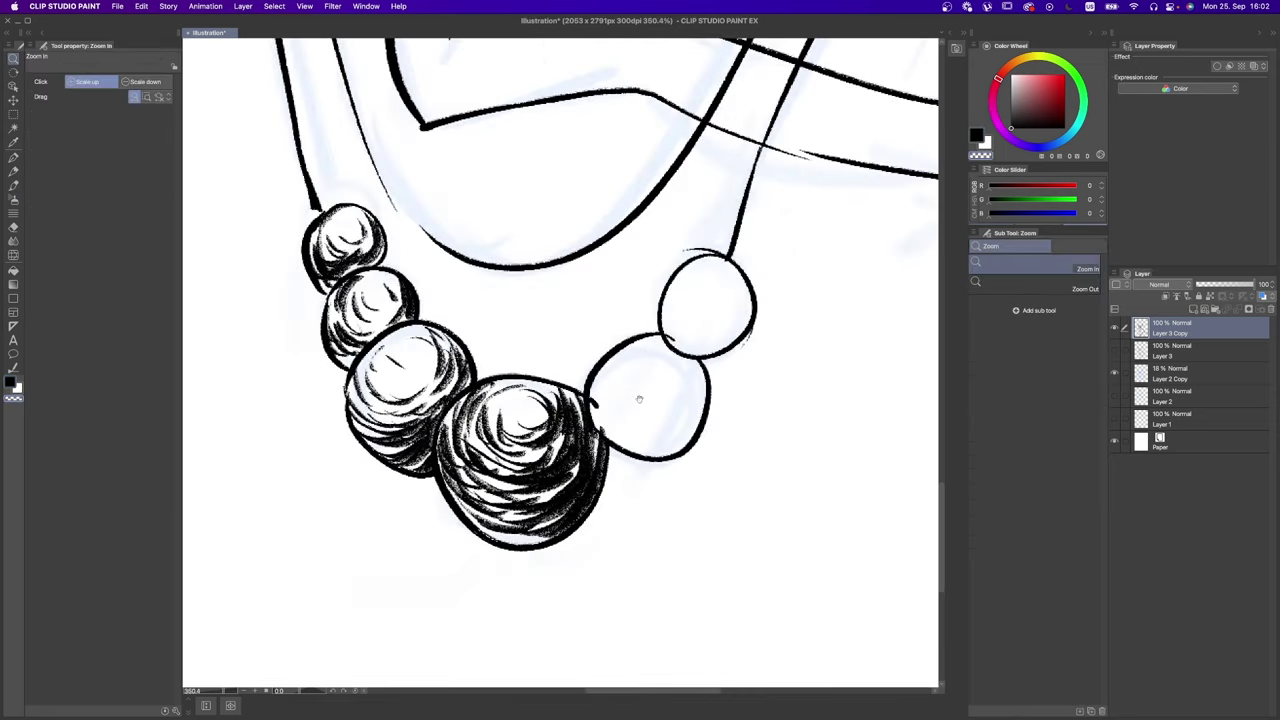
scroll(605, 390, down, 3)
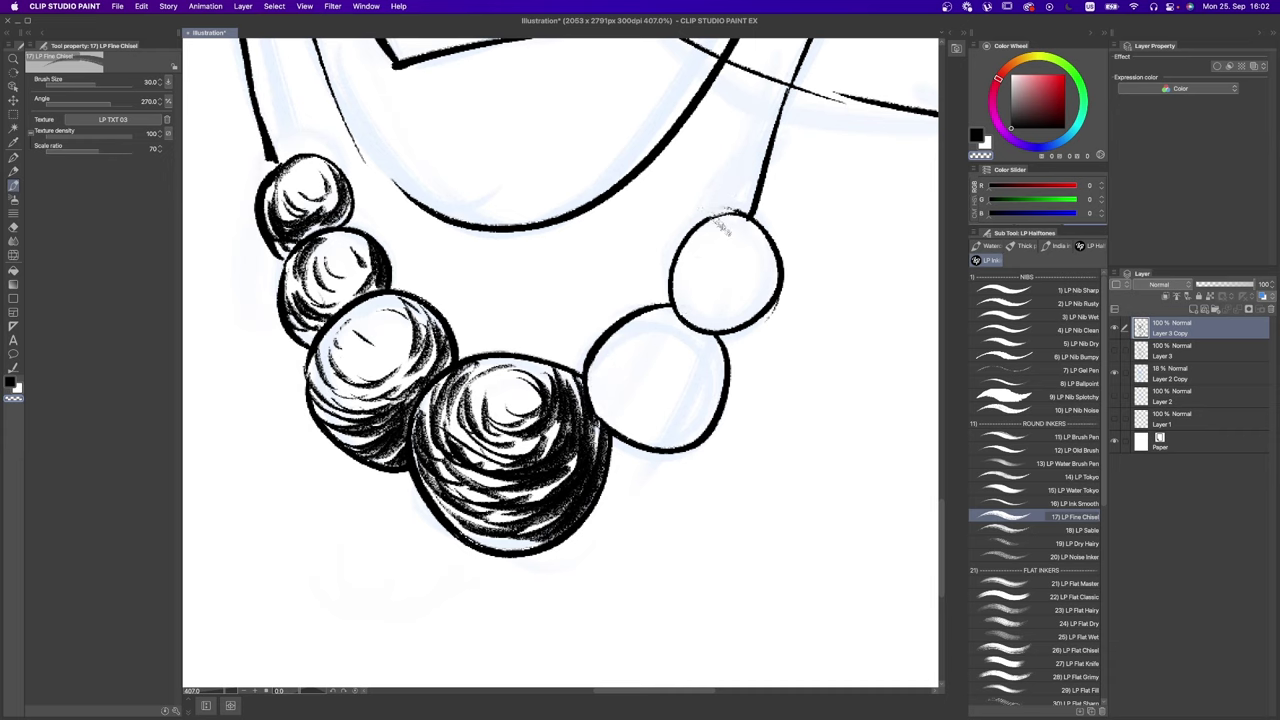
key(bracketleft)
key(bracketleft)
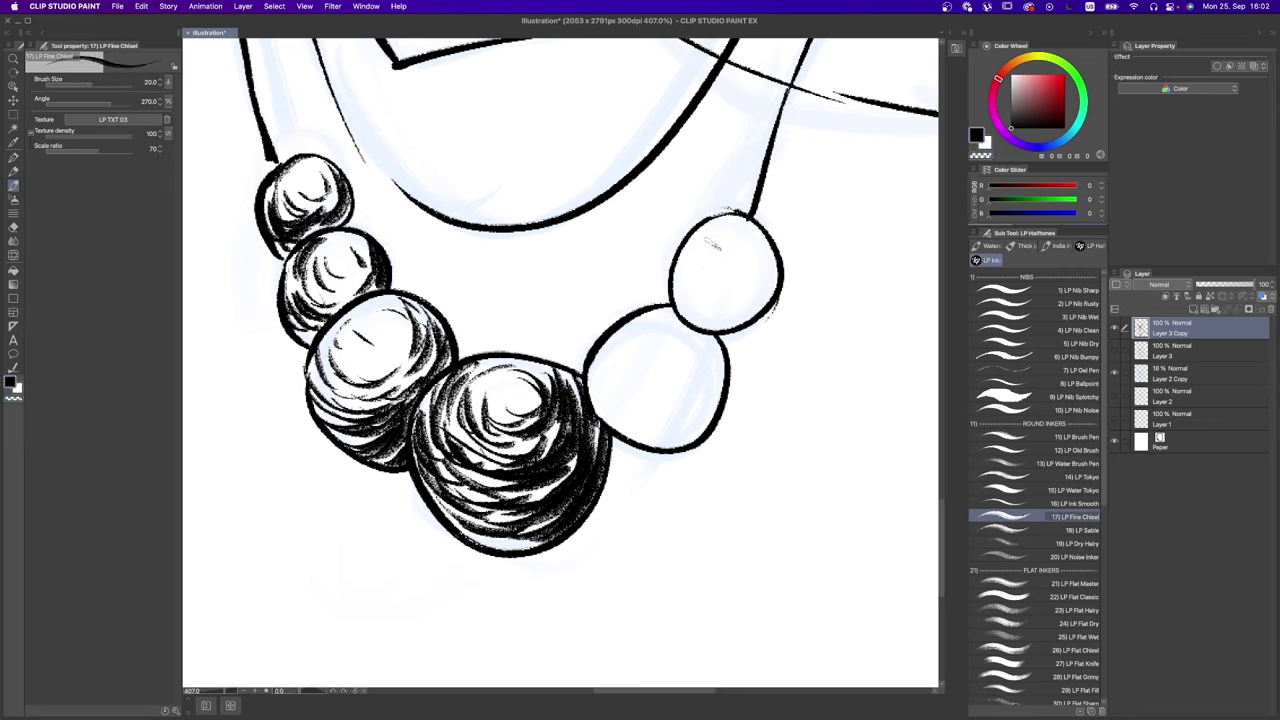
mouse_move(690, 258)
mouse_down()
mouse_move(748, 262)
mouse_move(742, 238)
mouse_move(736, 266)
mouse_move(746, 256)
mouse_move(756, 268)
mouse_move(720, 292)
mouse_move(758, 264)
mouse_move(764, 286)
mouse_move(700, 306)
mouse_move(752, 278)
mouse_up()
key(super+z)
mouse_move(676, 292)
mouse_down()
mouse_move(746, 282)
mouse_move(698, 308)
mouse_move(750, 300)
mouse_up()
drag(774, 250, 744, 304)
drag(670, 290, 750, 302)
drag(766, 246, 736, 216)
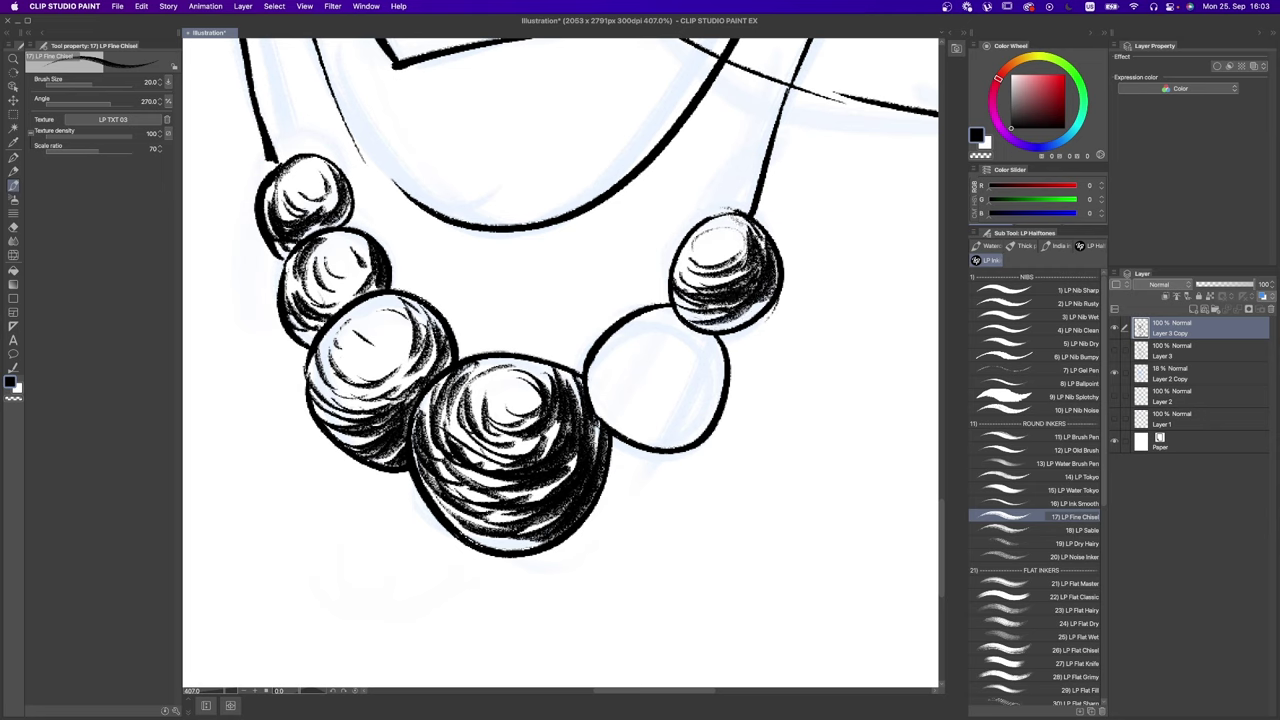
drag(674, 252, 704, 284)
Step: Shade the remaining blank bead beside the large central bead with curved hatching around a highlight
drag(608, 350, 668, 372)
drag(650, 318, 674, 340)
key(super+minus)
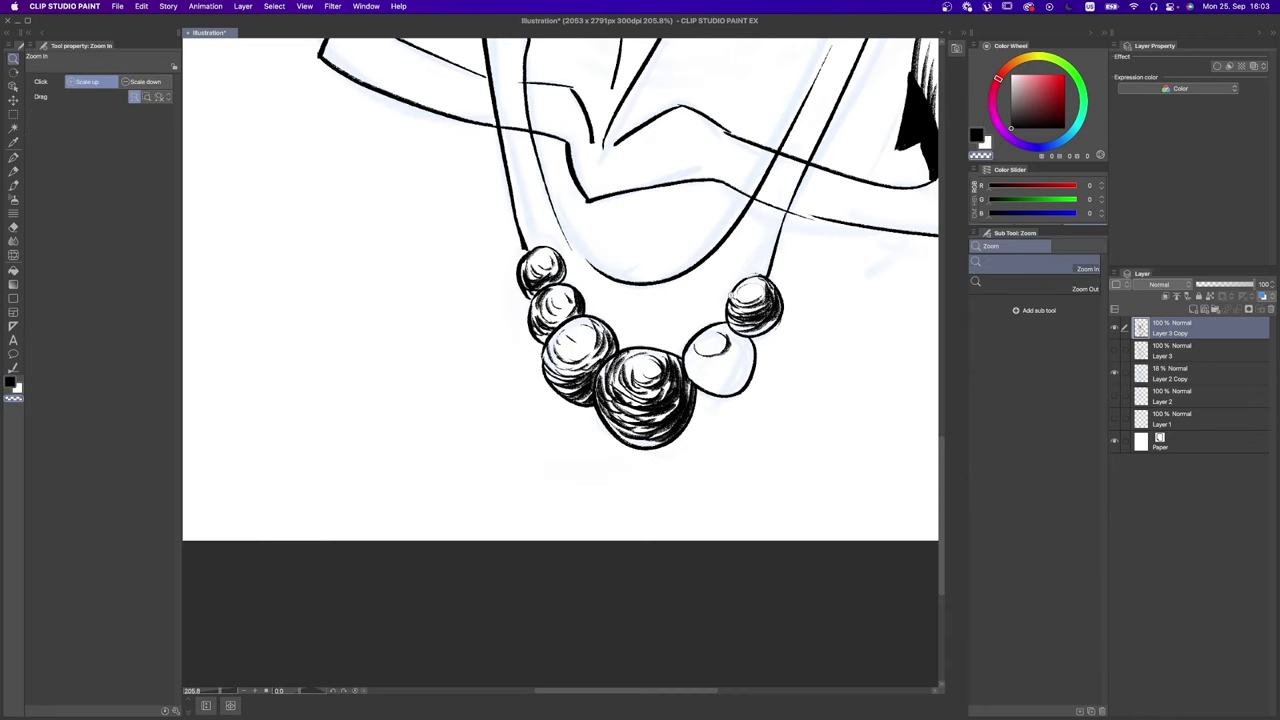
key(p)
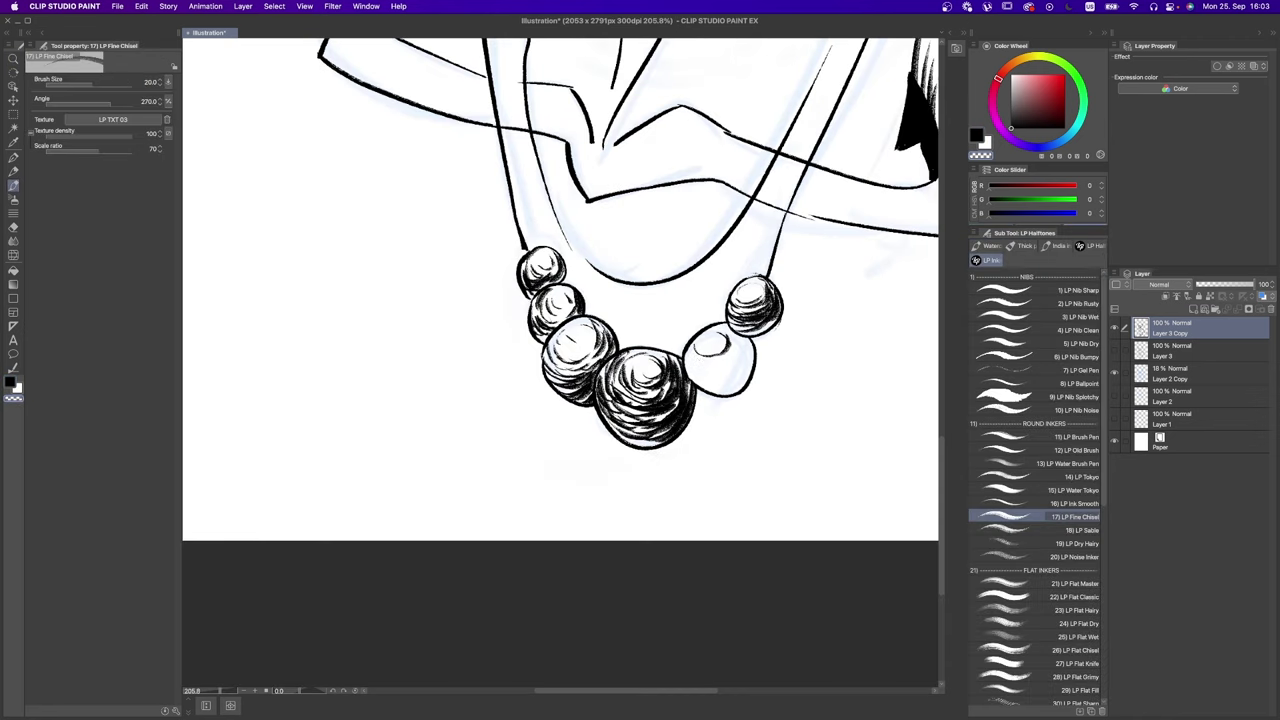
key(super+0)
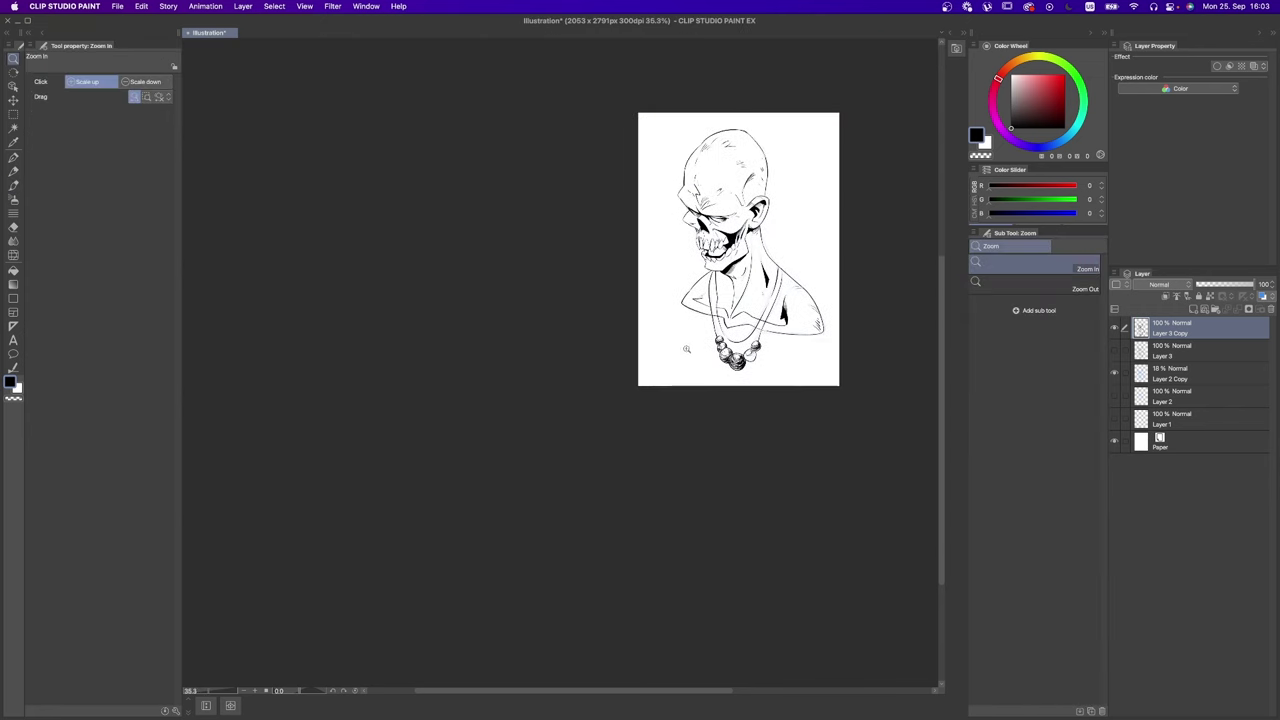
mouse_move(690, 510)
mouse_down()
mouse_move(720, 515)
mouse_move(709, 517)
mouse_up()
key(p)
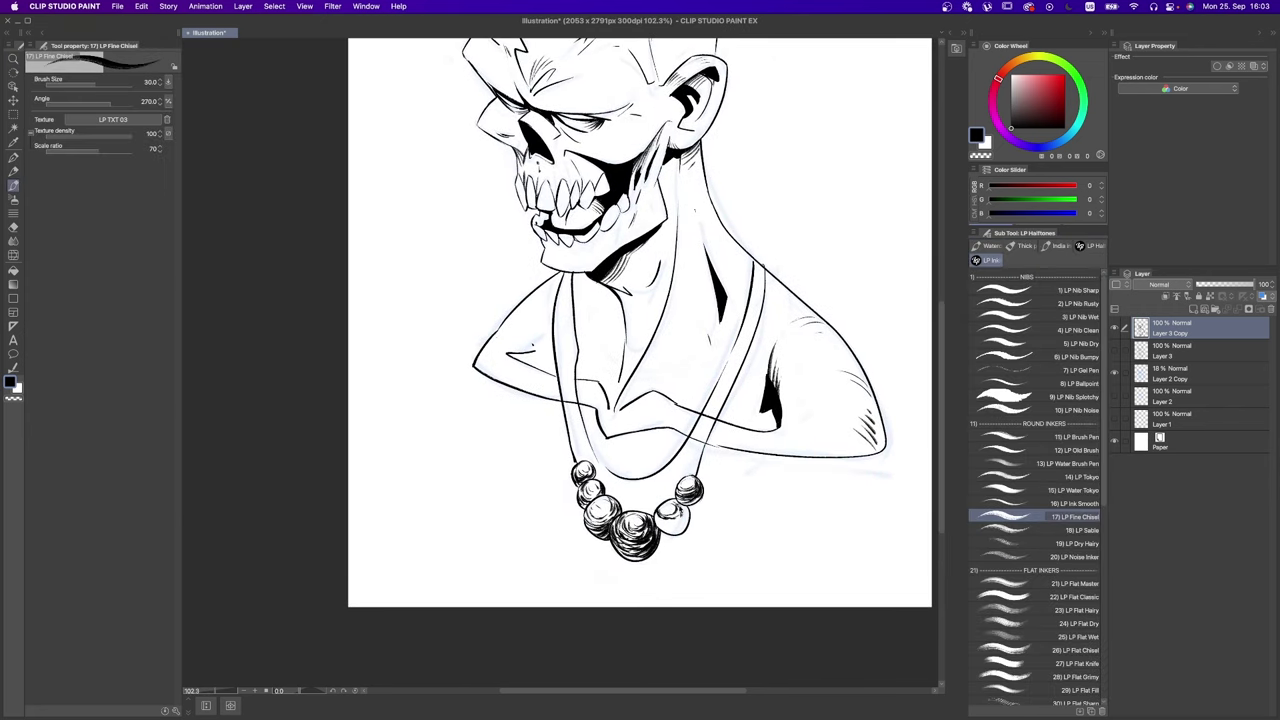
key(bracketright)
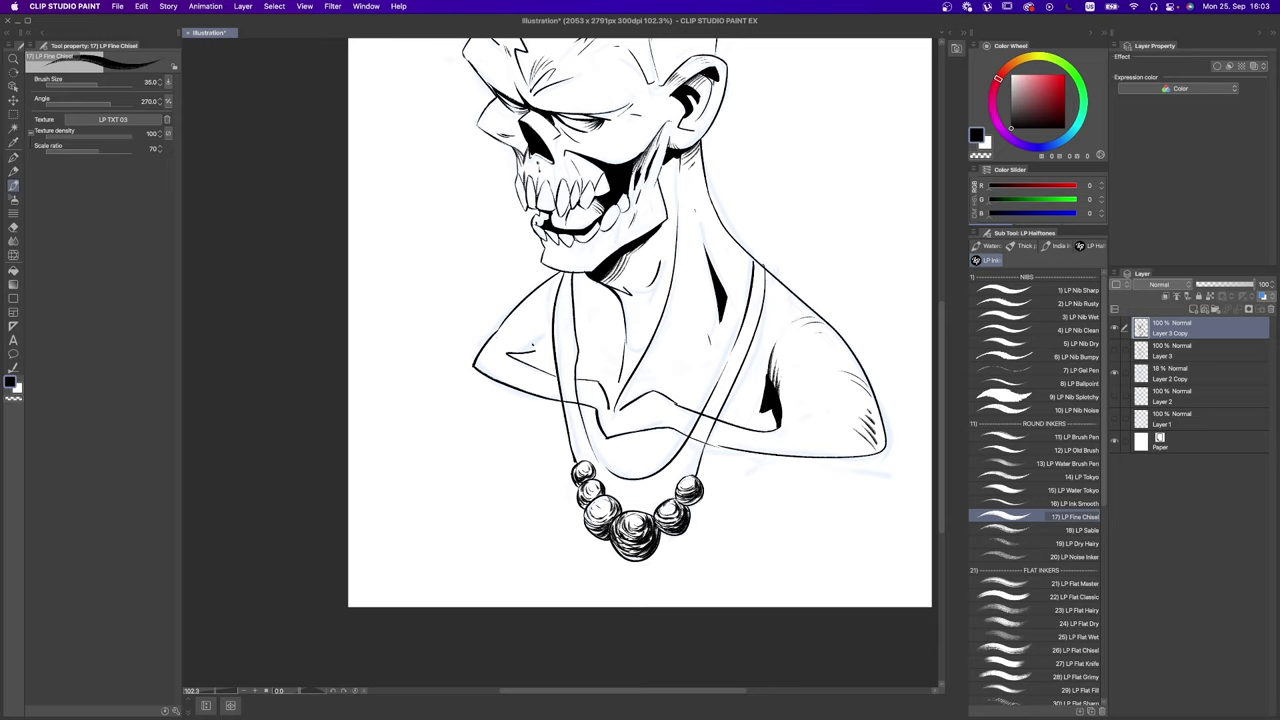
Step: Deepen the shadows on the beads and where they touch each other with brush size 25
key(bracketleft)
scroll(680, 510, up, 5)
key(bracketleft)
mouse_move(632, 316)
mouse_down()
mouse_move(692, 358)
mouse_move(640, 328)
mouse_move(685, 345)
mouse_move(645, 336)
mouse_move(700, 380)
mouse_move(715, 310)
mouse_up()
key(super+z)
drag(640, 386, 608, 414)
key(super+z)
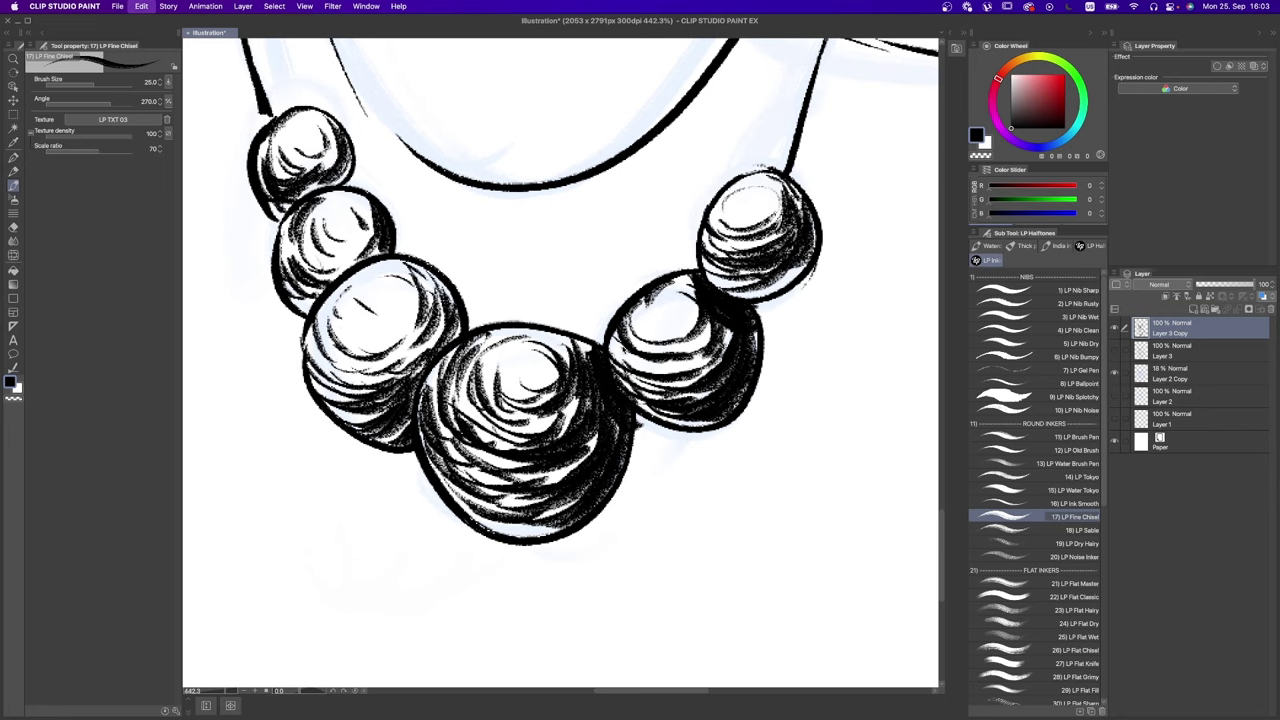
mouse_move(440, 353)
mouse_down()
mouse_move(405, 410)
mouse_move(417, 407)
mouse_move(396, 390)
mouse_up()
mouse_move(370, 250)
mouse_down()
mouse_move(306, 312)
mouse_move(344, 258)
mouse_up()
drag(324, 178, 278, 210)
mouse_move(640, 360)
mouse_down()
mouse_move(465, 357)
mouse_move(590, 357)
mouse_move(560, 357)
mouse_up()
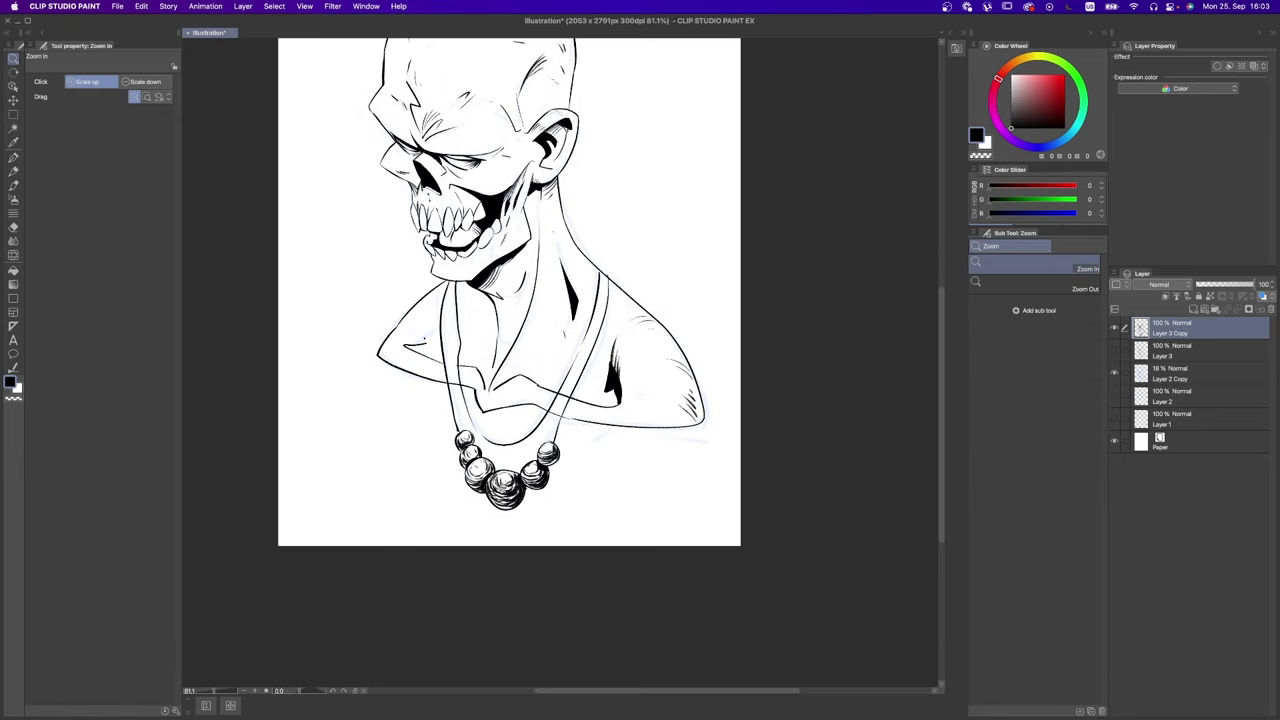
Step: Draw textured inner lines up the necklace cord from the end bead toward the near shoulder with brush size 20
key(b)
scroll(565, 410, up, 3)
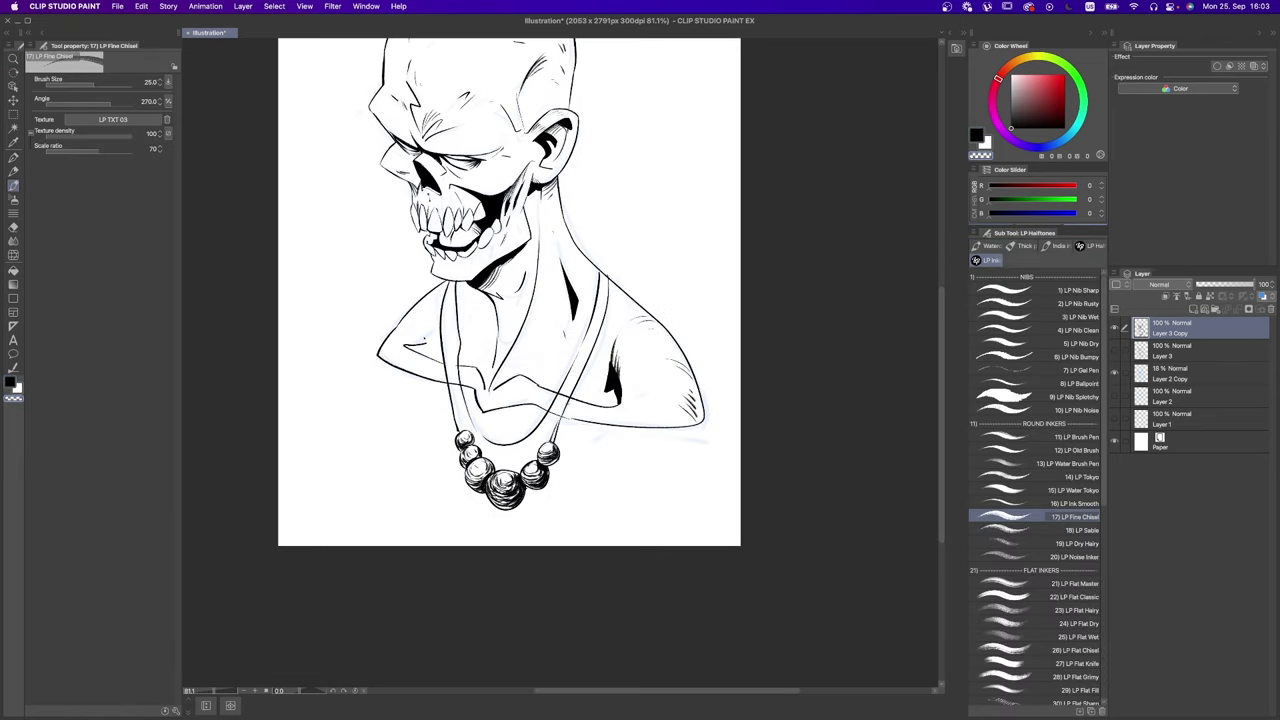
key(super+z)
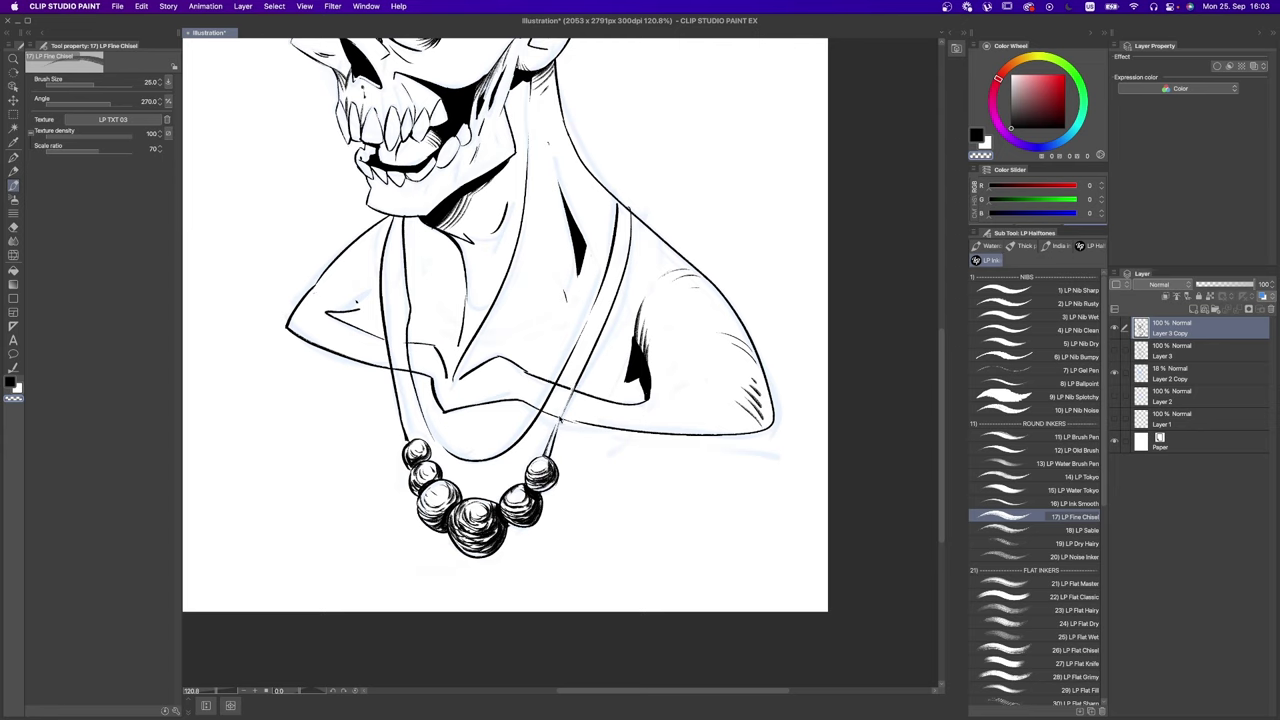
key(bracketleft)
drag(546, 440, 590, 346)
drag(568, 392, 598, 326)
key(super+z)
drag(584, 376, 622, 242)
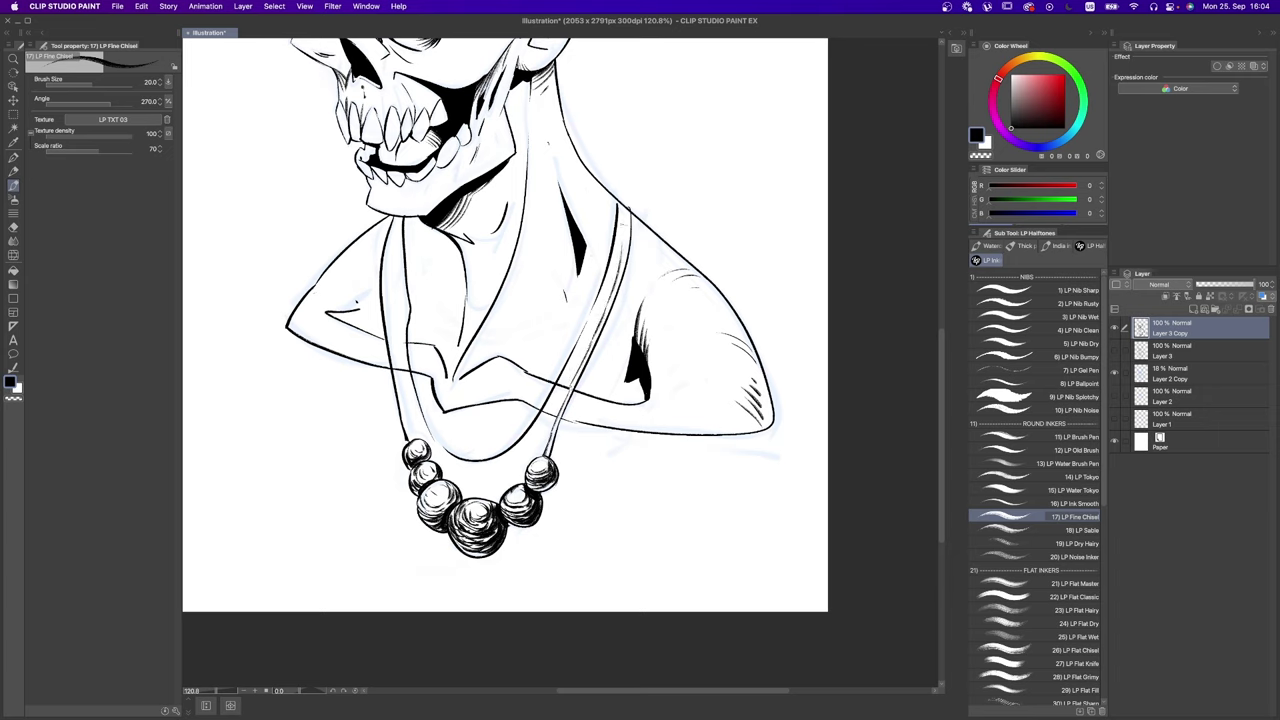
Step: Redo the textured lines on the upper stretch of the necklace cord near the neck
key(super+z)
key(super+z)
drag(608, 310, 628, 222)
key(super+z)
drag(606, 264, 614, 198)
Step: Rotate the canvas and draw a parallel line along the inner edge of the near-side cord with brush size 17.5
key(r)
mouse_move(614, 200)
mouse_down()
mouse_move(700, 230)
mouse_move(771, 305)
mouse_up()
key(/)
click(541, 367)
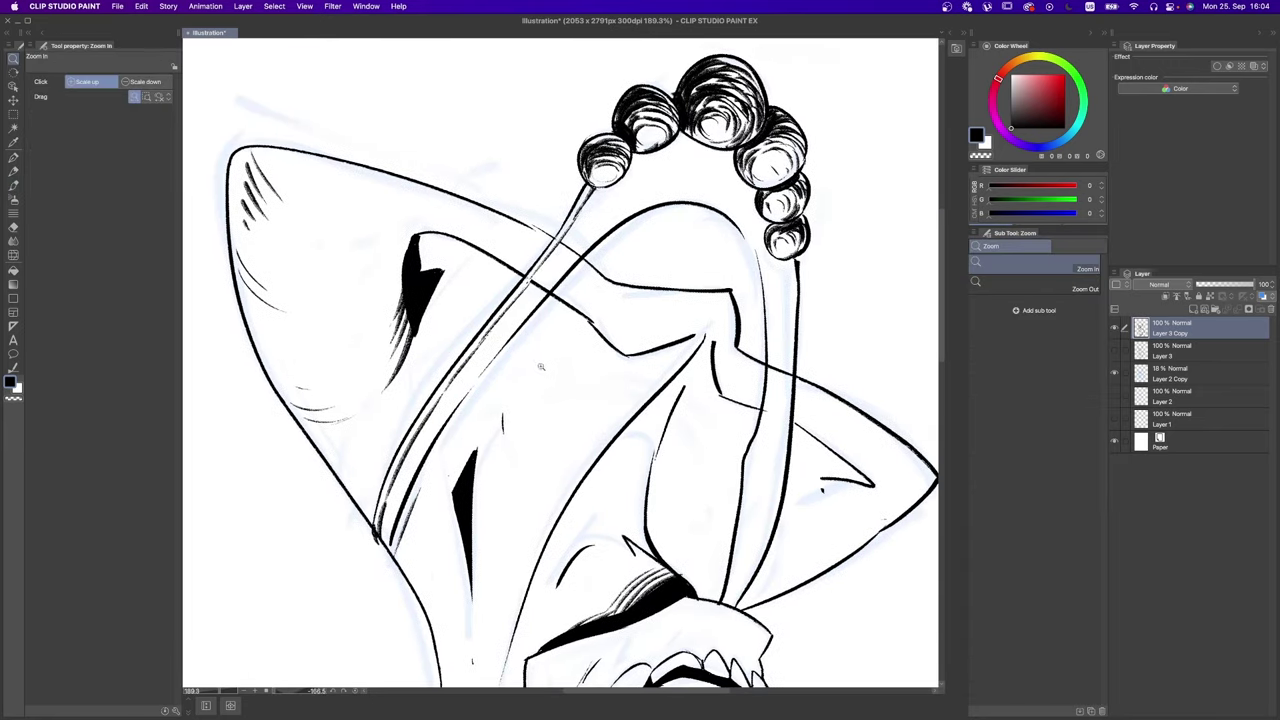
click(489, 428)
key(b)
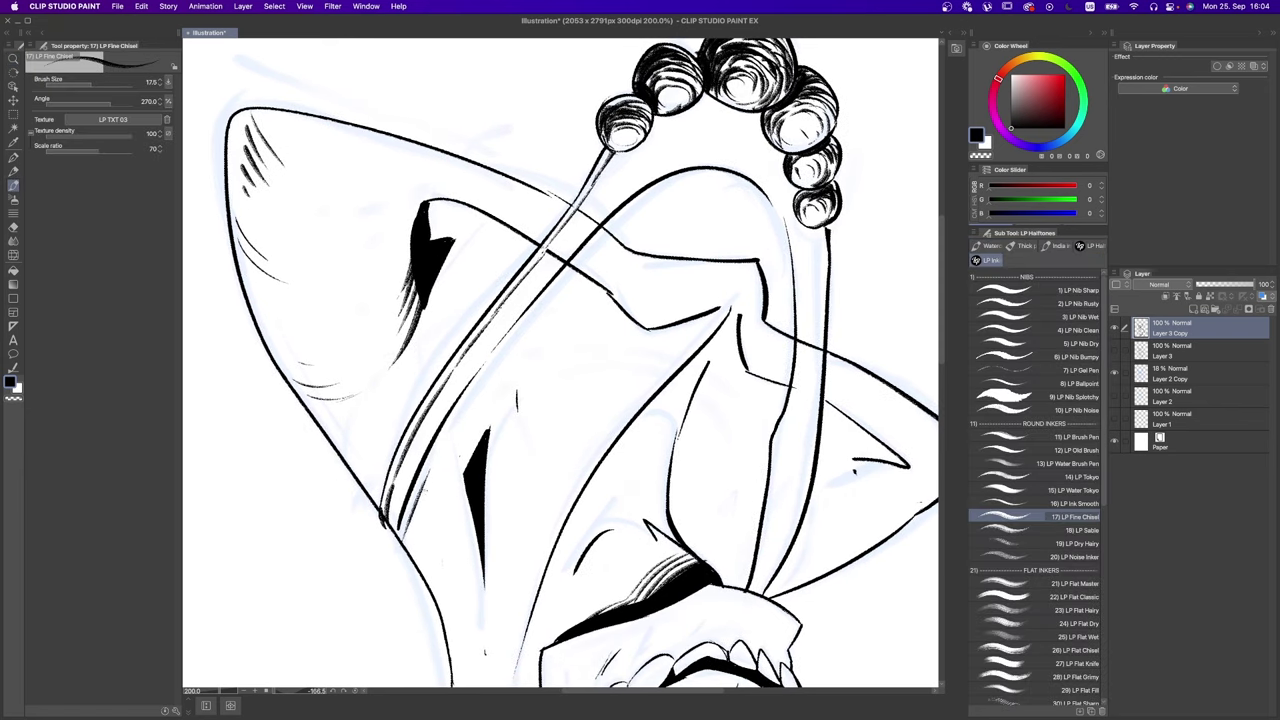
drag(422, 482, 610, 248)
key(ctrl+z)
drag(422, 480, 620, 224)
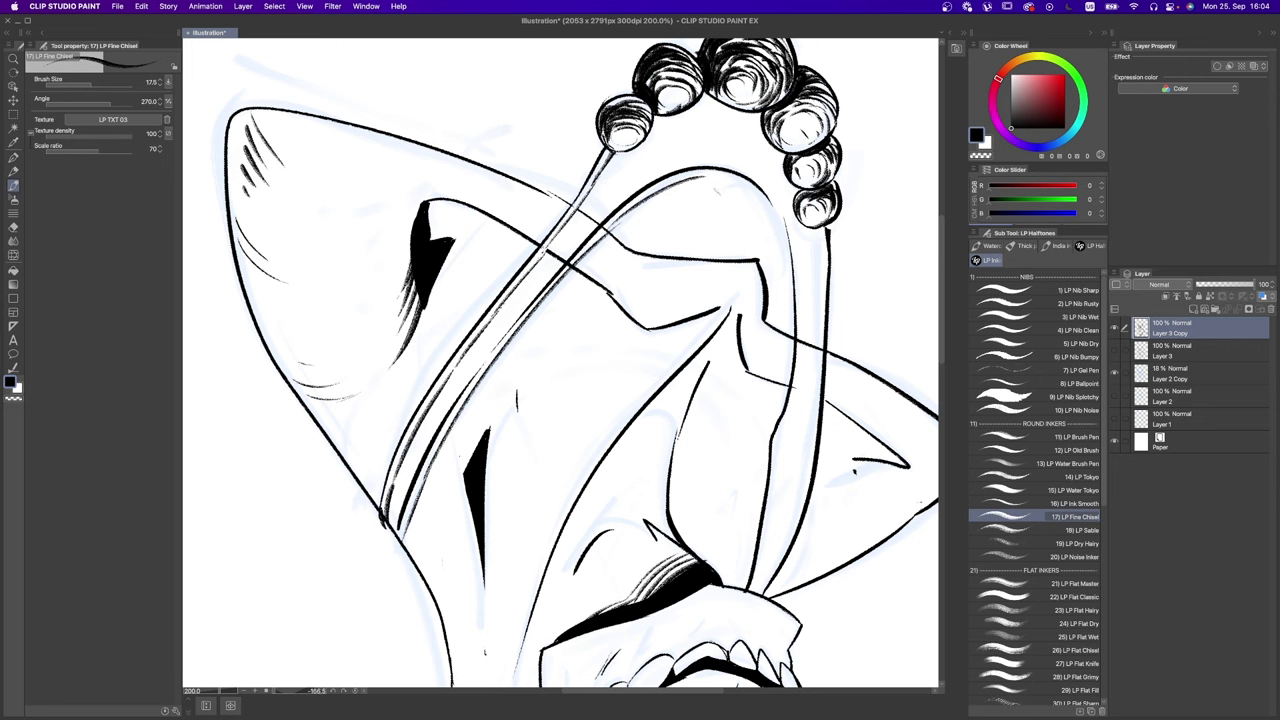
Step: Turn the canvas again and continue the parallel inner line around the cord's lower bend and up to the jaw
key(r)
drag(630, 210, 560, 190)
key(b)
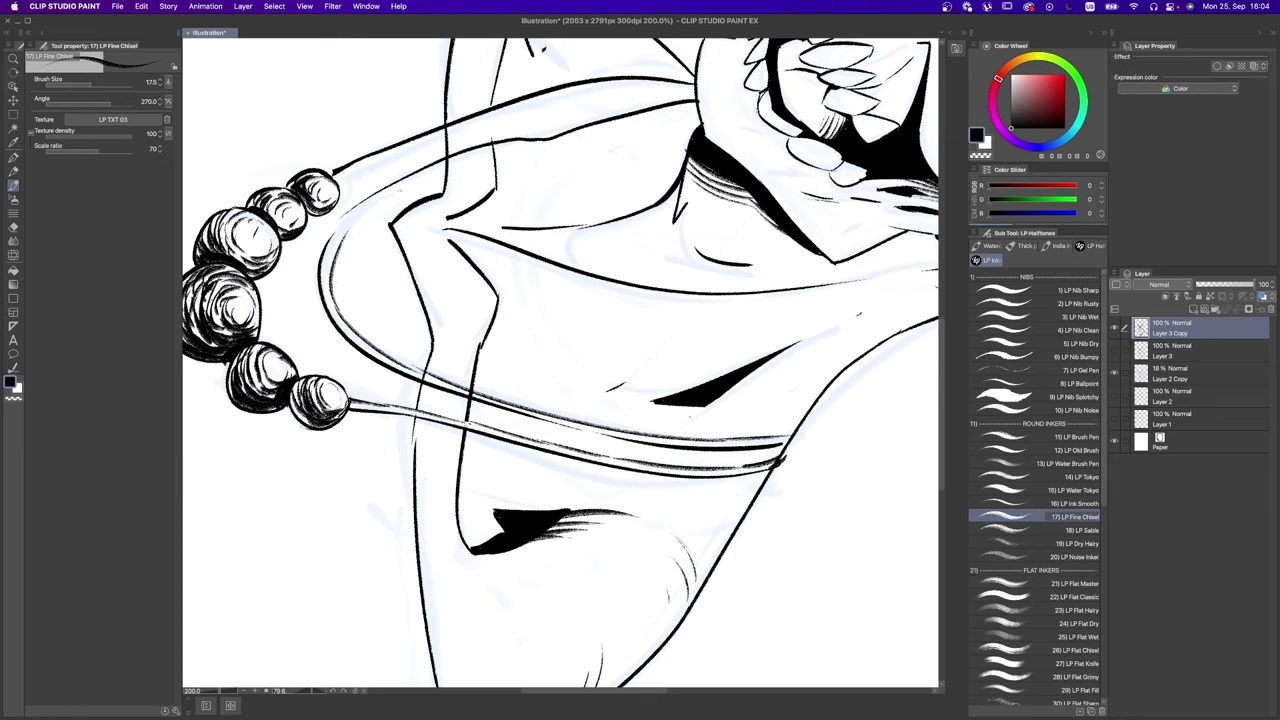
key(minus)
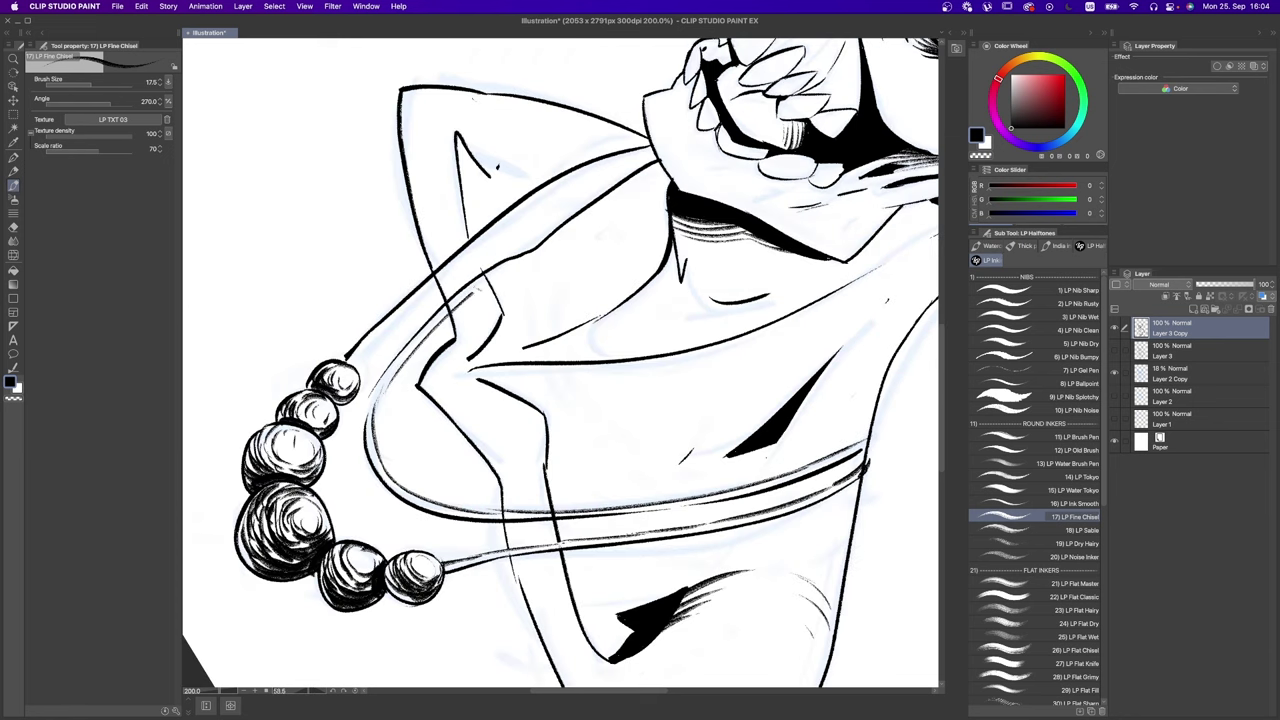
mouse_move(376, 398)
mouse_down()
mouse_move(494, 276)
mouse_move(660, 166)
mouse_up()
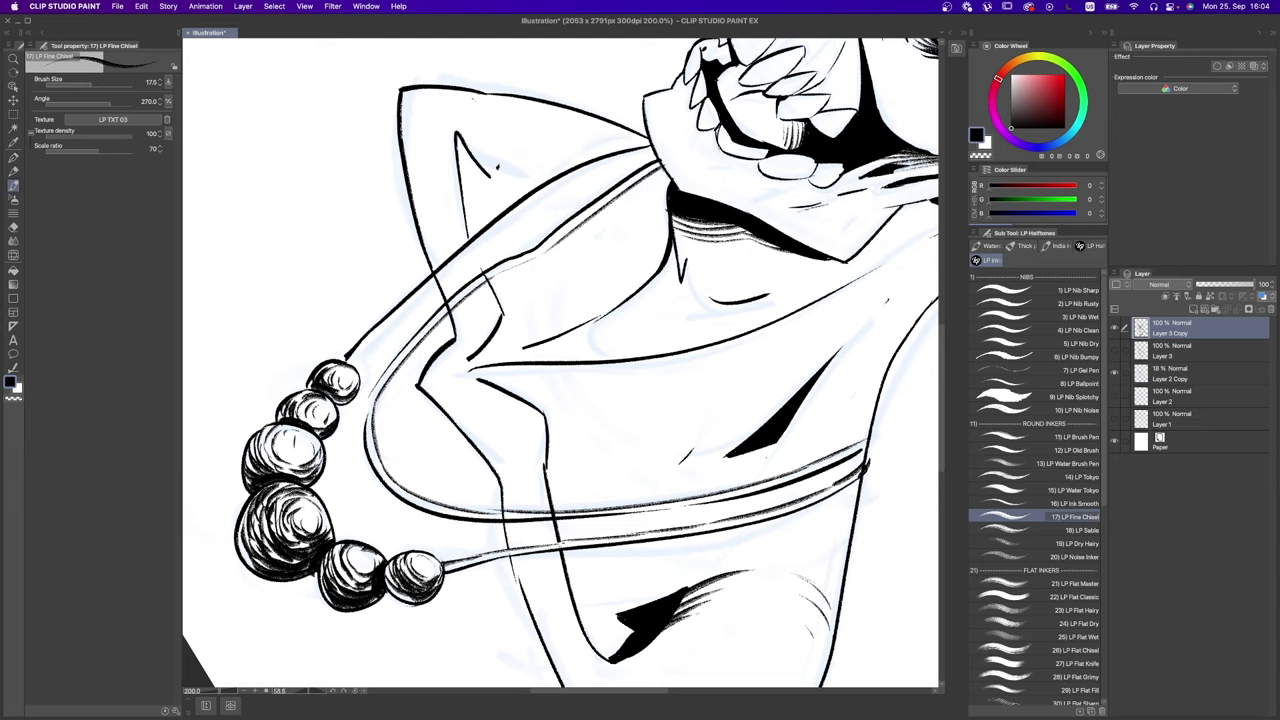
Step: Return the canvas to its upright view and draw a parallel line inside the outer edge of the far-side cord
key(ctrl+0)
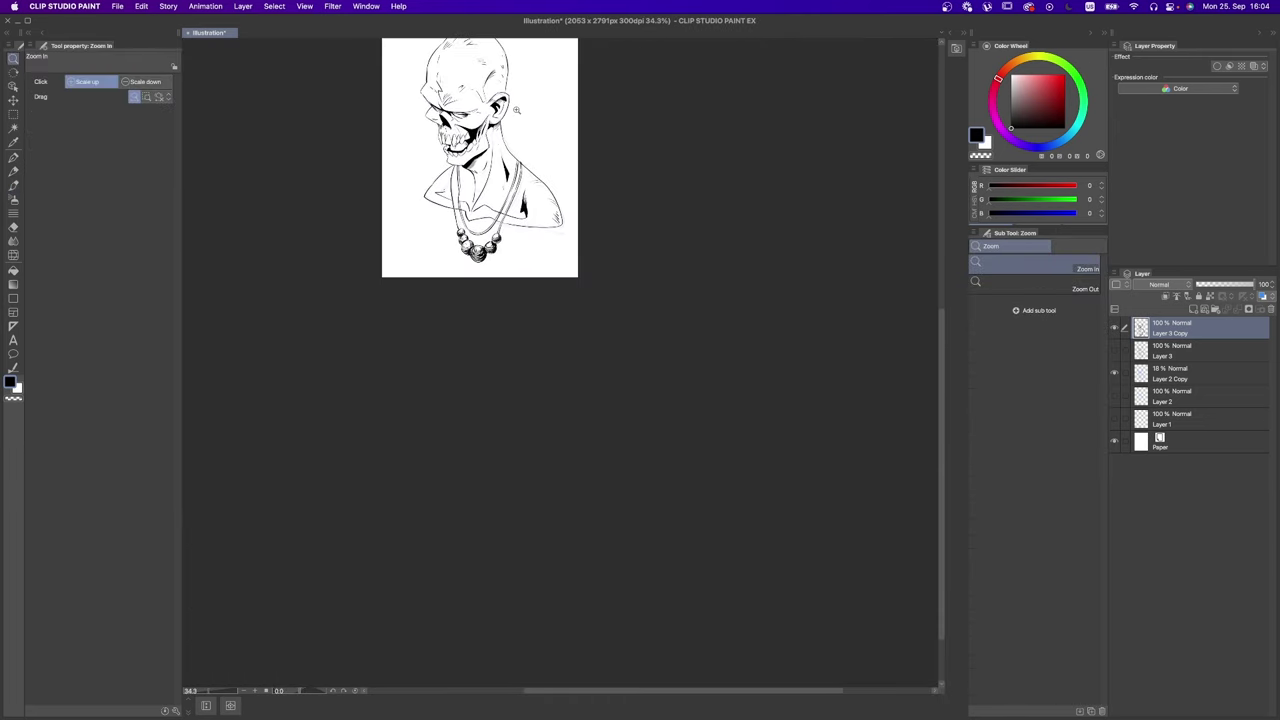
drag(517, 113, 514, 286)
scroll(514, 286, up, 3)
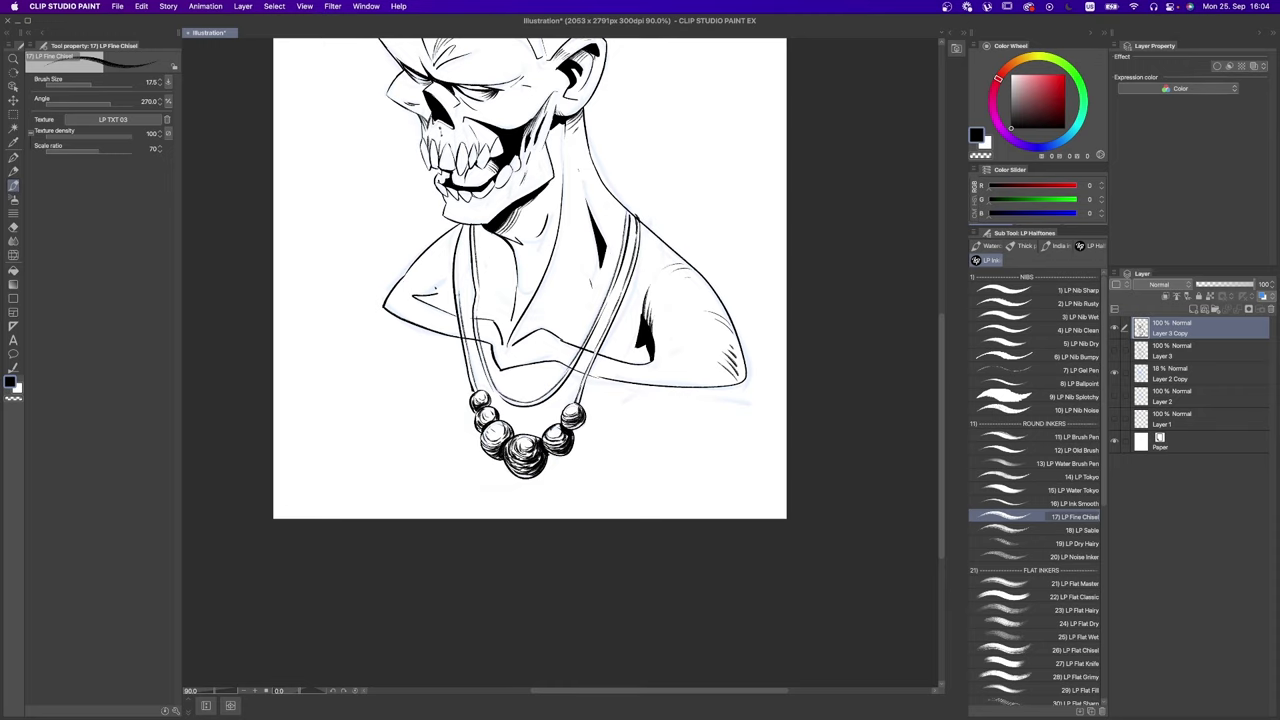
drag(467, 223, 457, 300)
key(ctrl+space)
mouse_move(600, 262)
mouse_down()
mouse_move(657, 266)
mouse_move(620, 215)
mouse_move(748, 140)
mouse_up()
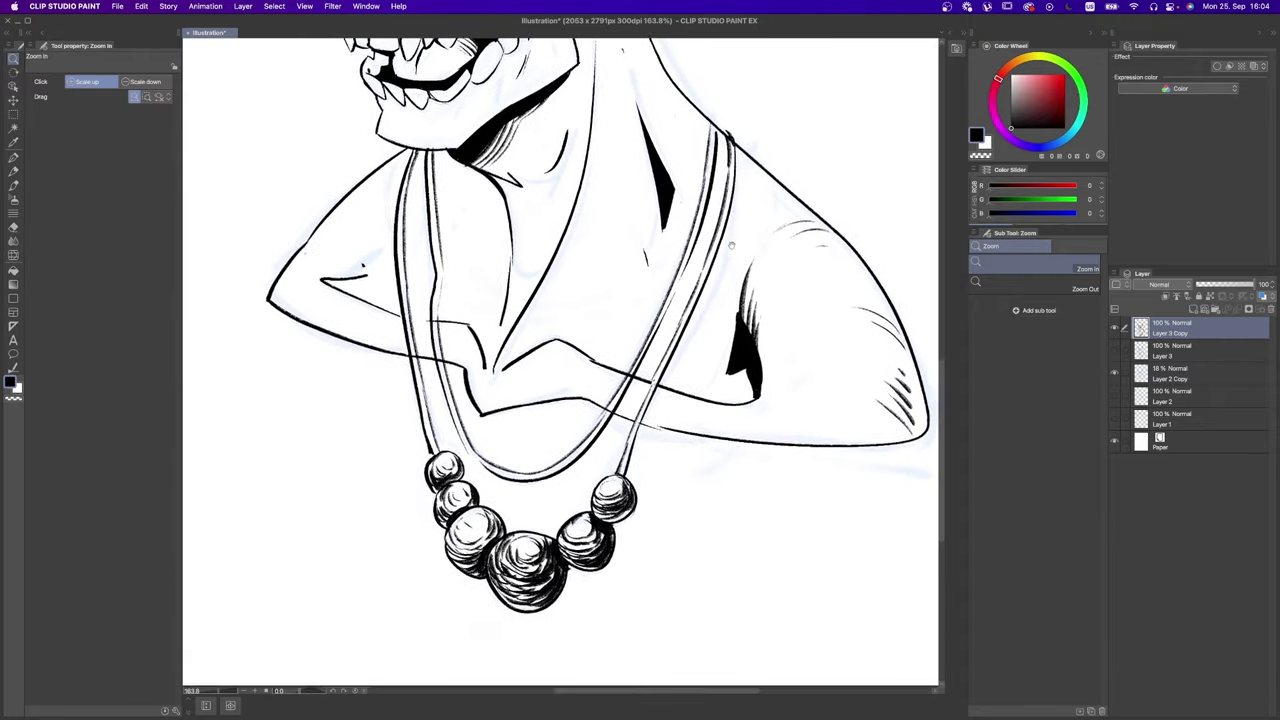
drag(459, 324, 505, 330)
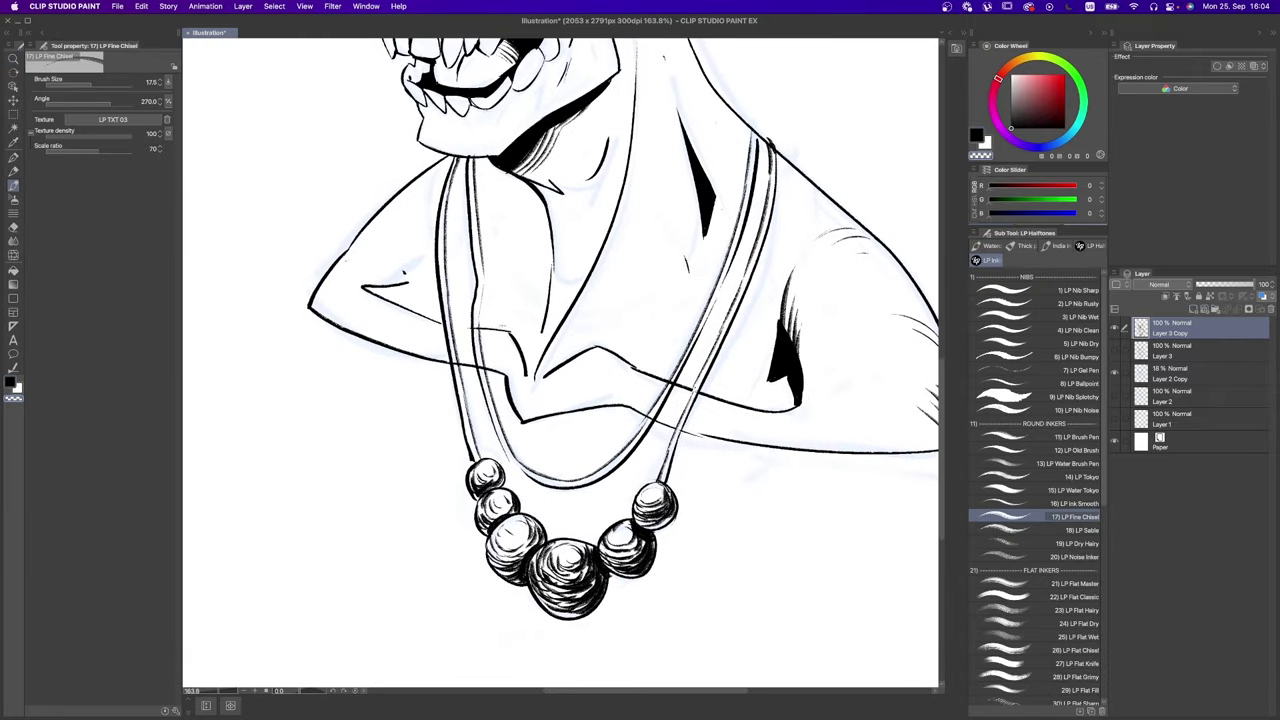
Step: Compare the shaded inks with the plain line art by alternating the visibility of Layer 3 Copy and Layer 3
key(bracketright)
key(bracketright)
key(bracketleft)
key(bracketleft)
scroll(476, 389, right, 5)
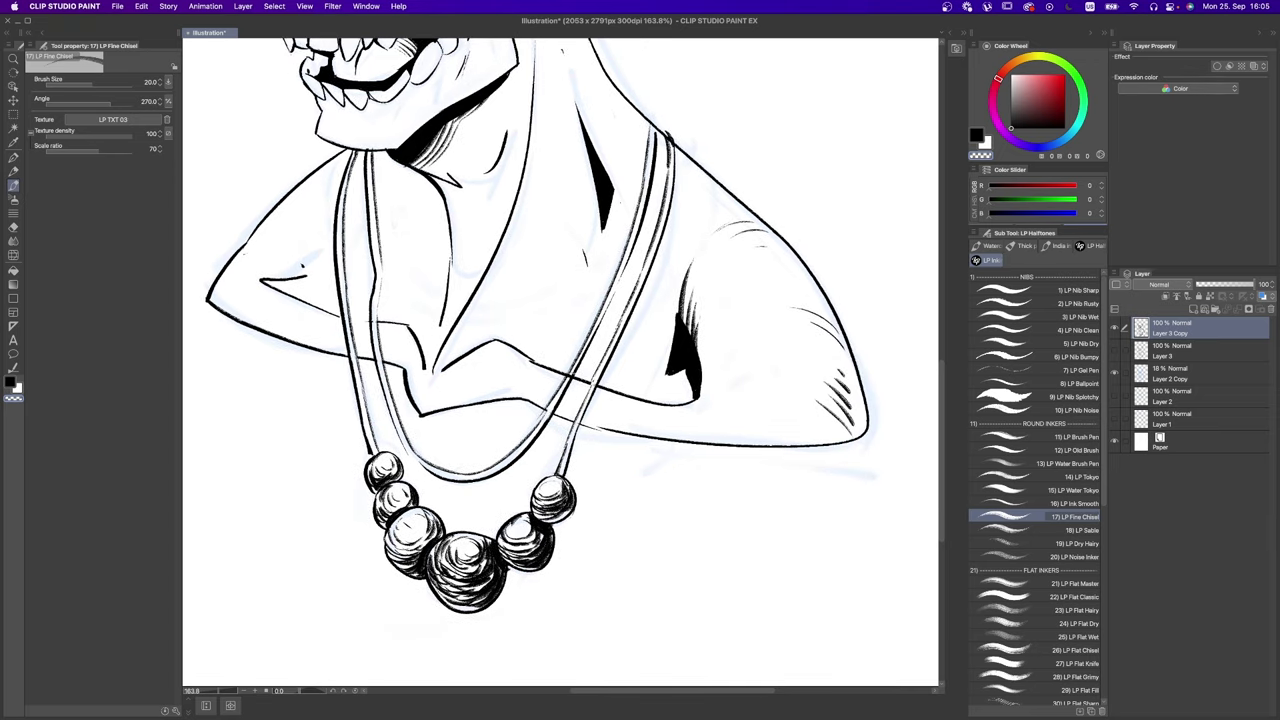
scroll(615, 427, down, 8)
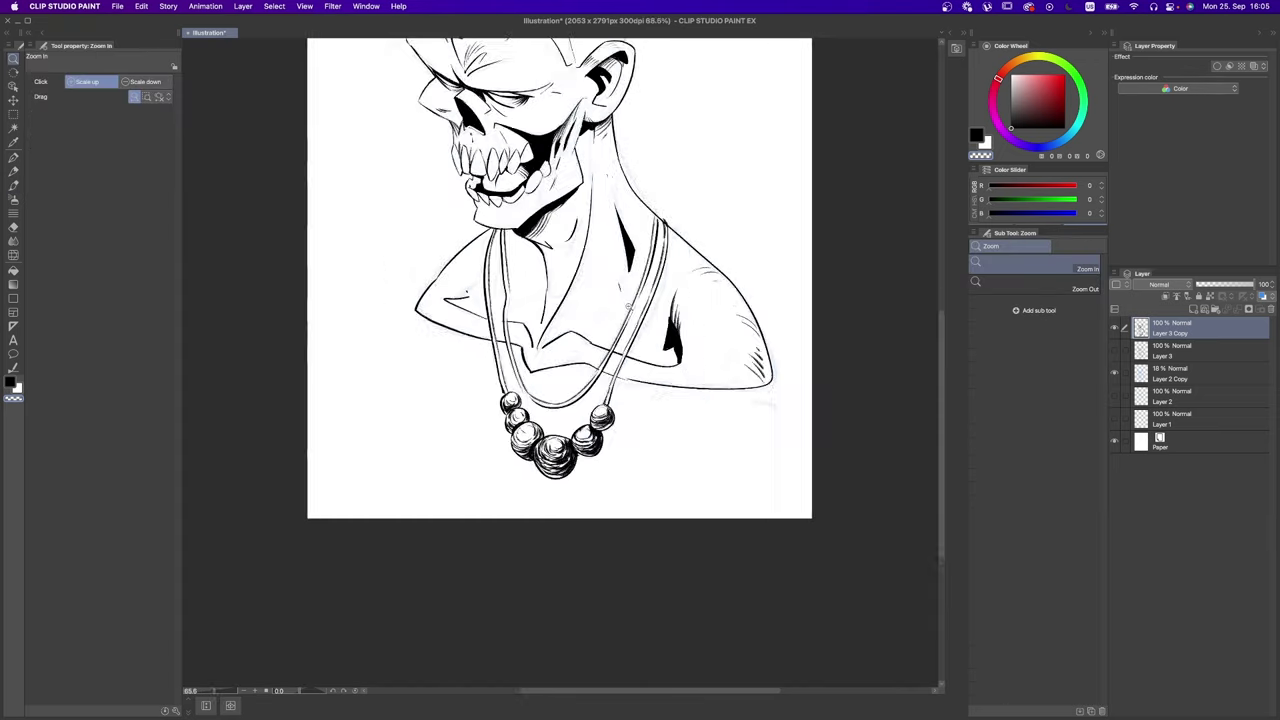
scroll(729, 280, up, 2)
scroll(729, 280, up, 2)
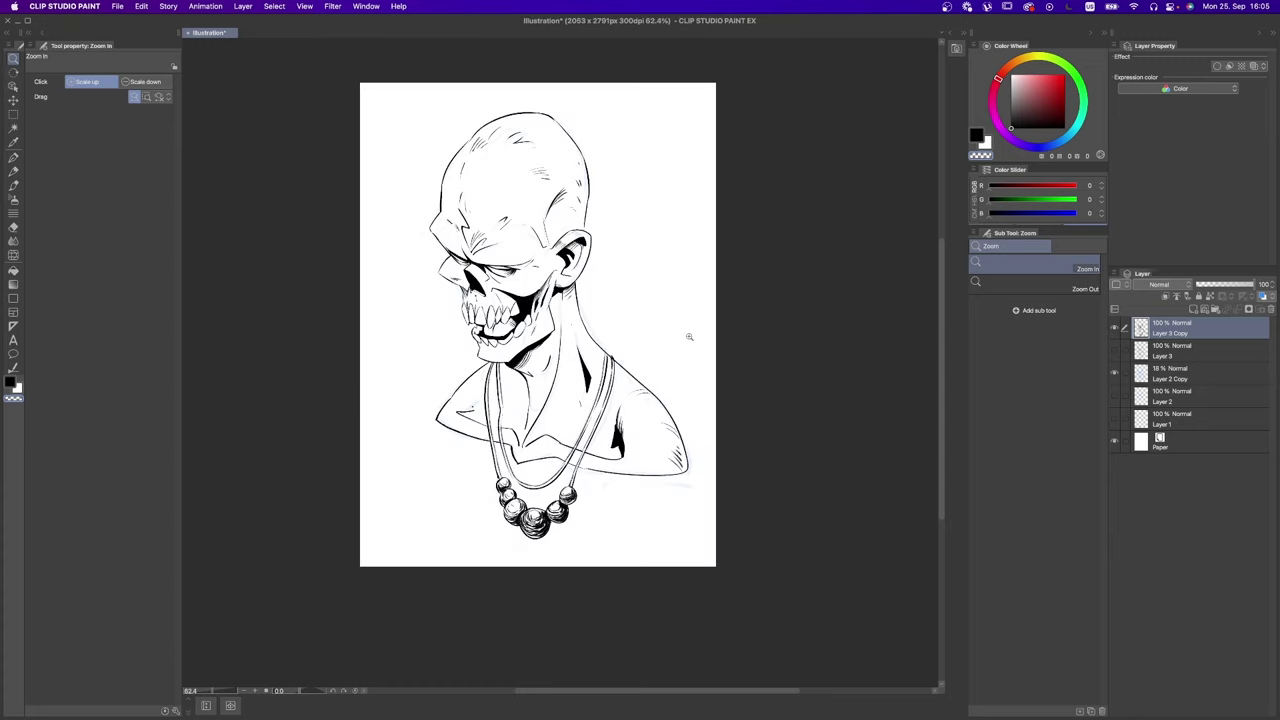
click(1115, 328)
click(1115, 350)
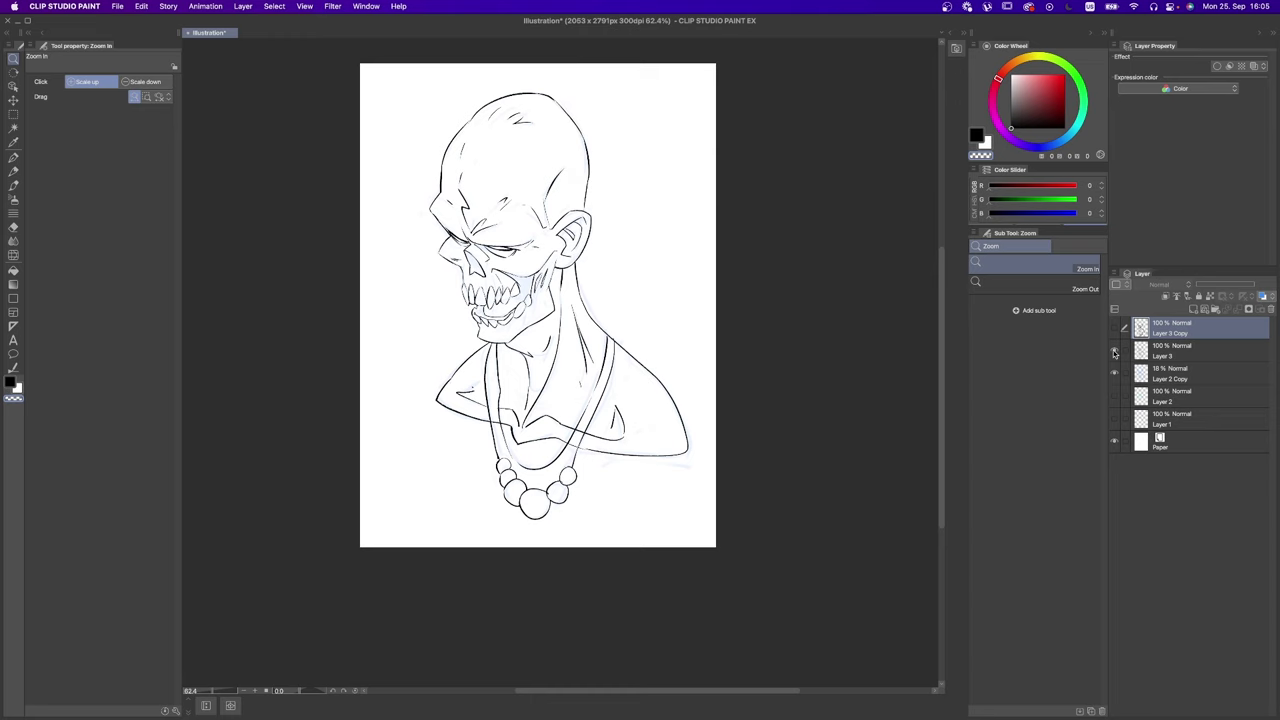
click(1115, 351)
click(1115, 328)
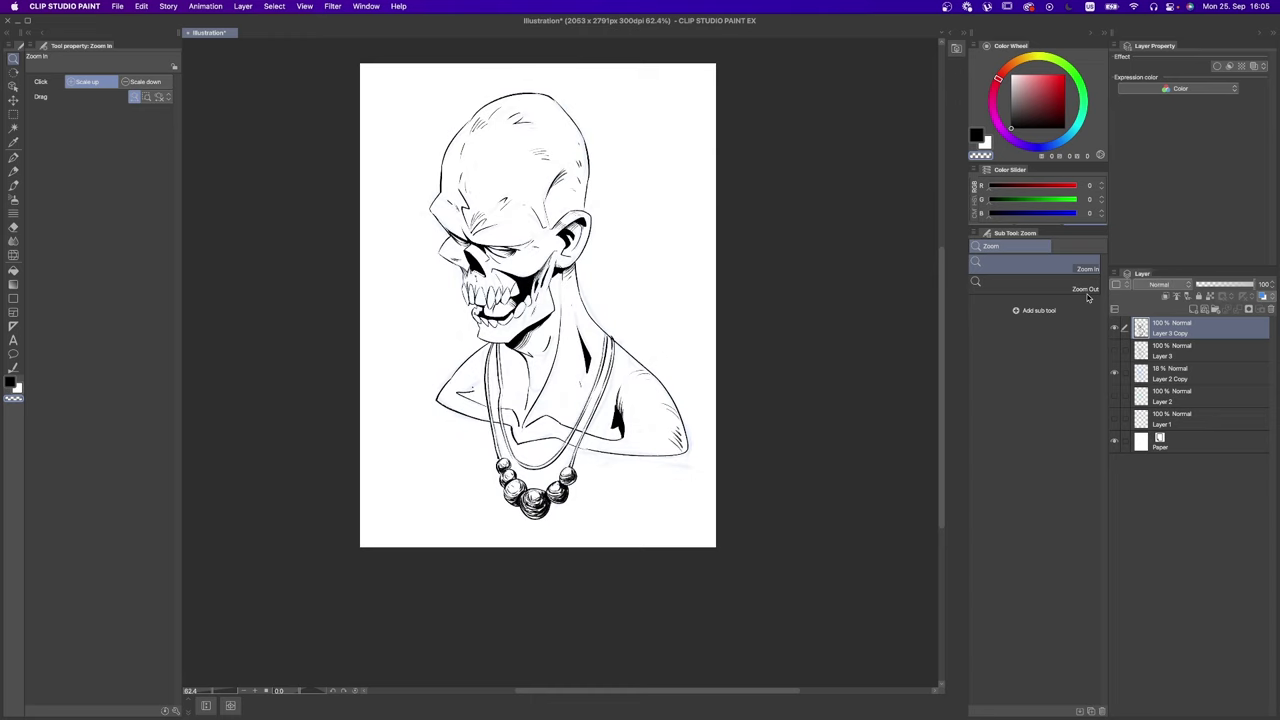
Step: Ink hatching on the far shoulder and thick black shadows along the bust's lower edge with LP Fine Chisel at size 45
key(b)
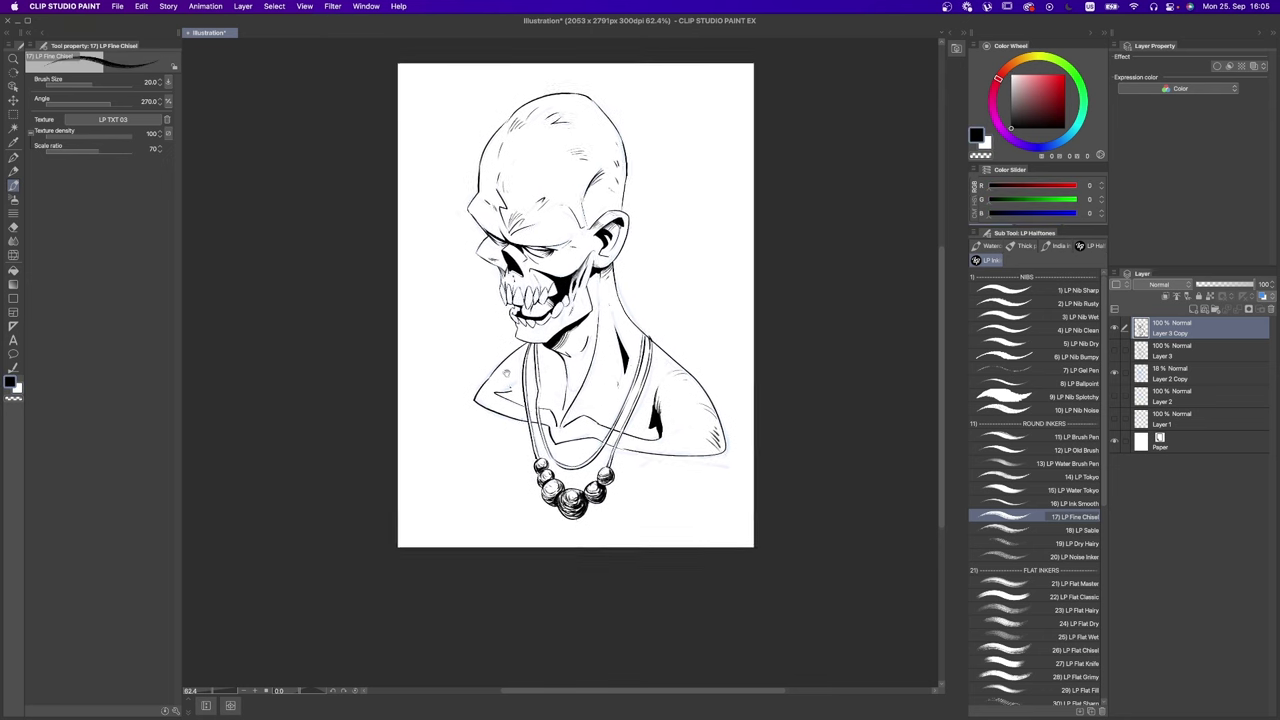
key(/)
click(510, 345)
key(b)
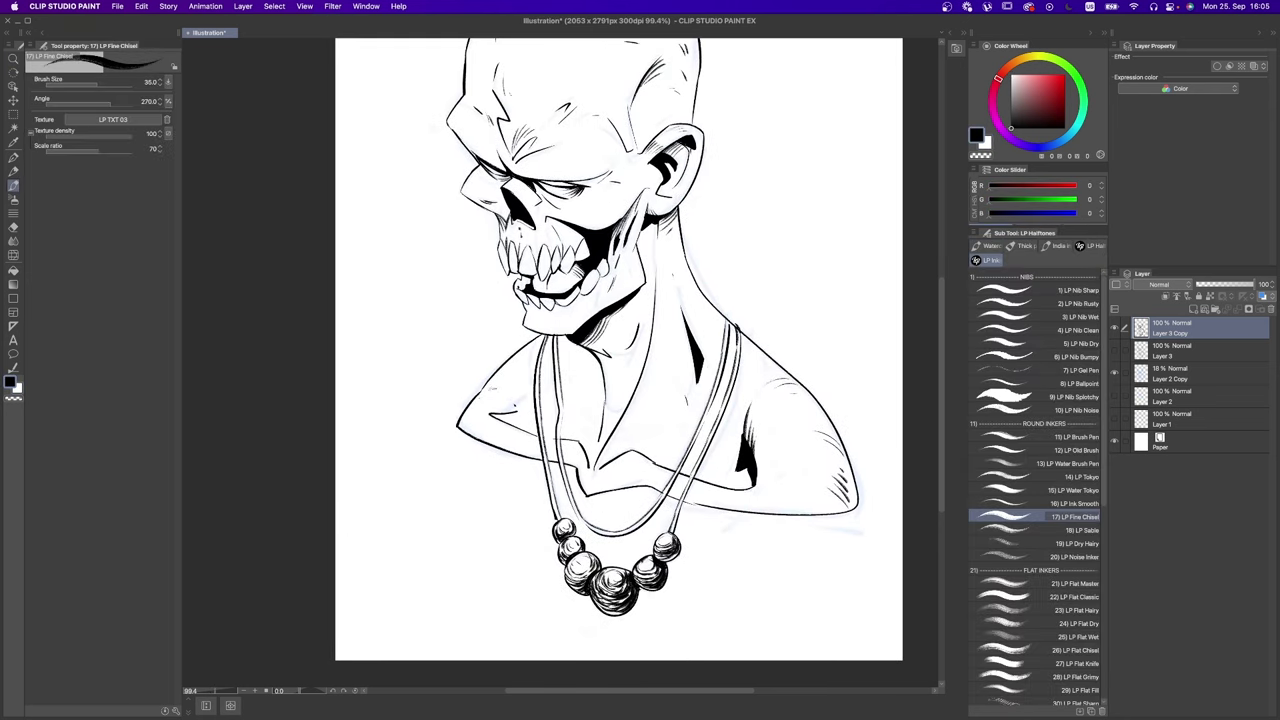
key(bracketright)
drag(520, 345, 540, 368)
scroll(620, 350, down, 1)
alt+super+click(625, 410)
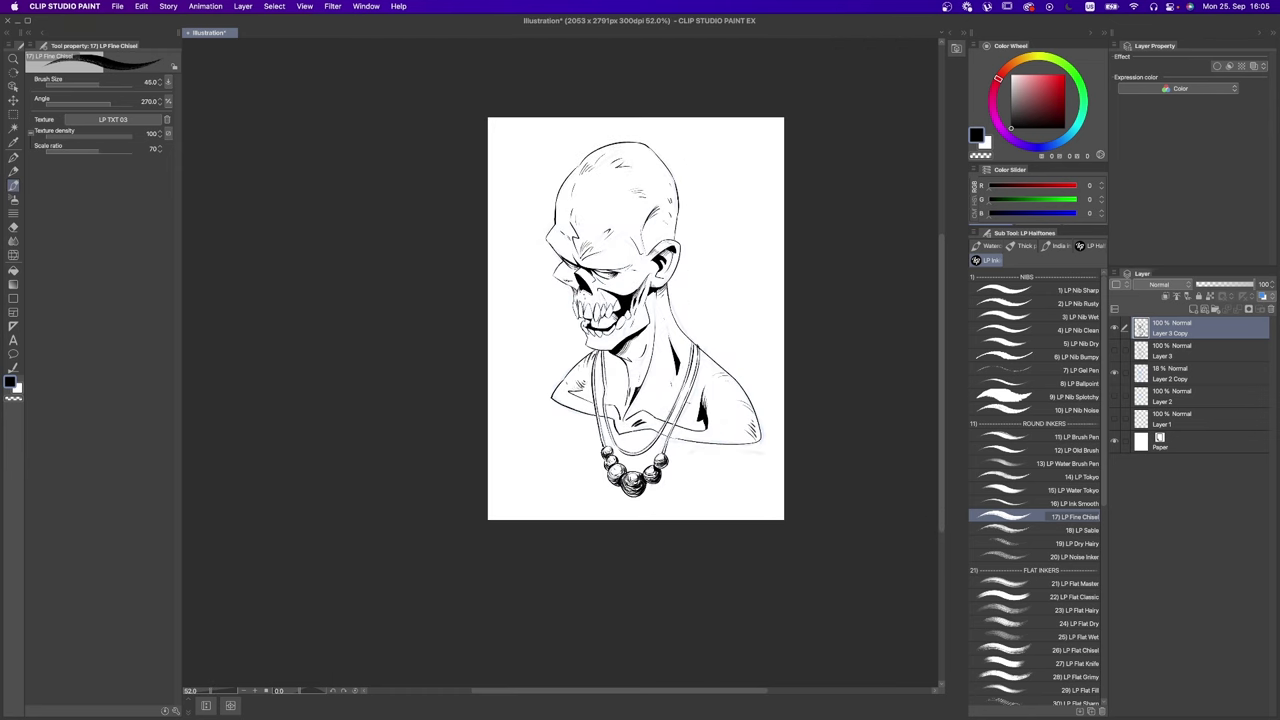
scroll(620, 350, up, 3)
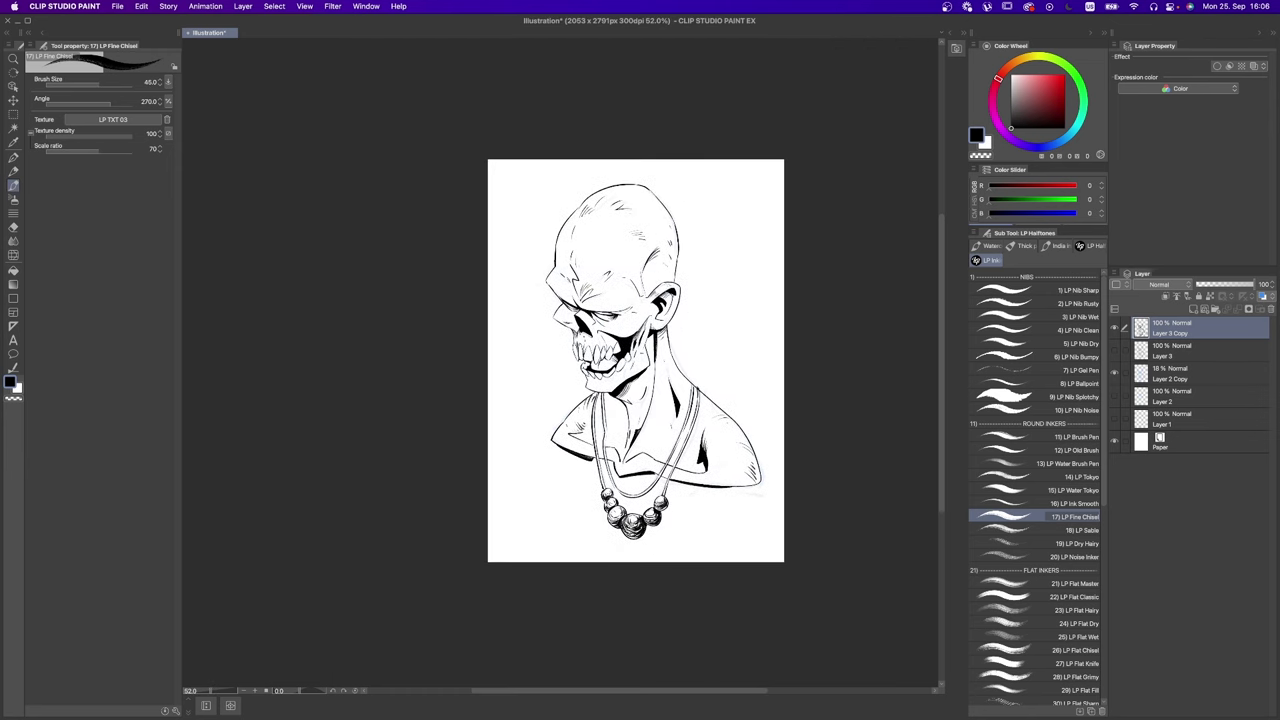
Step: Add ink specks in front of the mouth and small texture marks on the face and jaw at brush size 25
super+click(625, 318)
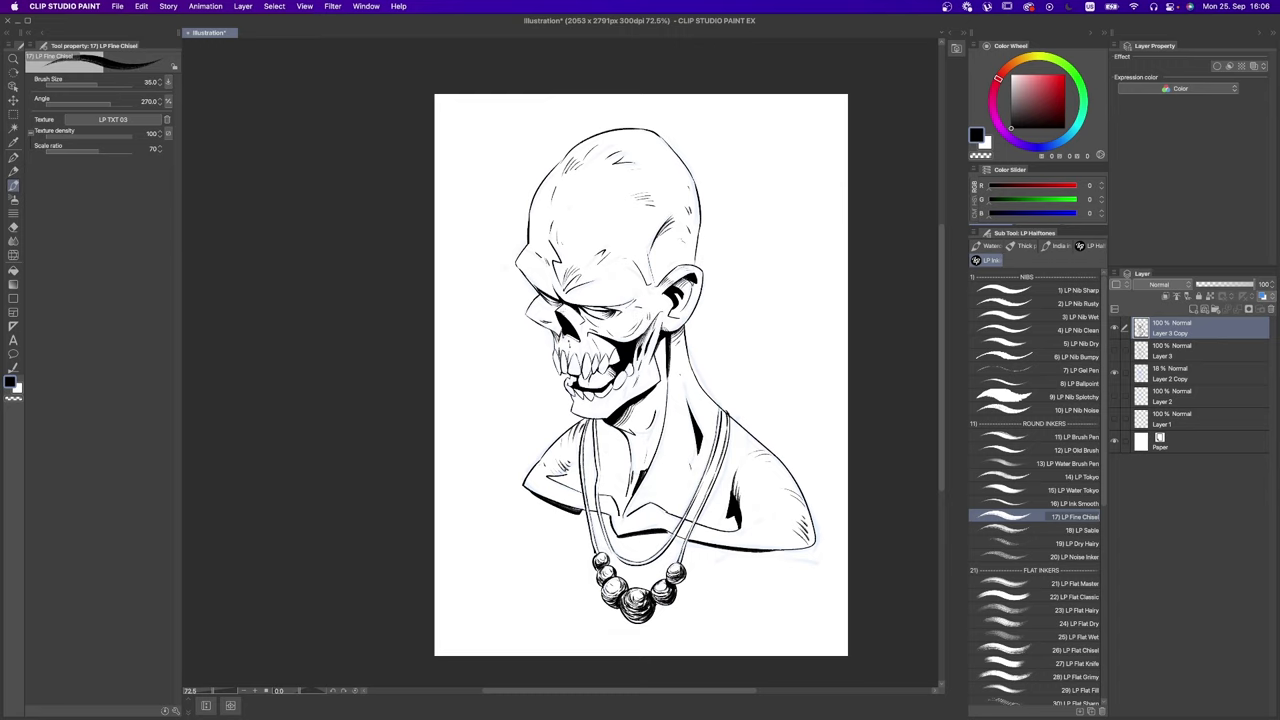
key(bracketleft)
key(bracketleft)
scroll(640, 375, right, 2)
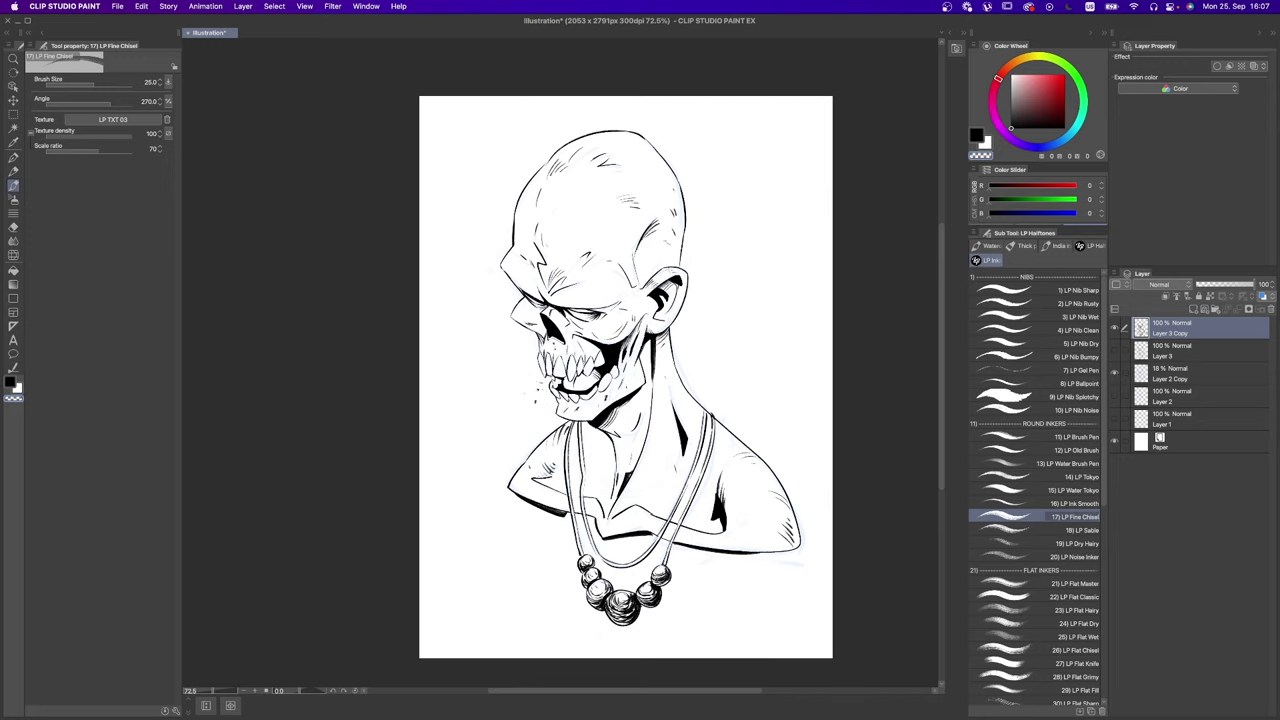
Step: Reshape the outline of the head, neck and near shoulder with Liquify, starting at brush size 800 and strength 70
key(j)
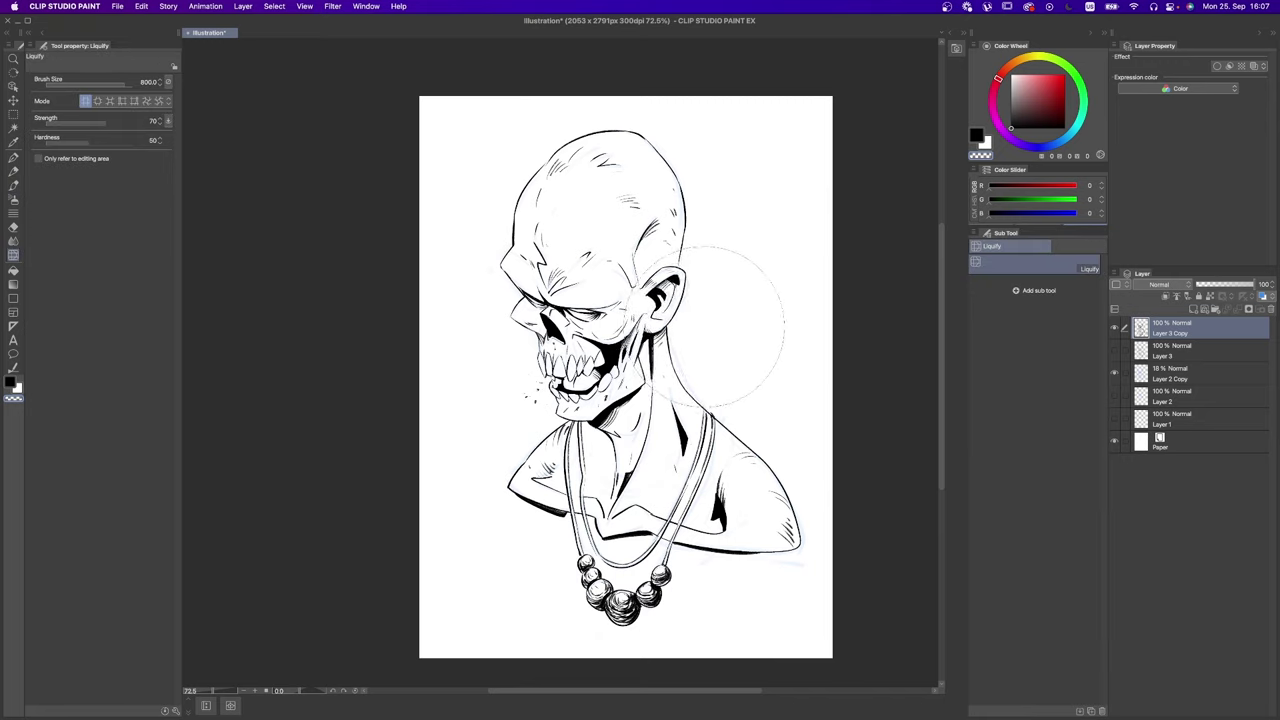
key(bracketright)
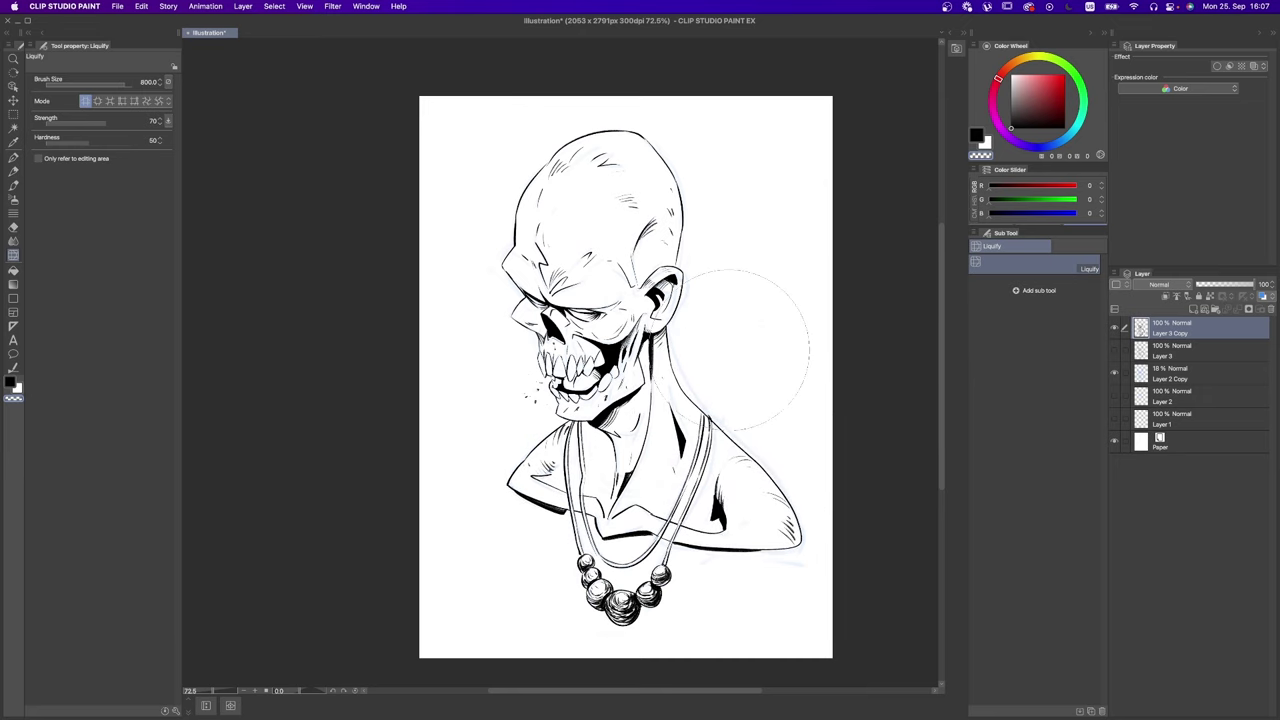
key(bracketleft)
key(bracketleft)
key(bracketleft)
key(bracketleft)
key(bracketleft)
key(slash)
mouse_move(688, 378)
mouse_down()
mouse_move(737, 371)
mouse_move(754, 351)
mouse_move(729, 360)
mouse_move(713, 315)
mouse_up()
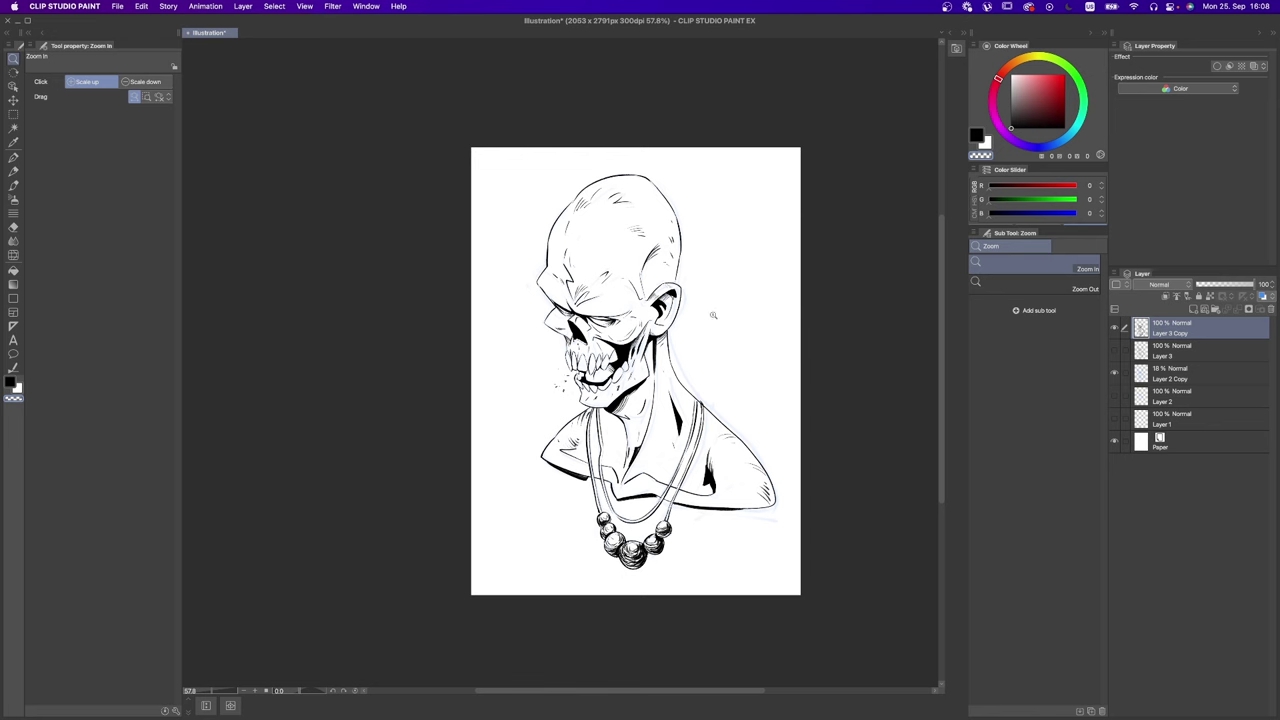
Step: Hide and show Layer 3 Copy to review the inked drawing as a whole
key(b)
scroll(712, 314, right, 2)
scroll(712, 314, down, 1)
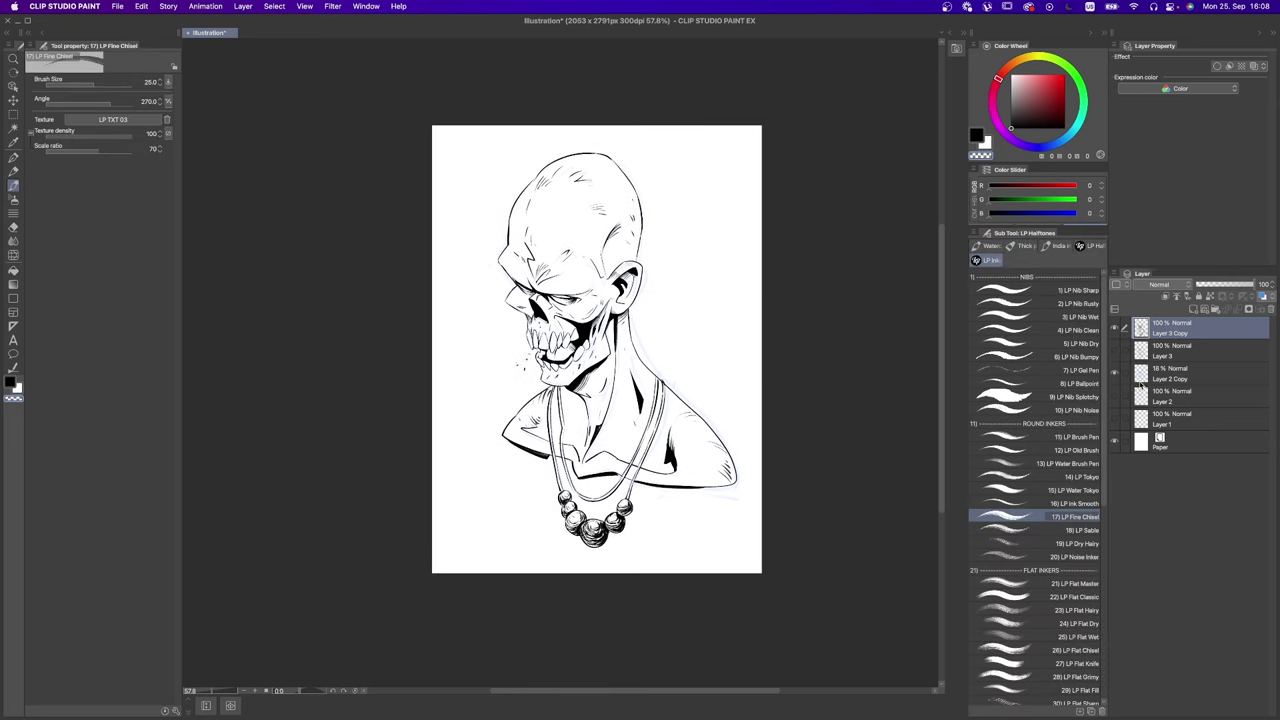
click(1115, 334)
click(1115, 334)
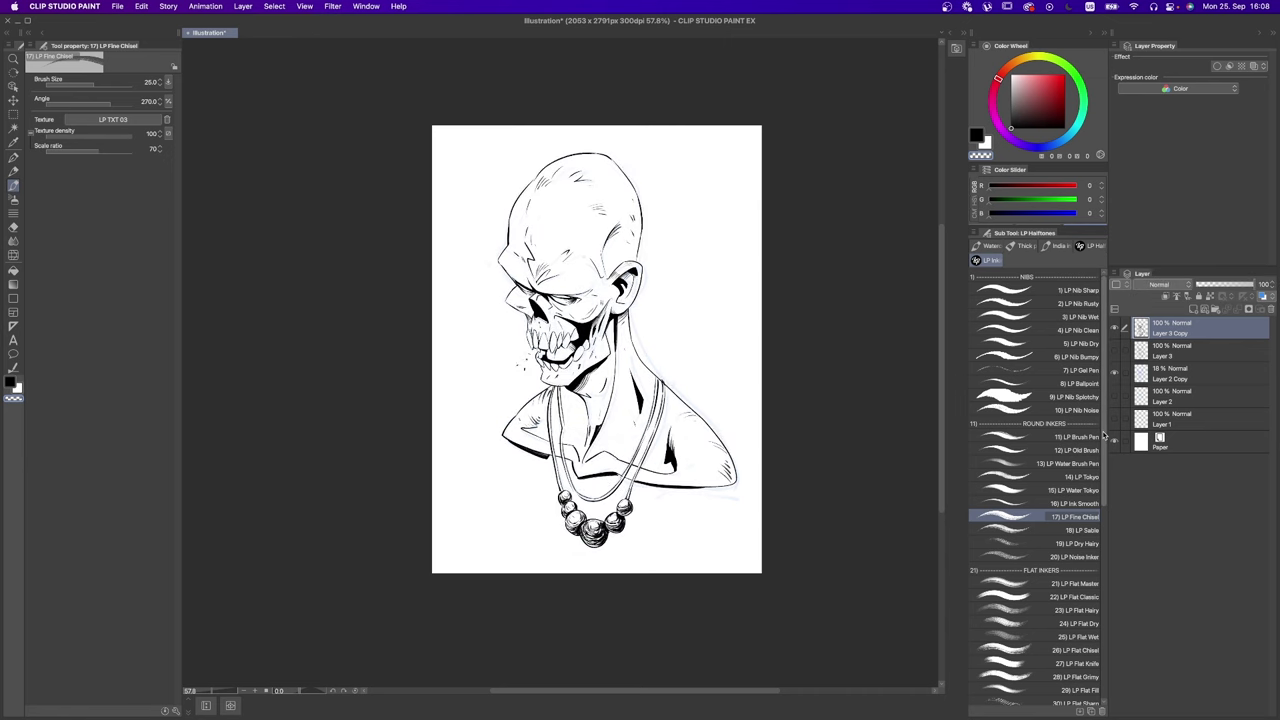
Step: Choose the LP Flat Chisel brush and make Layer 3 Copy the active layer
drag(1104, 437, 1104, 507)
click(1015, 469)
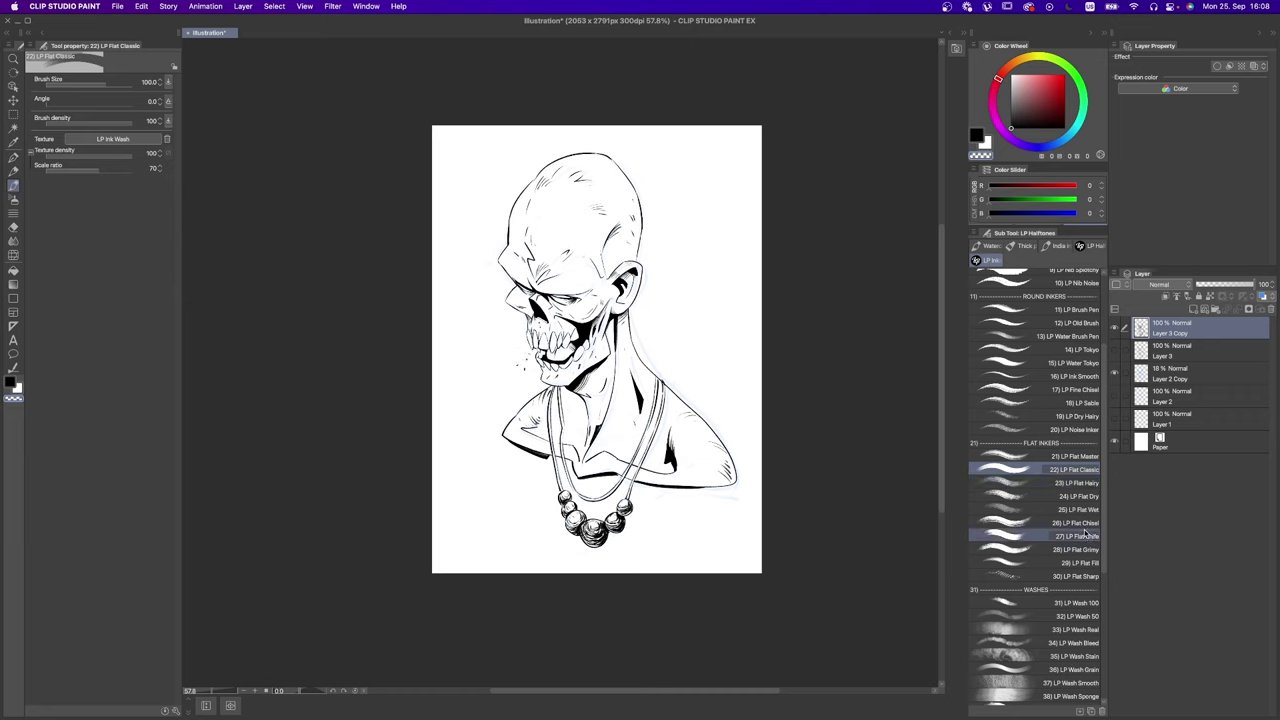
click(1092, 524)
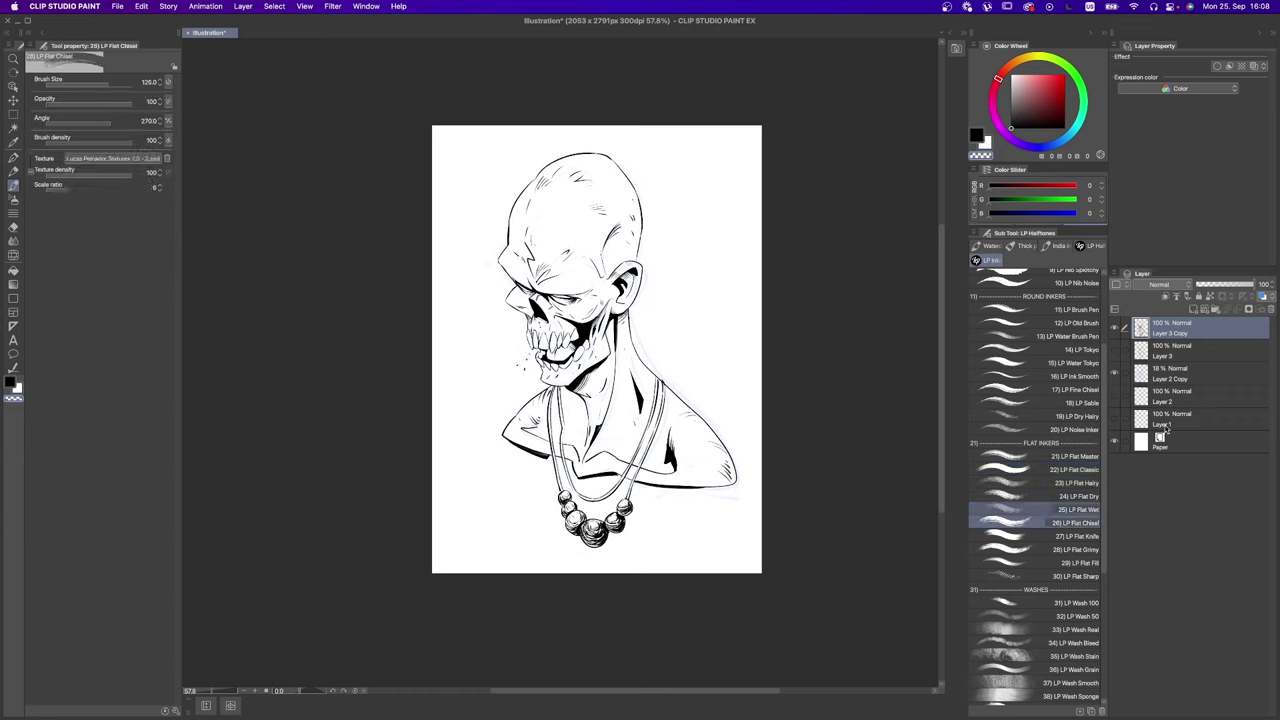
click(1178, 368)
click(1160, 328)
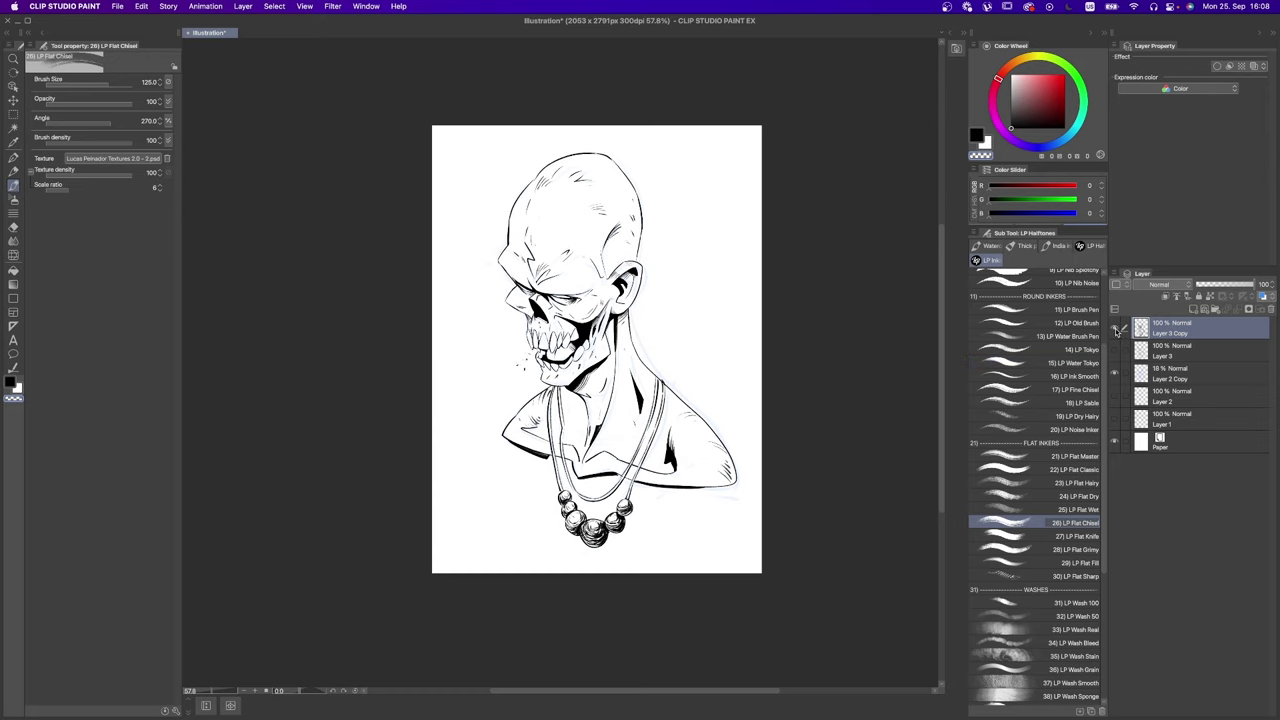
Step: Auto-select the white background around the bust and examine the selection edge around the necklace
key(w)
scroll(729, 323, up, 2)
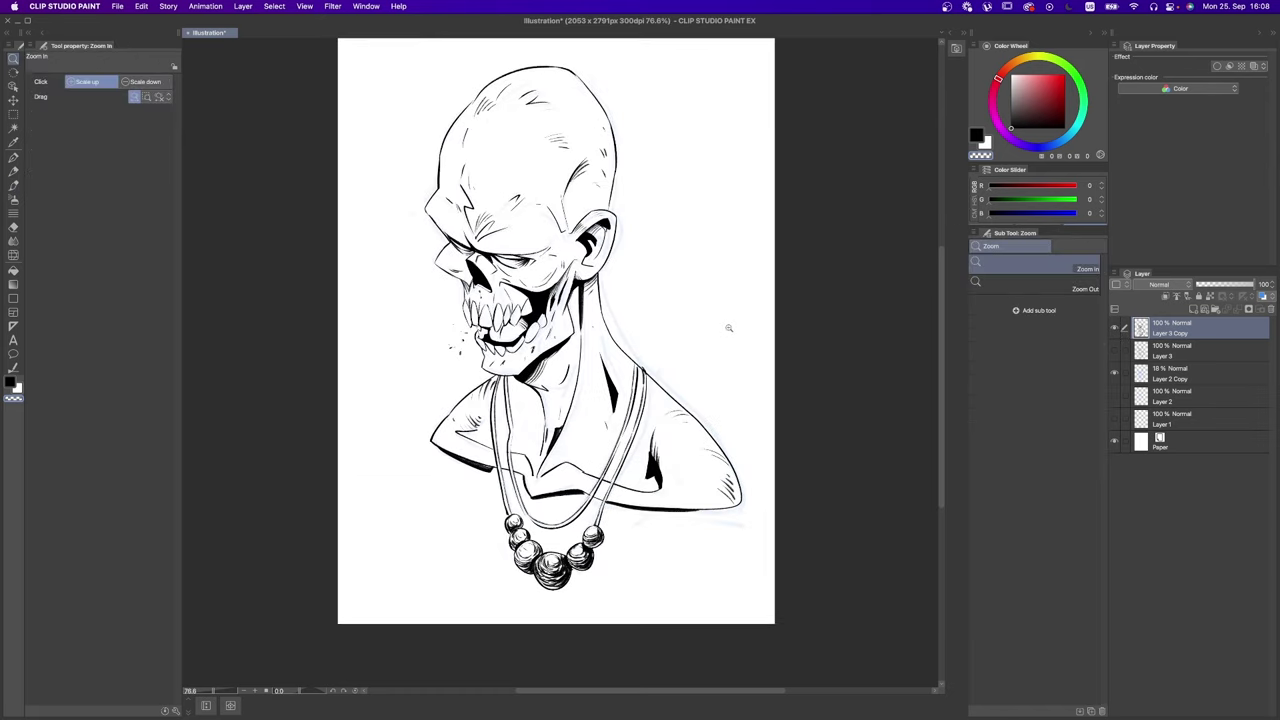
scroll(706, 360, down, 3)
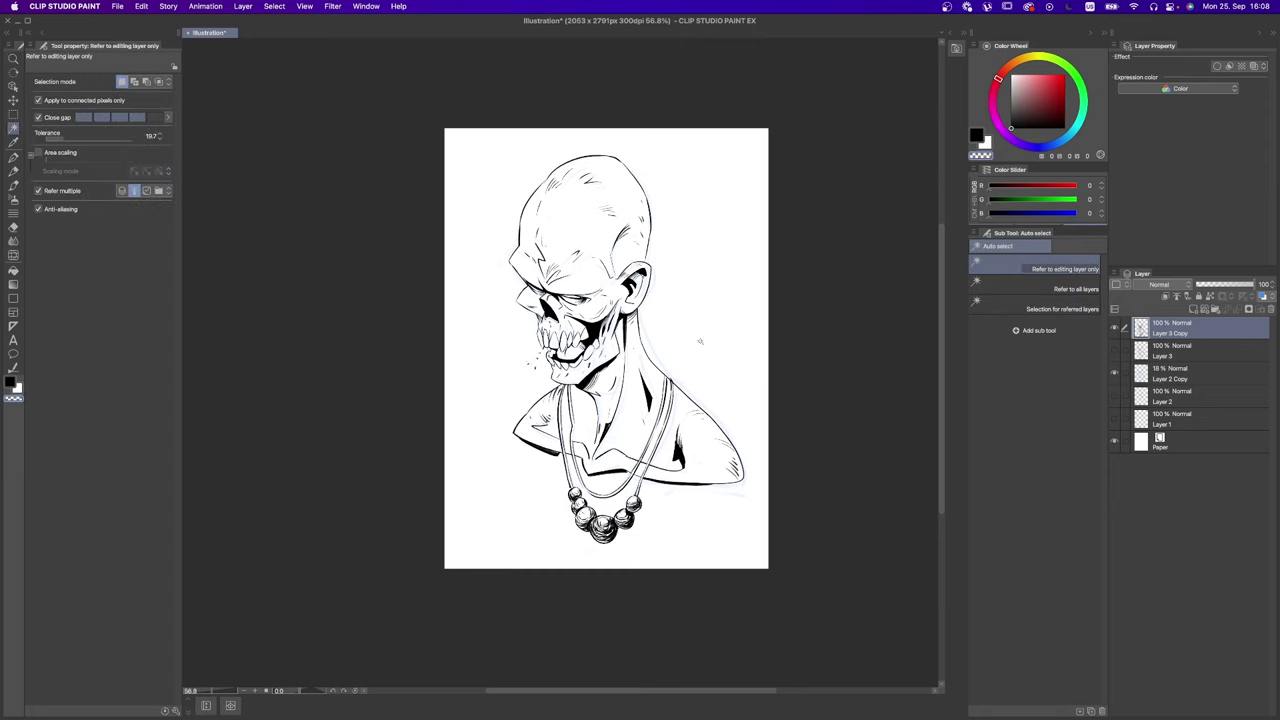
click(701, 343)
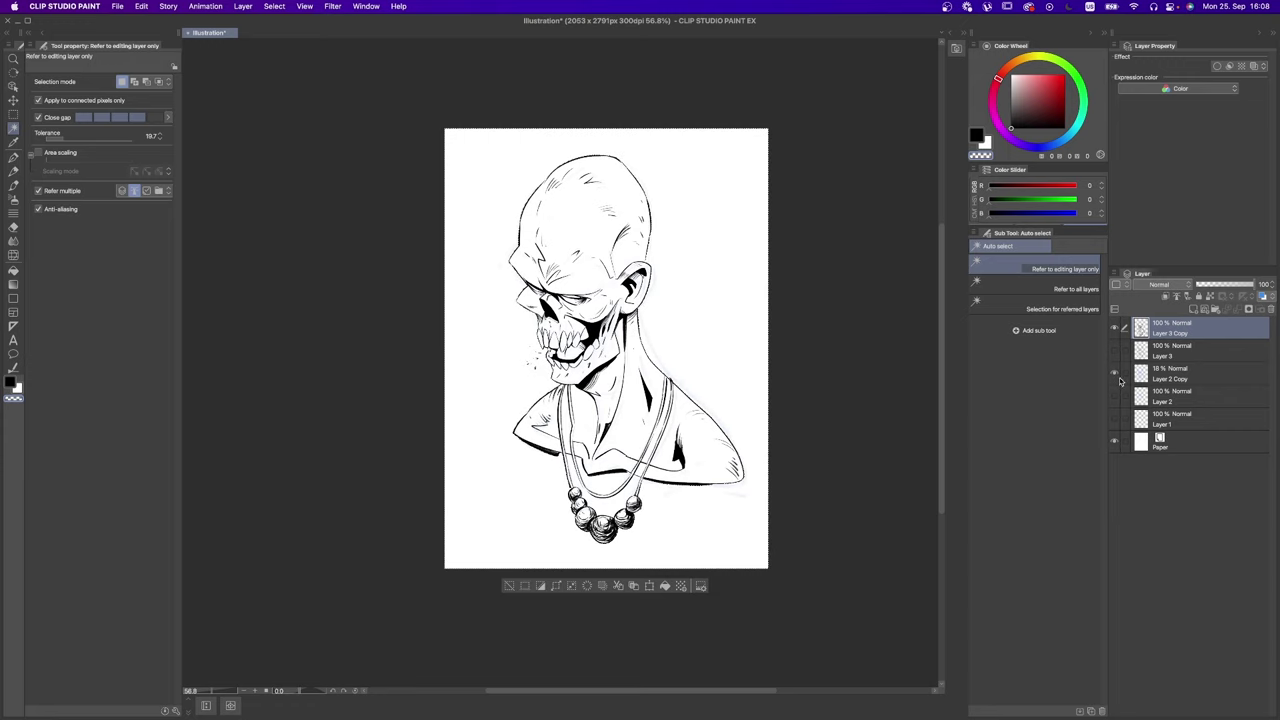
scroll(717, 413, down, 1)
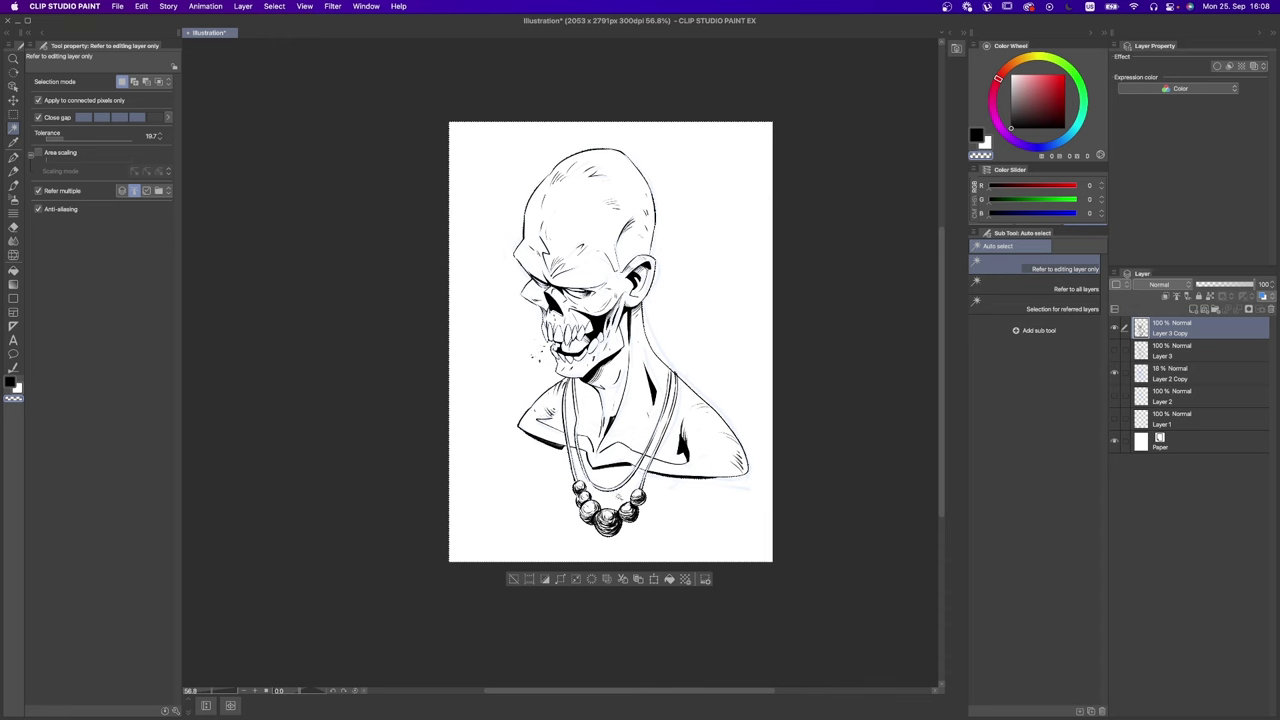
drag(590, 443, 628, 443)
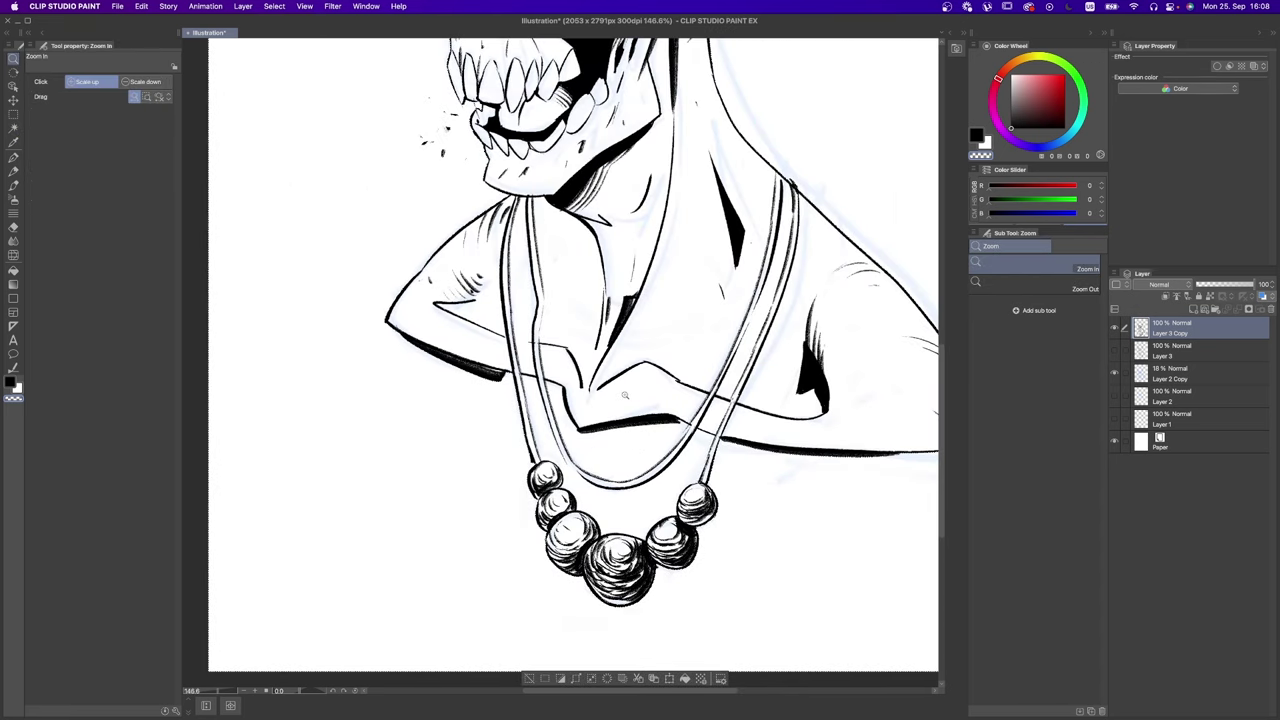
Step: Drop the selection and touch up the necklace cord lines, ending with LP Fine Chisel at size 12.5
key(b)
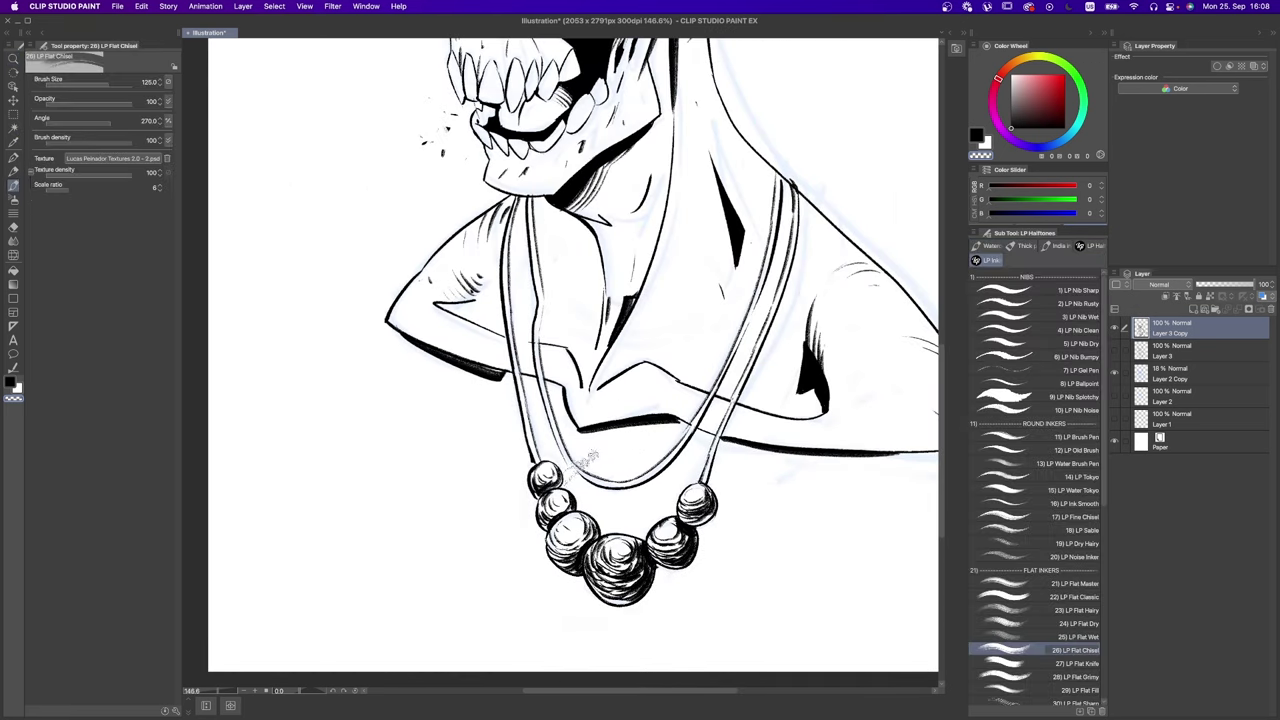
key(x)
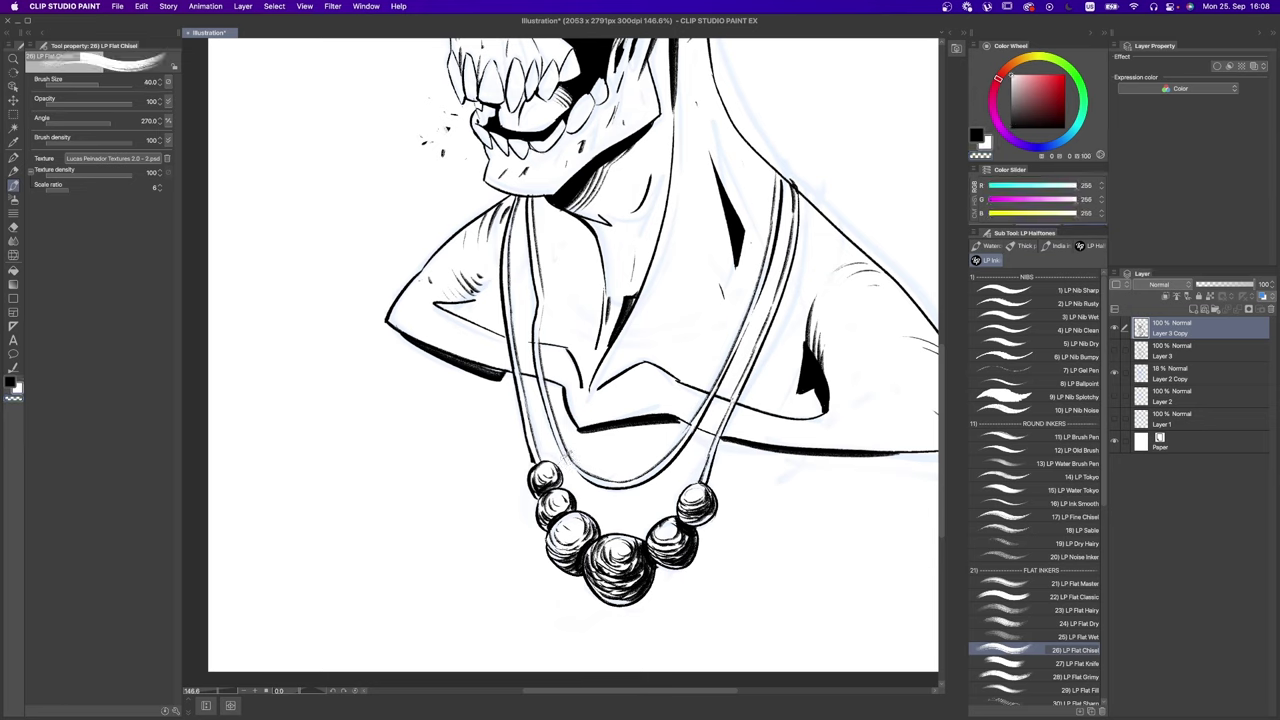
key(x)
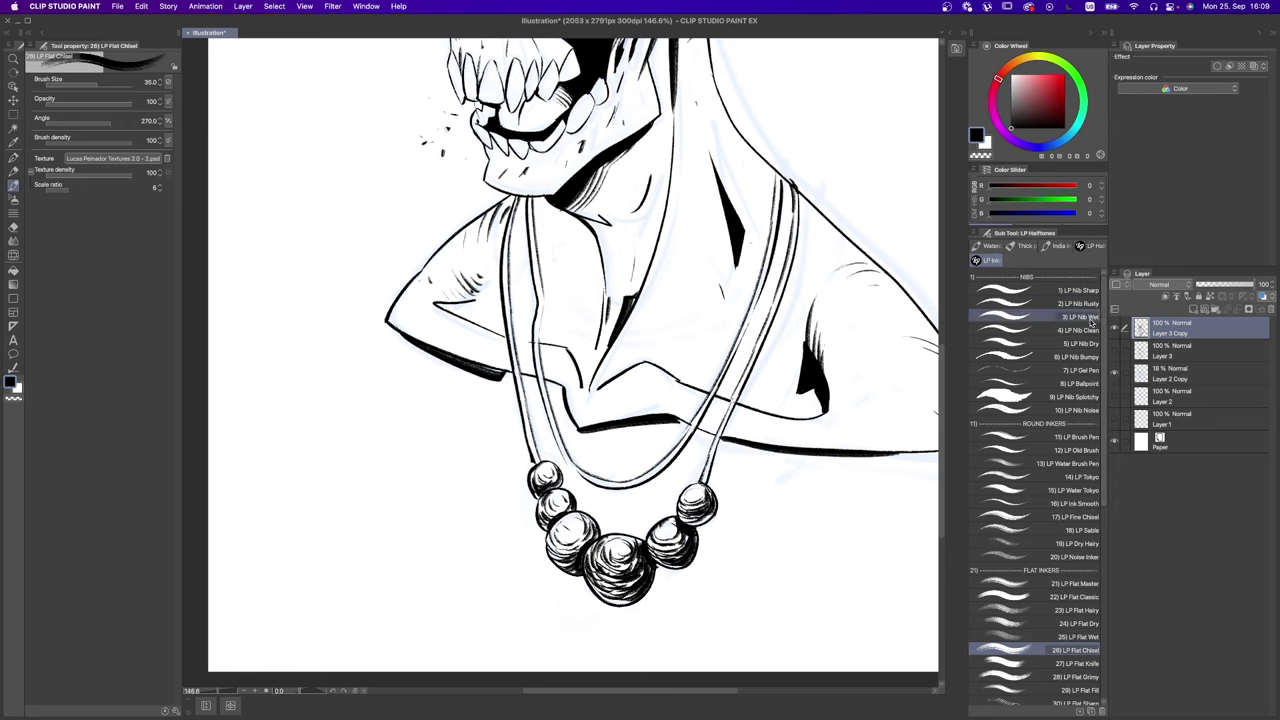
click(1088, 516)
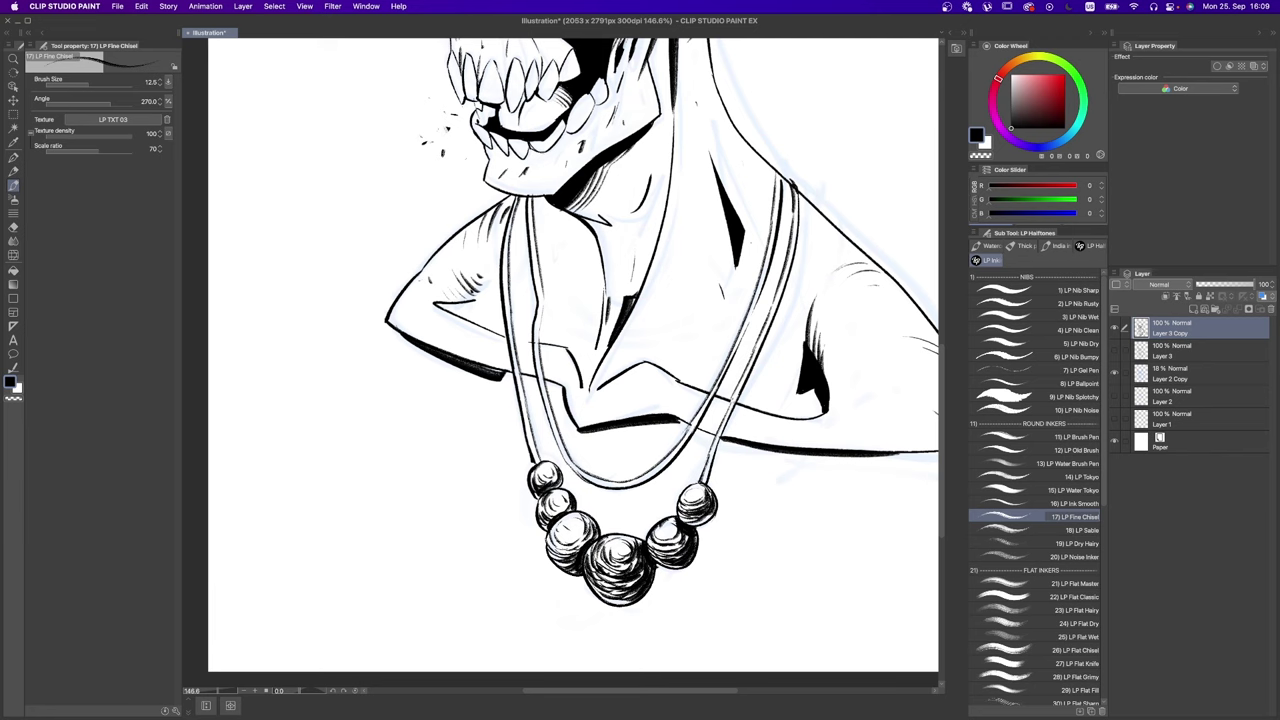
drag(781, 379, 724, 362)
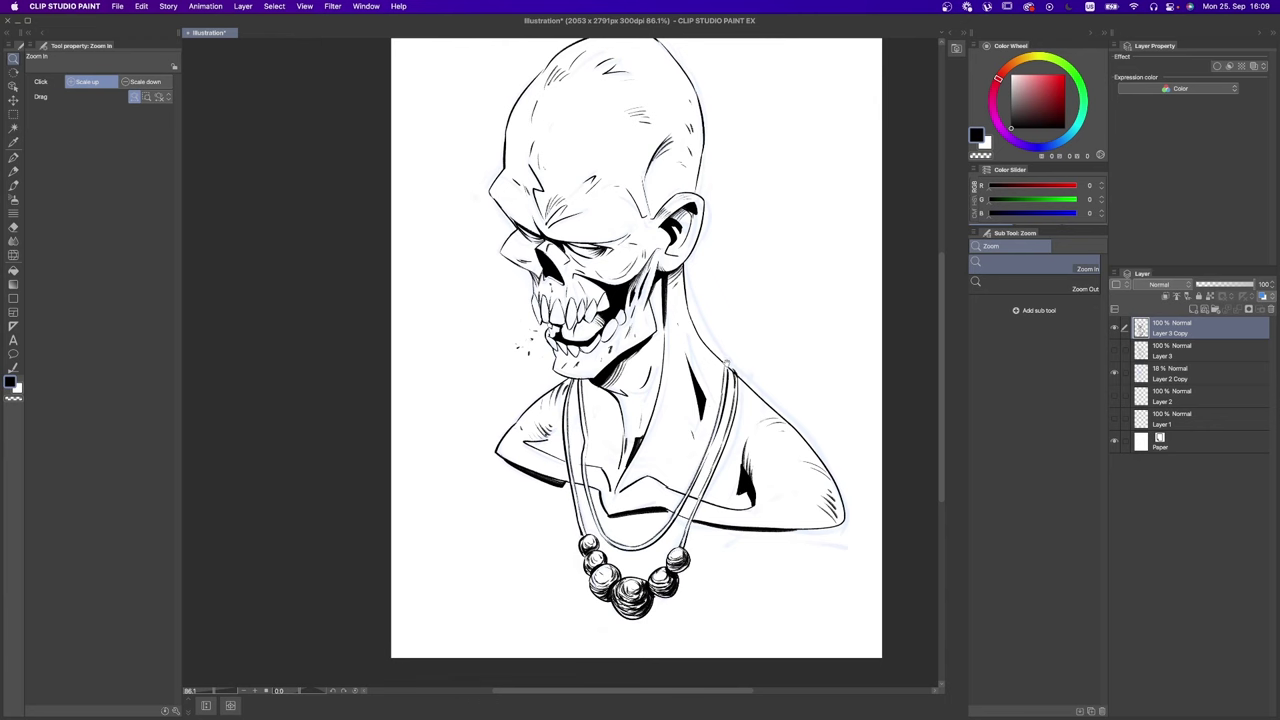
Step: Auto-select the background around the bust and necklace again on Layer 3 Copy
drag(553, 318, 510, 316)
mouse_move(659, 317)
mouse_down()
mouse_move(640, 317)
mouse_move(720, 317)
mouse_move(668, 317)
mouse_up()
scroll(714, 355, down, 4)
key(w)
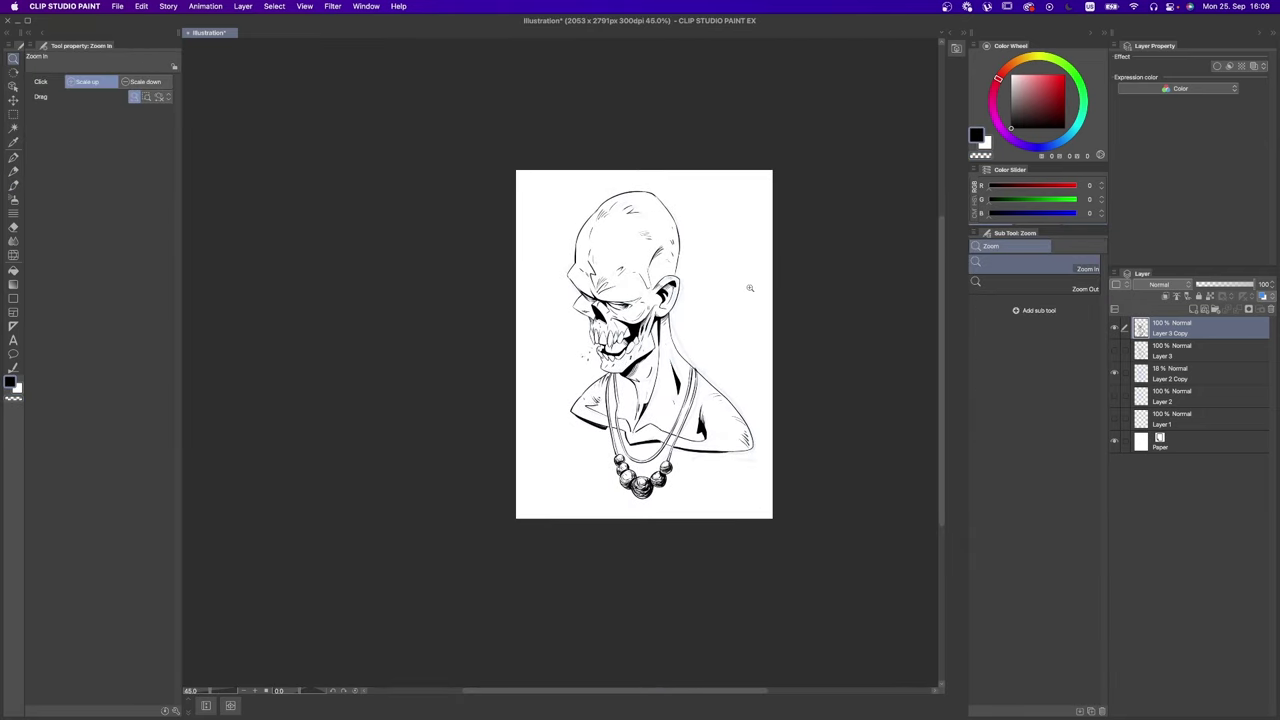
drag(718, 365, 747, 355)
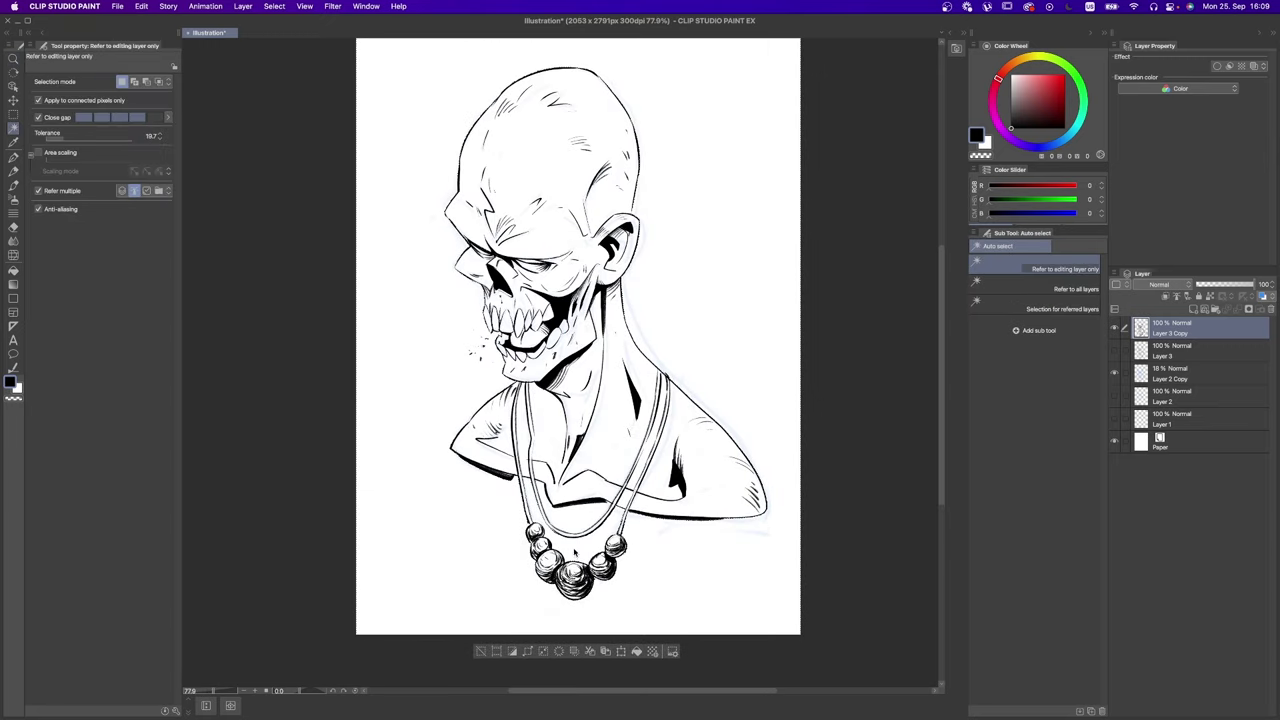
scroll(578, 336, right, 1)
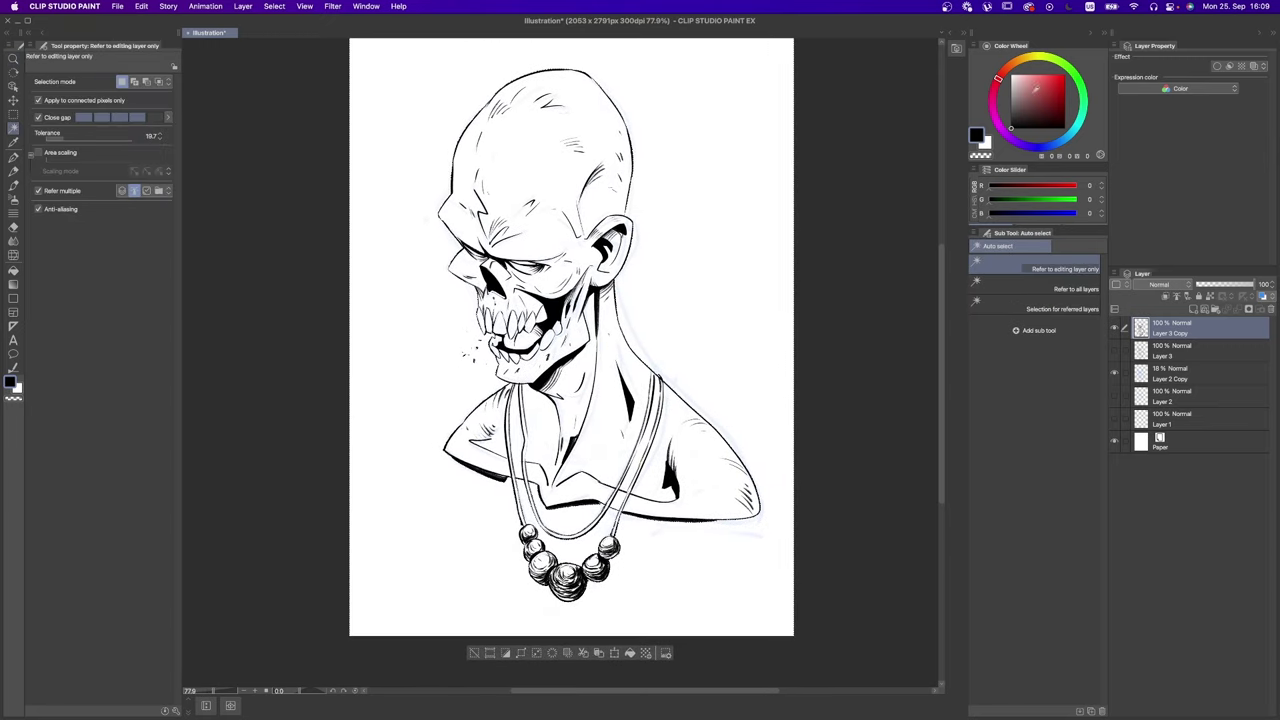
Step: Try filling the selected background with a light red (RGB 255, 106, 106) on Layer 3 Copy, and undo the fill
click(1042, 75)
scroll(707, 368, down, 1)
key(alt+BackSpace)
scroll(749, 384, up, 1)
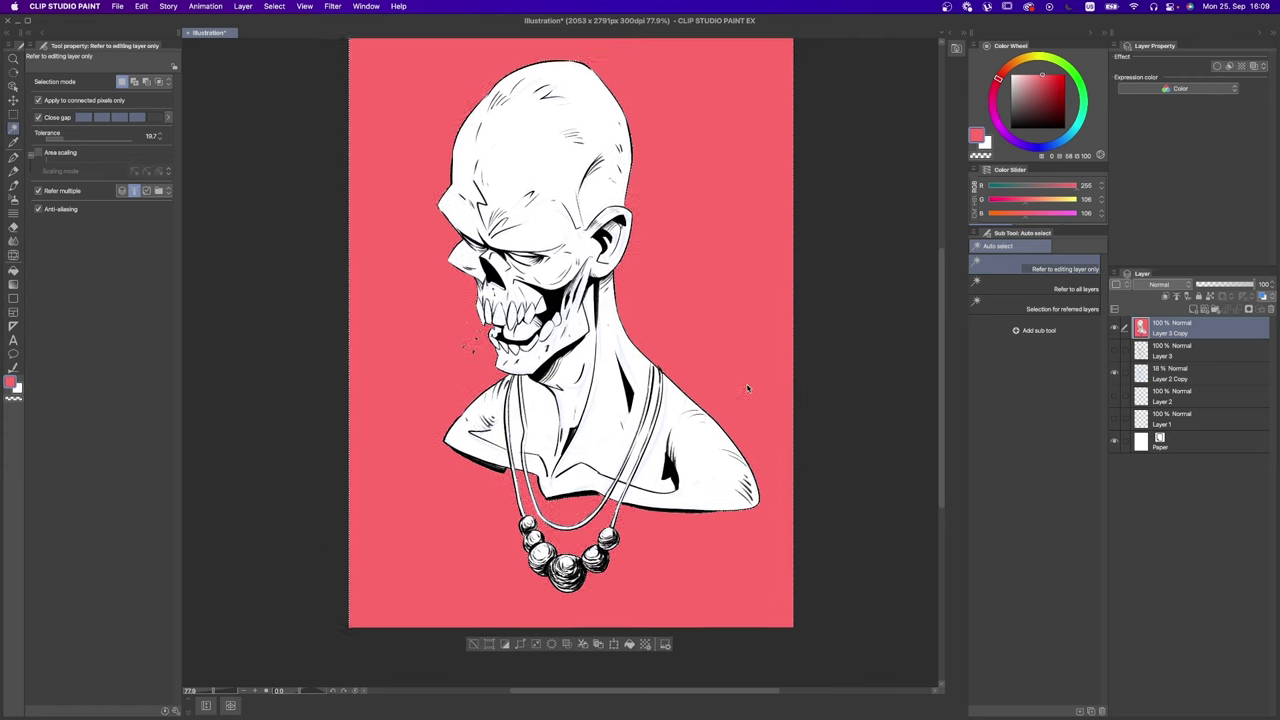
scroll(749, 384, up, 2)
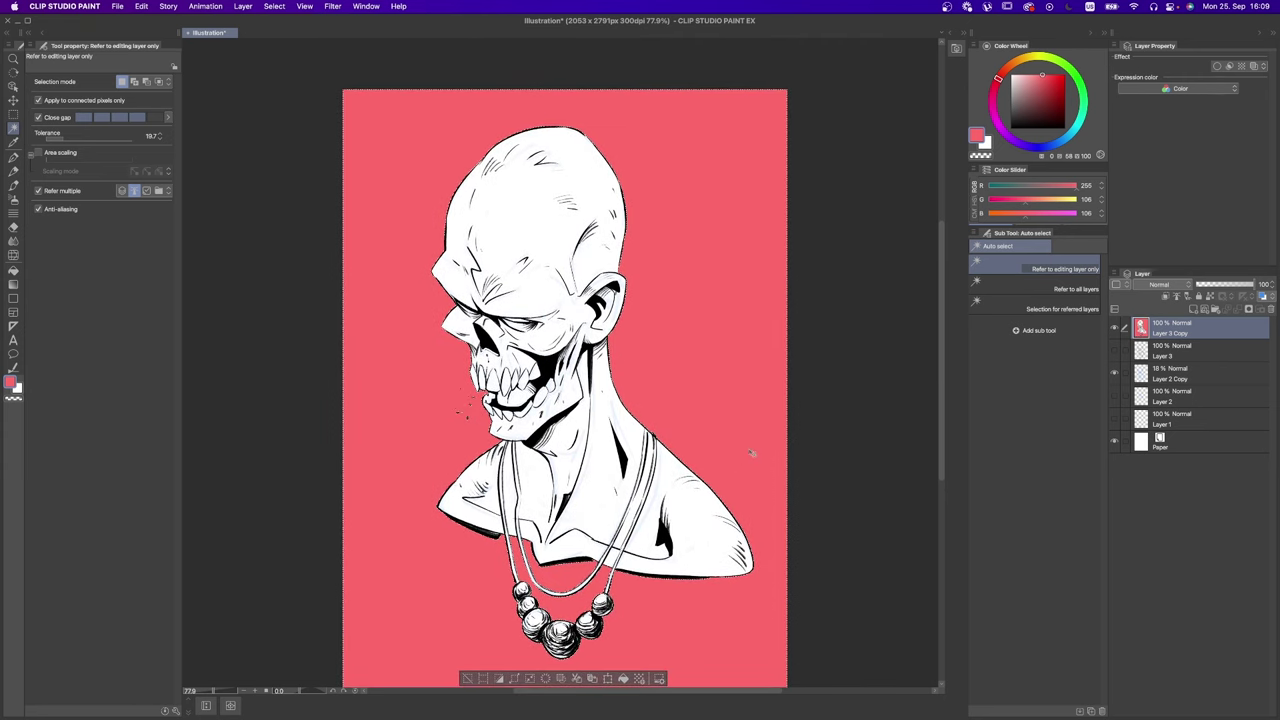
key(super+z)
scroll(750, 420, down, 2)
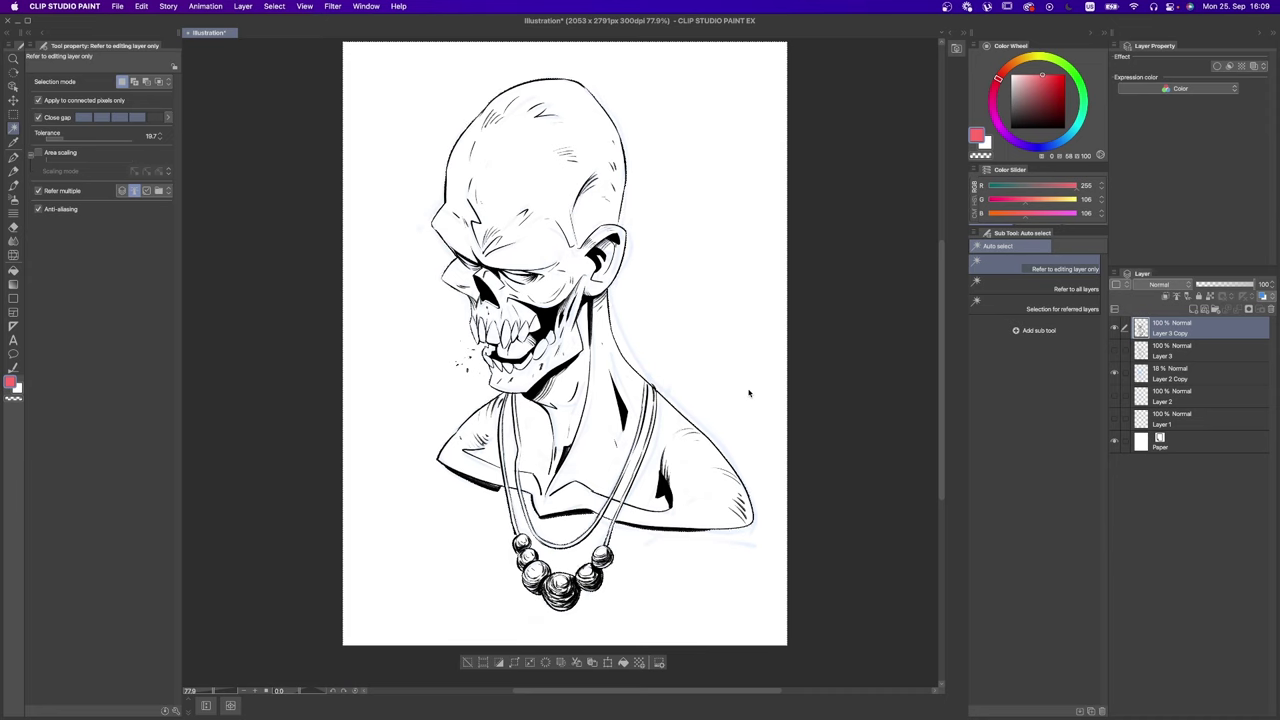
Step: Add a layer below Layer 3 Copy, fill the bust's silhouette on it with white, and check the fill without the paper
click(1191, 356)
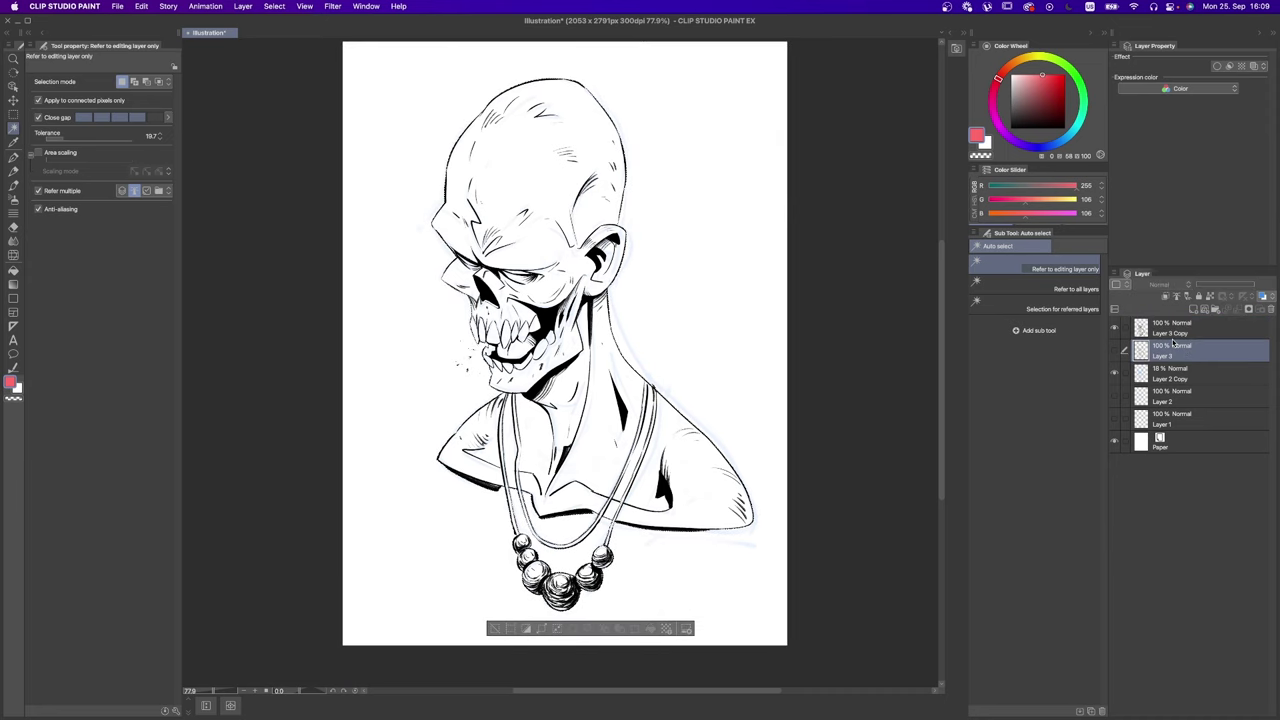
key(super+shift+n)
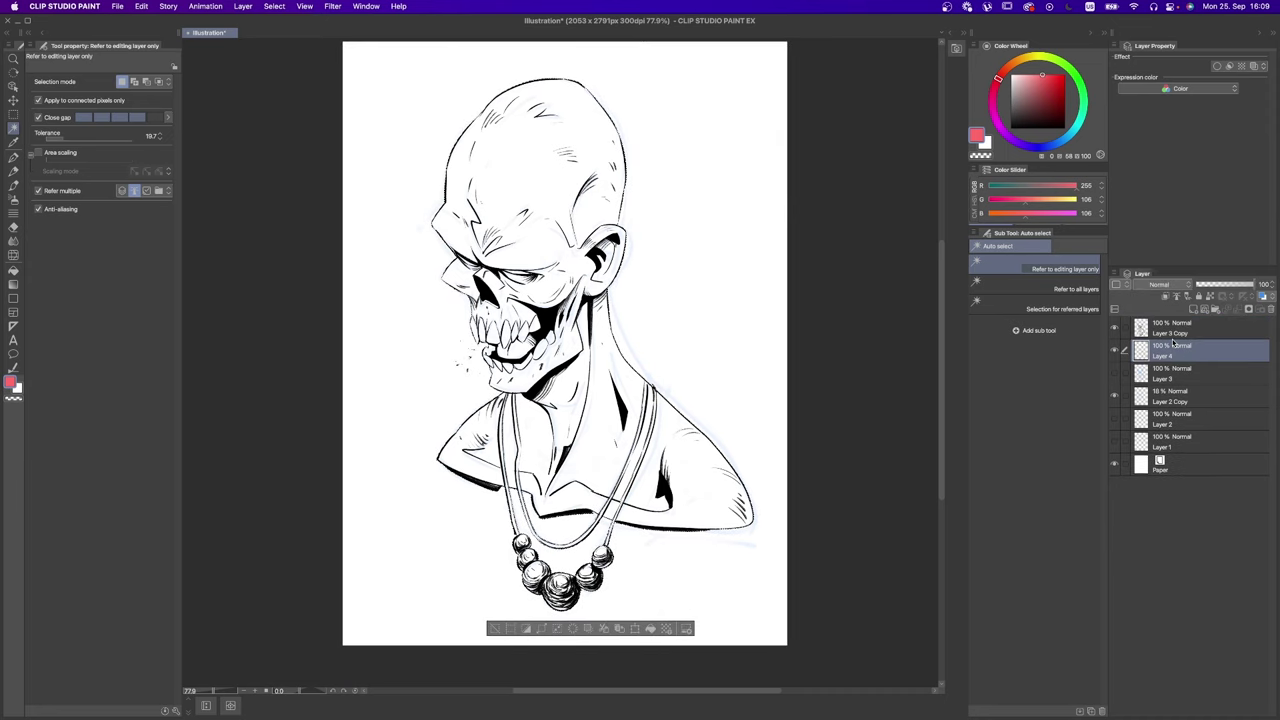
key(x)
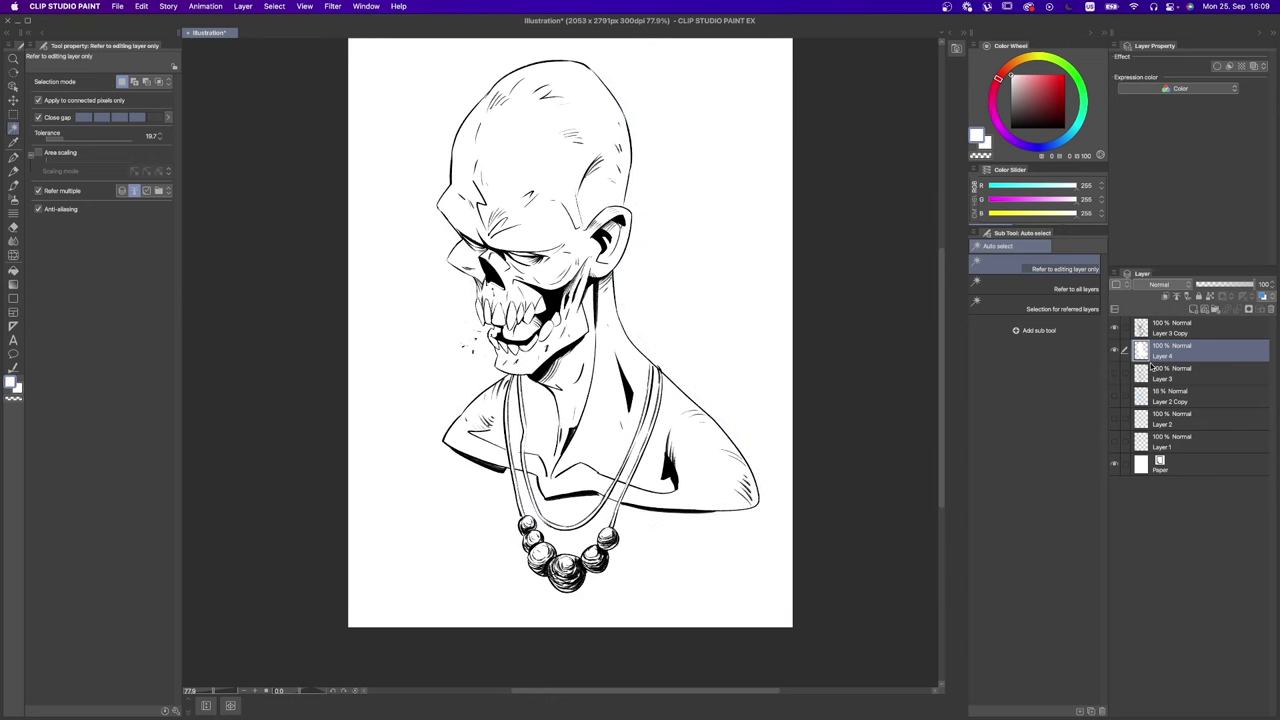
click(1112, 468)
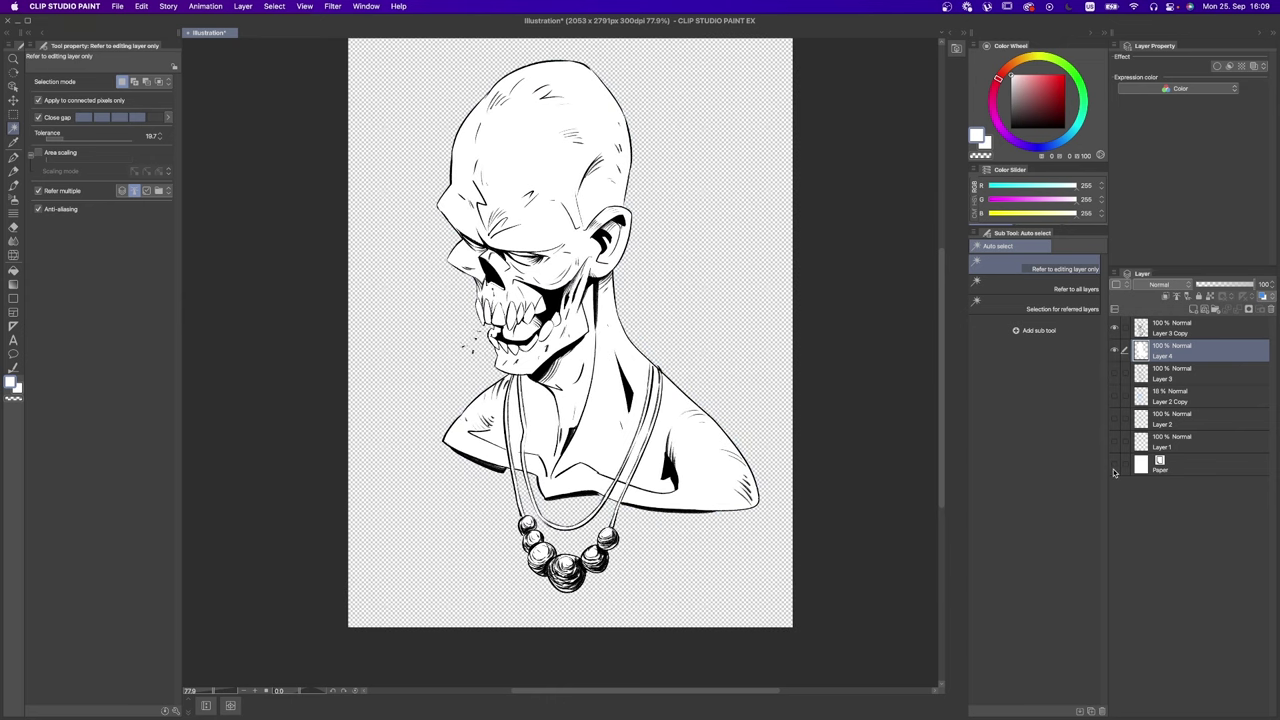
click(1113, 470)
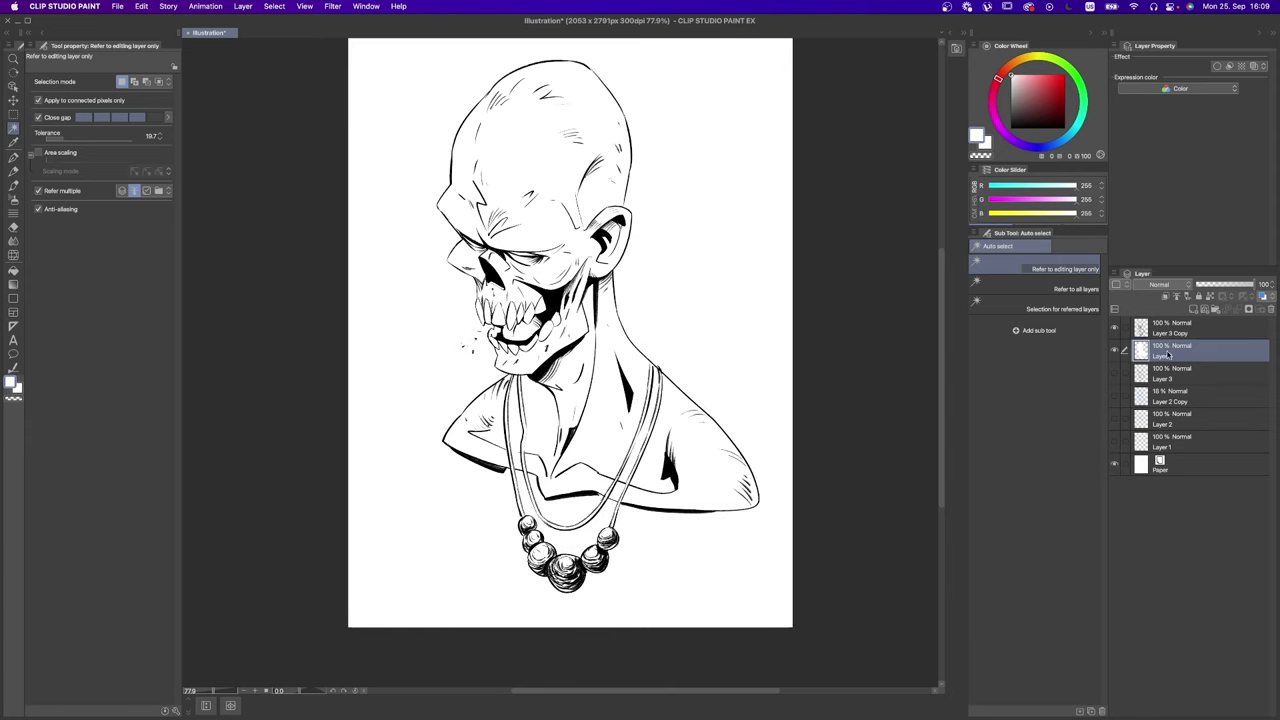
Step: Add another layer beneath the white silhouette layer and choose the 21) LP Flat Master brush
click(1116, 366)
key(super+shift+n)
scroll(720, 405, up, 2)
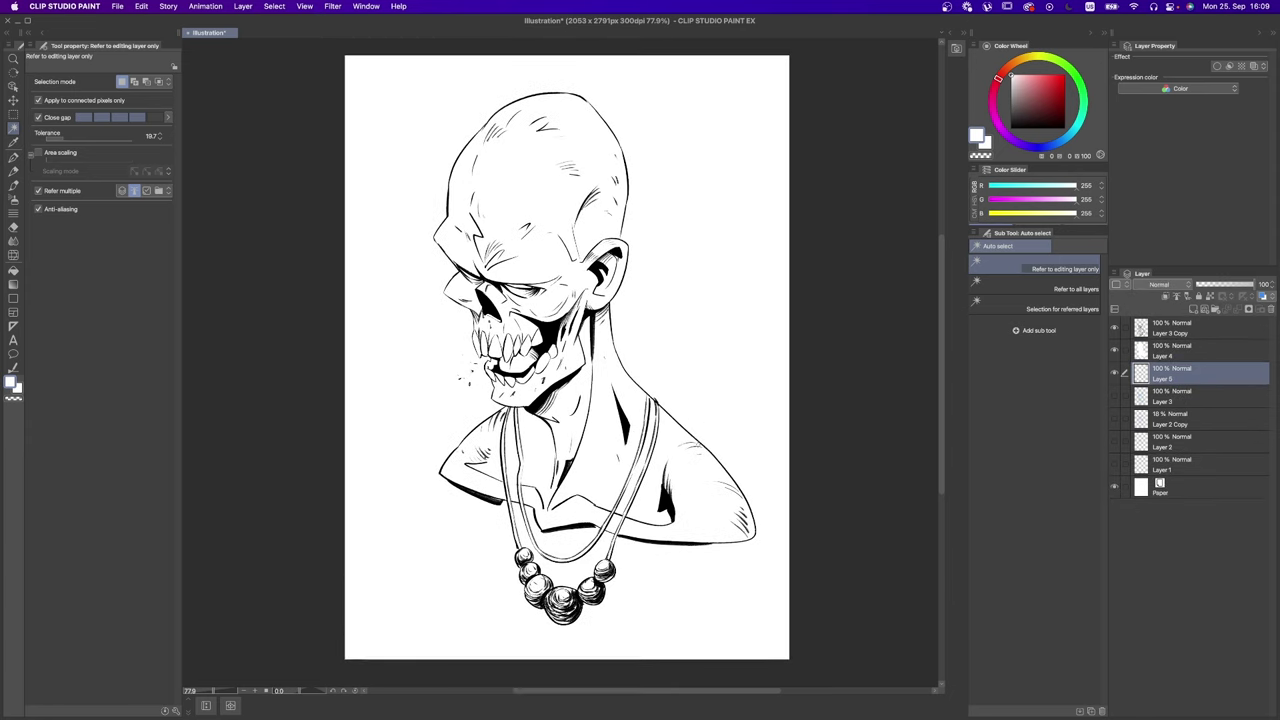
key(p)
scroll(1076, 472, down, 3)
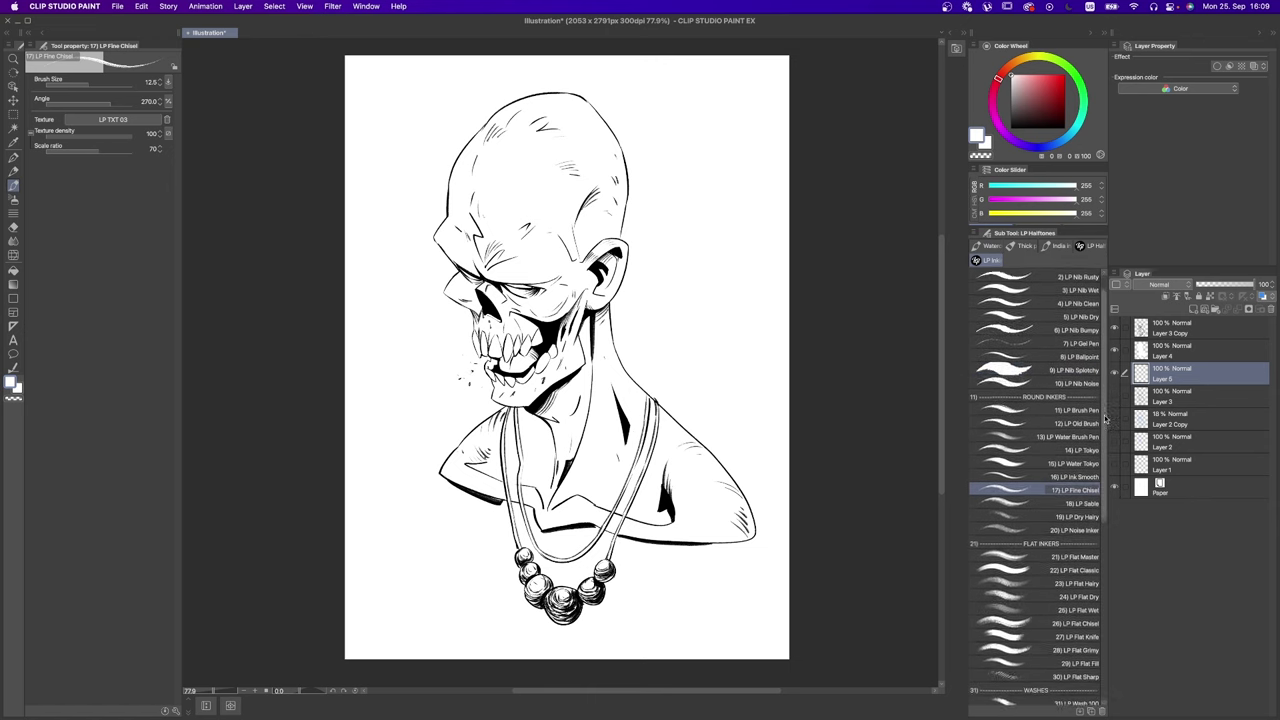
click(1076, 470)
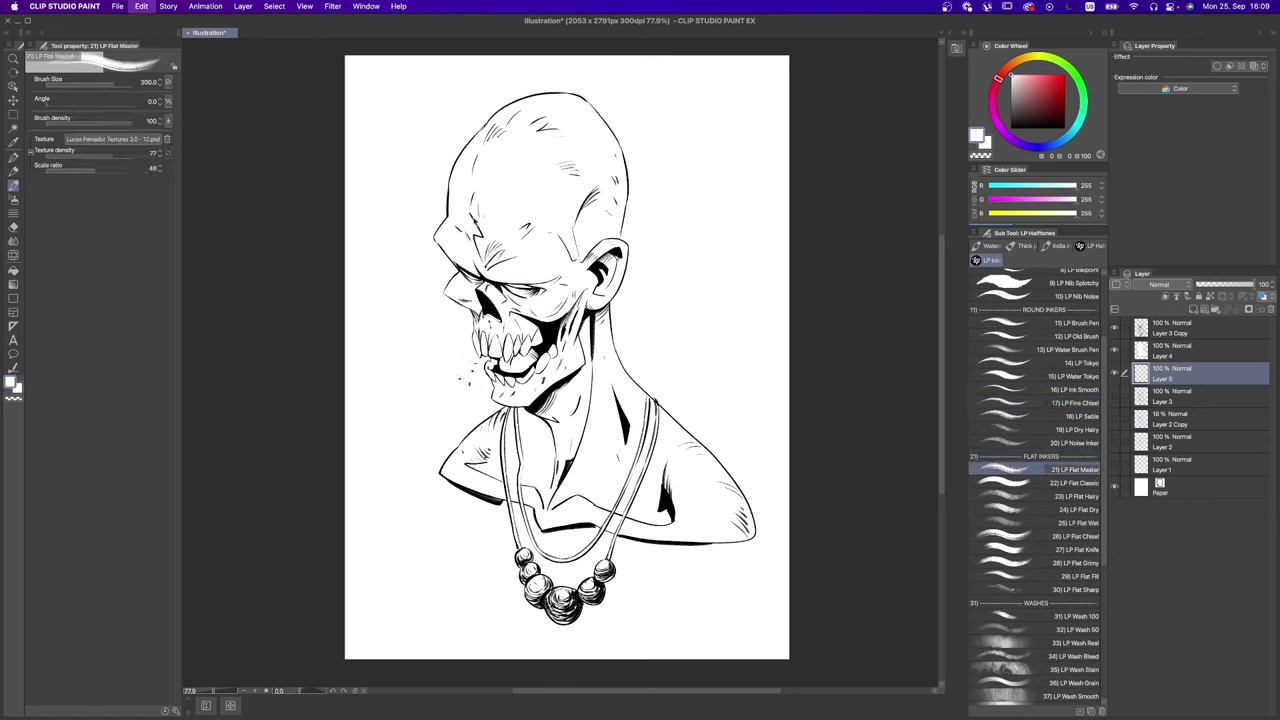
Step: Try black background strokes beside the head with LP Flat Master at size 350, and undo them
key(super+shift+z)
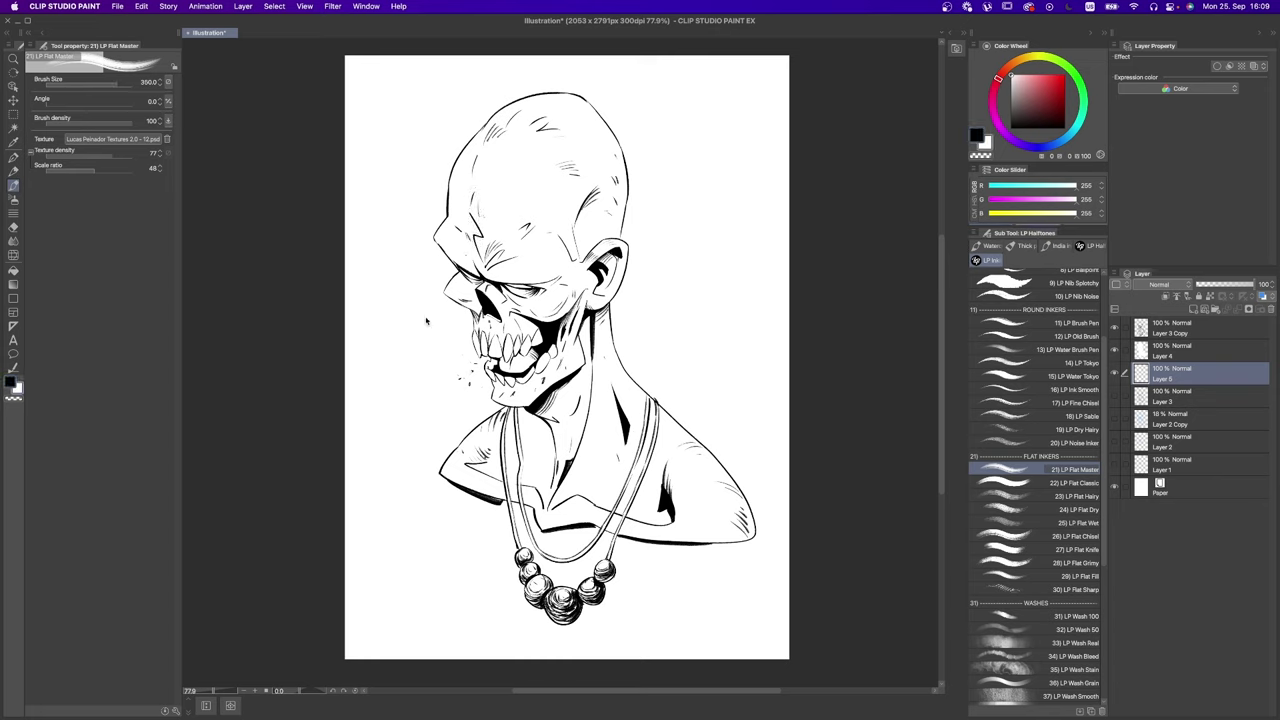
key(super+z)
key(x)
drag(526, 302, 544, 316)
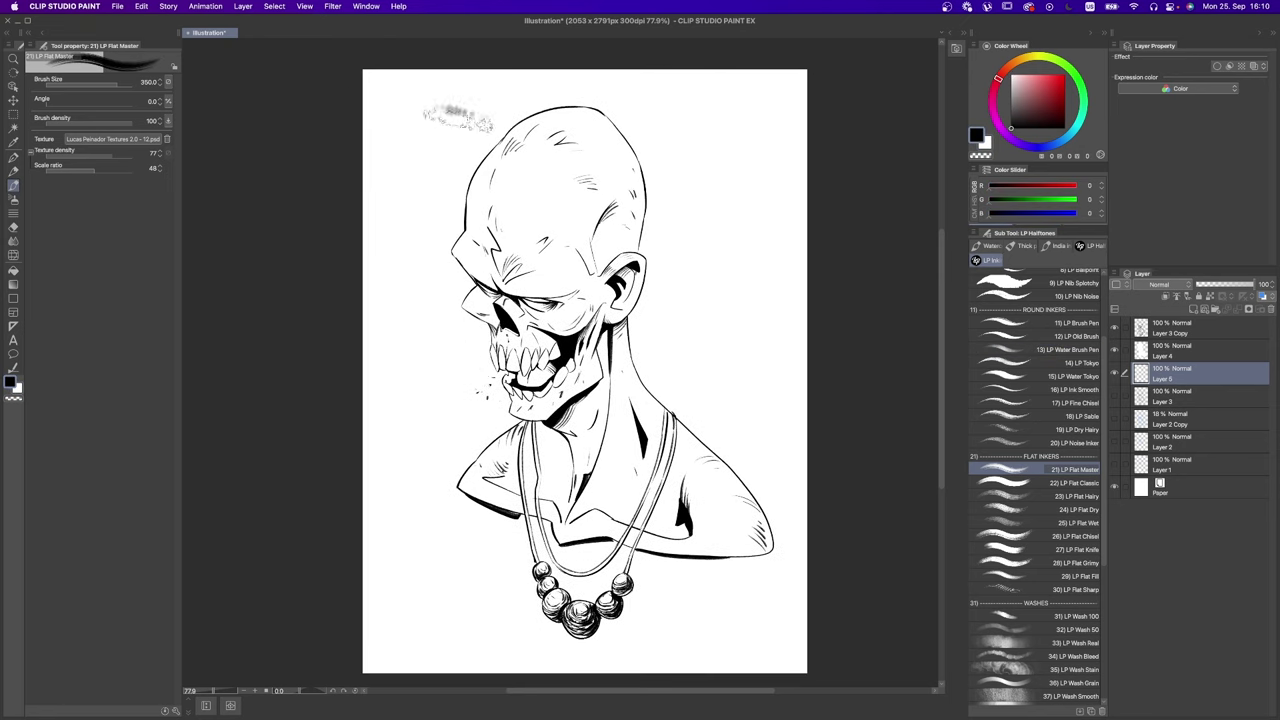
mouse_move(470, 168)
mouse_down()
mouse_move(450, 150)
mouse_move(470, 105)
mouse_move(495, 120)
mouse_move(430, 240)
mouse_move(470, 318)
mouse_move(466, 298)
mouse_move(420, 350)
mouse_move(475, 398)
mouse_up()
key(super+z)
Step: Paint broad black strokes behind both sides of the head on Layer 5 with 22) LP Flat Classic at size 250
key(period)
key(bracketright)
mouse_move(645, 235)
mouse_down()
mouse_move(682, 160)
mouse_move(730, 125)
mouse_up()
mouse_move(650, 195)
mouse_down()
mouse_move(750, 120)
mouse_move(700, 110)
mouse_up()
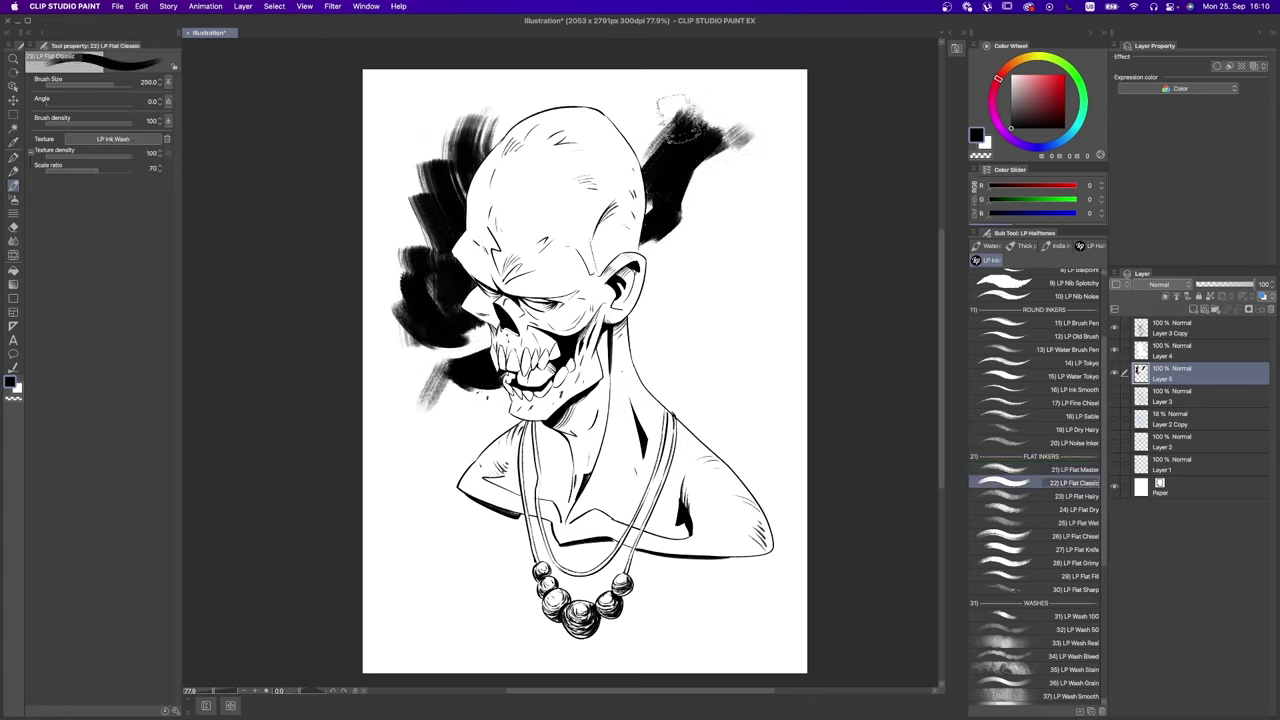
drag(630, 150, 710, 85)
drag(660, 220, 760, 160)
mouse_move(690, 245)
mouse_down()
mouse_move(760, 180)
mouse_move(612, 365)
mouse_up()
Step: Add curling black strokes beside the nose and jaw with LP Flat Classic, reducing the brush to size 100
key(bracketleft)
mouse_move(495, 300)
mouse_down()
mouse_move(450, 342)
mouse_move(488, 336)
mouse_move(428, 405)
mouse_up()
key(x)
key(x)
mouse_move(500, 300)
mouse_down()
mouse_move(445, 352)
mouse_move(408, 450)
mouse_move(432, 388)
mouse_up()
key(bracketleft)
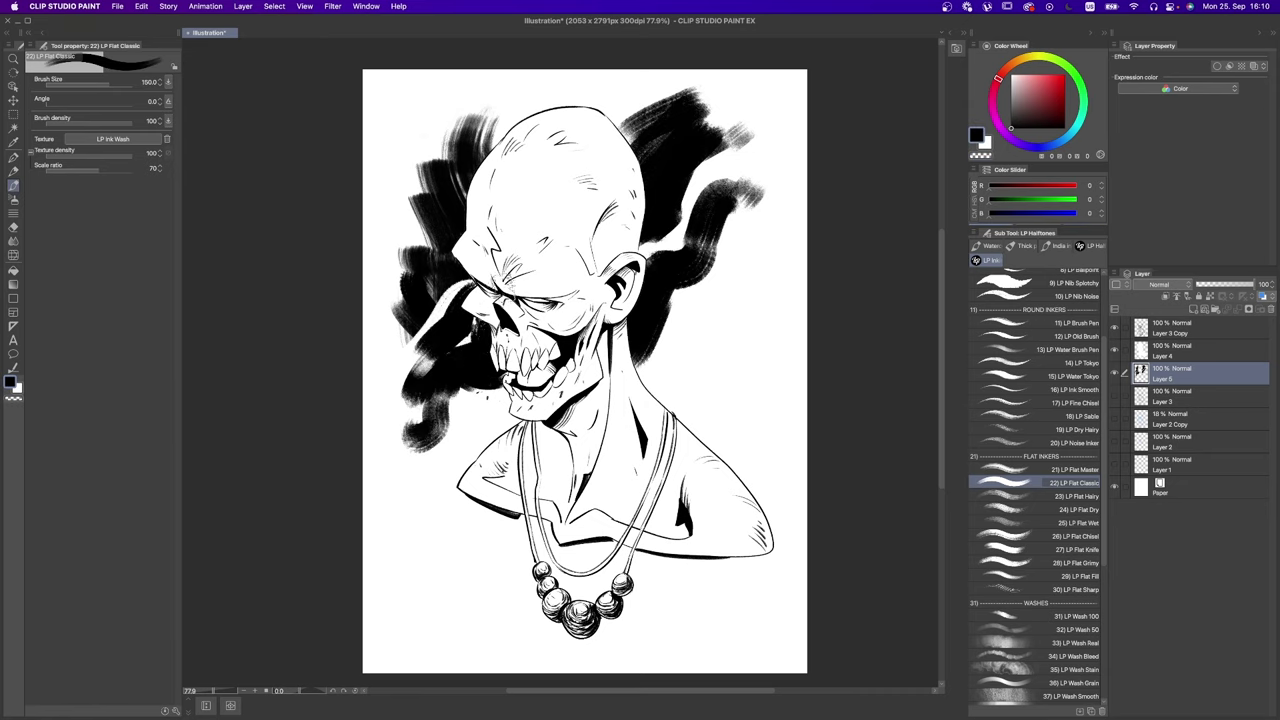
Step: Extend the black background down to both shoulders with LP Flat Classic, enlarging the brush to size 350
key(x)
mouse_move(495, 322)
mouse_down()
mouse_move(440, 362)
mouse_move(405, 520)
mouse_up()
key(bracketleft)
key(x)
key(bracketright)
key(bracketright)
key(bracketright)
key(bracketright)
drag(760, 245, 690, 410)
drag(775, 320, 700, 500)
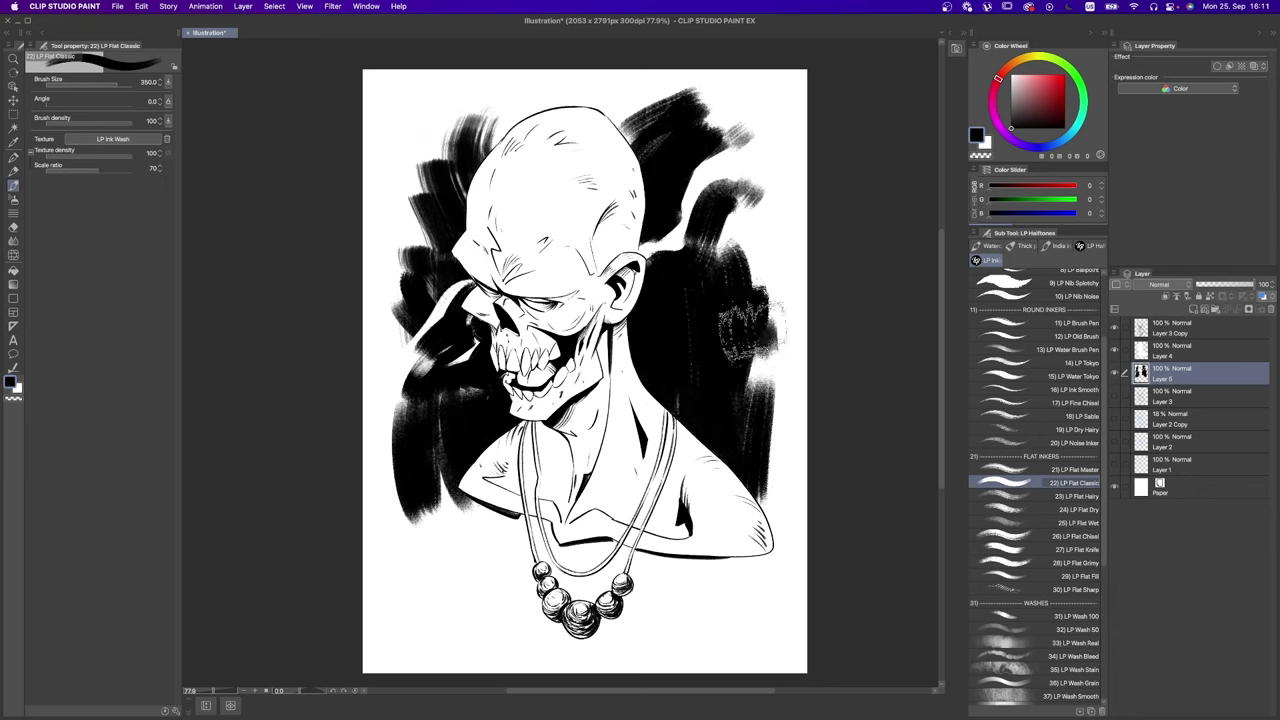
Step: Close the gaps in the black beside the ear, face and near shoulder with LP Flat Classic at size 200
drag(750, 180, 685, 260)
key(x)
mouse_move(490, 270)
mouse_down()
mouse_move(420, 330)
mouse_move(410, 385)
mouse_up()
key(x)
key(x)
drag(460, 320, 395, 370)
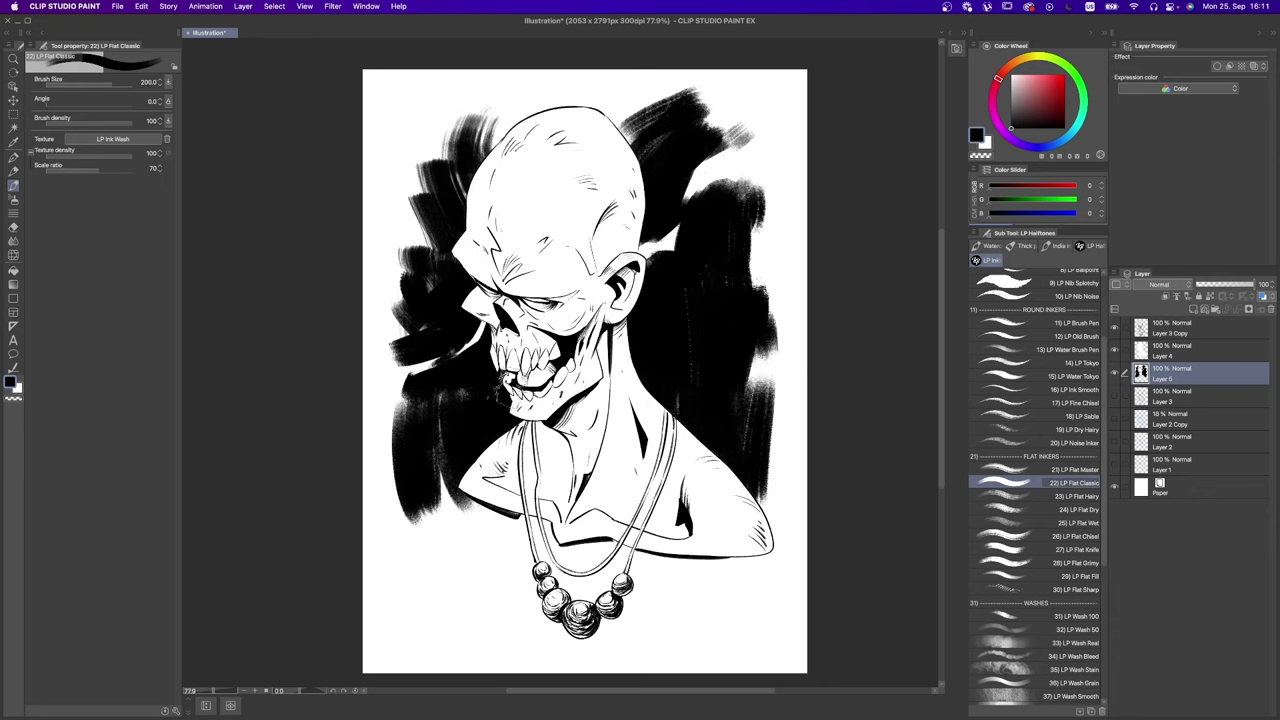
drag(470, 480, 415, 545)
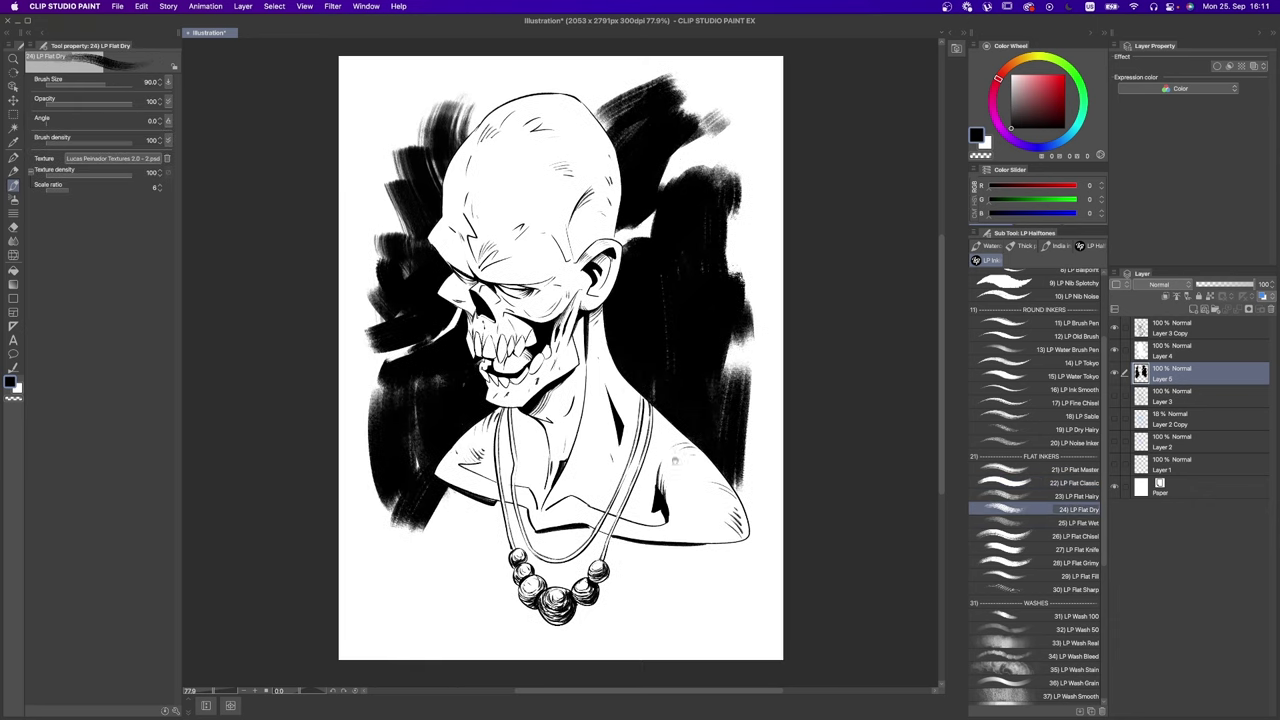
Step: Brush rough black strokes along the background's upper-left edge with an enlarged 24) LP Flat Dry
key(bracketright)
key(bracketright)
key(bracketright)
key(bracketright)
drag(400, 135, 395, 275)
mouse_move(390, 80)
mouse_down()
mouse_move(385, 170)
mouse_move(415, 170)
mouse_up()
key(bracketright)
mouse_move(420, 100)
mouse_down()
mouse_move(405, 200)
mouse_move(395, 165)
mouse_move(445, 180)
mouse_up()
Step: Wear away the outer edges of the black background on both sides with transparent LP Flat Dry strokes at size 250
key(x)
mouse_move(460, 60)
mouse_down()
mouse_move(475, 130)
mouse_move(490, 115)
mouse_up()
mouse_move(435, 80)
mouse_down()
mouse_move(495, 140)
mouse_move(490, 220)
mouse_up()
key(bracketleft)
key(bracketleft)
drag(360, 215, 380, 300)
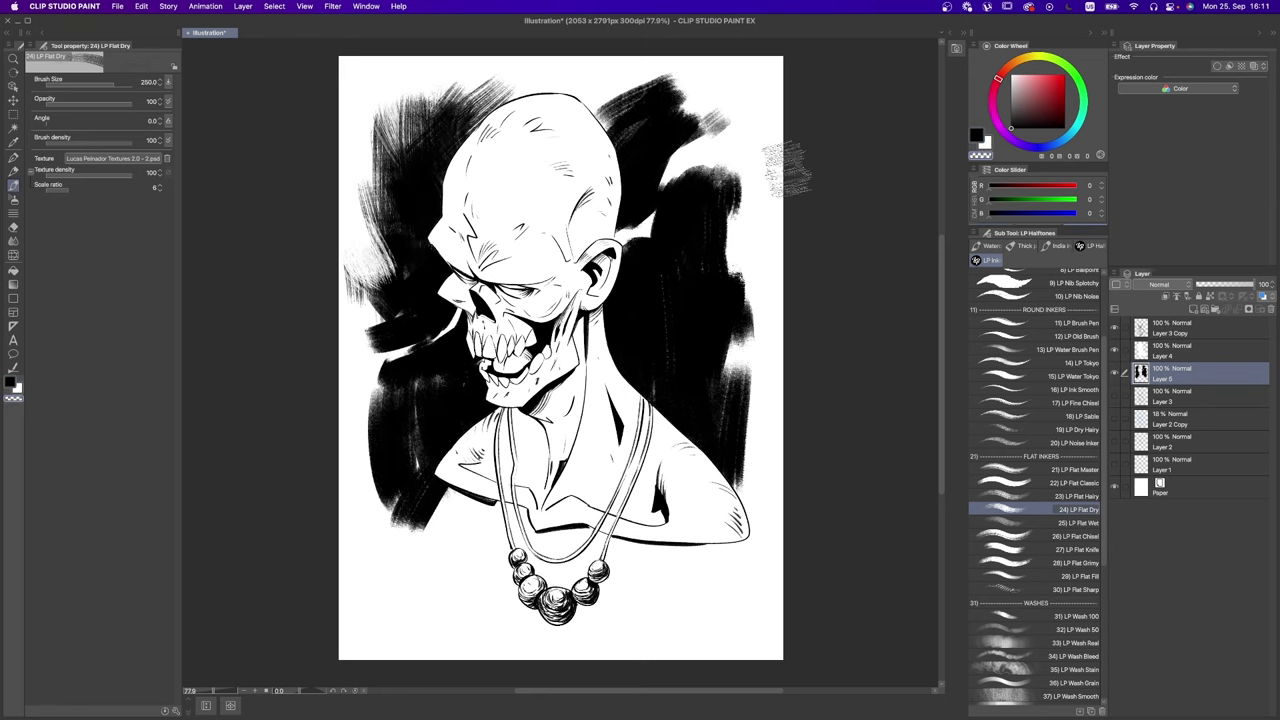
drag(370, 250, 390, 330)
key(bracketright)
drag(705, 100, 660, 240)
drag(740, 270, 720, 390)
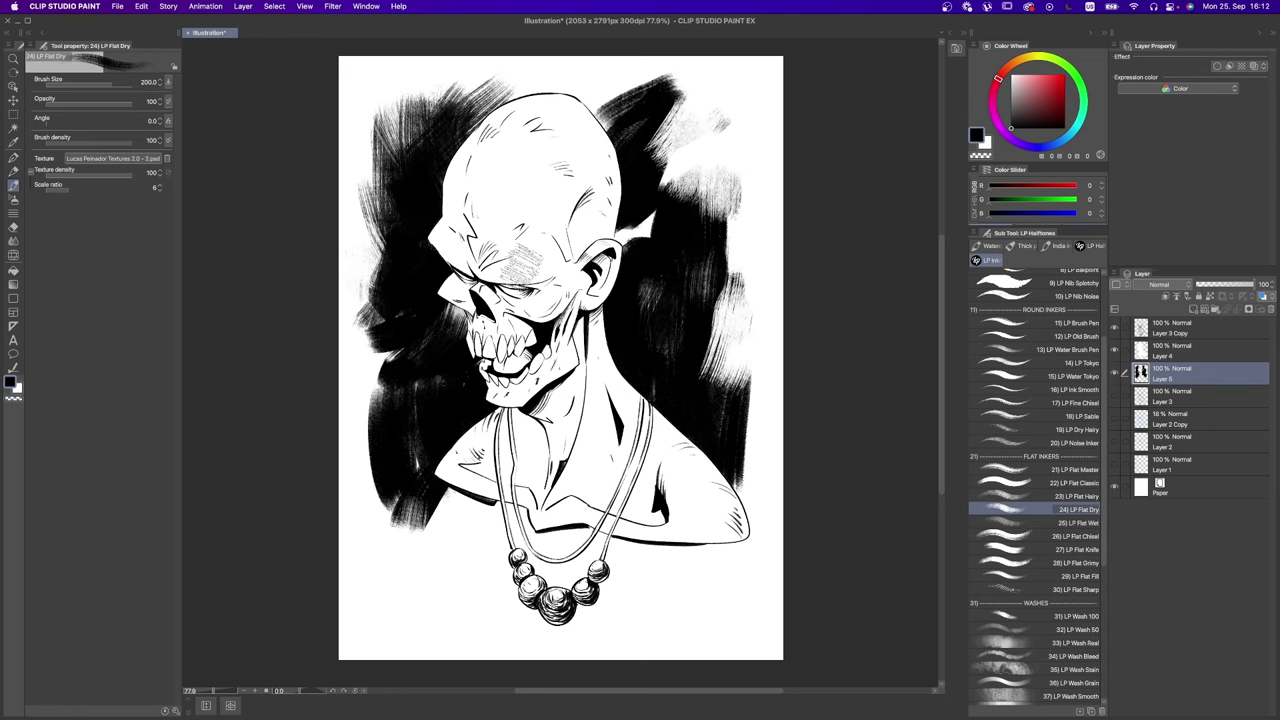
Step: Streak the background around the jaw, behind the ear and along its right edge with LP Flat Dry at sizes 200 and 175
drag(395, 425, 410, 475)
drag(375, 340, 440, 450)
drag(670, 190, 615, 245)
drag(420, 305, 460, 390)
drag(740, 250, 715, 460)
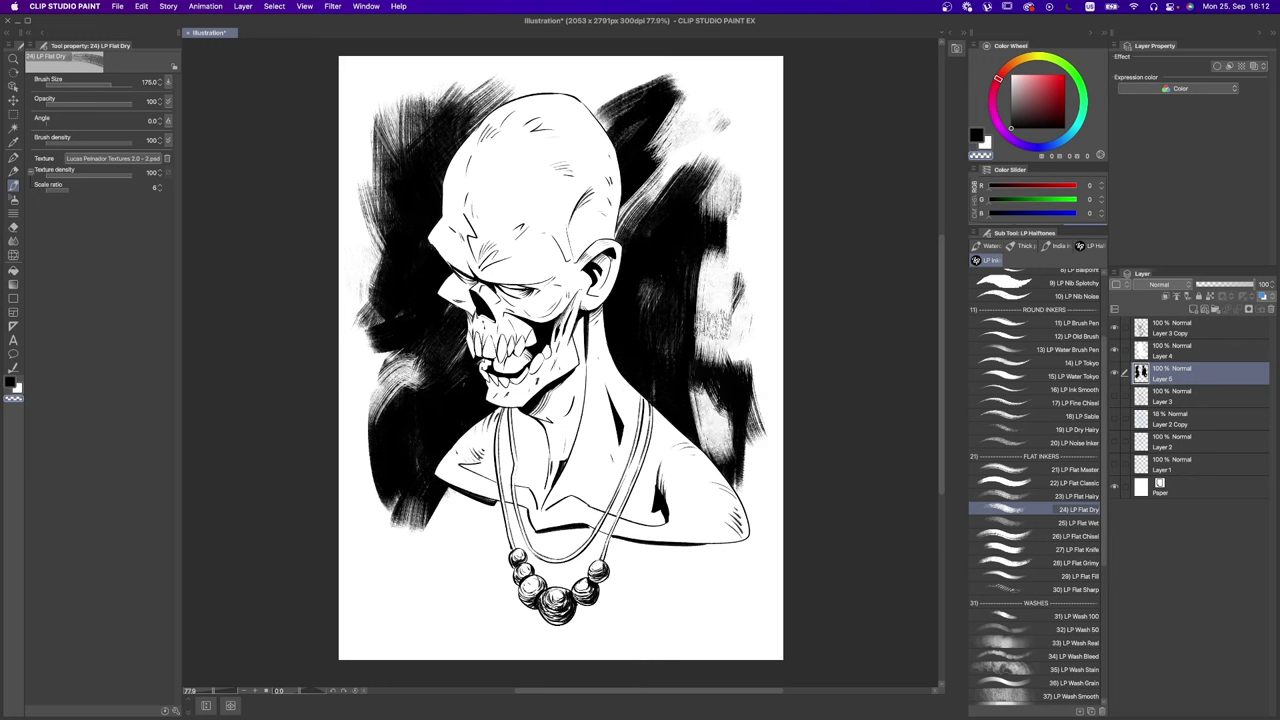
drag(750, 290, 725, 490)
mouse_move(430, 490)
mouse_down()
mouse_move(505, 545)
mouse_move(365, 490)
mouse_up()
drag(460, 360, 355, 450)
Step: Roughen the background in front of the face and up its left edge with 28) LP Flat Grimy at size 300
click(1075, 562)
mouse_move(425, 390)
mouse_down()
mouse_move(365, 565)
mouse_move(340, 455)
mouse_move(430, 360)
mouse_up()
drag(380, 400, 475, 300)
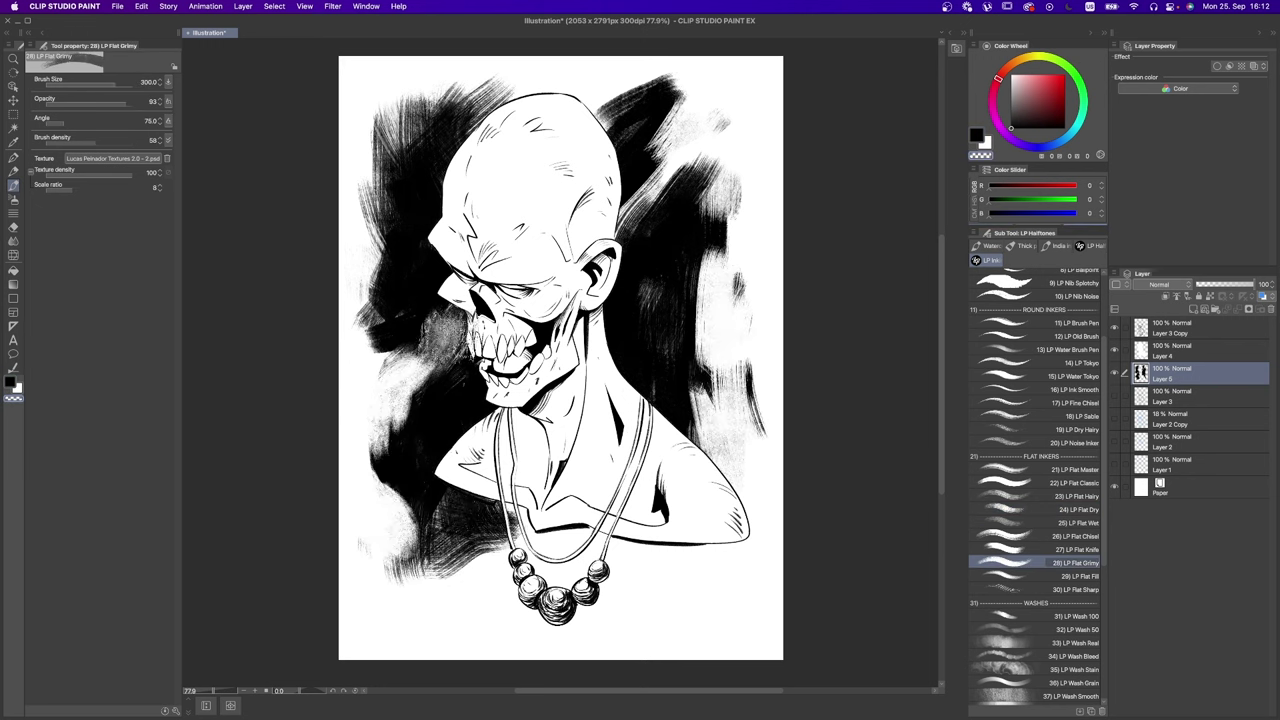
mouse_move(420, 420)
mouse_down()
mouse_move(505, 265)
mouse_move(500, 305)
mouse_up()
mouse_move(440, 360)
mouse_down()
mouse_move(530, 260)
mouse_move(385, 305)
mouse_move(340, 240)
mouse_up()
drag(395, 320, 345, 185)
drag(478, 120, 425, 62)
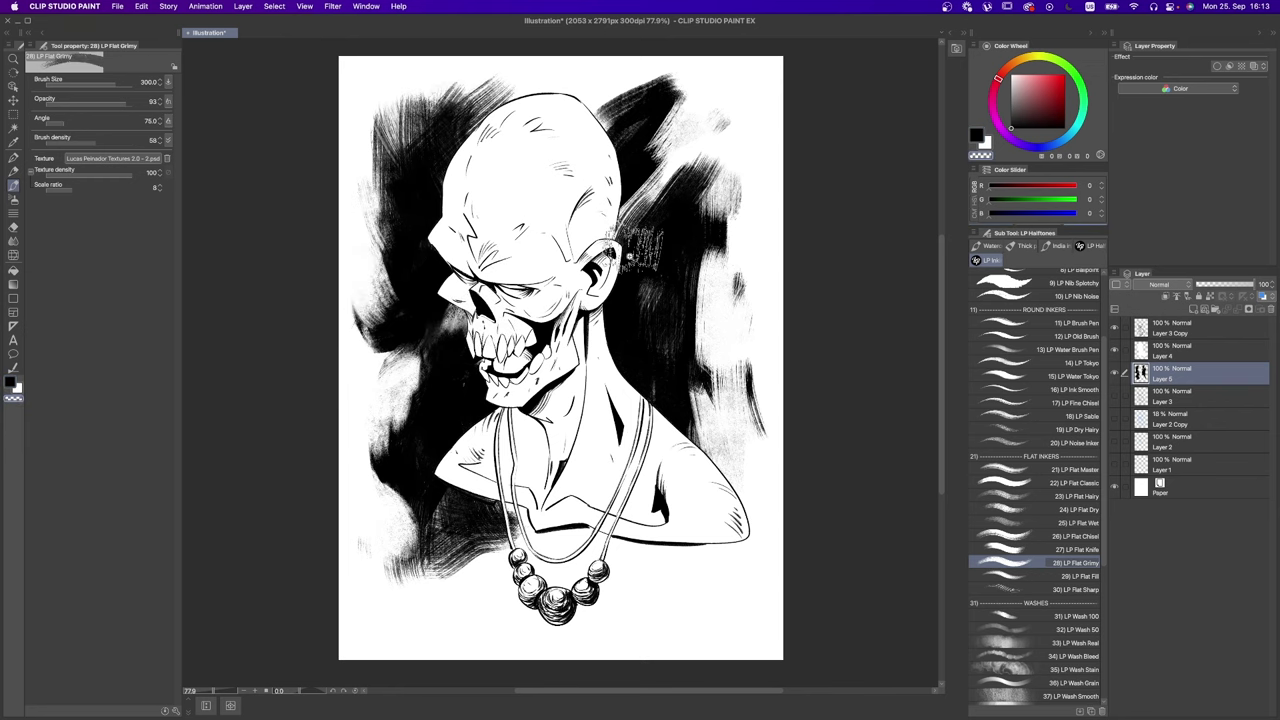
Step: Rework the black background around the head and jaw with LP Flat Grimy at size 350, undoing unwanted strokes
key(ctrl+minus)
key(b)
key(ctrl+z)
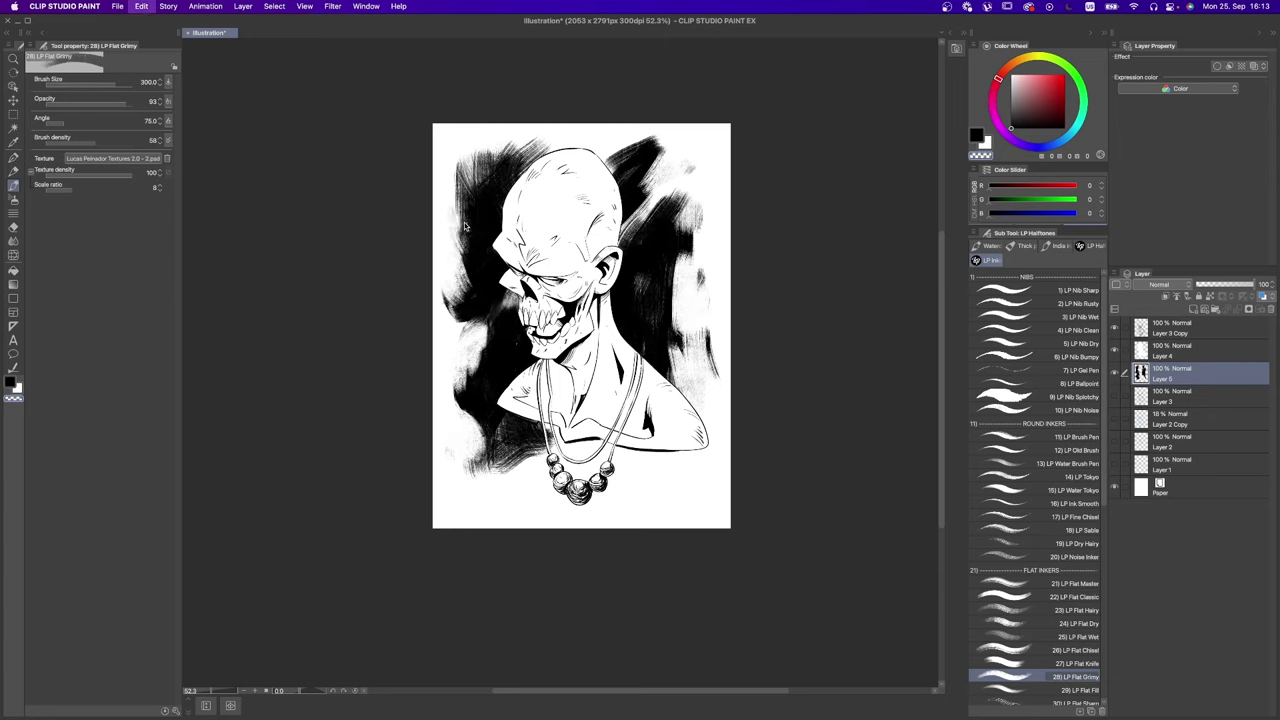
key(ctrl+z)
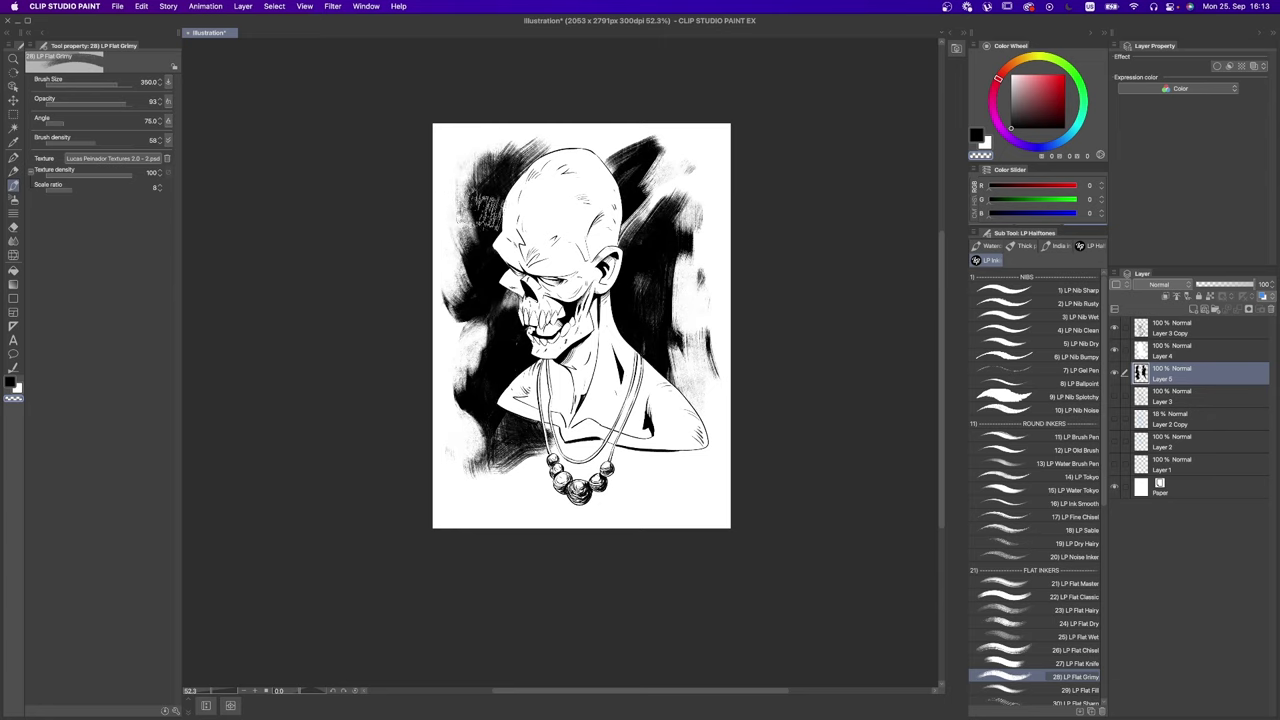
drag(520, 212, 550, 248)
key(super+z)
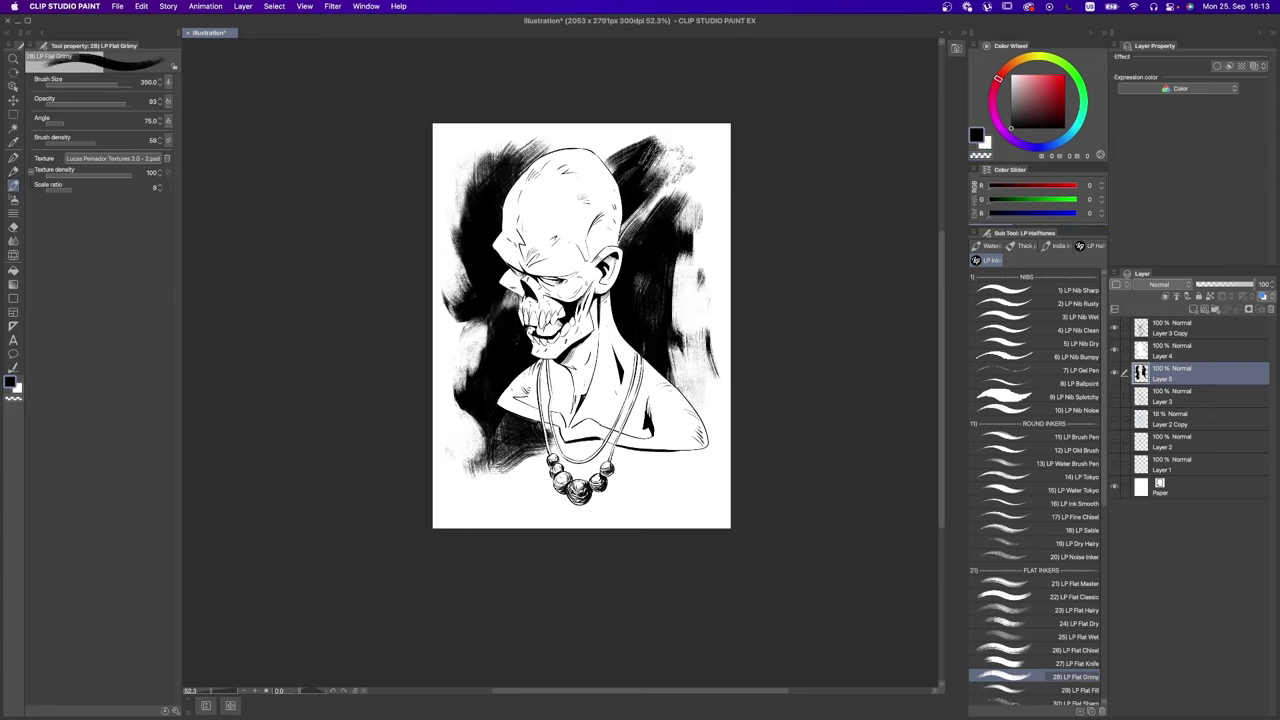
drag(612, 150, 590, 198)
key(super+z)
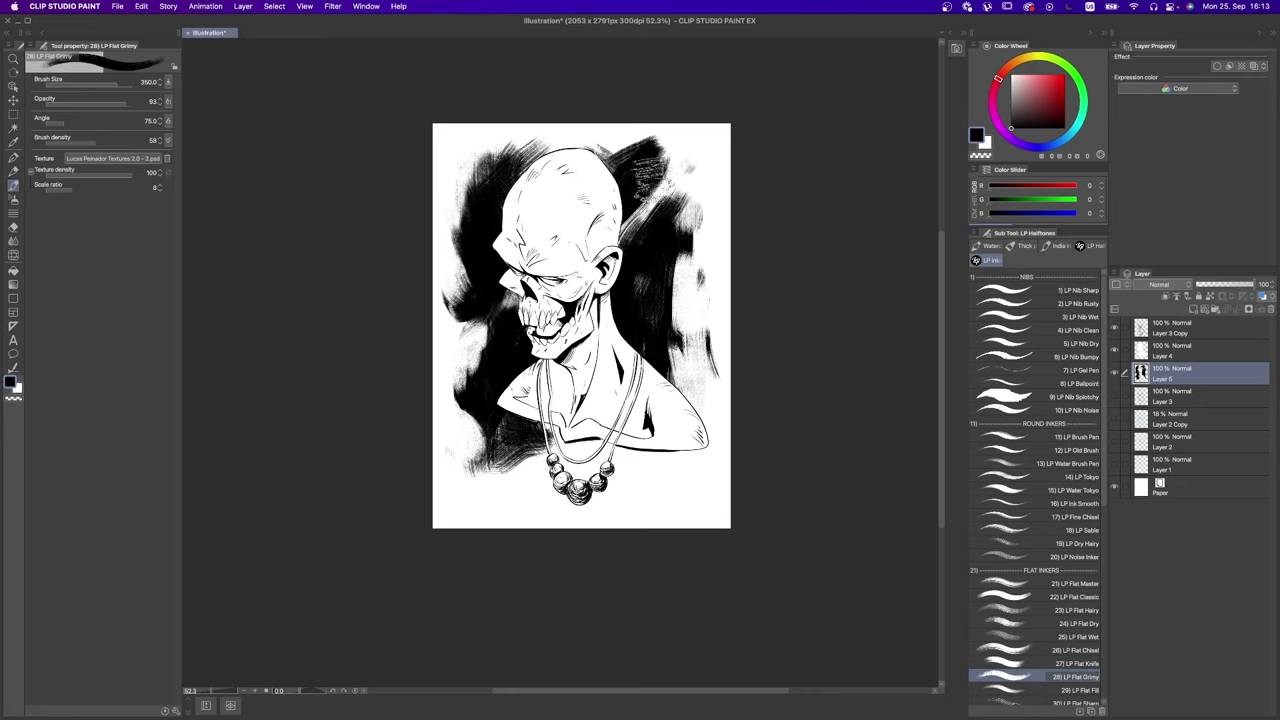
mouse_move(488, 305)
mouse_down()
mouse_move(520, 335)
mouse_move(515, 370)
mouse_up()
key(super+z)
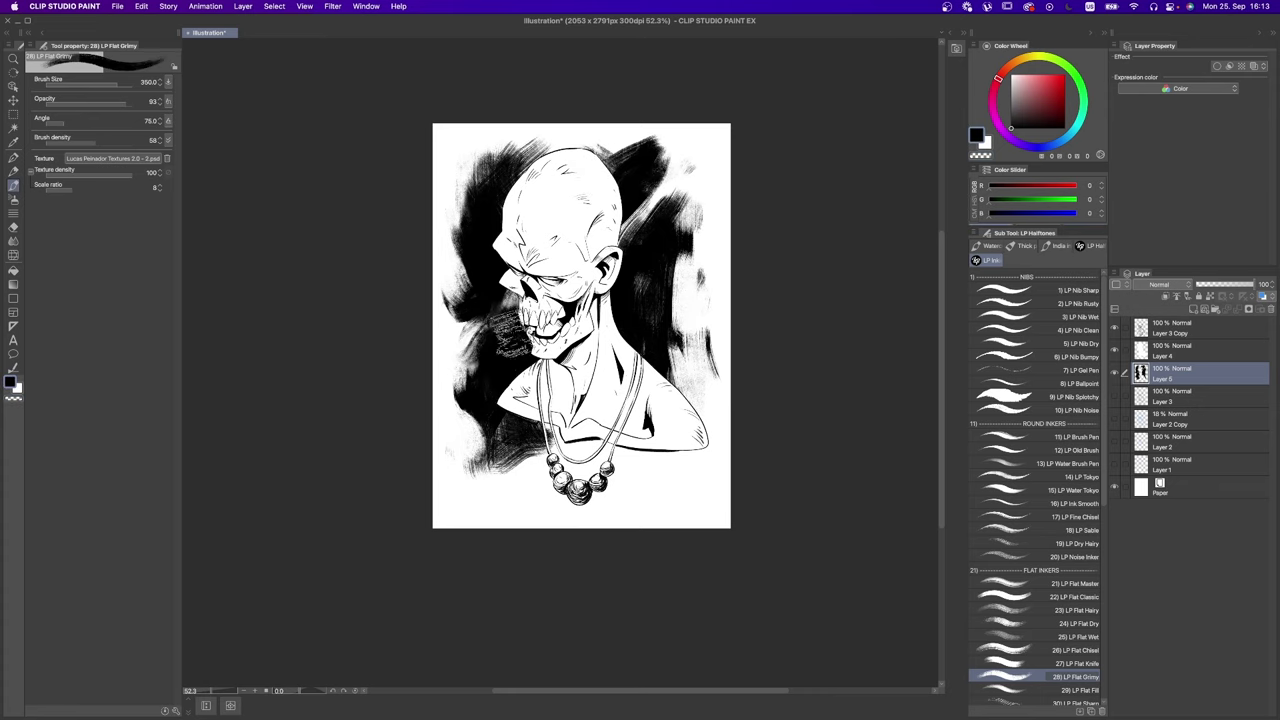
key(super+z)
drag(515, 300, 560, 335)
key(super+z)
Step: Add hard-edged strokes to the background's lower left and right side with 27) LP Flat Knife at sizes 250 and 350
click(1075, 663)
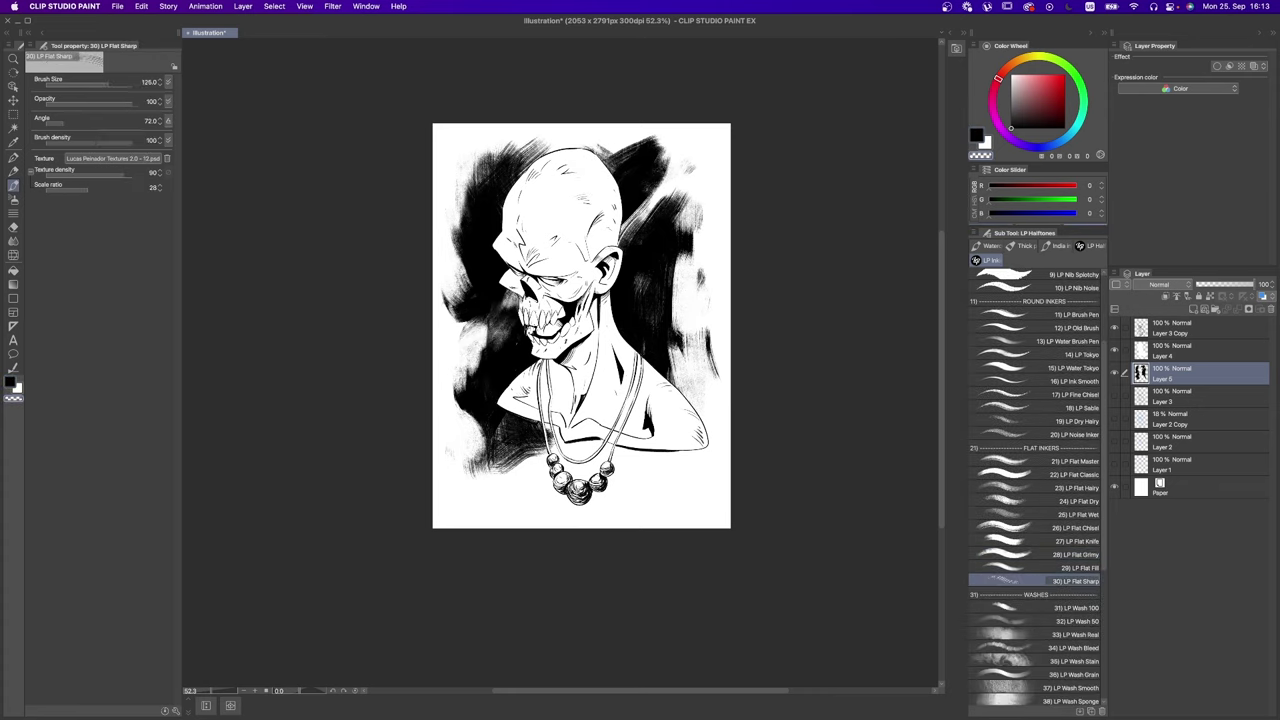
scroll(1035, 490, down, 4)
drag(472, 466, 530, 418)
mouse_move(455, 395)
mouse_down()
mouse_move(490, 315)
mouse_move(518, 292)
mouse_up()
key(super+z)
drag(675, 265, 690, 395)
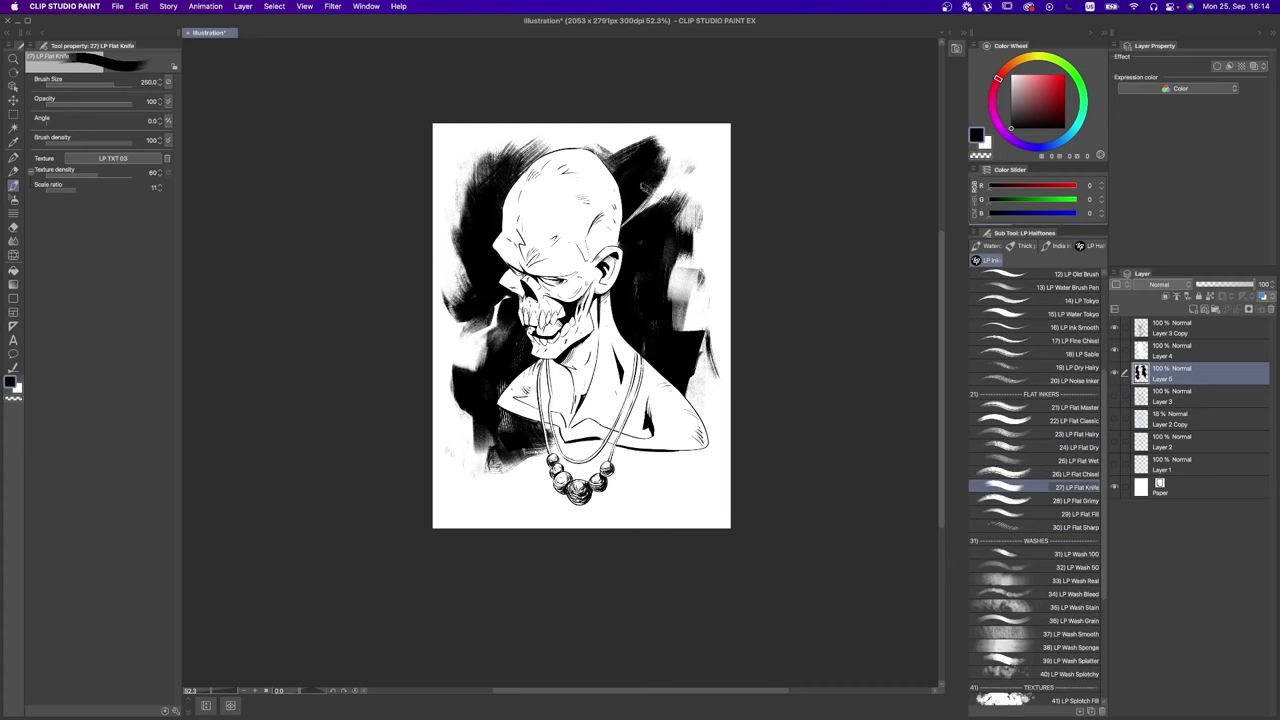
key(super+minus)
key(c)
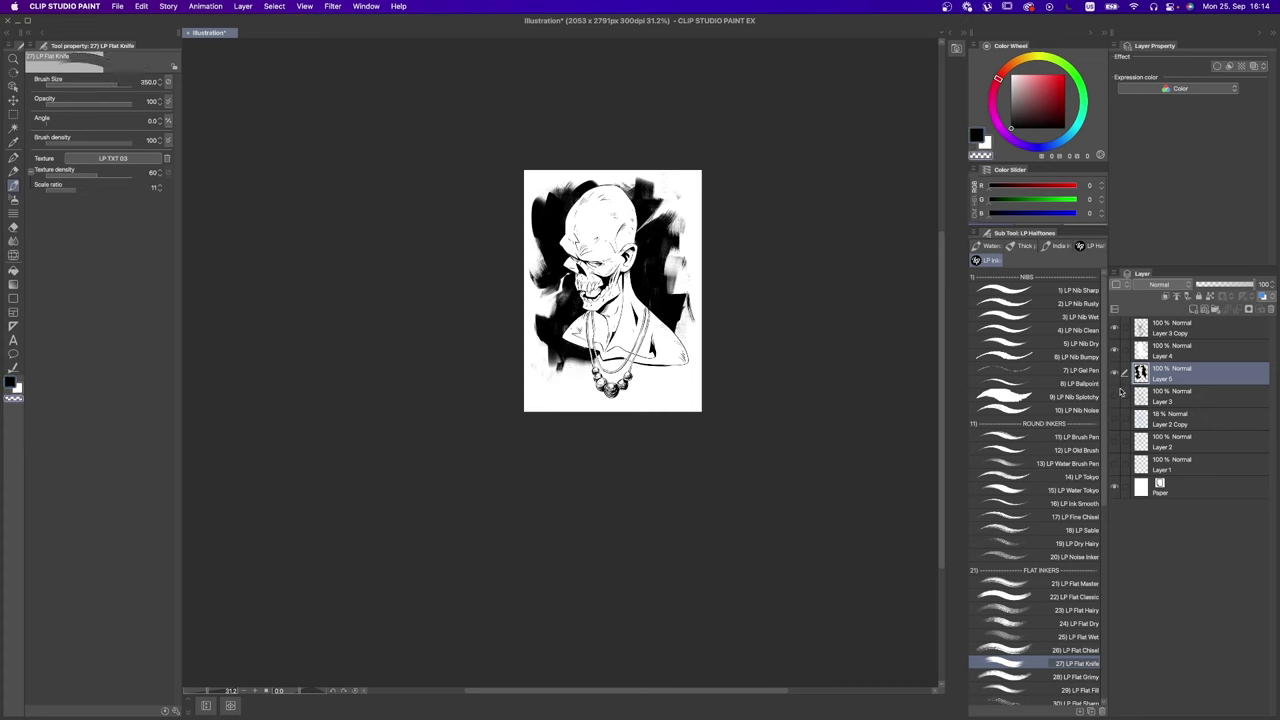
Step: Erase splotches from the black in front of the jaw with 41) LP Splotch Fill in transparent colour at size 200
scroll(1104, 370, down, 10)
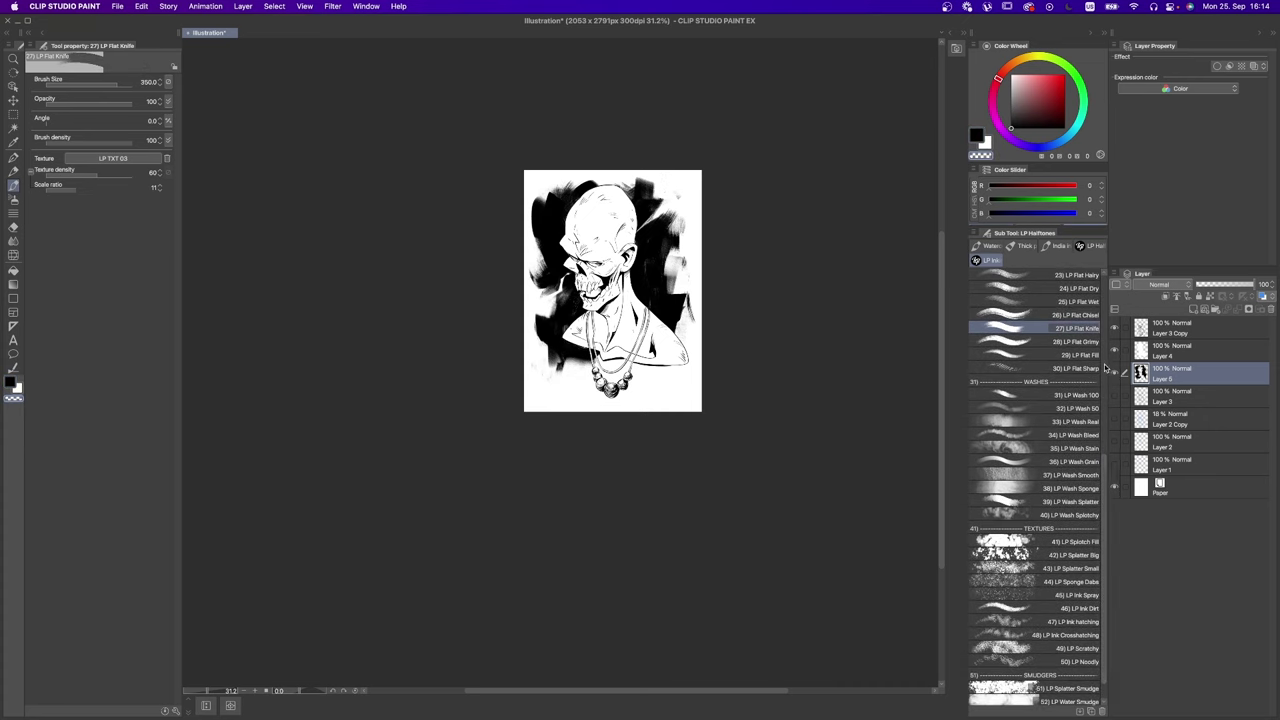
scroll(1100, 400, down, 1)
click(1060, 543)
click(1060, 556)
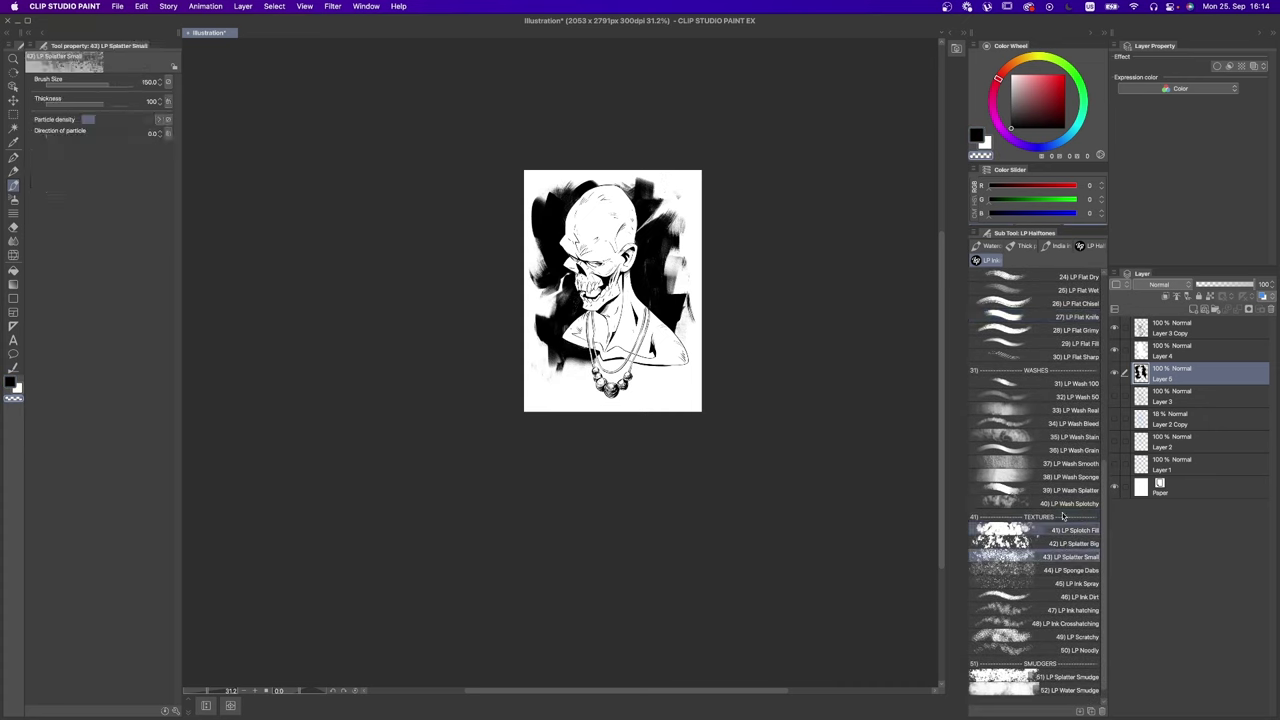
click(1065, 530)
click(552, 320)
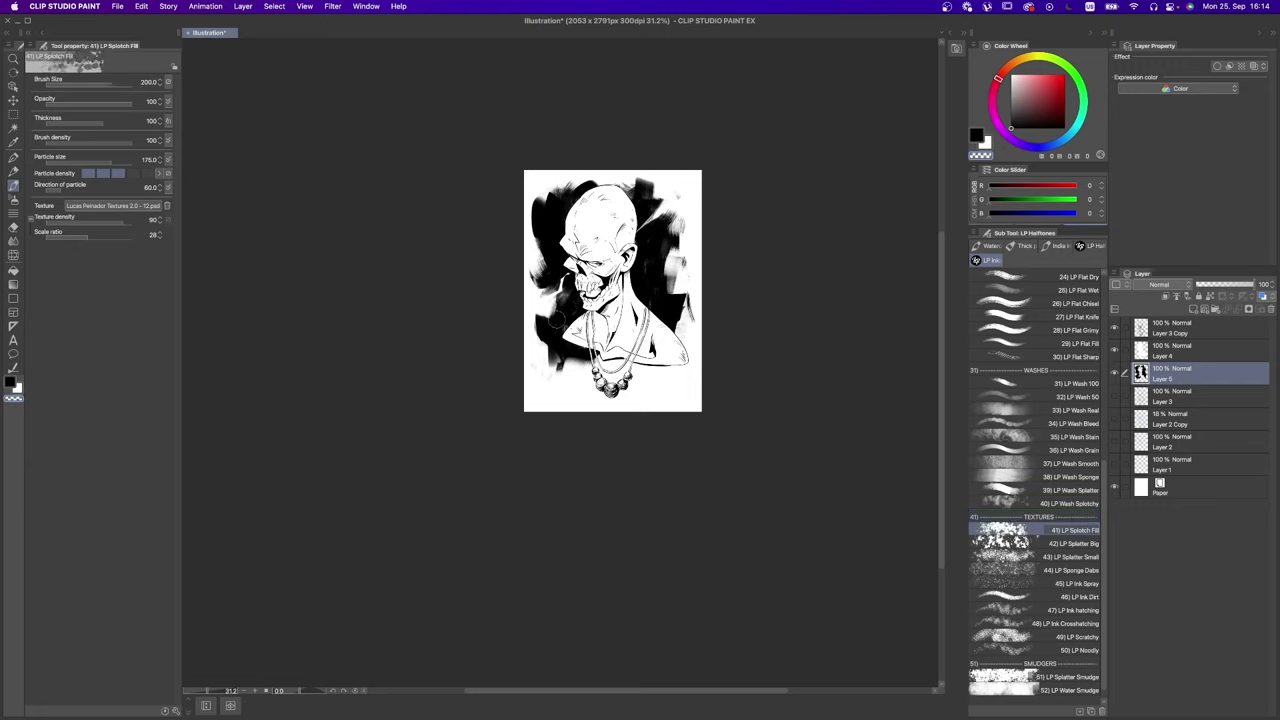
drag(552, 320, 554, 318)
Step: Dab black splotches along the background's left and right edges with LP Splotch Fill at sizes 100 and 250
key(bracketleft)
key(bracketleft)
key(bracketleft)
key(bracketleft)
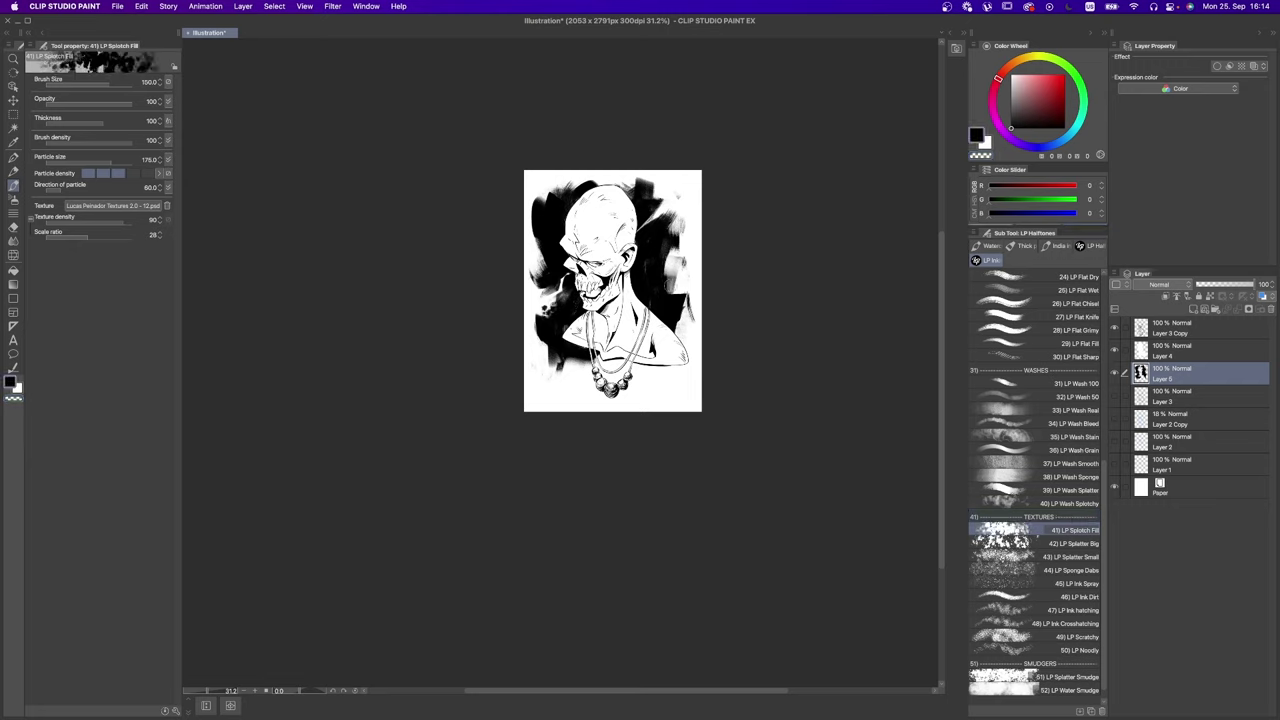
key(bracketright)
key(bracketright)
key(bracketright)
key(bracketright)
key(bracketright)
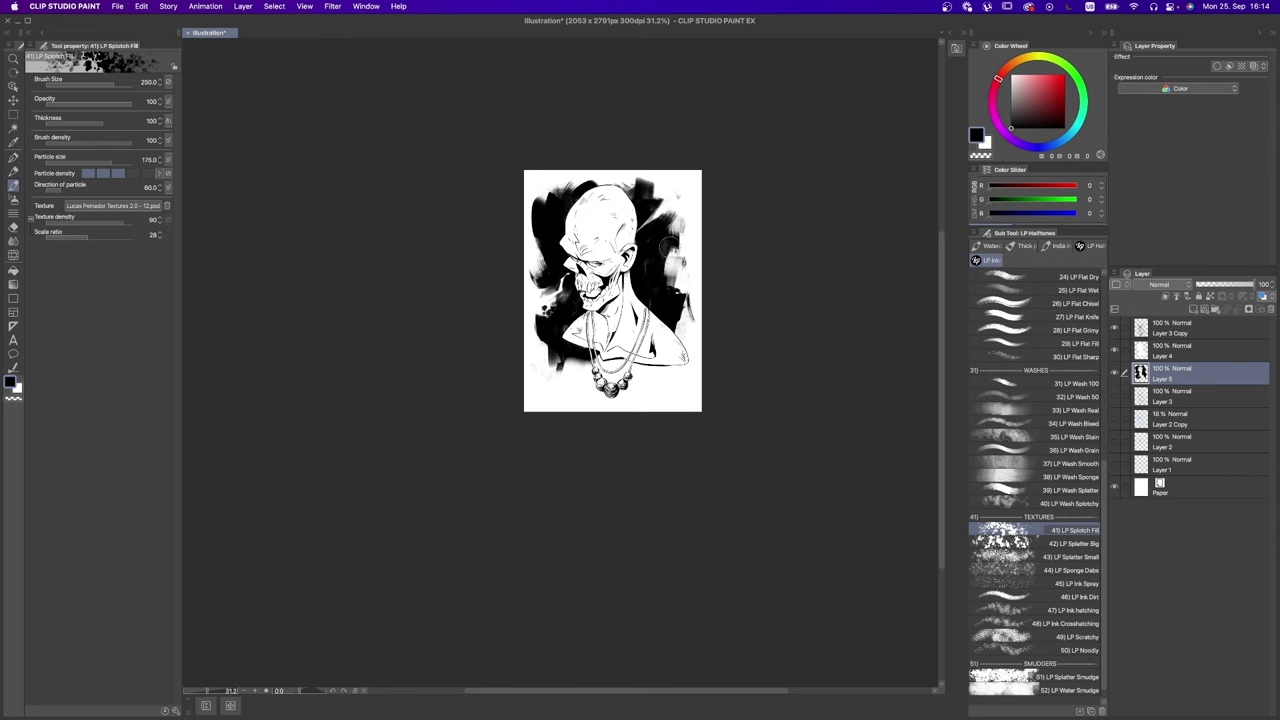
Step: Add dirt texture to the black background in front of the jaw and beside the head with 46) LP Ink Dirt at size 250
click(1000, 543)
scroll(634, 224, up, 3)
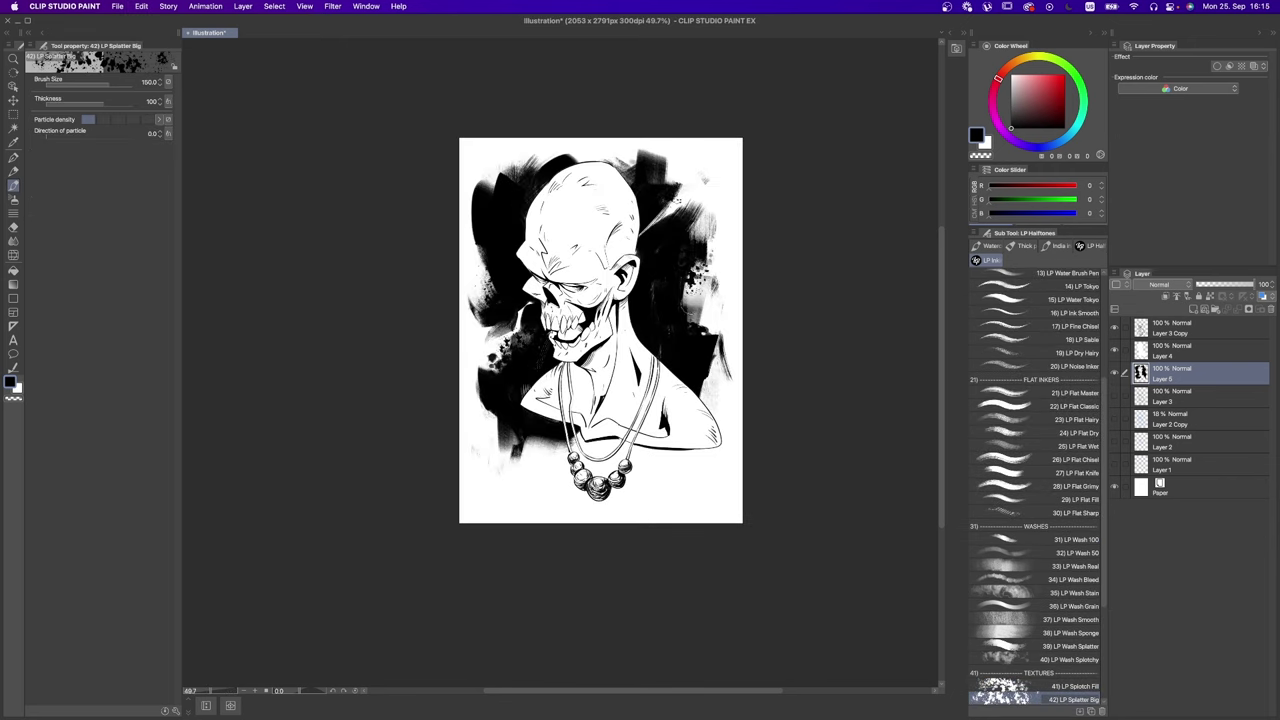
scroll(1030, 500, down, 4)
click(1040, 556)
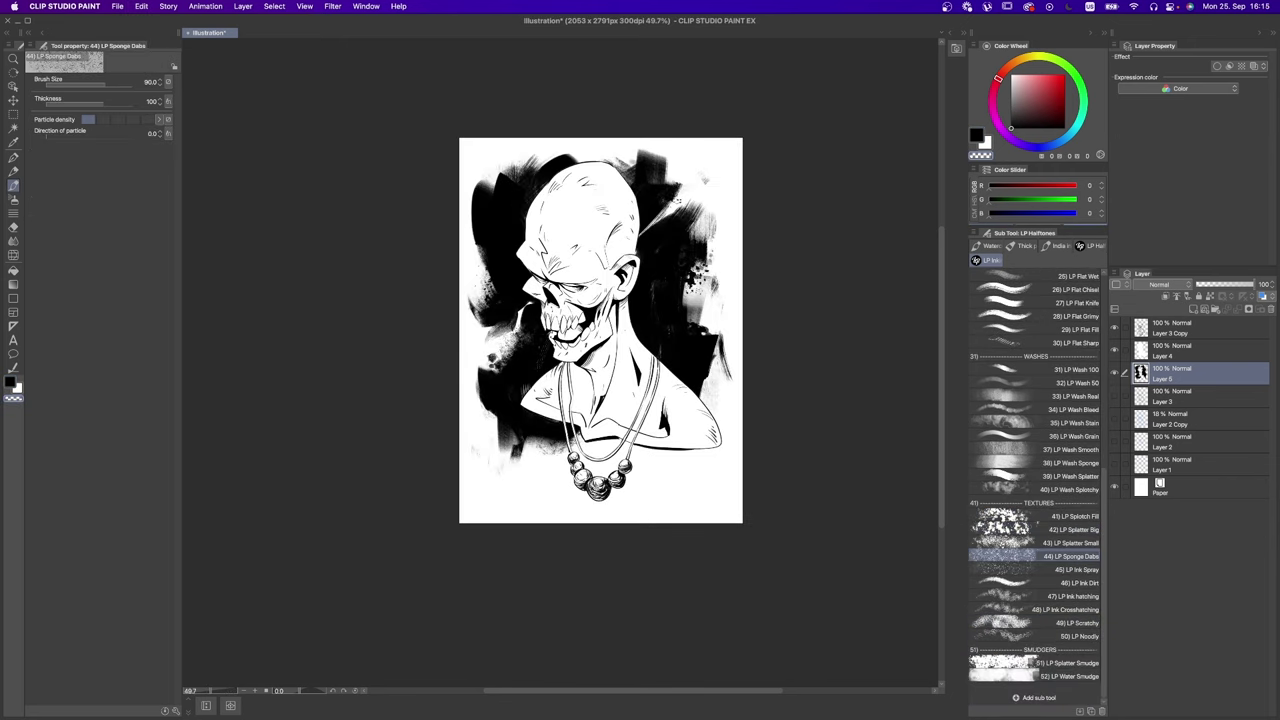
click(1040, 582)
drag(485, 335, 510, 365)
key(super+z)
key(bracketleft)
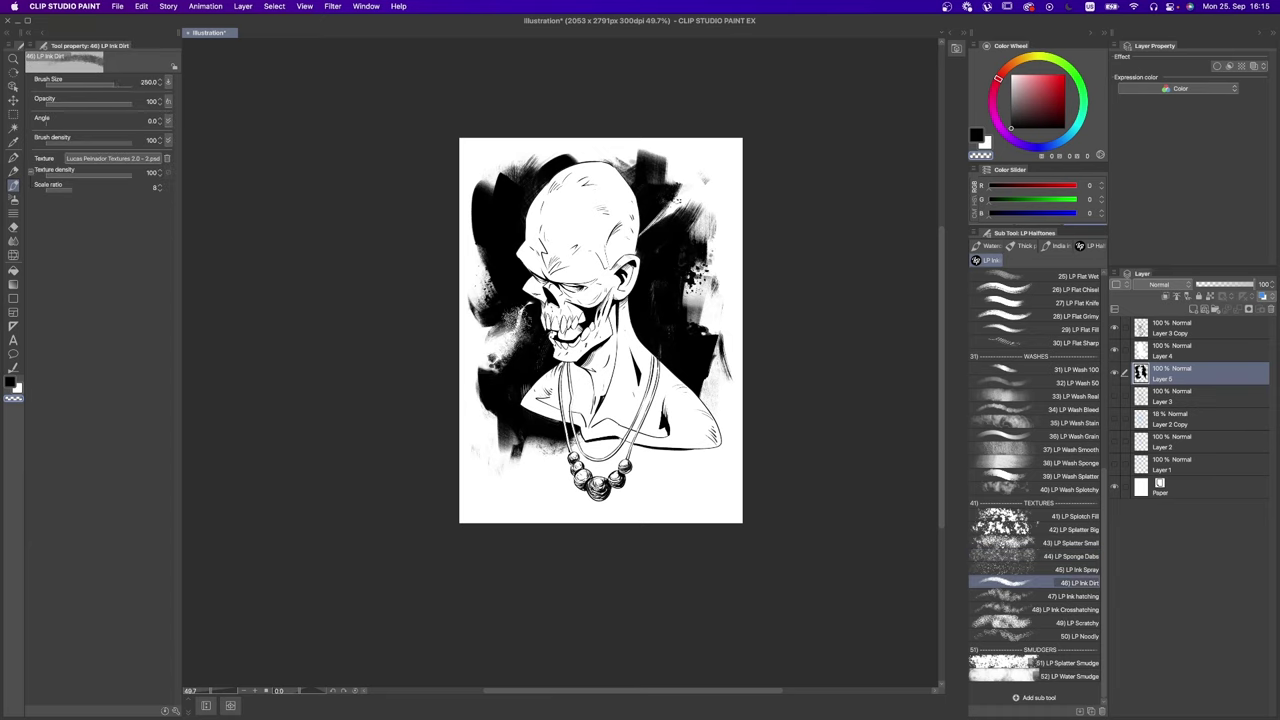
drag(498, 345, 488, 358)
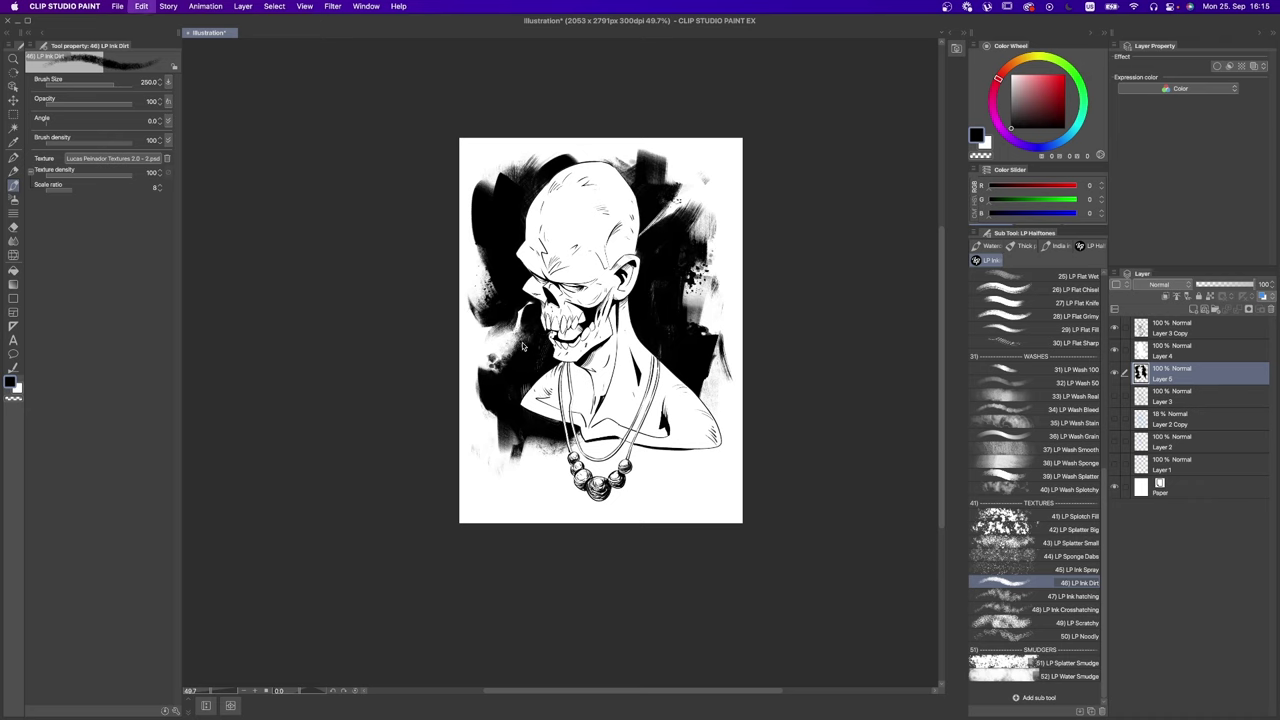
drag(660, 190, 680, 215)
Step: Roughen the background behind the neck and shoulder with LP Ink Dirt at size 450
key(bracketright)
key(bracketright)
key(bracketright)
key(bracketright)
drag(694, 280, 716, 355)
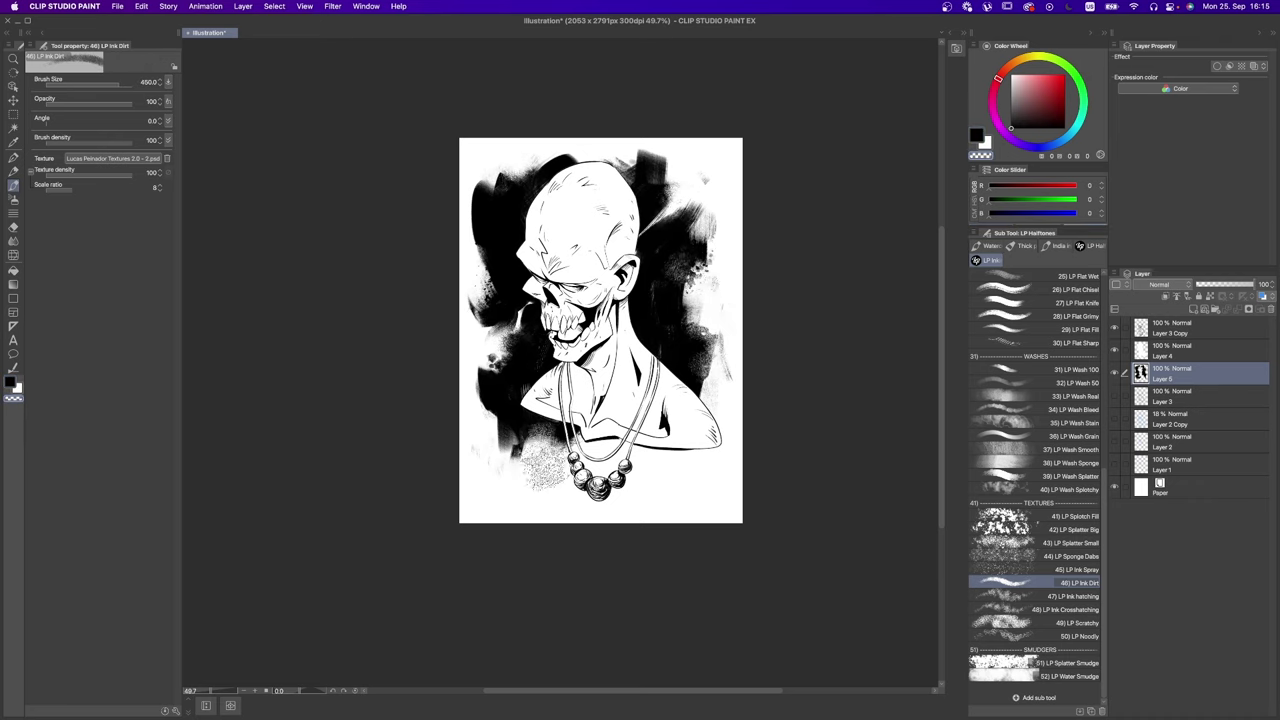
Step: Spray fine speckles into the background on both sides with 45) LP Ink Spray at sizes 175 and 200, undoing unwanted strokes
key(comma)
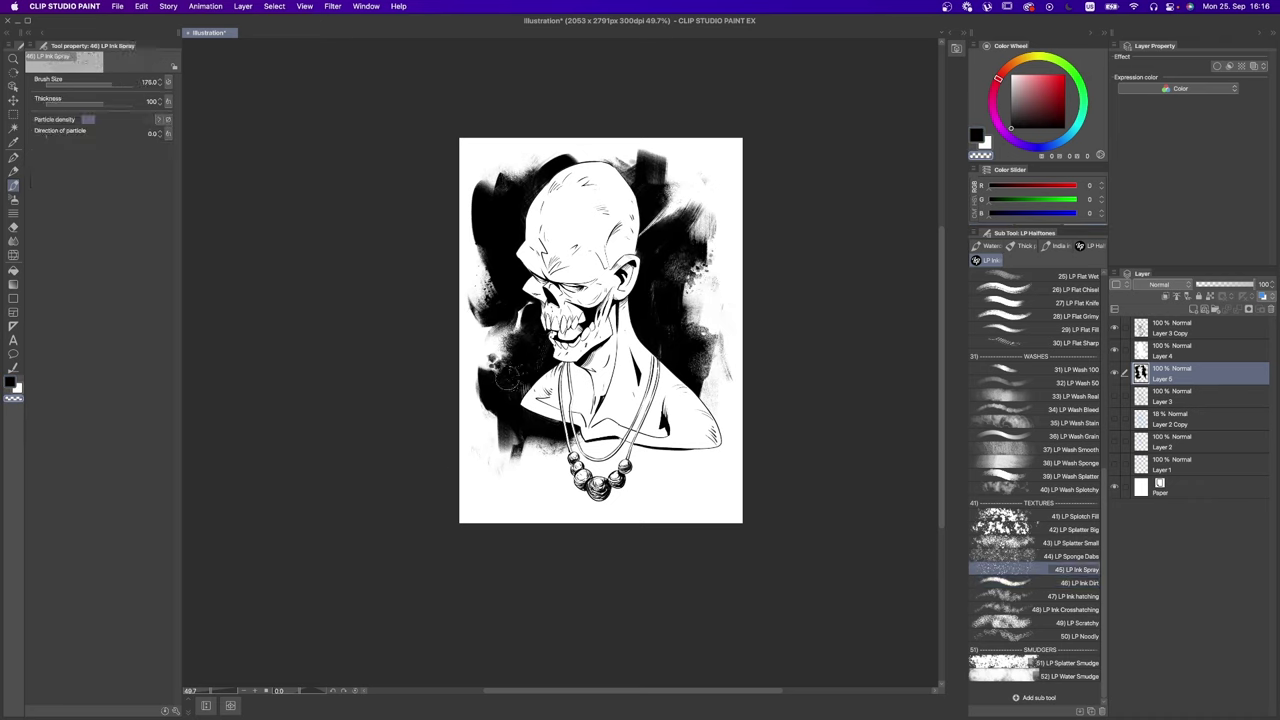
key(super+z)
key(super+z)
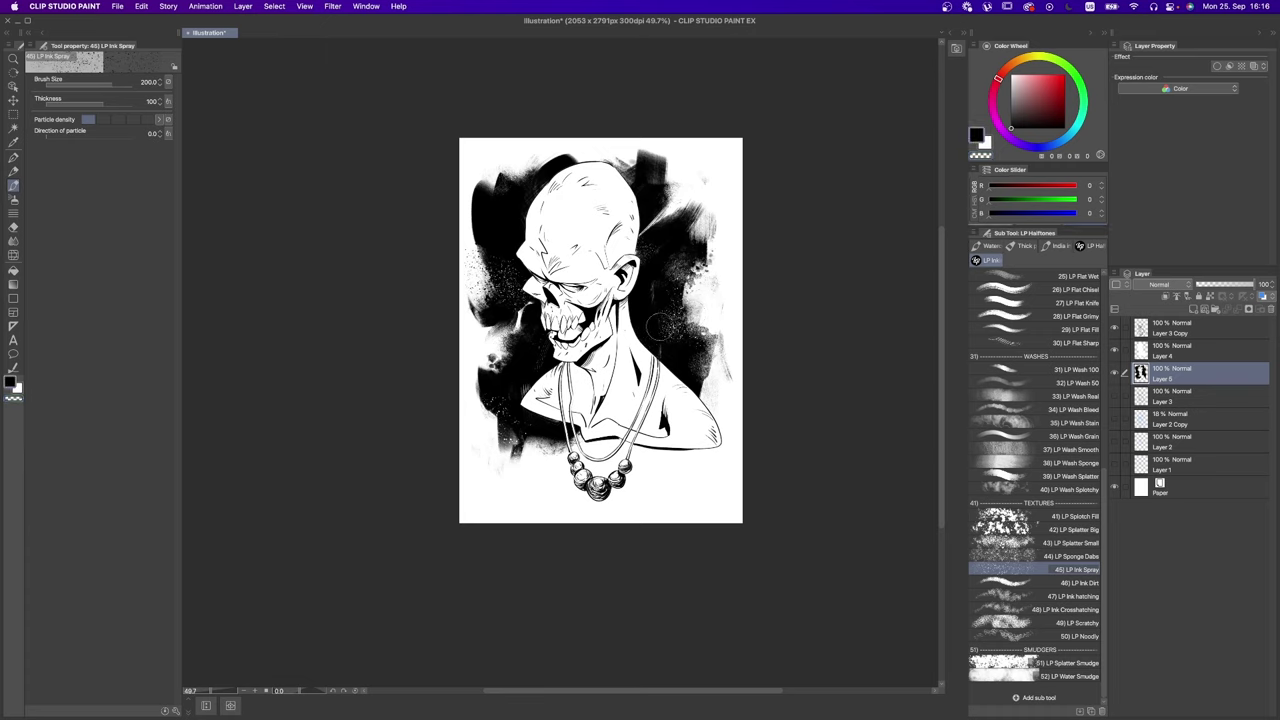
Step: Brush a splotchy wash into the black behind the neck and shoulder with 40) LP Wash Splotchy
key(comma)
key(comma)
key(comma)
key(comma)
key(comma)
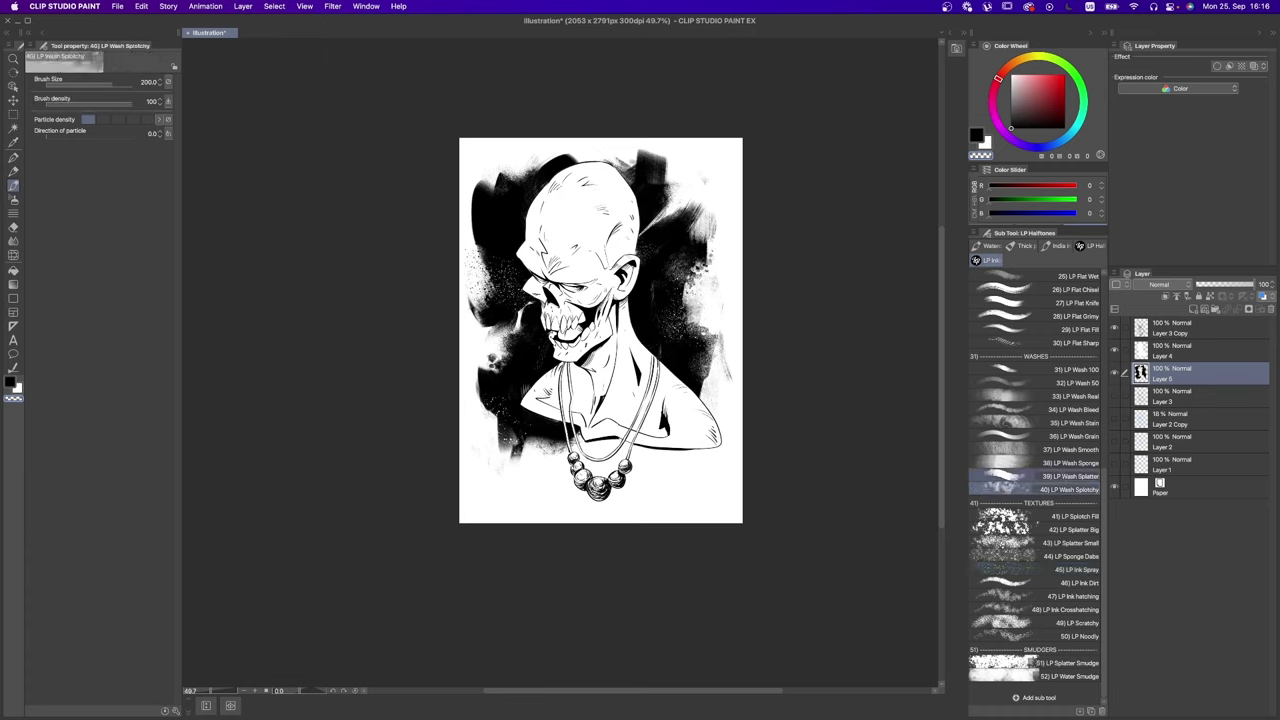
drag(690, 345, 720, 306)
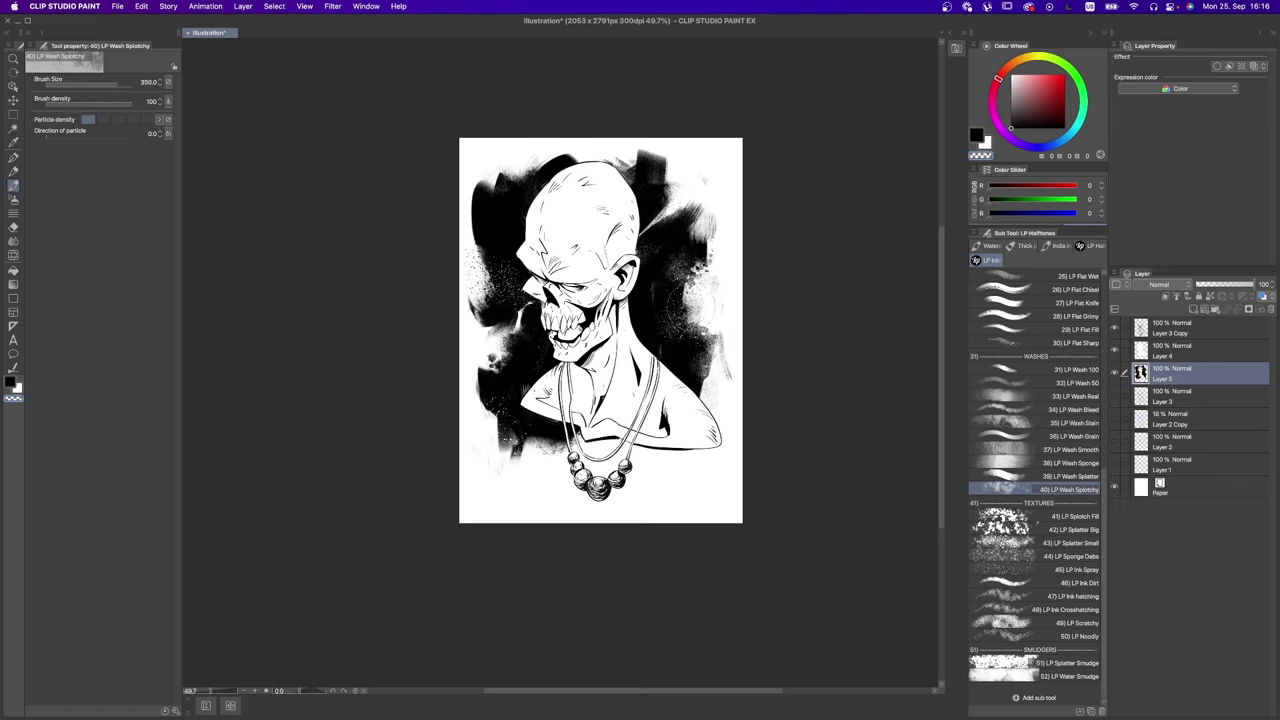
Step: Stain the black background just above the back shoulder with 35) LP Wash Stain at size 400
key(comma)
key(comma)
key(comma)
key(comma)
key(comma)
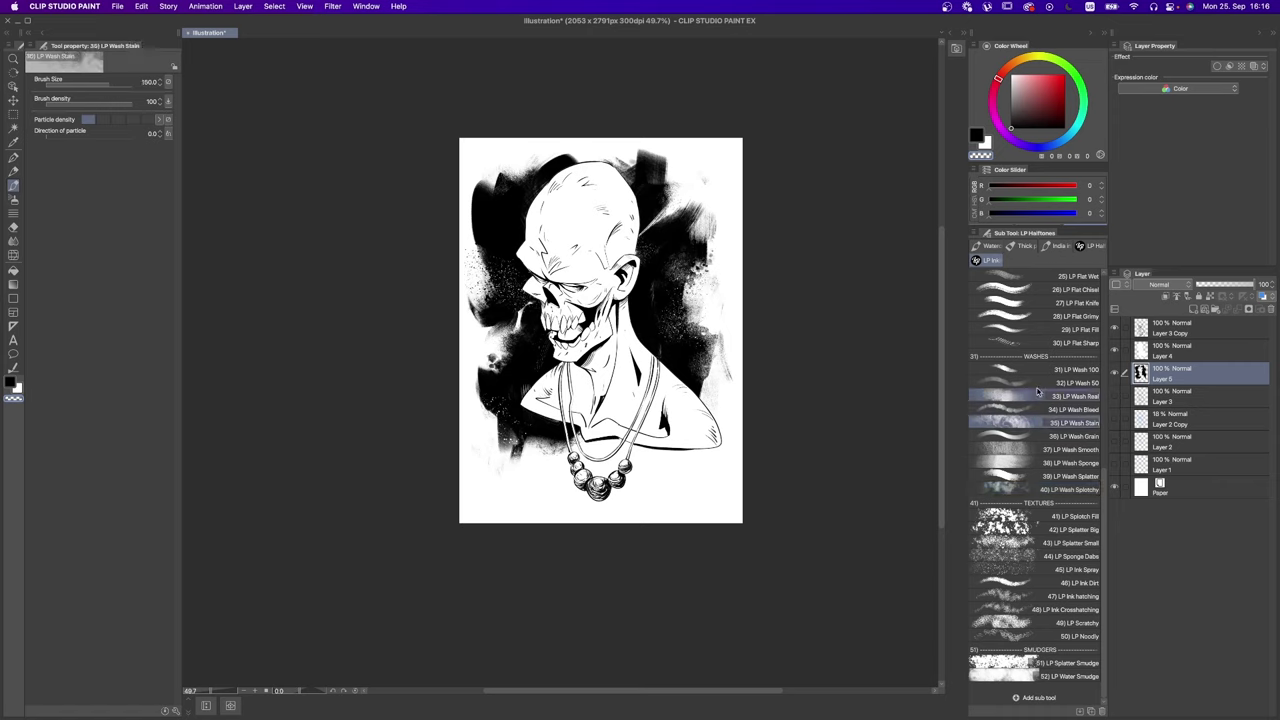
key(bracketright)
key(bracketright)
key(bracketright)
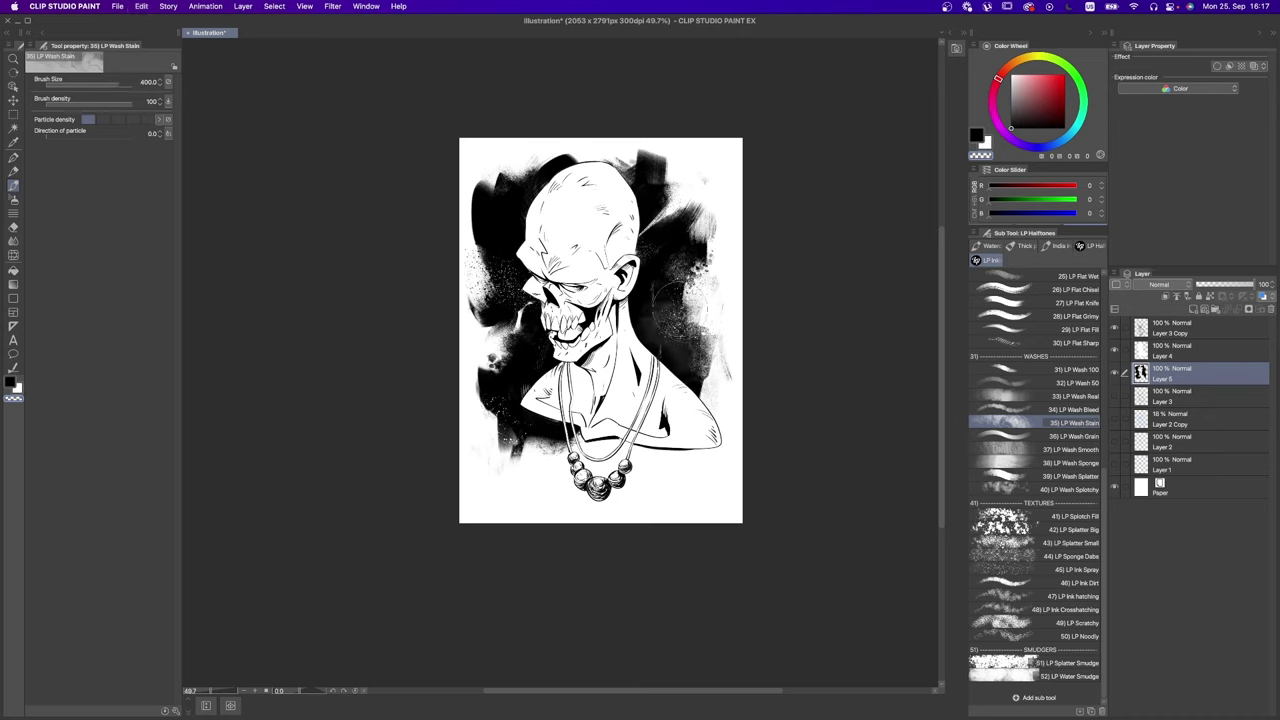
drag(666, 345, 688, 336)
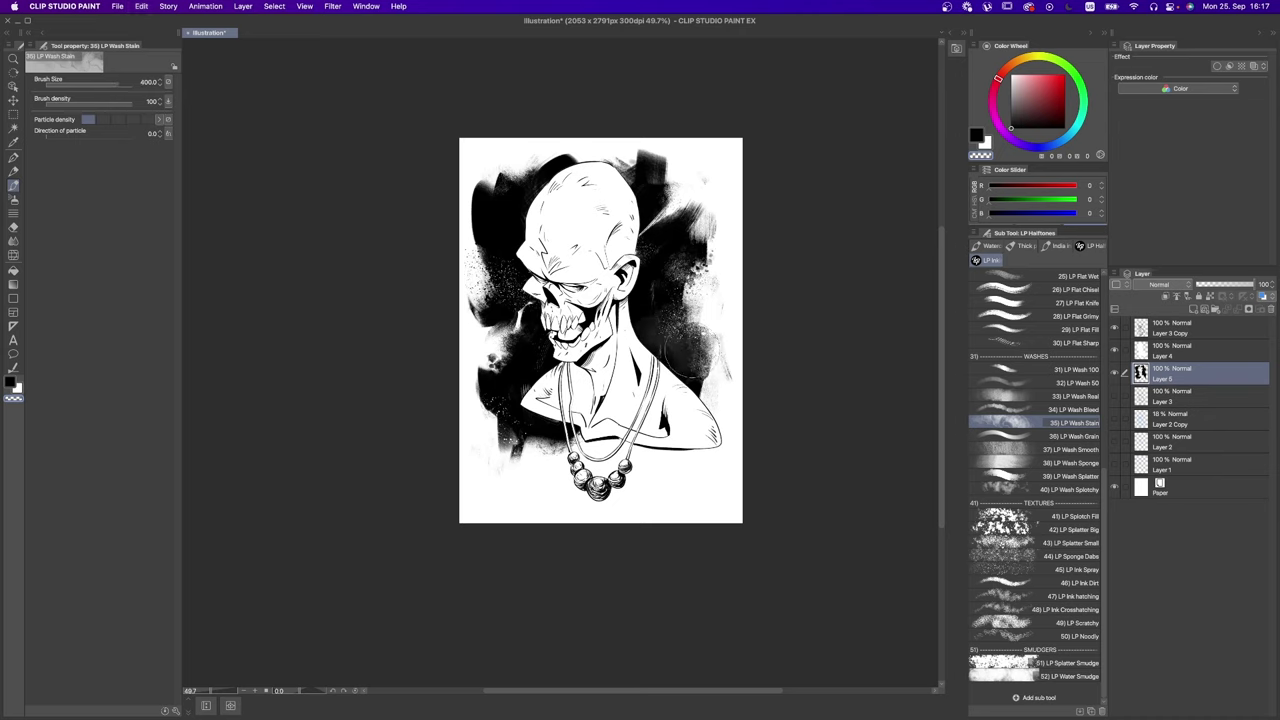
Step: Undo the last stroke and work the background's lower left edge with 33) LP Wash Real at sizes 400 and 450
click(1061, 397)
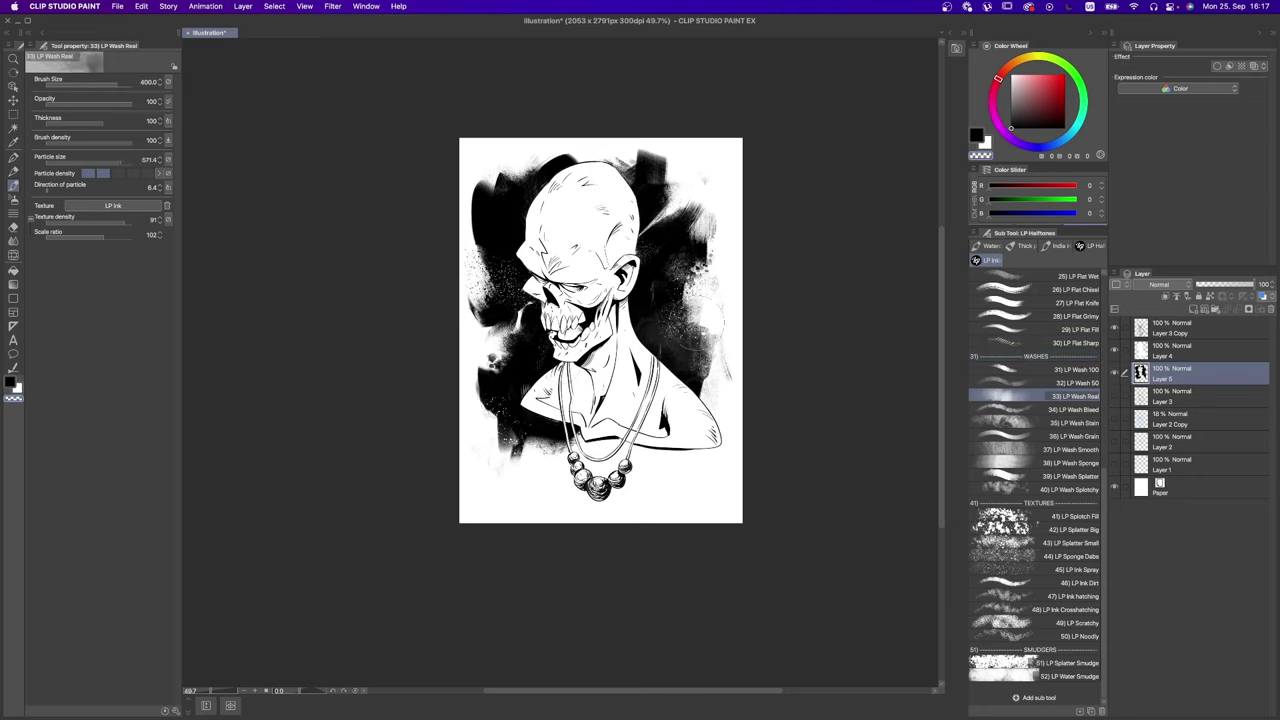
key(super+z)
mouse_move(504, 392)
mouse_down()
mouse_move(510, 428)
mouse_move(499, 424)
mouse_up()
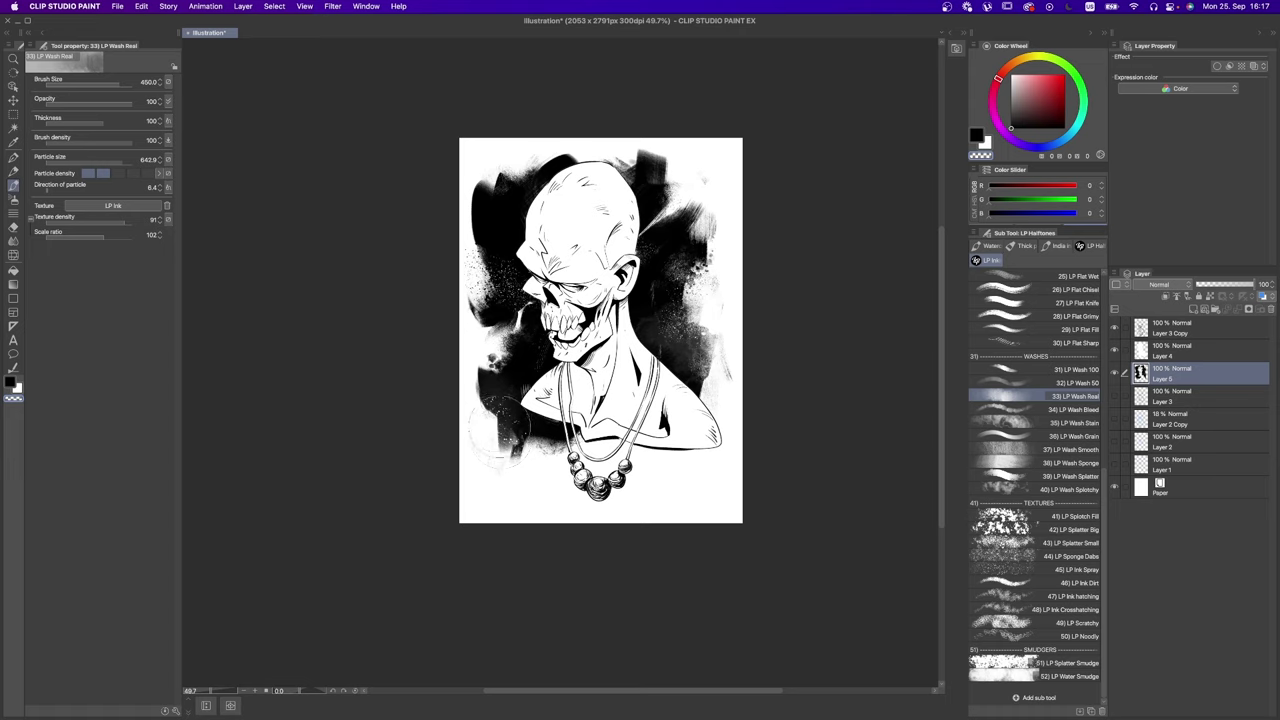
Step: Break up the background's outer edges and the area above the head with 34) LP Wash Bleed at sizes 600 and 700
click(1074, 410)
key(super+z)
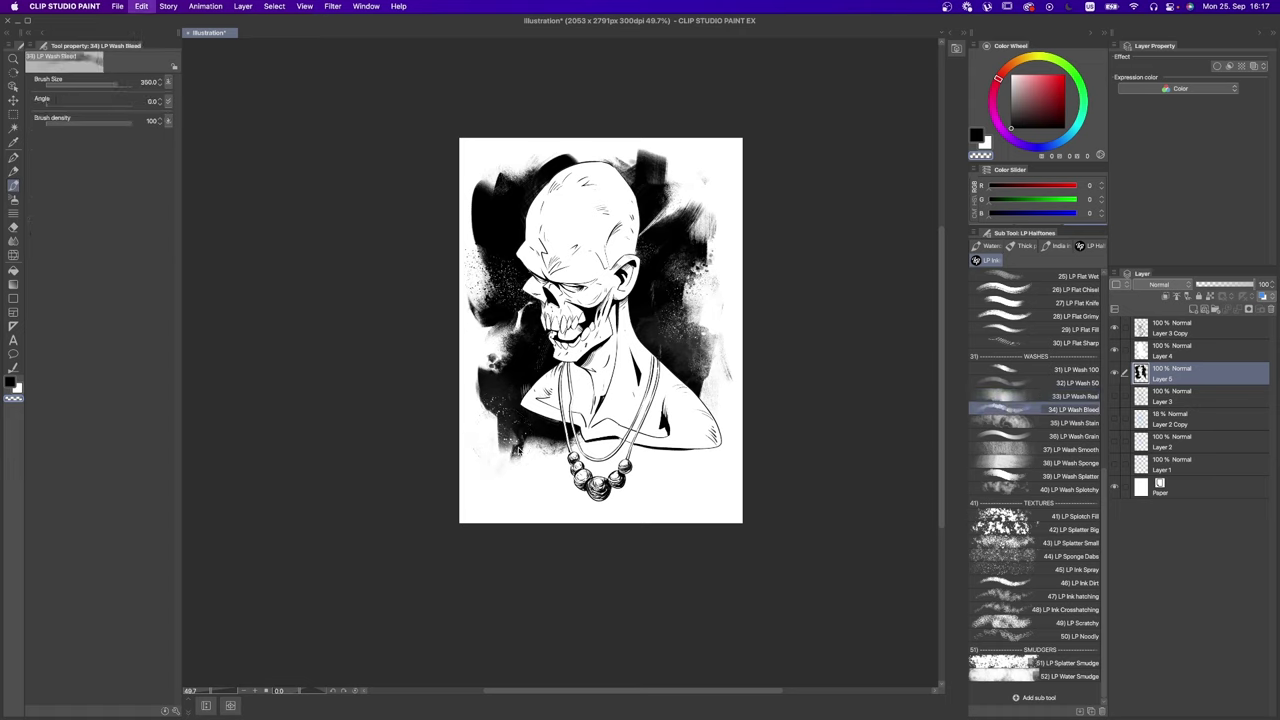
key(bracketright)
mouse_move(500, 410)
mouse_down()
mouse_move(505, 440)
mouse_move(524, 438)
mouse_move(490, 417)
mouse_move(478, 360)
mouse_up()
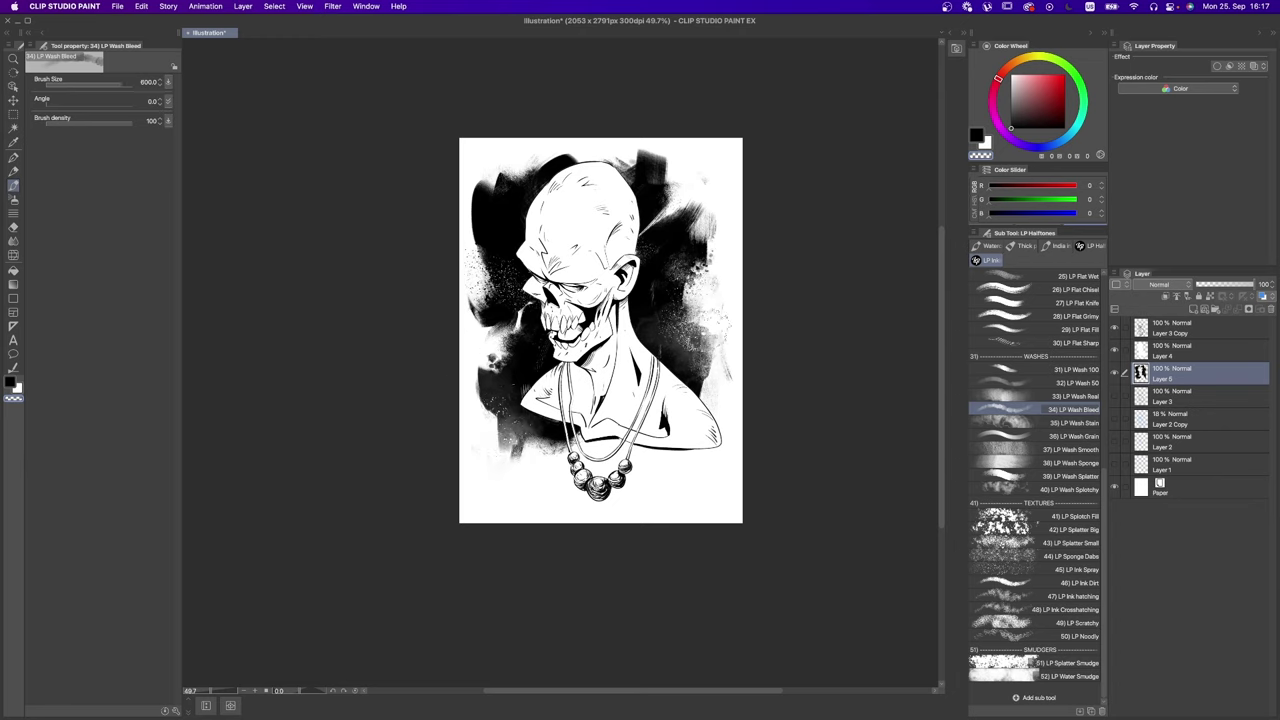
mouse_move(702, 333)
mouse_down()
mouse_move(758, 262)
mouse_move(724, 320)
mouse_move(728, 245)
mouse_up()
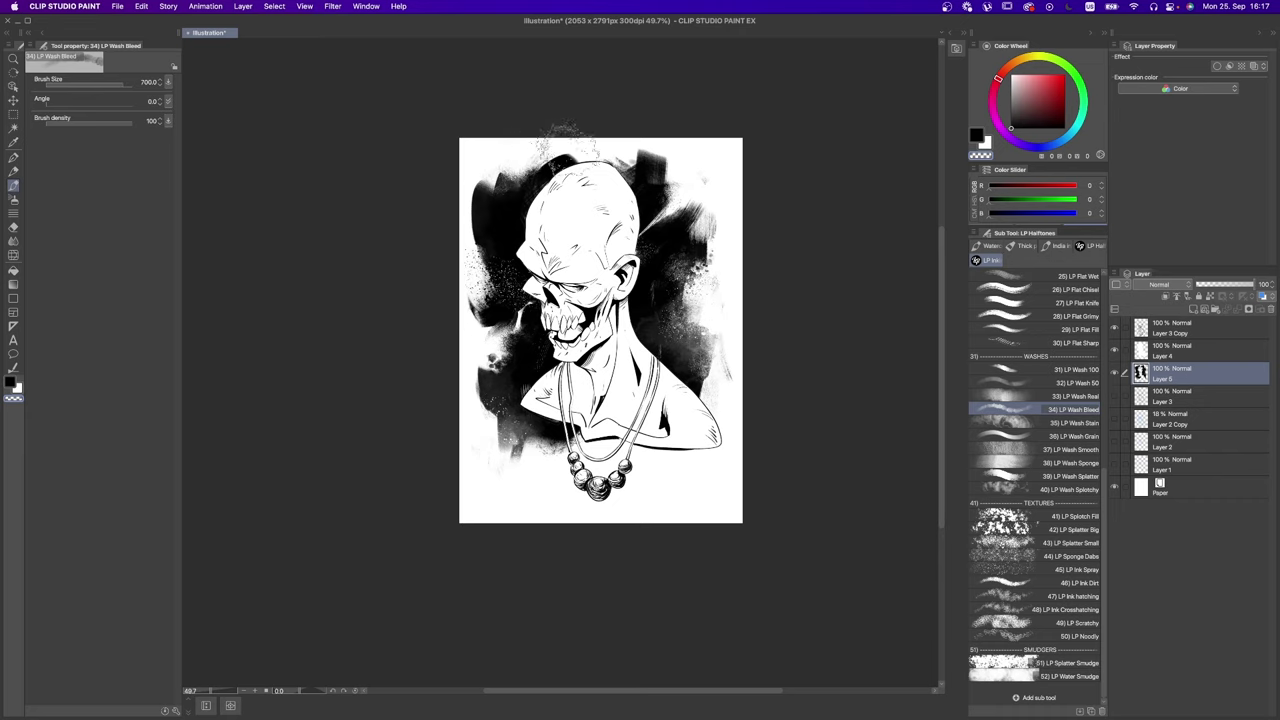
key(bracketright)
drag(640, 168, 668, 148)
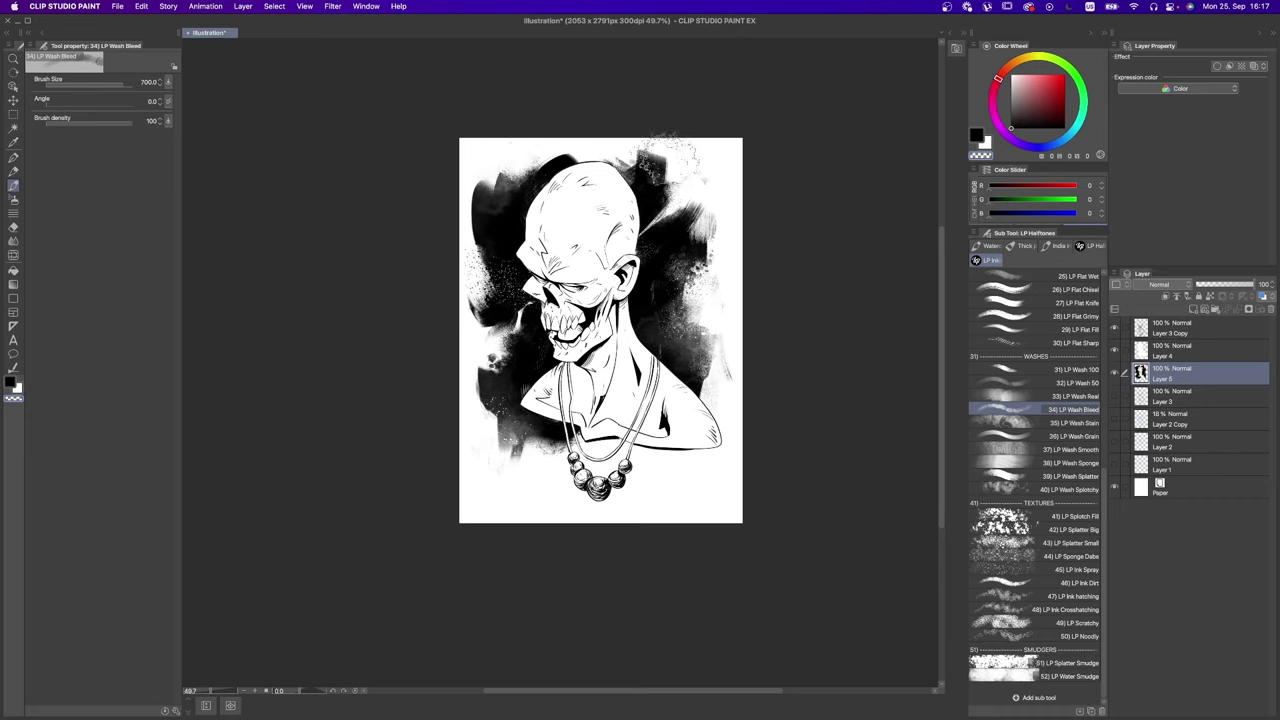
Step: Dab splotchy wash texture in front of the jaw and behind the neck with LP Wash Splotchy at about size 350
click(1040, 489)
key(bracketleft)
key(bracketleft)
key(bracketleft)
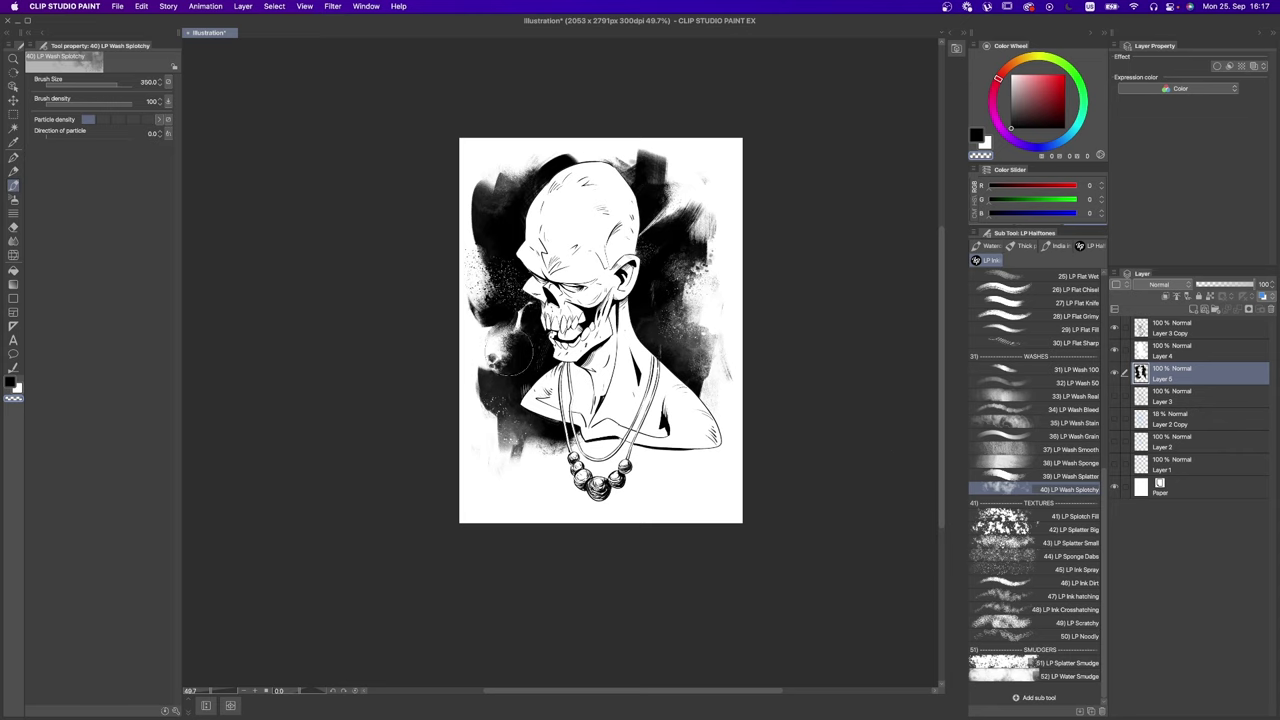
drag(492, 345, 505, 365)
key(bracketright)
drag(698, 290, 706, 315)
Step: Try a splotchy wash below the front shoulder with LP Wash Splotchy at size 200, undoing the strokes
key(bracketleft)
key(bracketleft)
scroll(1035, 480, up, 5)
key(super+plus)
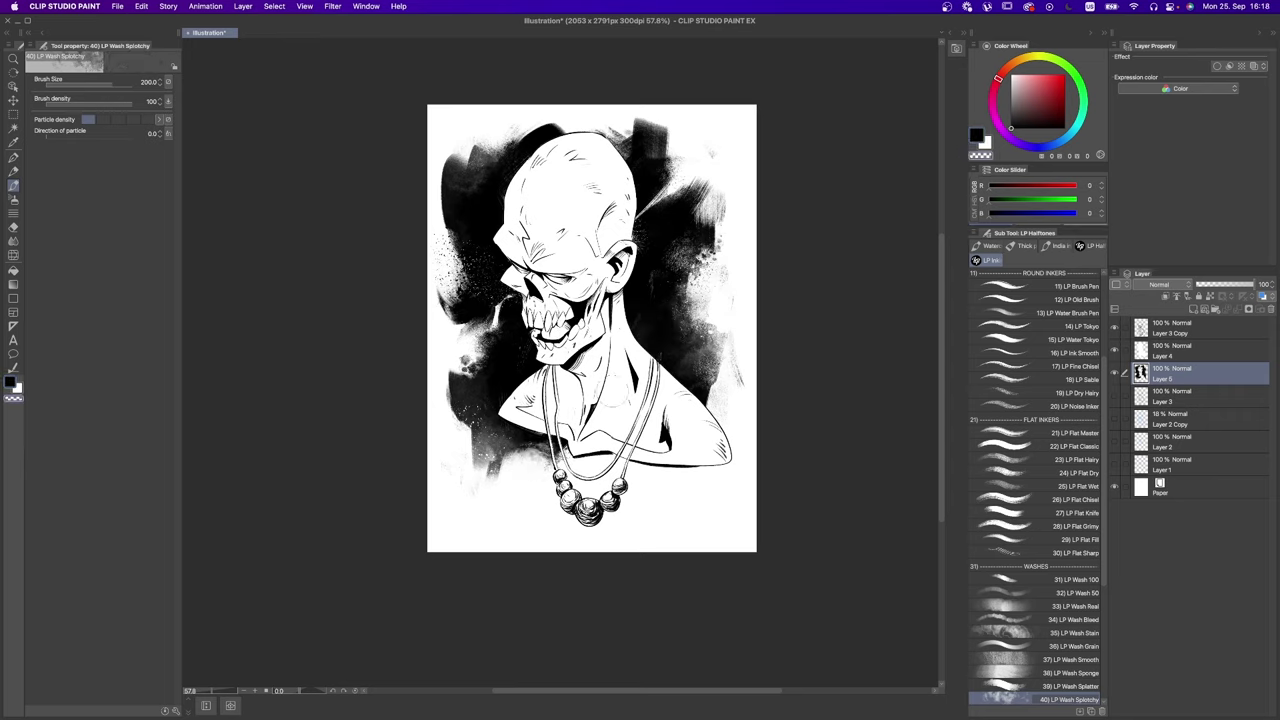
mouse_move(536, 448)
mouse_down()
mouse_move(609, 407)
mouse_move(528, 480)
mouse_up()
key(super+z)
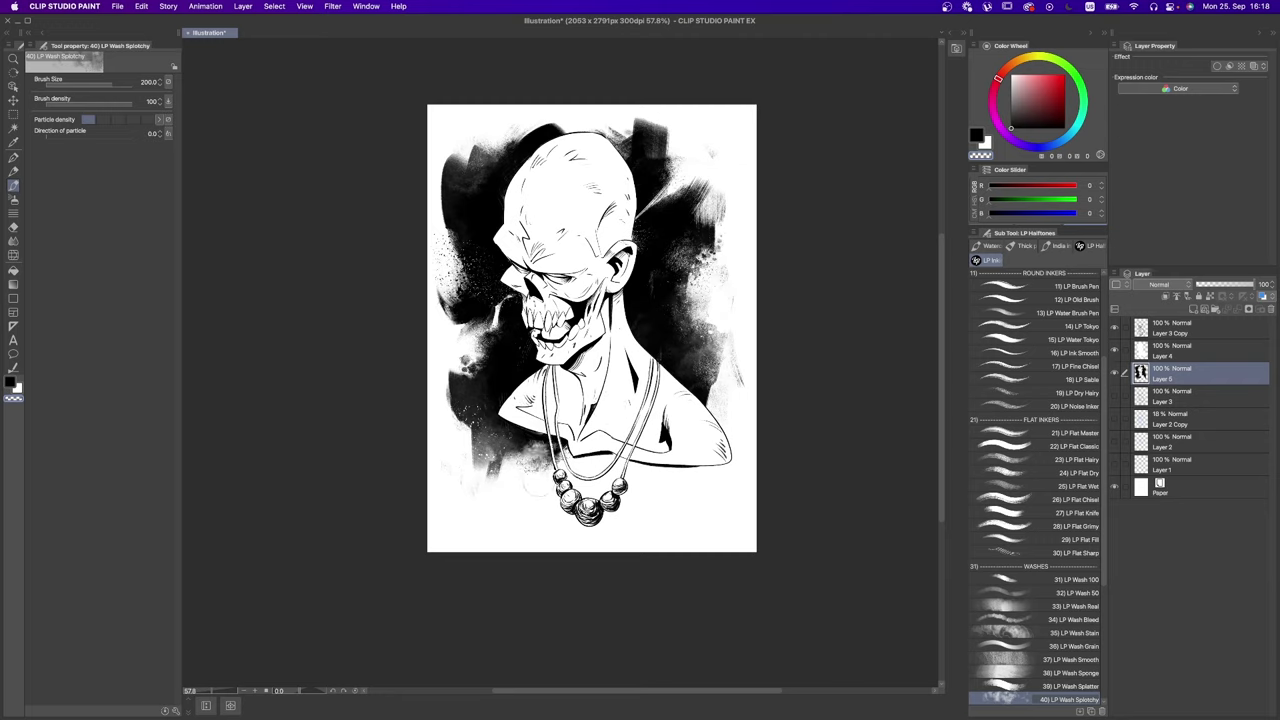
key(super+z)
Step: Add a new empty layer above the line art layer, Layer 3 Copy
click(1170, 330)
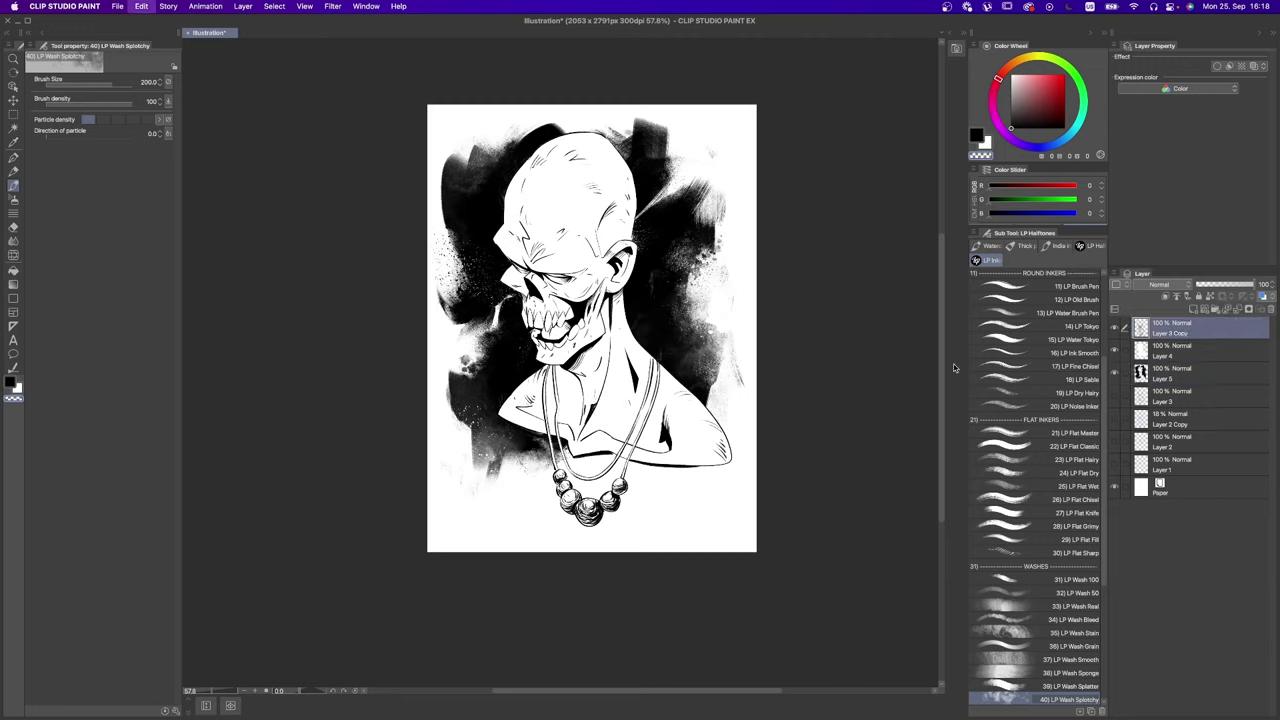
key(super+shift+n)
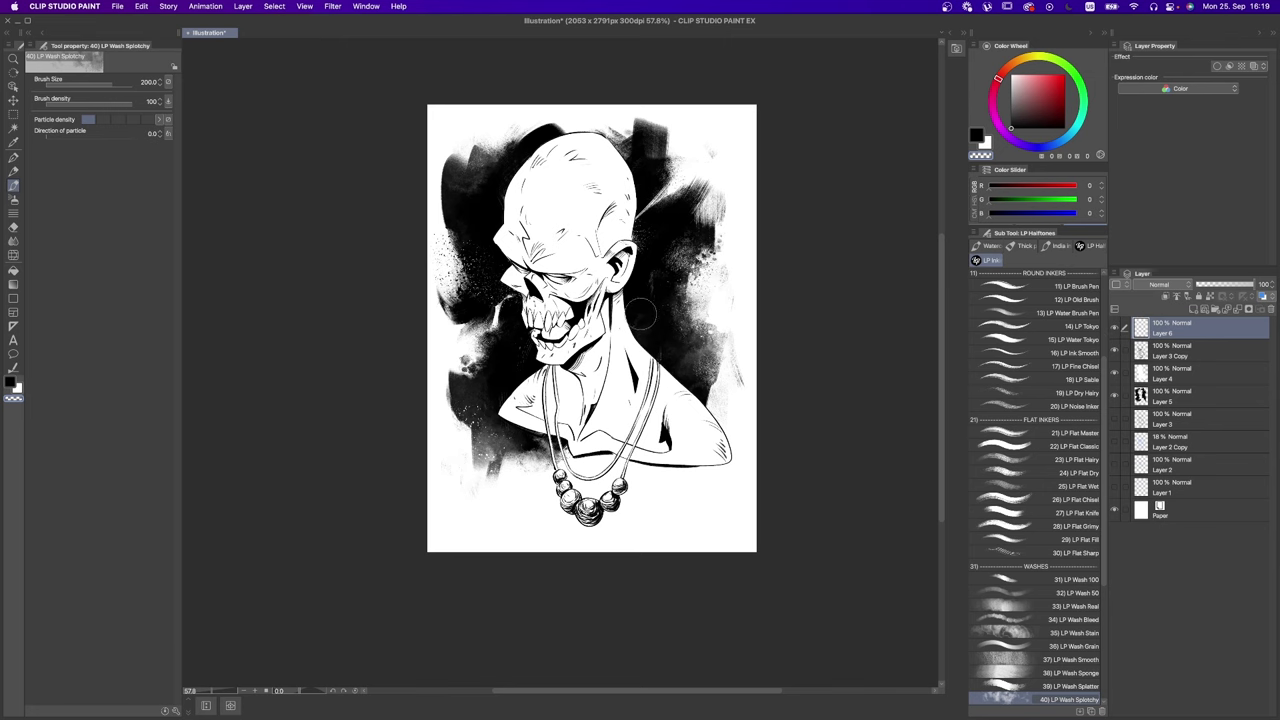
scroll(642, 315, up, 1)
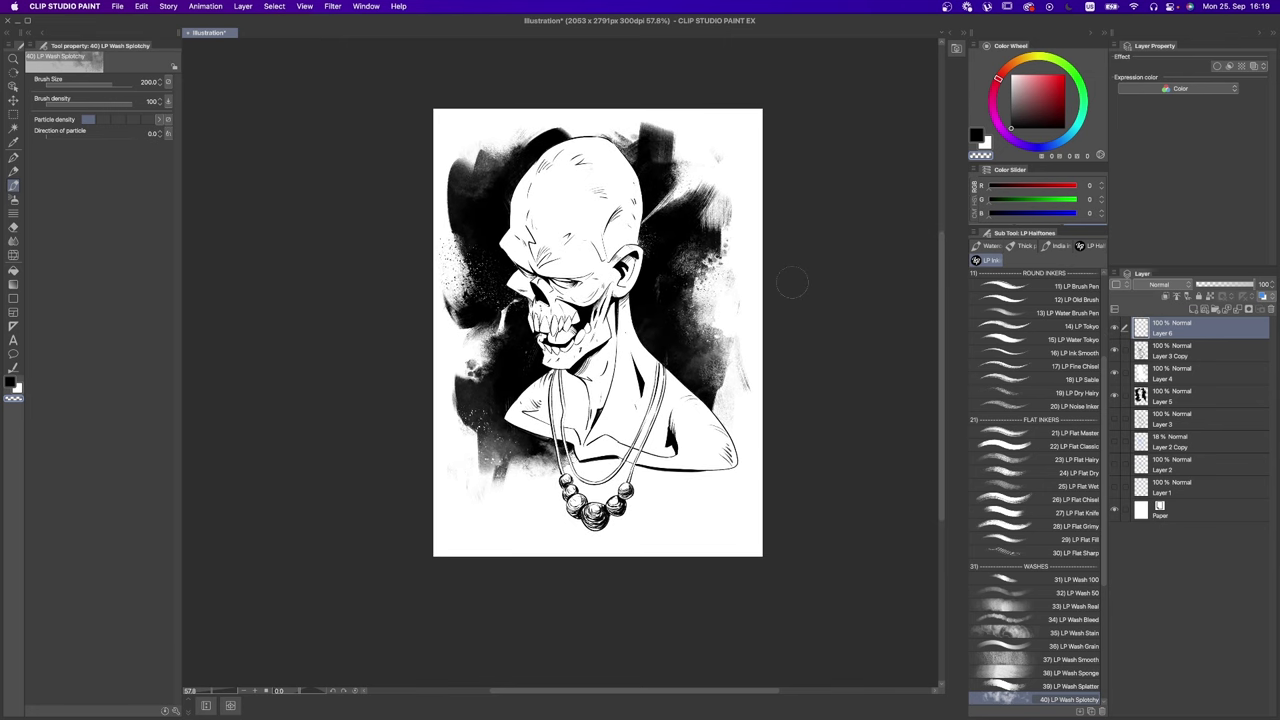
Step: Hide and show Layer 3 Copy and Layer 4 in turn to compare the line art and the white silhouette against the background
click(1115, 350)
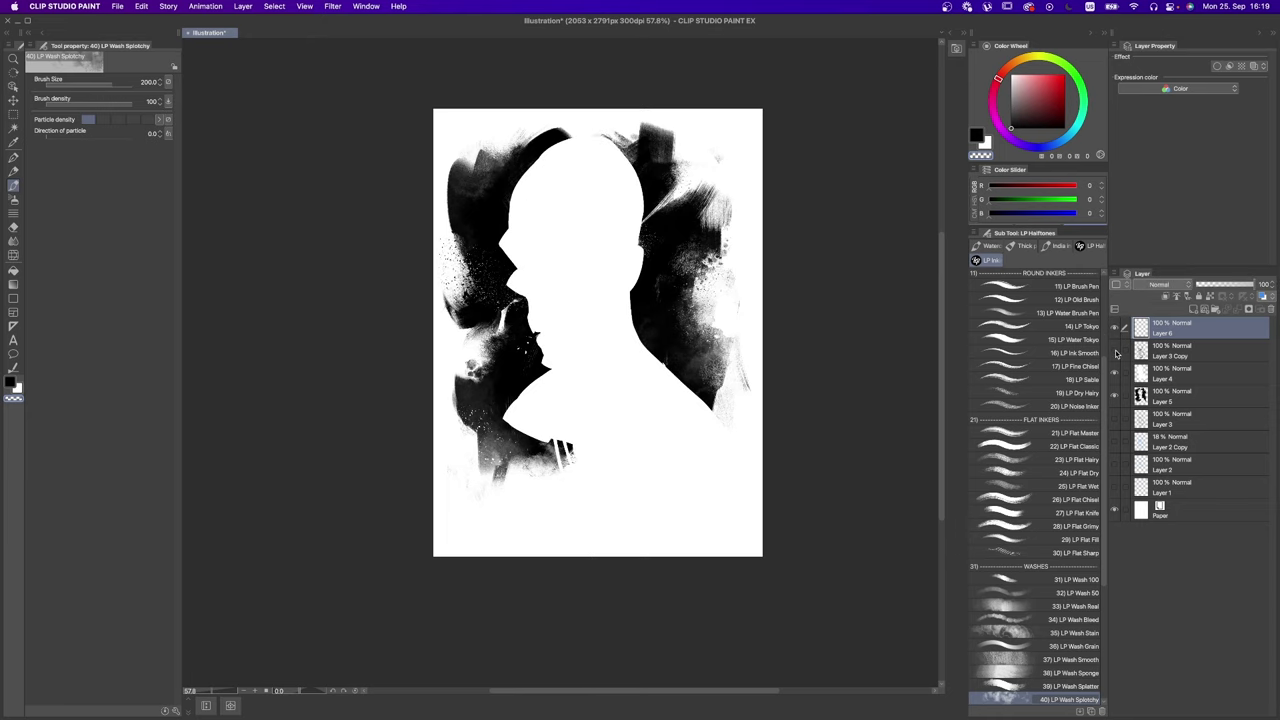
click(1115, 350)
click(1115, 350)
click(1115, 350)
click(1115, 350)
click(1116, 350)
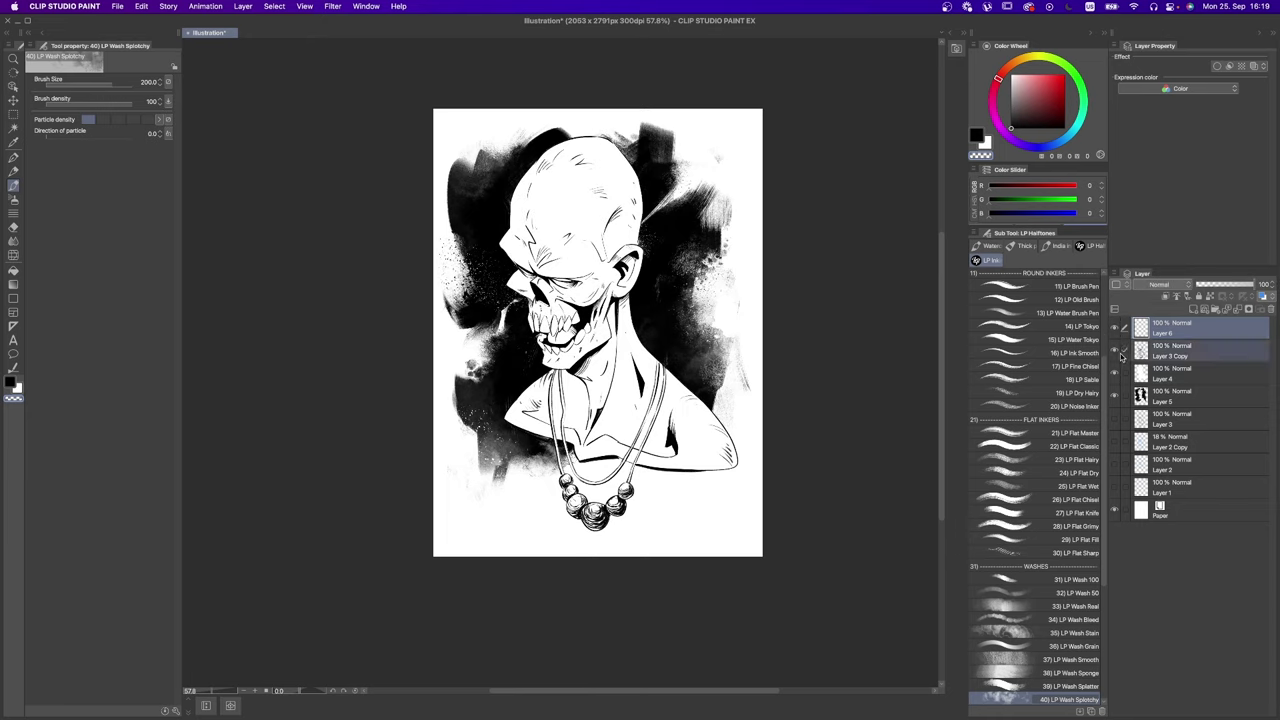
click(1116, 350)
click(1116, 350)
click(1116, 375)
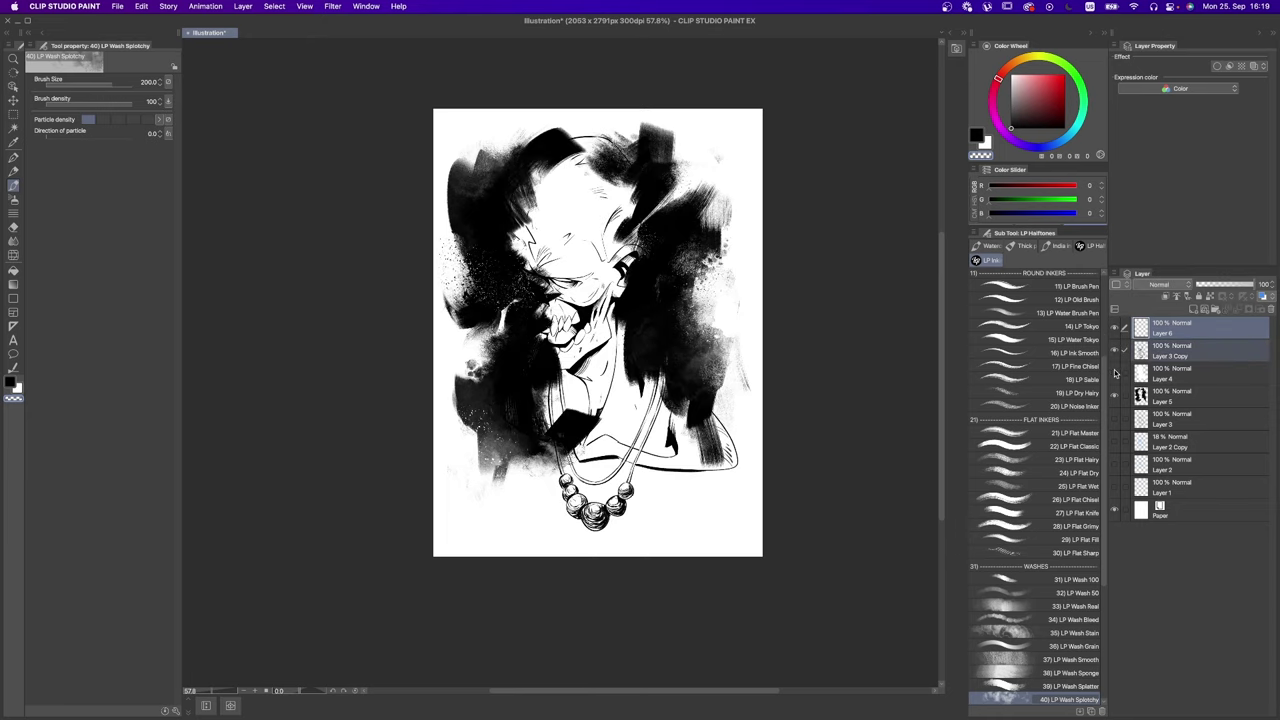
click(1116, 375)
click(1116, 375)
click(1116, 375)
Step: Select Layer 3 Copy and examine its line art around the jaw by hiding and showing the layer
click(1147, 373)
click(1152, 357)
click(1116, 352)
click(1116, 352)
click(1116, 352)
click(1116, 352)
click(1116, 352)
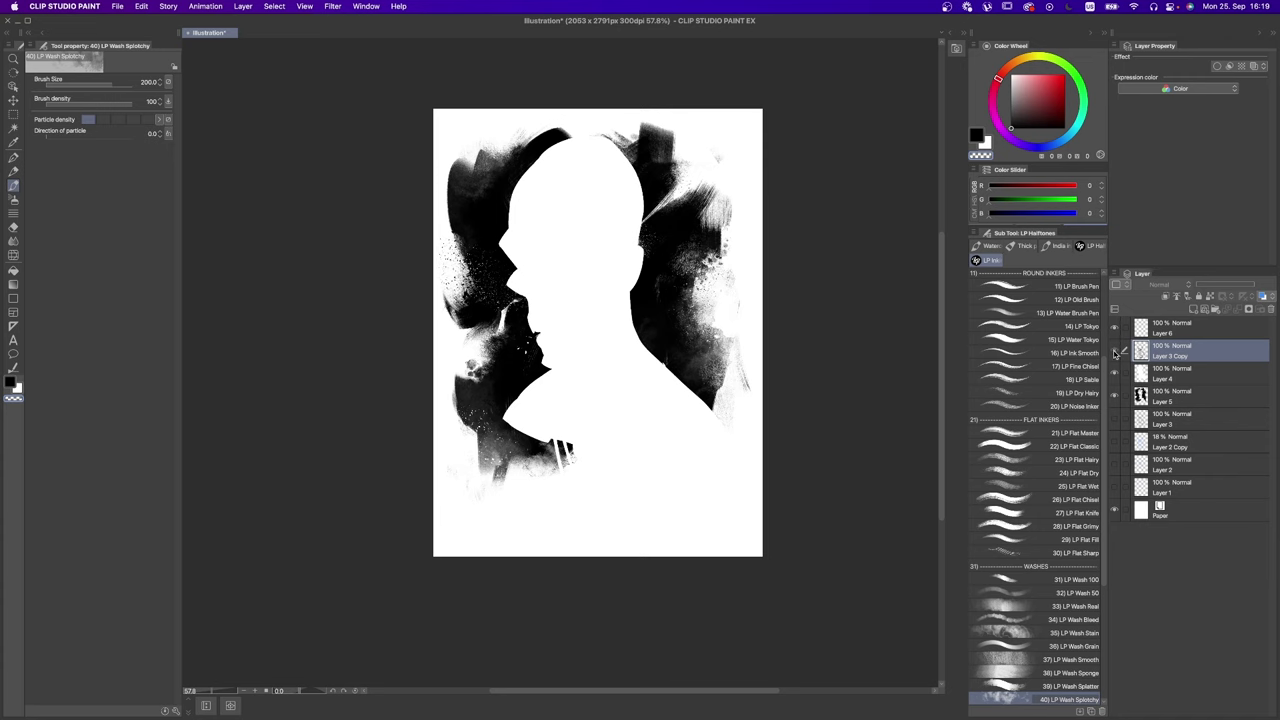
click(1116, 352)
ctrl+click(517, 366)
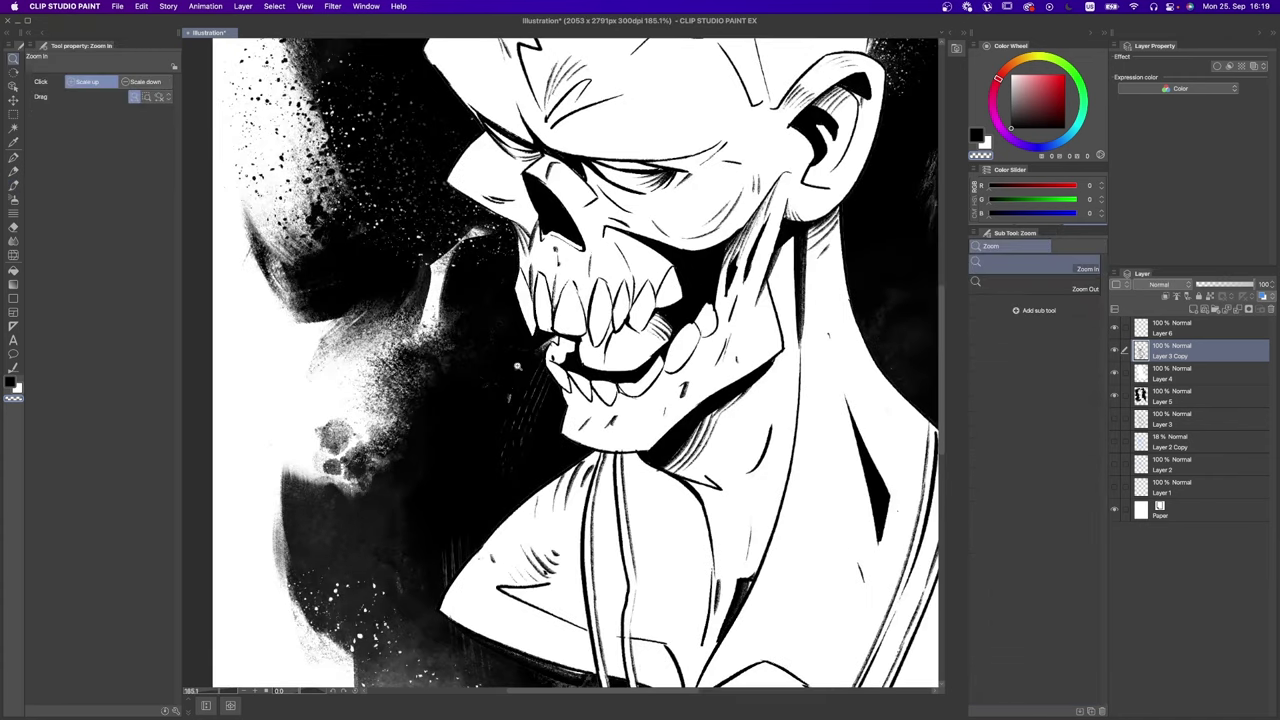
scroll(620, 290, down, 3)
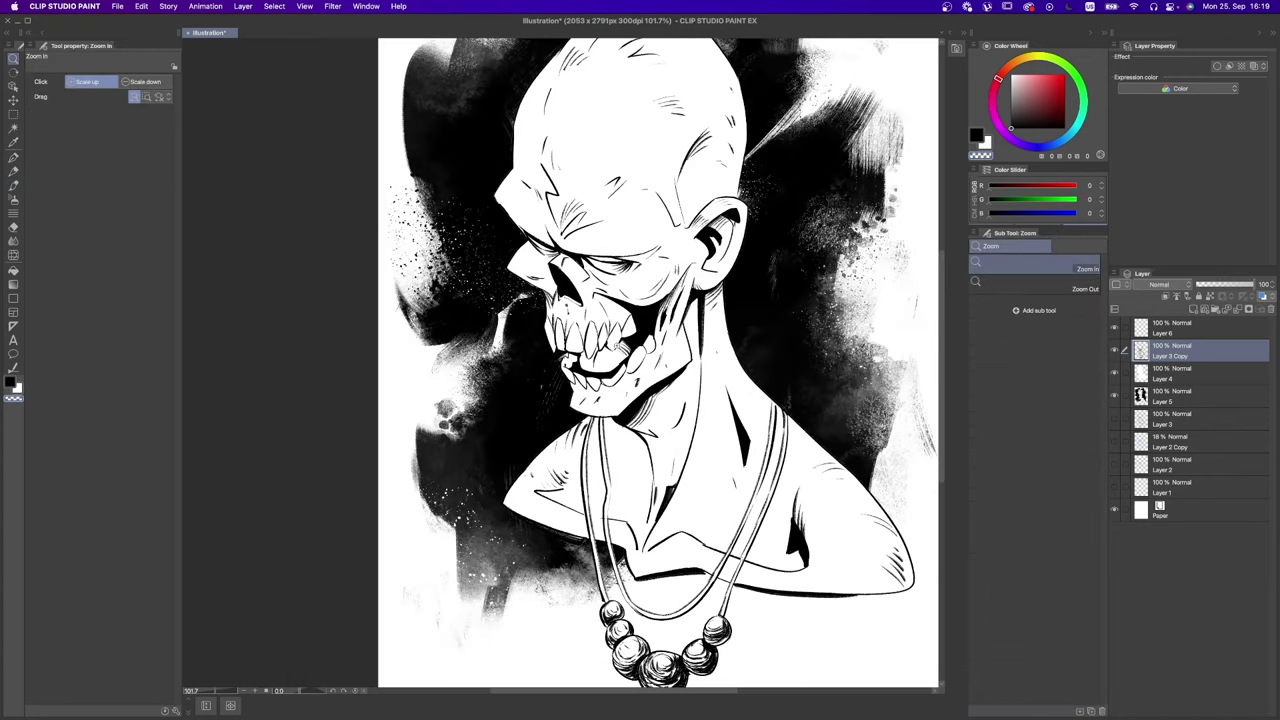
click(1116, 352)
click(1116, 352)
key(e)
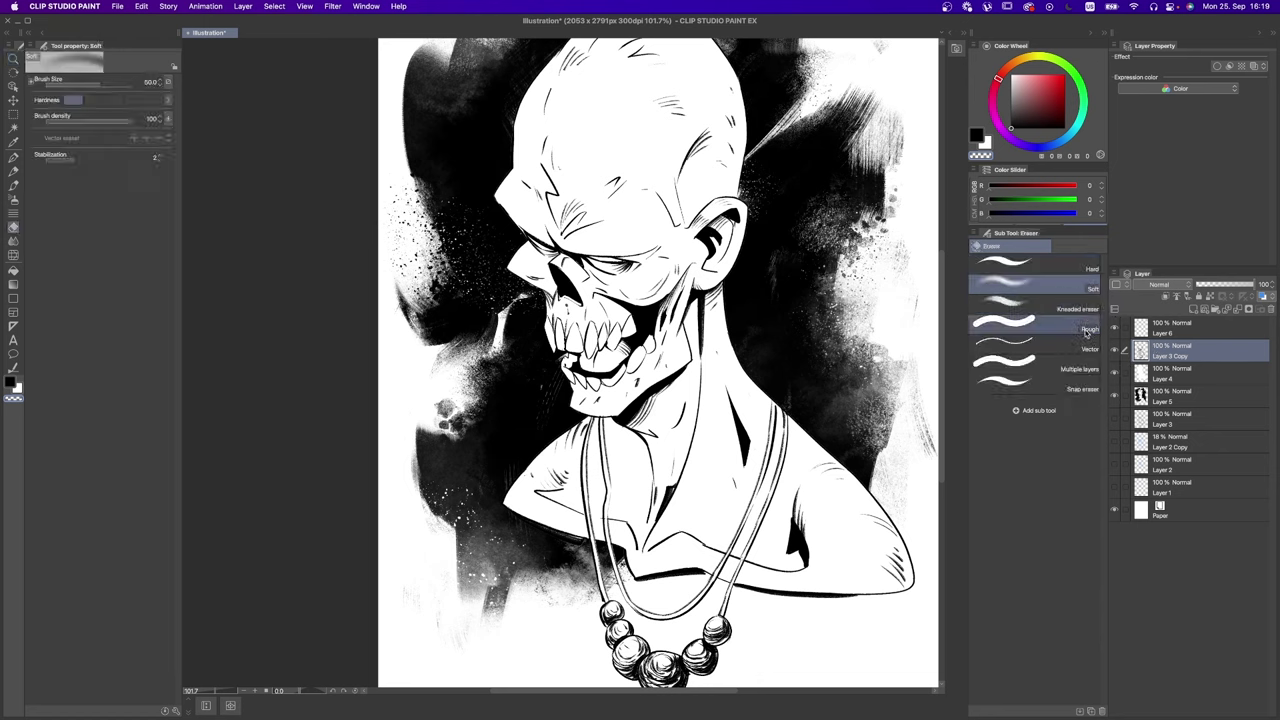
click(1005, 322)
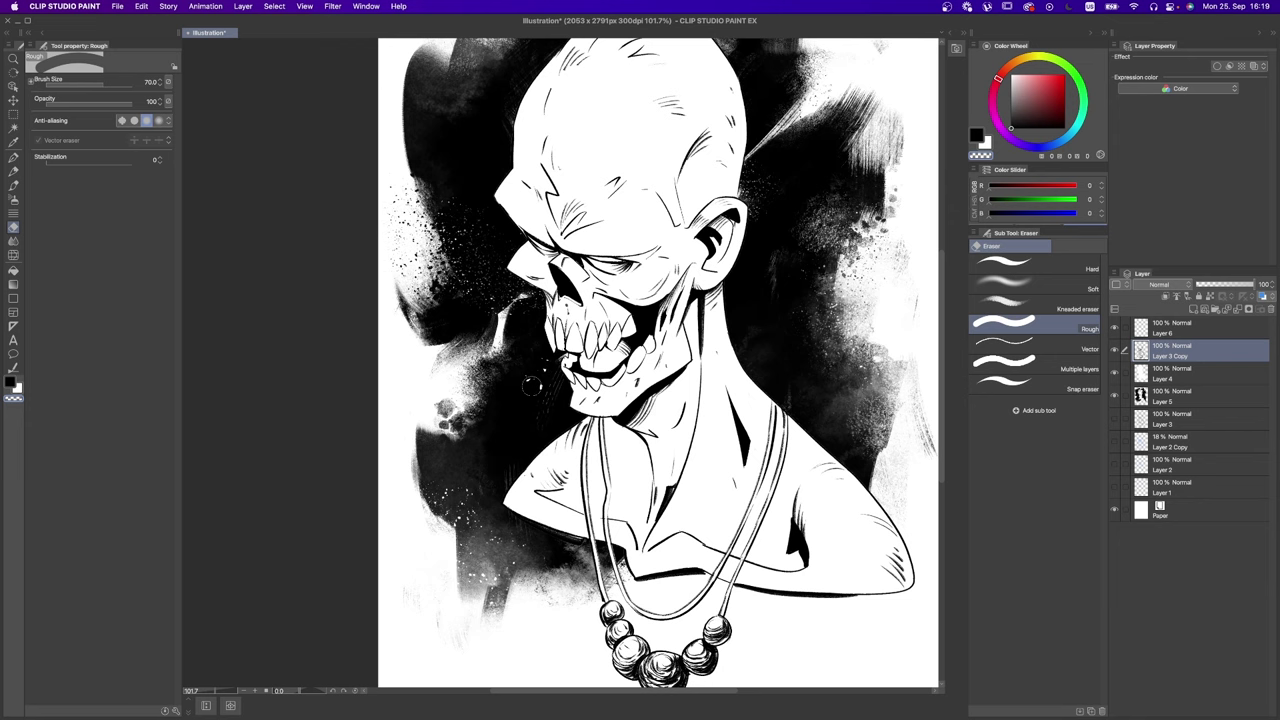
key(/)
scroll(705, 294, down, 5)
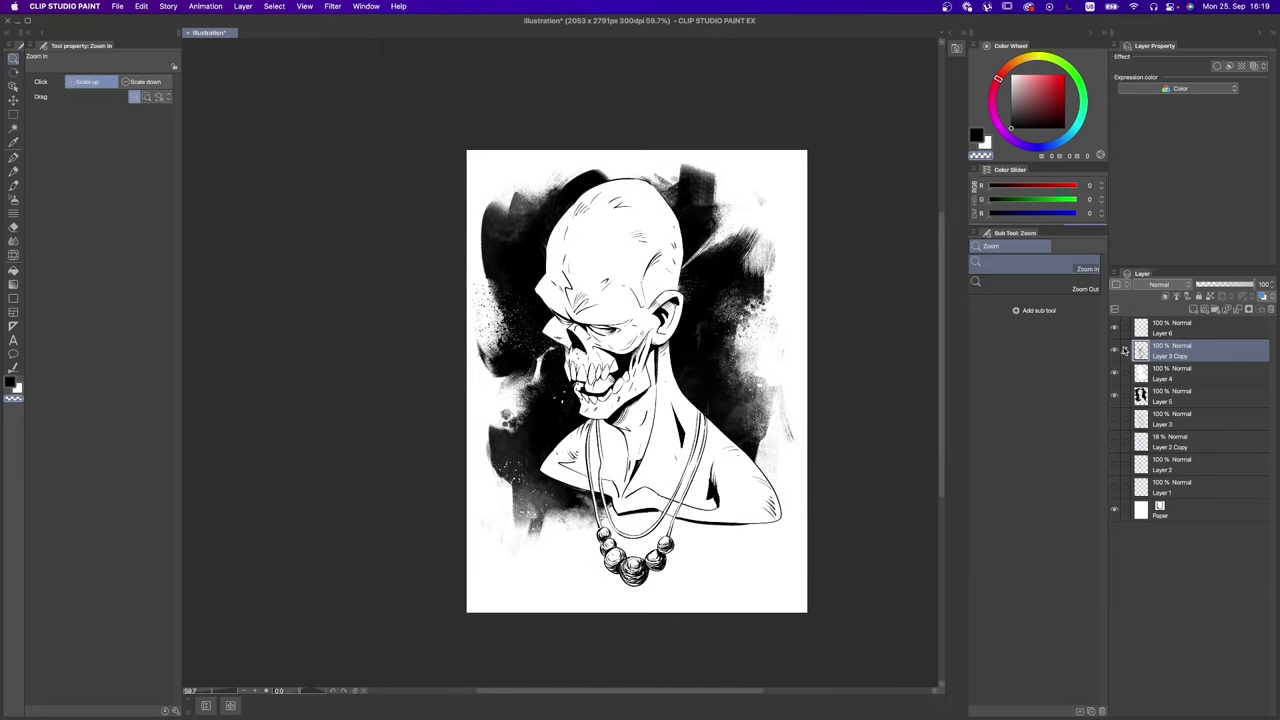
Step: Duplicate Layer 3 Copy, hide the original, and move the original below the black background layer, Layer 5
click(1154, 328)
click(1166, 351)
key(super+j)
click(1115, 373)
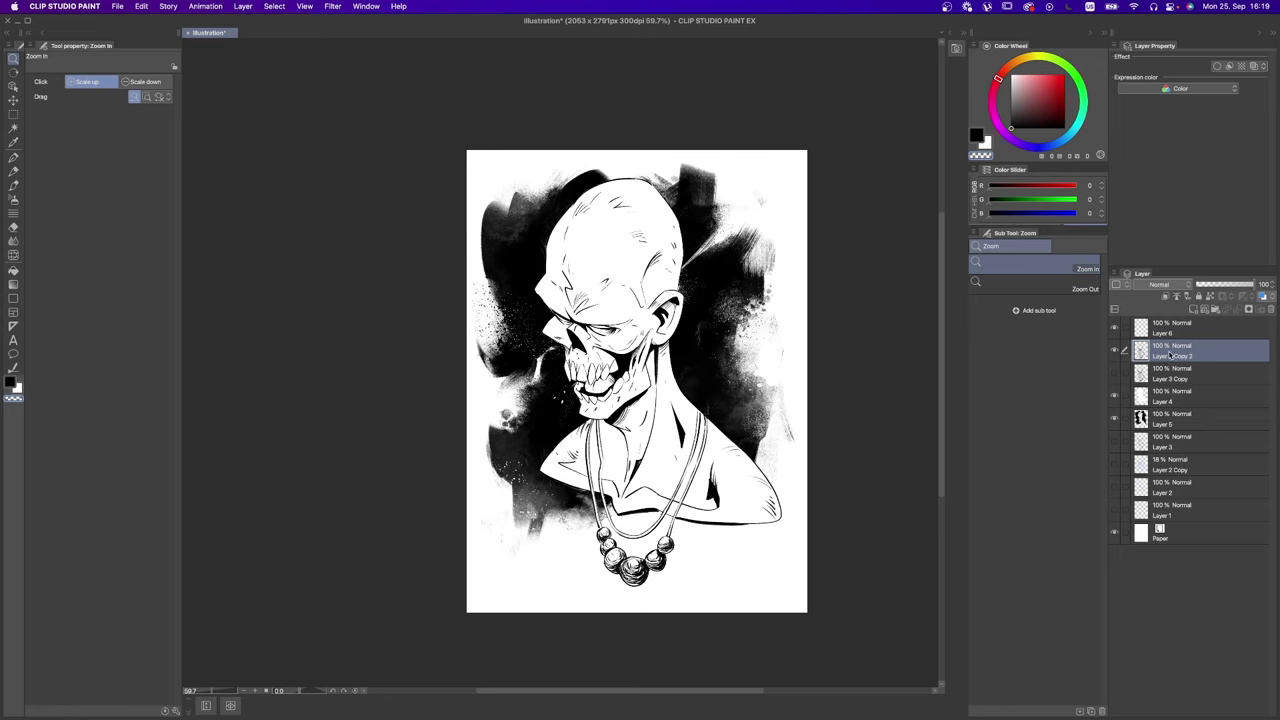
drag(1178, 372, 1162, 430)
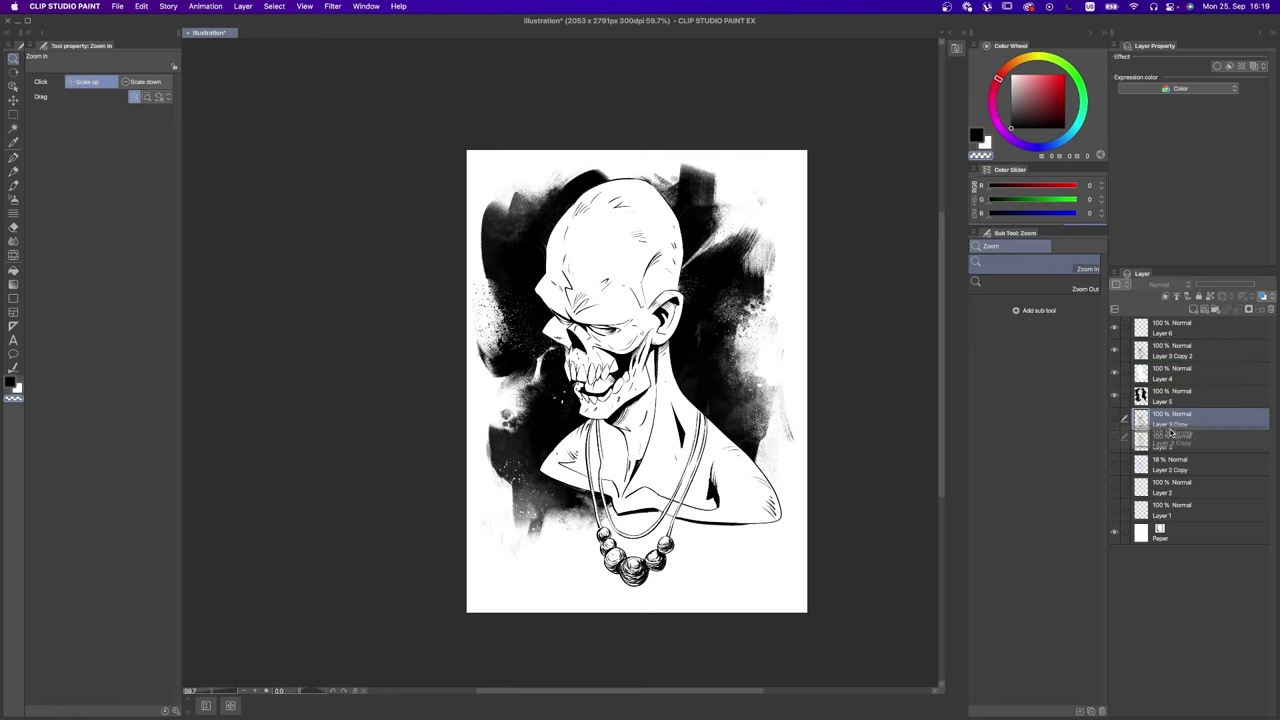
Step: Make Layer 6, the empty layer above the line art, active and choose the 30) LP Flat Sharp brush
click(1165, 347)
scroll(650, 400, up, 3)
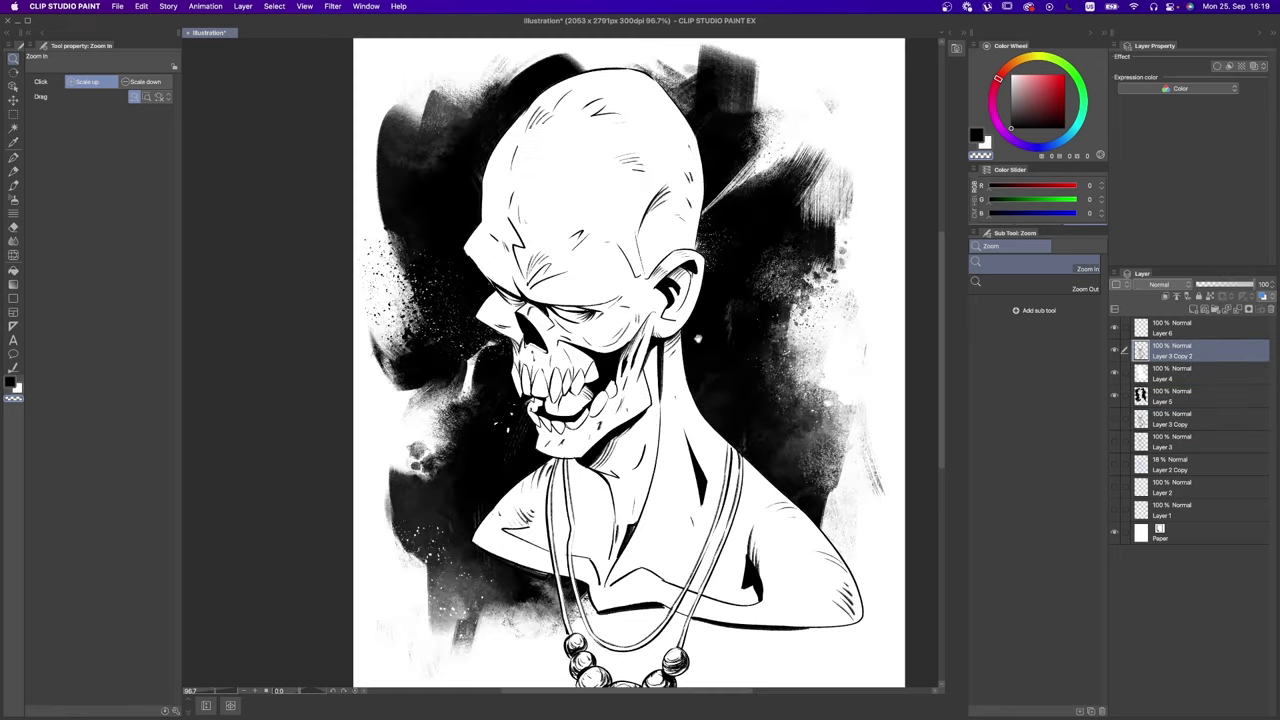
key(b)
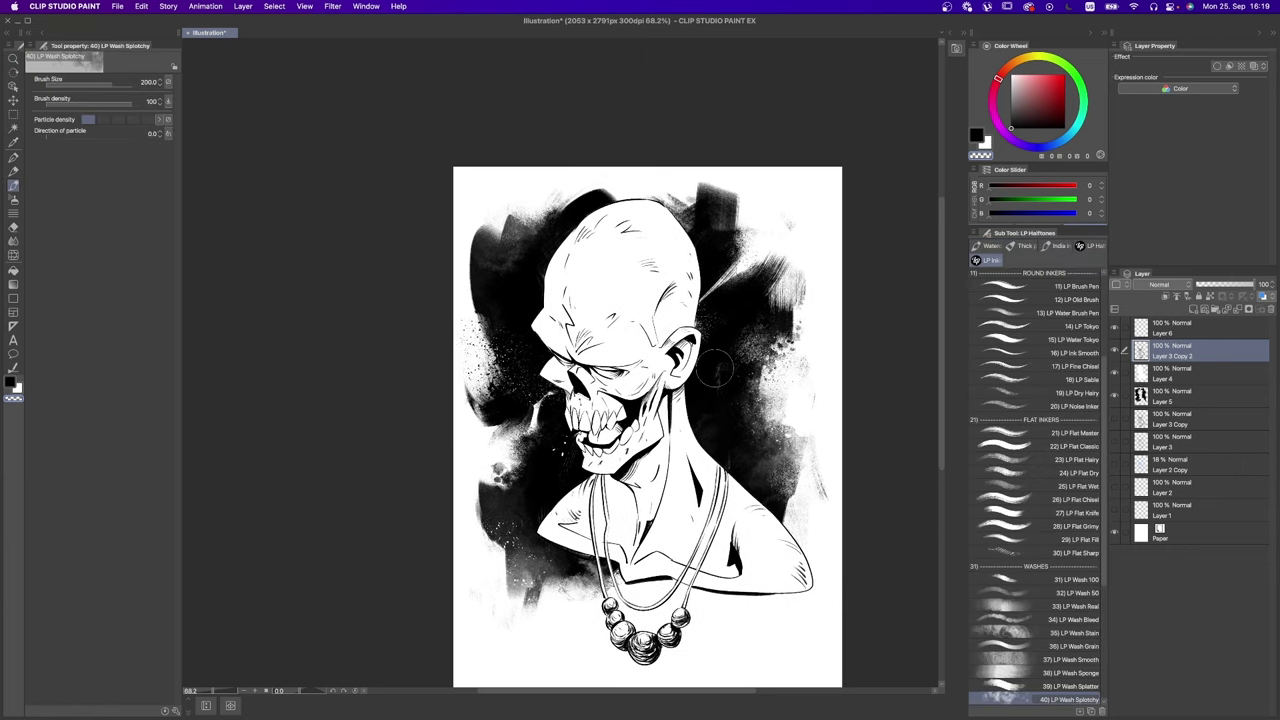
scroll(760, 345, right, 2)
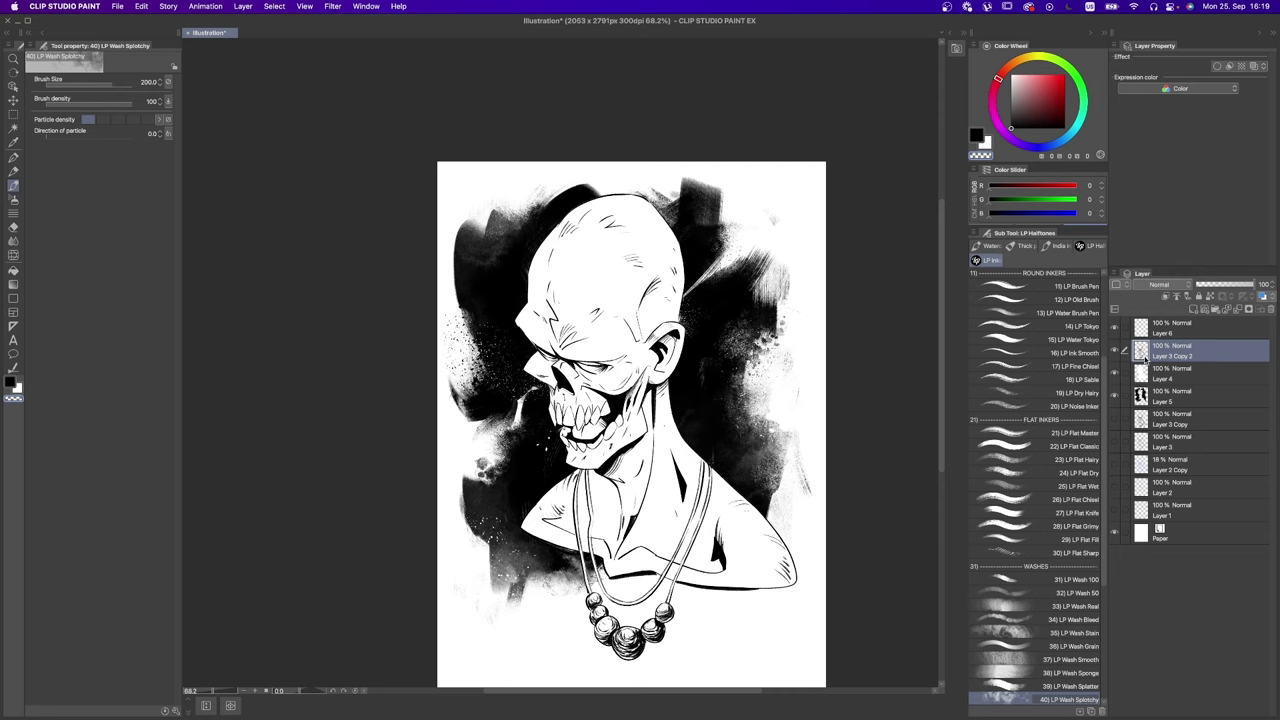
click(1165, 327)
scroll(1101, 461, down, 2)
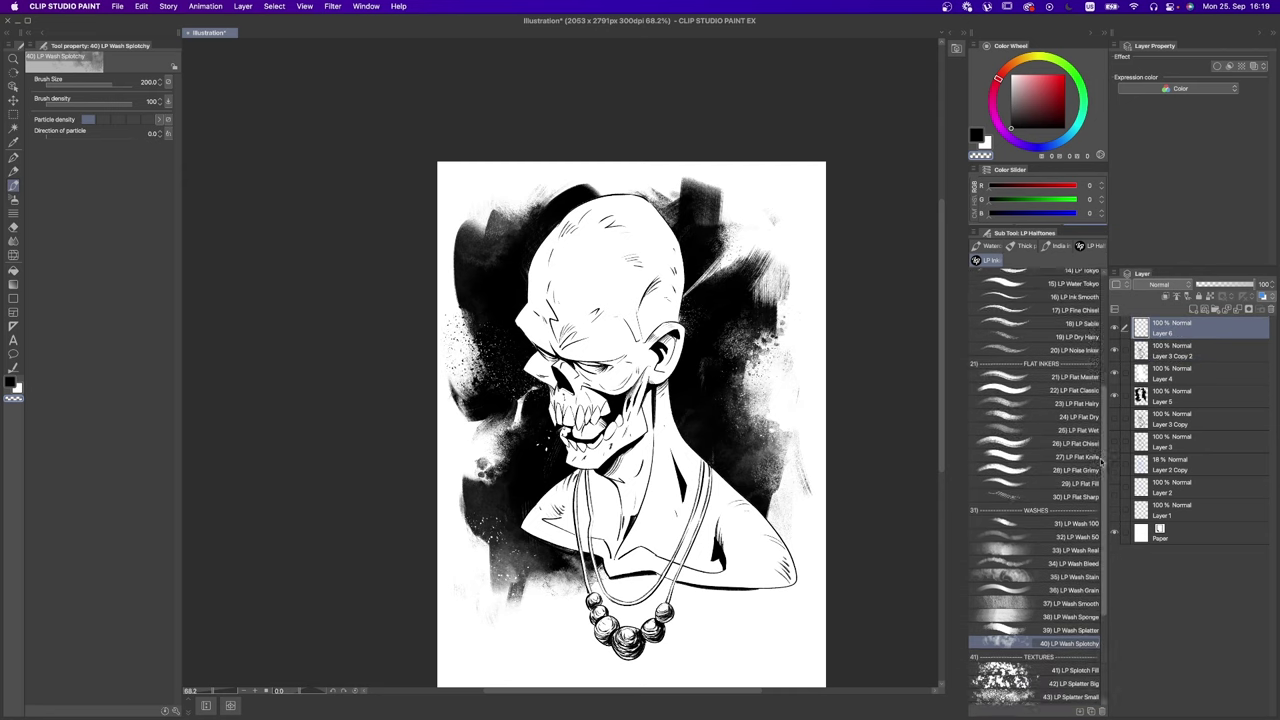
scroll(1101, 461, down, 3)
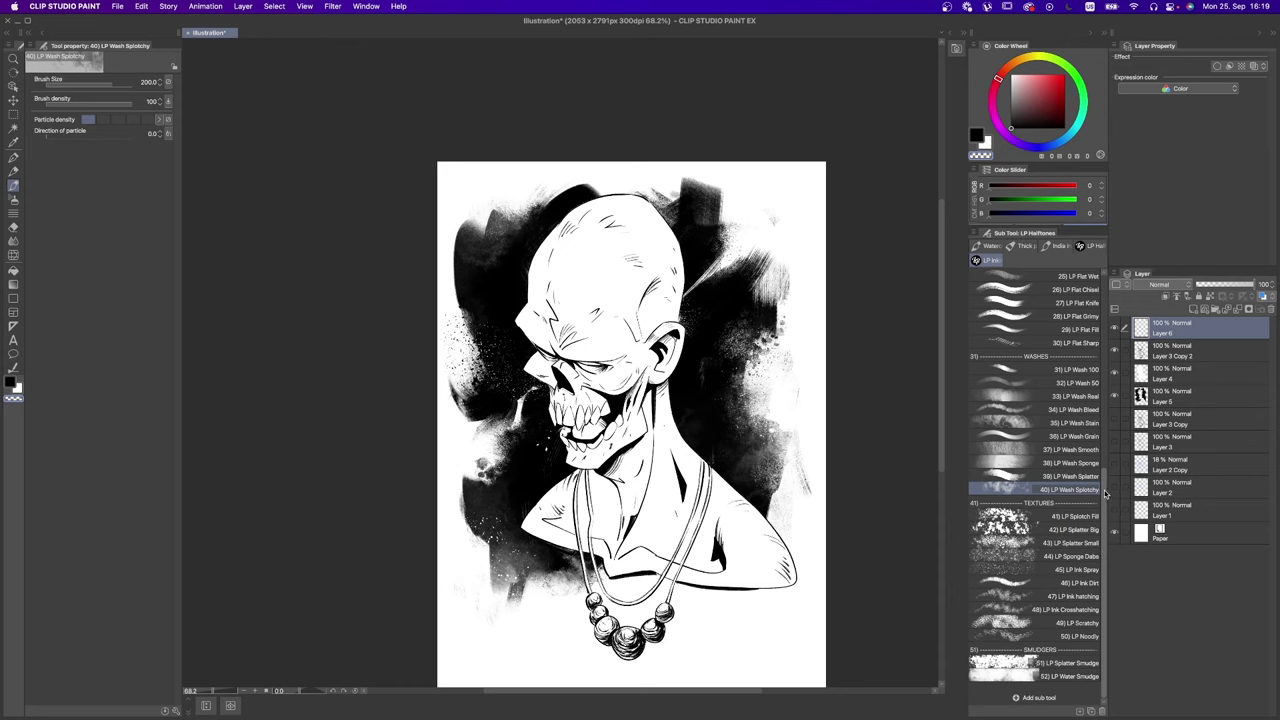
scroll(1095, 510, up, 2)
scroll(1075, 580, down, 2)
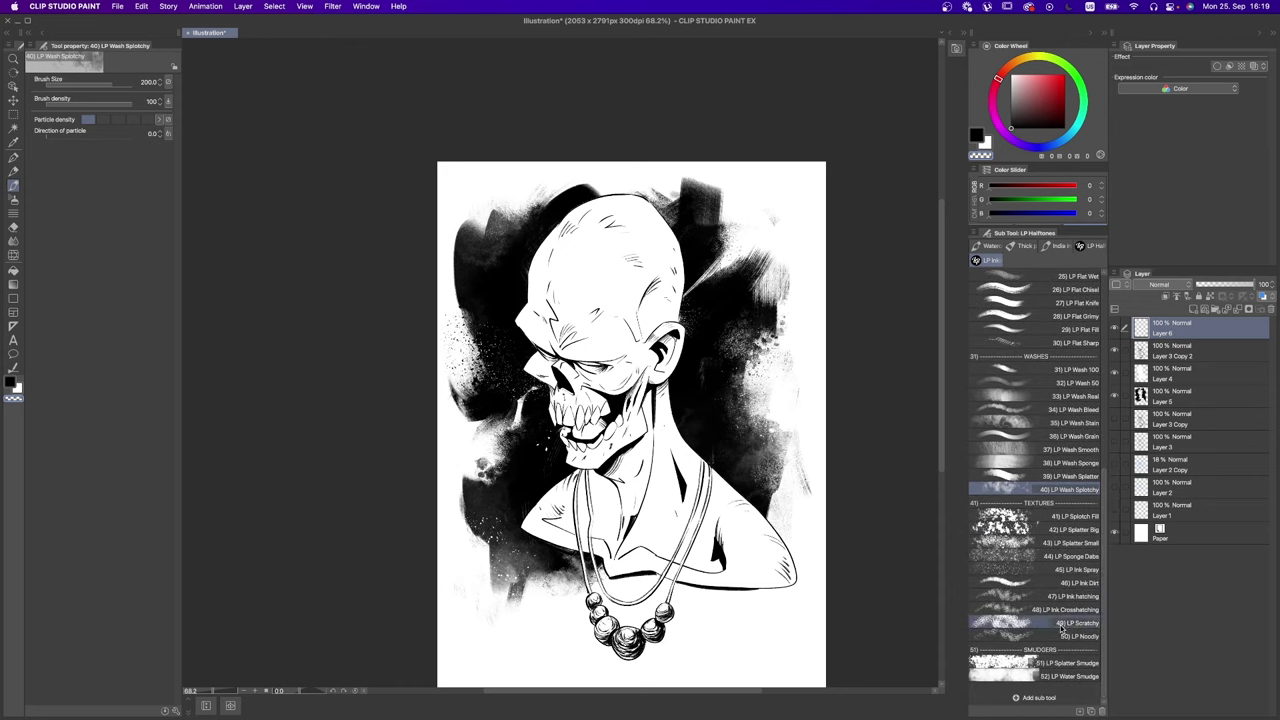
scroll(1077, 444, up, 3)
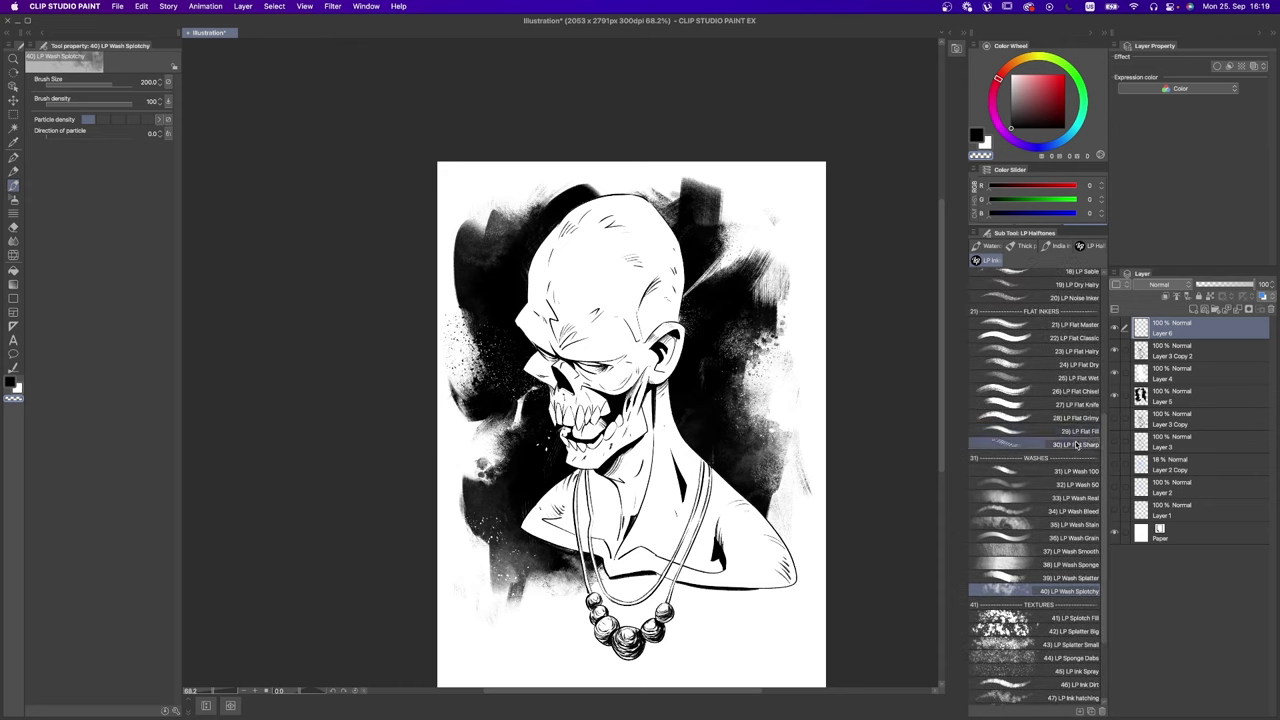
click(1077, 444)
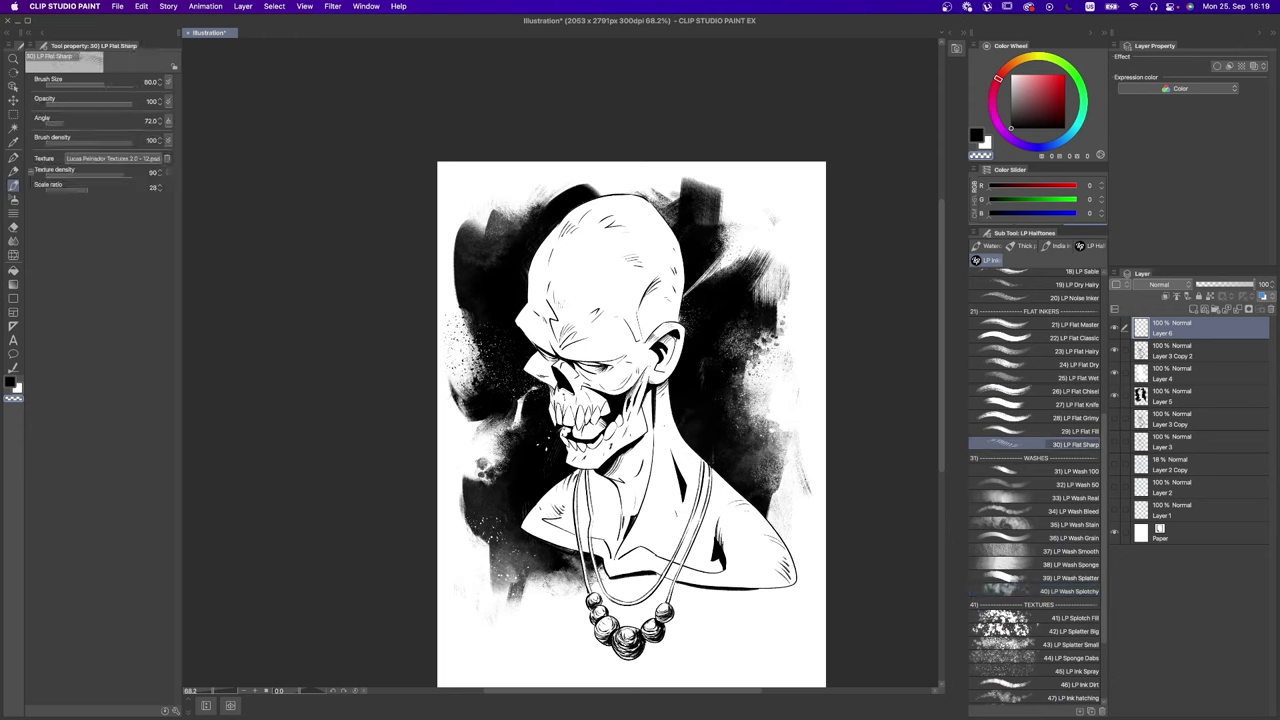
Step: Shade the forehead, cheek, nose, upper teeth and temple with black textured strokes on Layer 6
key(x)
key(x)
mouse_move(561, 318)
mouse_down()
mouse_move(587, 297)
mouse_move(540, 272)
mouse_move(538, 305)
mouse_move(535, 260)
mouse_move(587, 264)
mouse_move(522, 336)
mouse_move(550, 358)
mouse_move(598, 348)
mouse_move(624, 364)
mouse_move(642, 348)
mouse_up()
key(bracketleft)
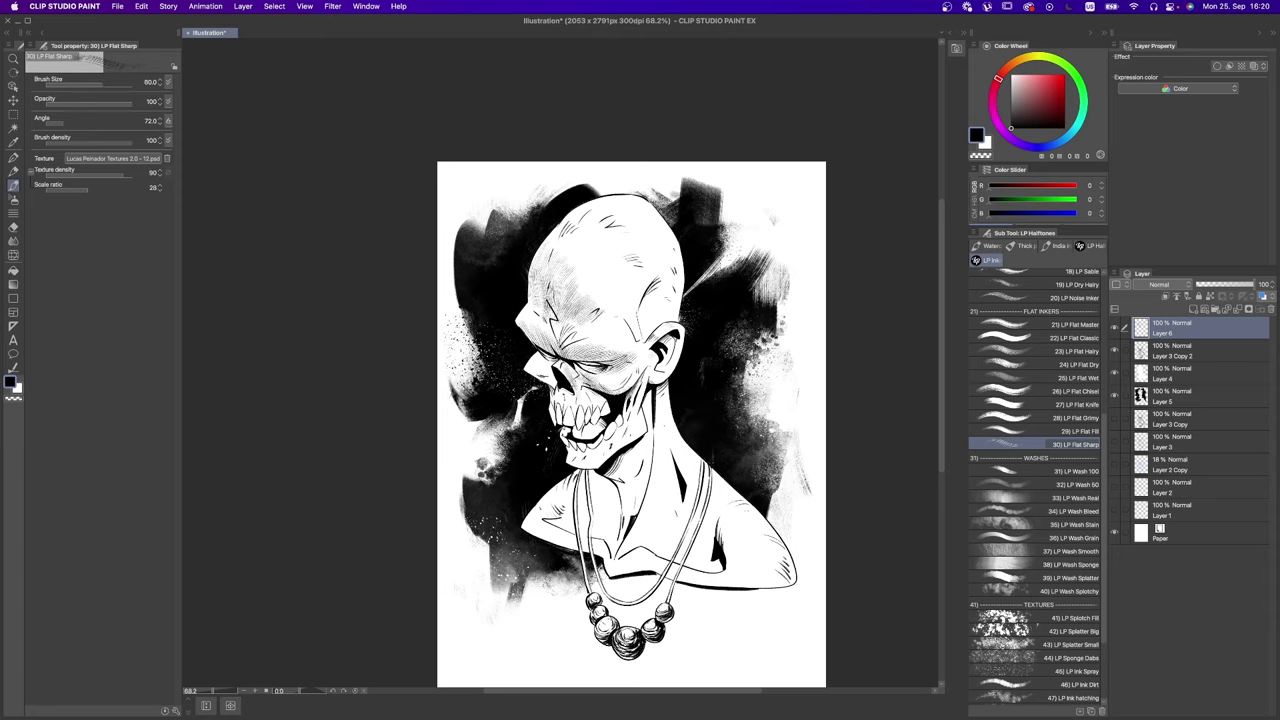
drag(568, 365, 586, 395)
key(super+z)
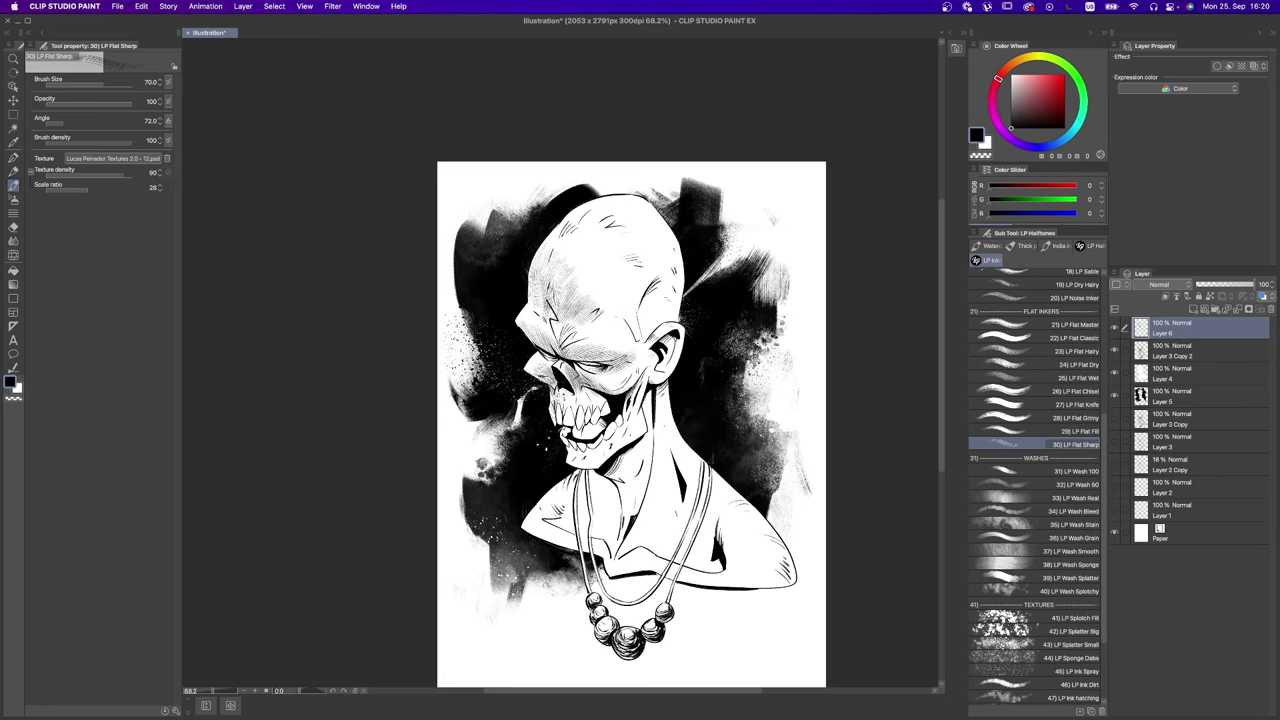
mouse_move(562, 382)
mouse_down()
mouse_move(560, 422)
mouse_move(574, 424)
mouse_up()
drag(650, 274, 656, 334)
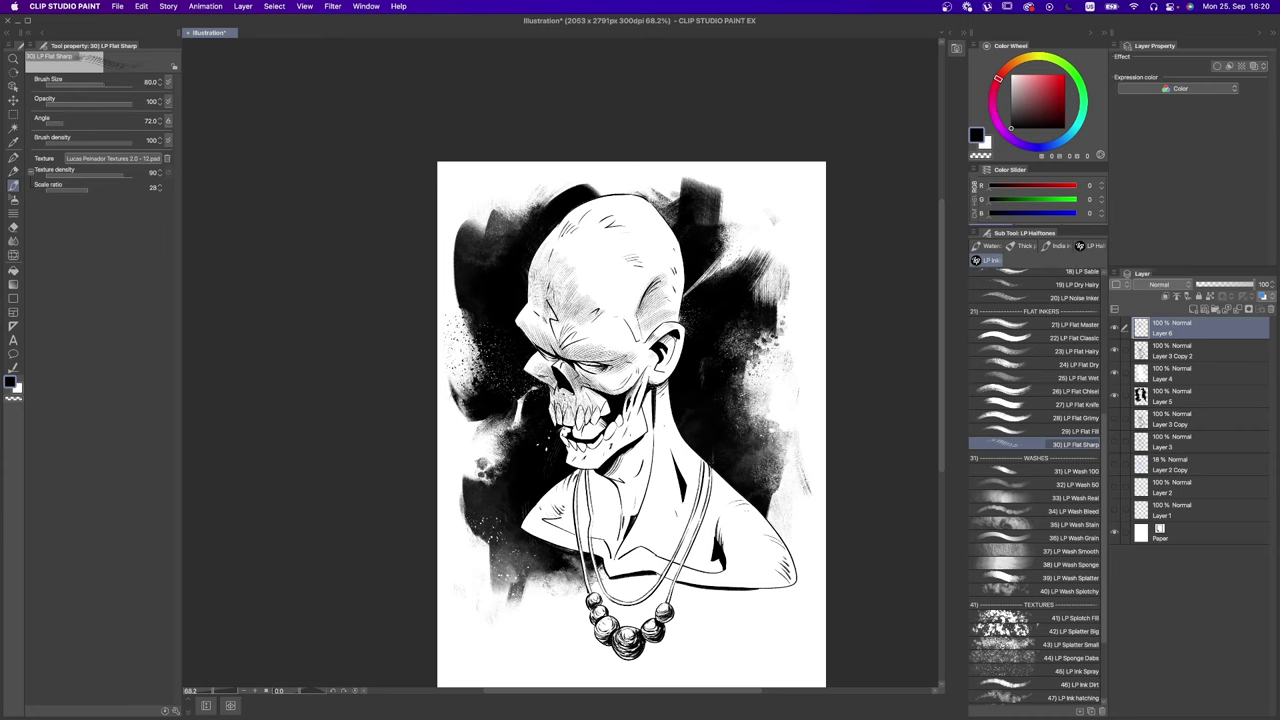
Step: Shade the jaw on Layer 6 with the LP Flat Sharp brush at size 90
mouse_move(648, 386)
mouse_down()
mouse_move(632, 436)
mouse_move(644, 476)
mouse_up()
key(super+z)
key(])
drag(612, 436, 644, 478)
drag(660, 430, 638, 440)
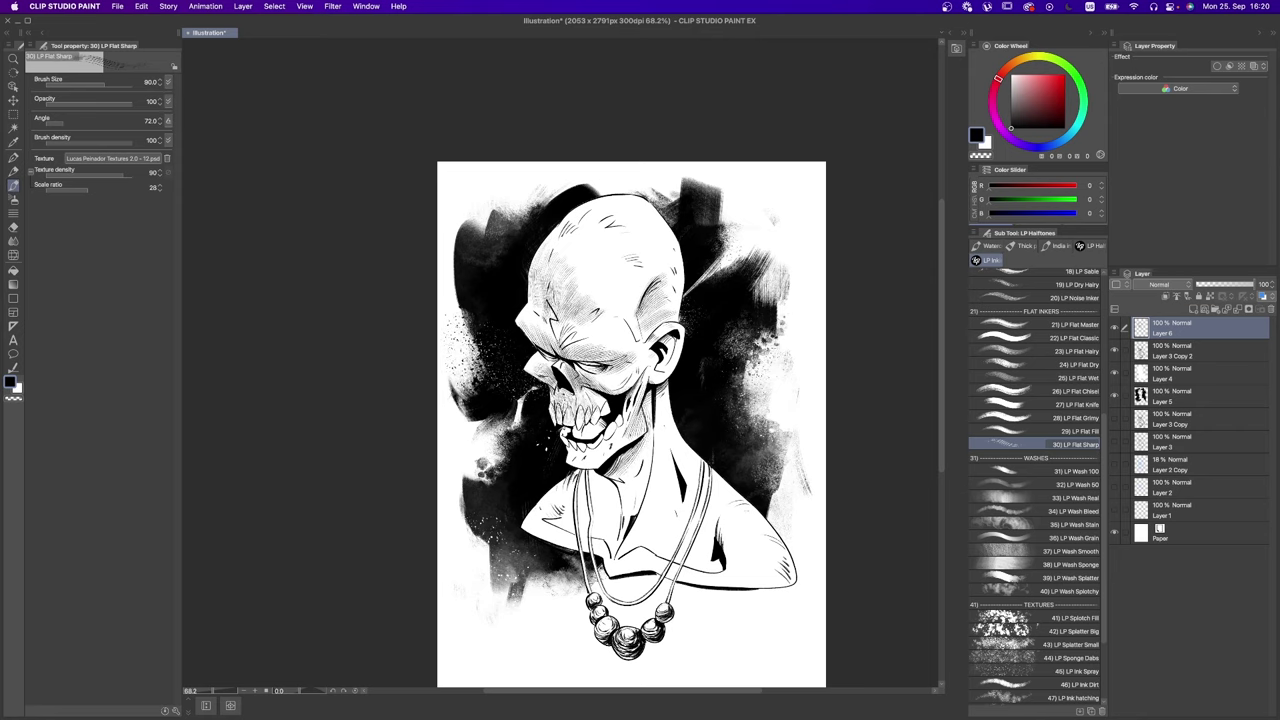
Step: Shade the shoulder and collar area below the chin on Layer 6, undoing and retrying strokes
drag(566, 472, 584, 488)
key(super+z)
drag(576, 462, 608, 496)
key(super+z)
key(super+z)
key(super+z)
mouse_move(558, 462)
mouse_down()
mouse_move(572, 498)
mouse_move(612, 506)
mouse_move(630, 494)
mouse_up()
key(super+z)
mouse_move(522, 498)
mouse_down()
mouse_move(560, 528)
mouse_move(544, 514)
mouse_up()
key(super+z)
drag(528, 520, 584, 490)
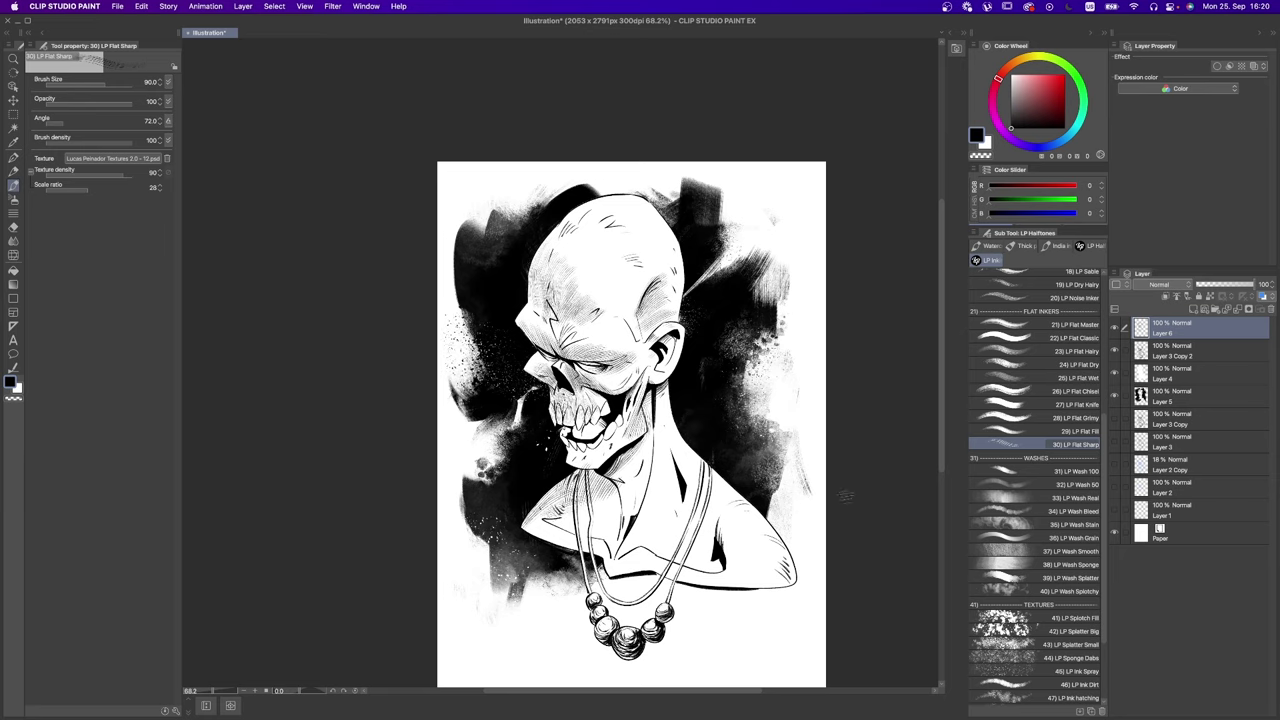
Step: Compare the drawing with and without the shading on Layer 6, and delete that layer
click(1116, 328)
click(1116, 328)
key(Delete)
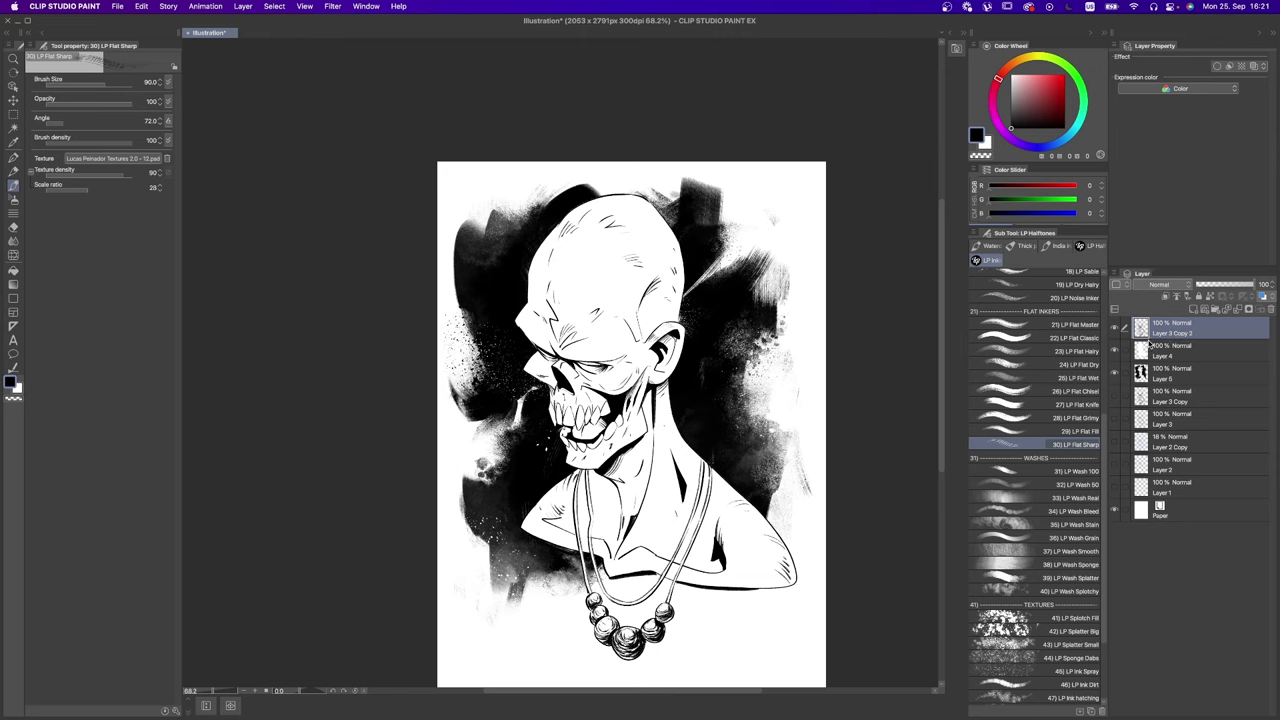
Step: Choose the 19) LP Dry Hairy brush and try a stroke on the skull's forehead at size 125
scroll(630, 415, down, 2)
scroll(1100, 390, up, 5)
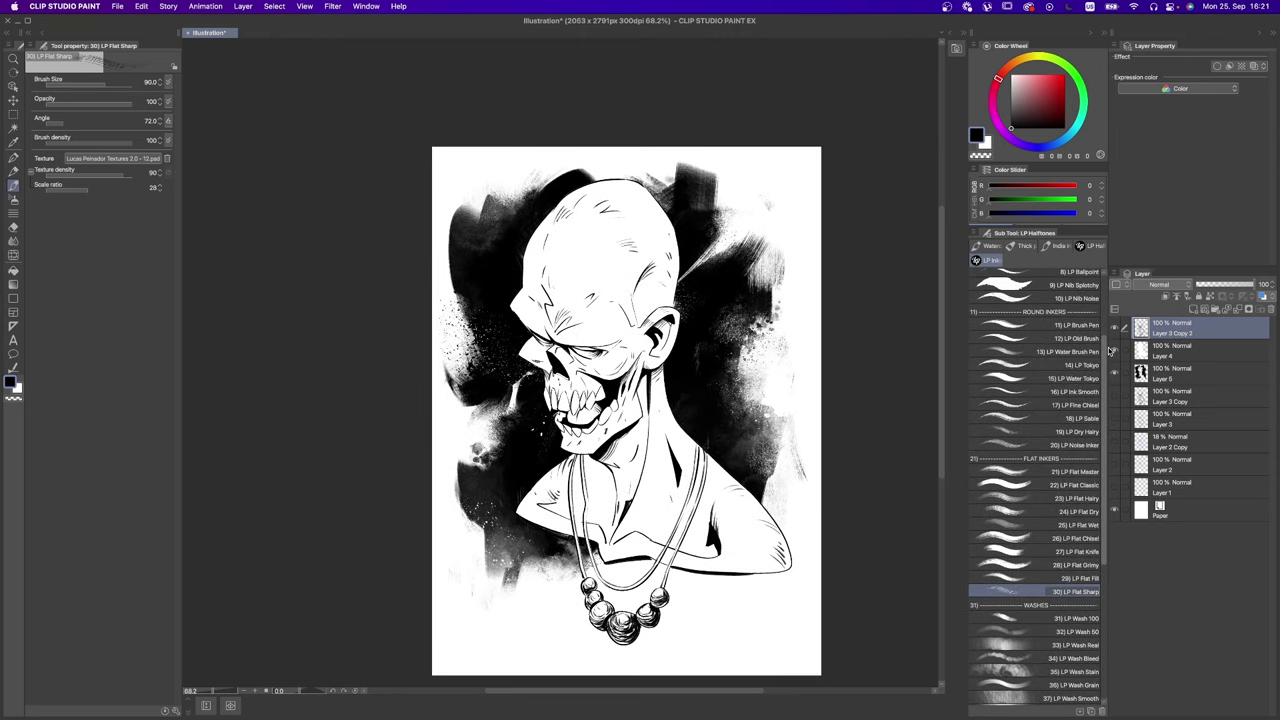
scroll(1100, 390, down, 1)
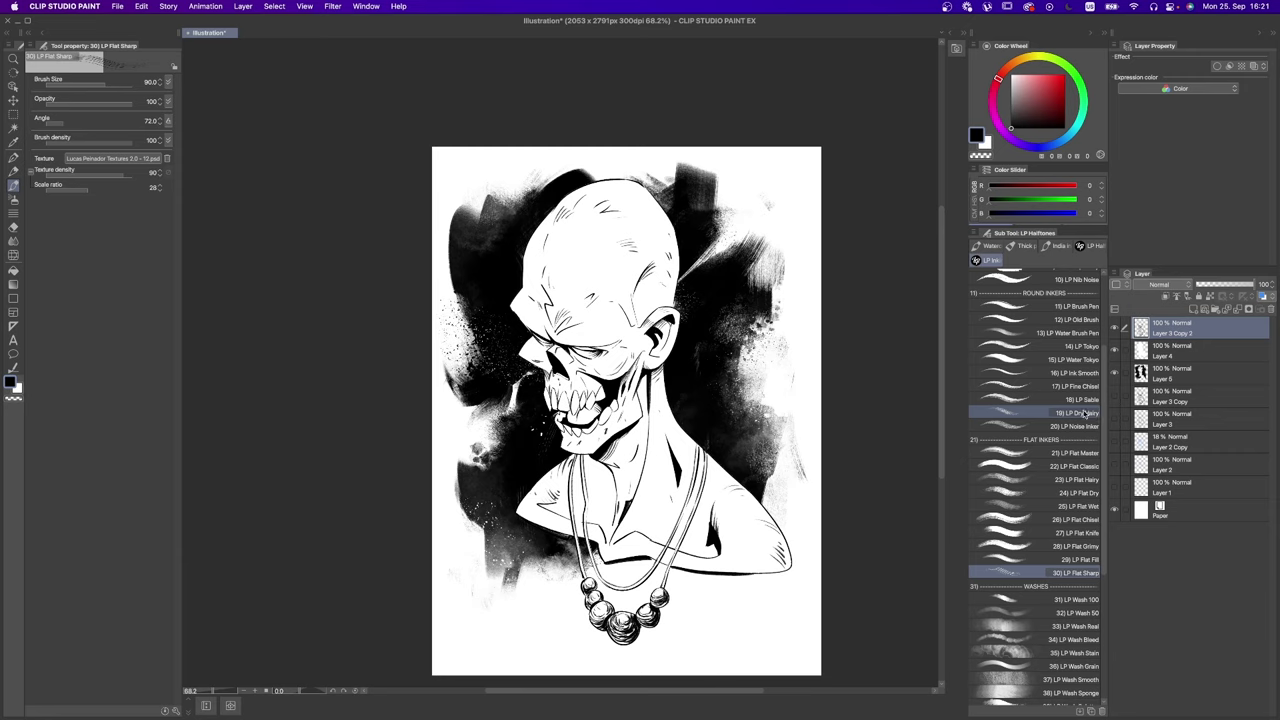
click(1086, 413)
drag(558, 298, 572, 290)
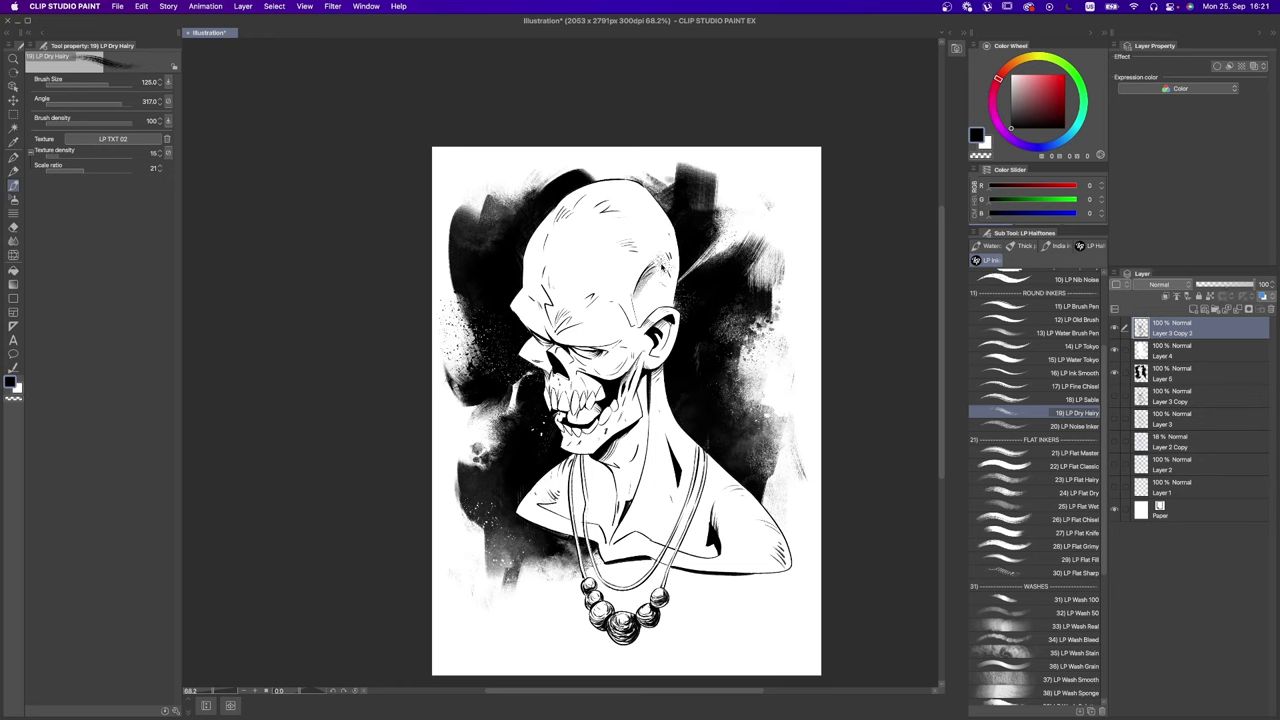
Step: Bring back and hide the shading layer, Layer 6, and add a new layer above it at 50% opacity
mouse_move(1245, 288)
mouse_down()
mouse_move(1215, 287)
mouse_move(1258, 287)
mouse_up()
key(super+shift+n)
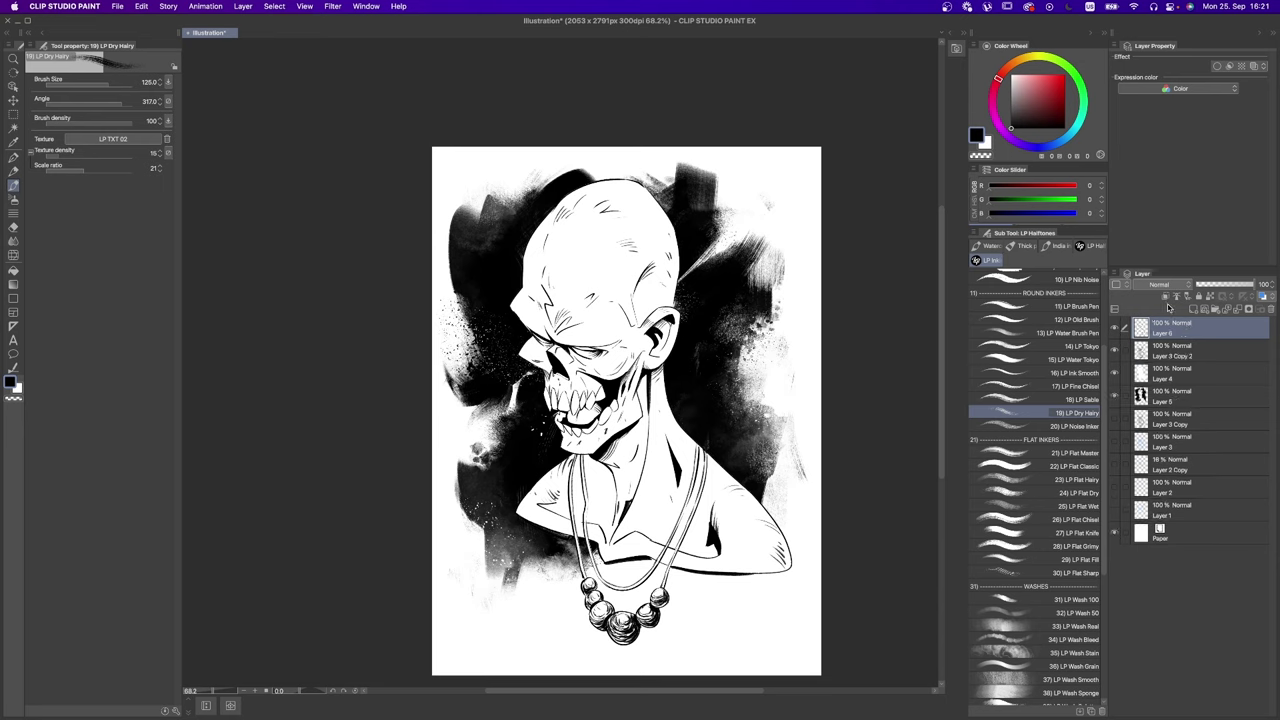
key(super+v)
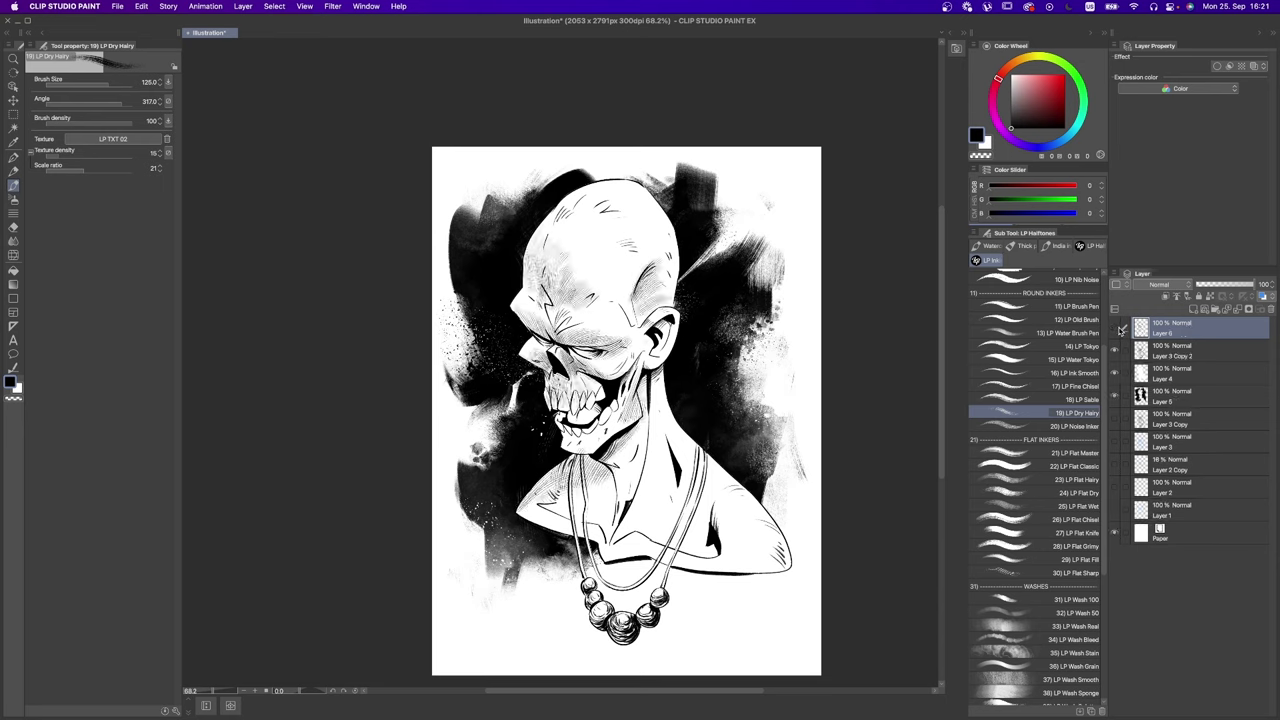
key(super+shift+n)
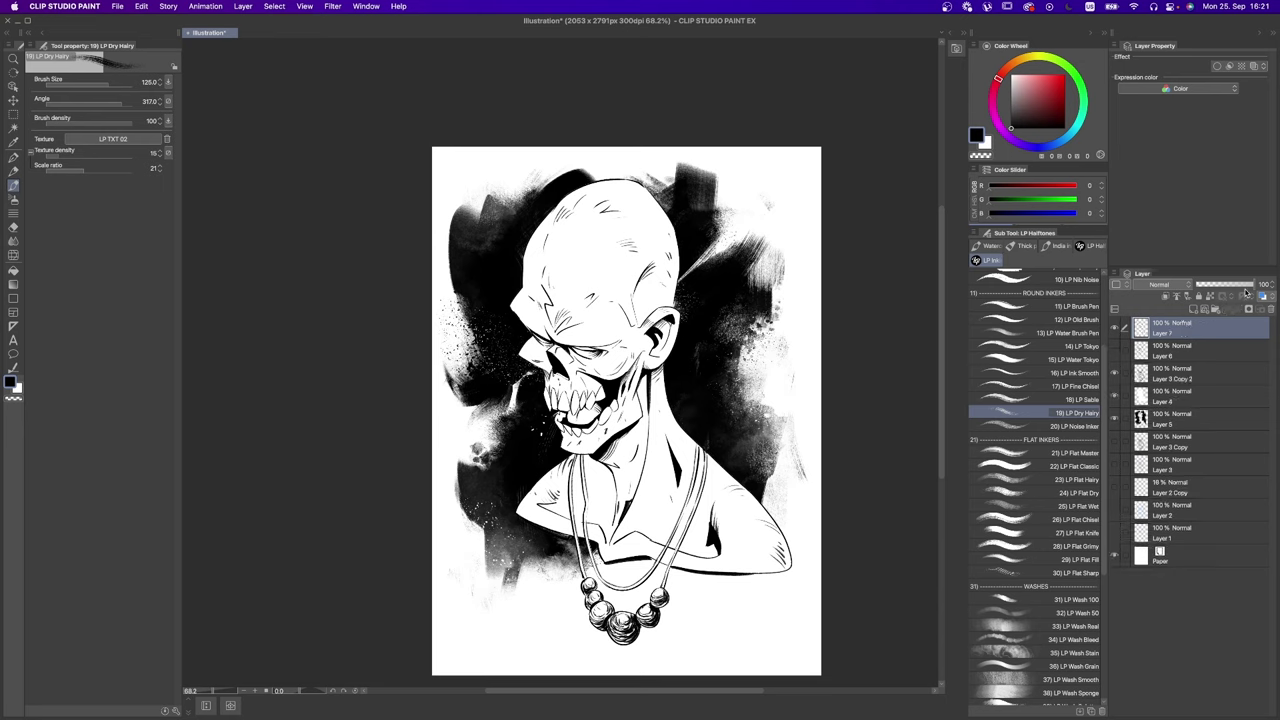
drag(1246, 290, 1225, 287)
Step: Shade the inside of the ear on Layer 7, undoing trial strokes and reducing the brush size to 100
drag(652, 332, 628, 282)
key(super+z)
key(super+z)
key(bracketleft)
key(super+z)
key(bracketleft)
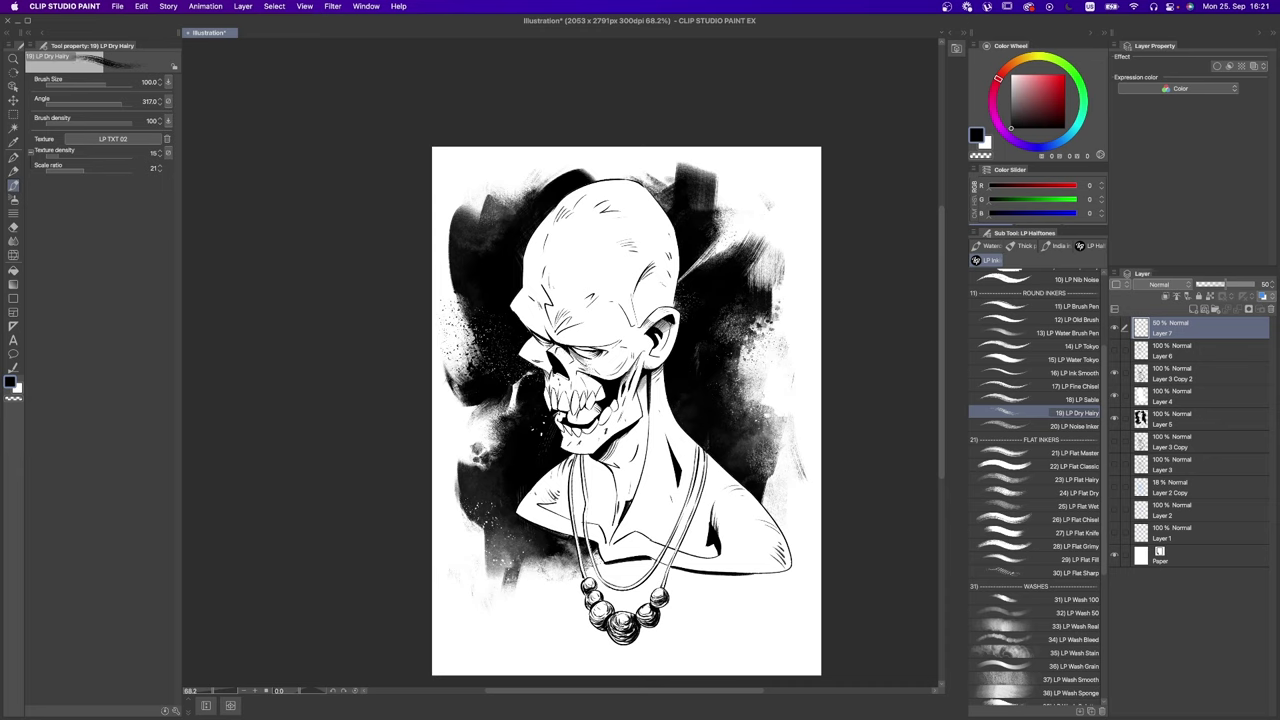
Step: Adjust the LP Dry Hairy brush size and shade the eye socket under the brow on Layer 7
key(bracketright)
key(bracketright)
key(bracketright)
key(bracketright)
key(bracketleft)
key(bracketleft)
drag(548, 344, 582, 331)
key(ctrl+z)
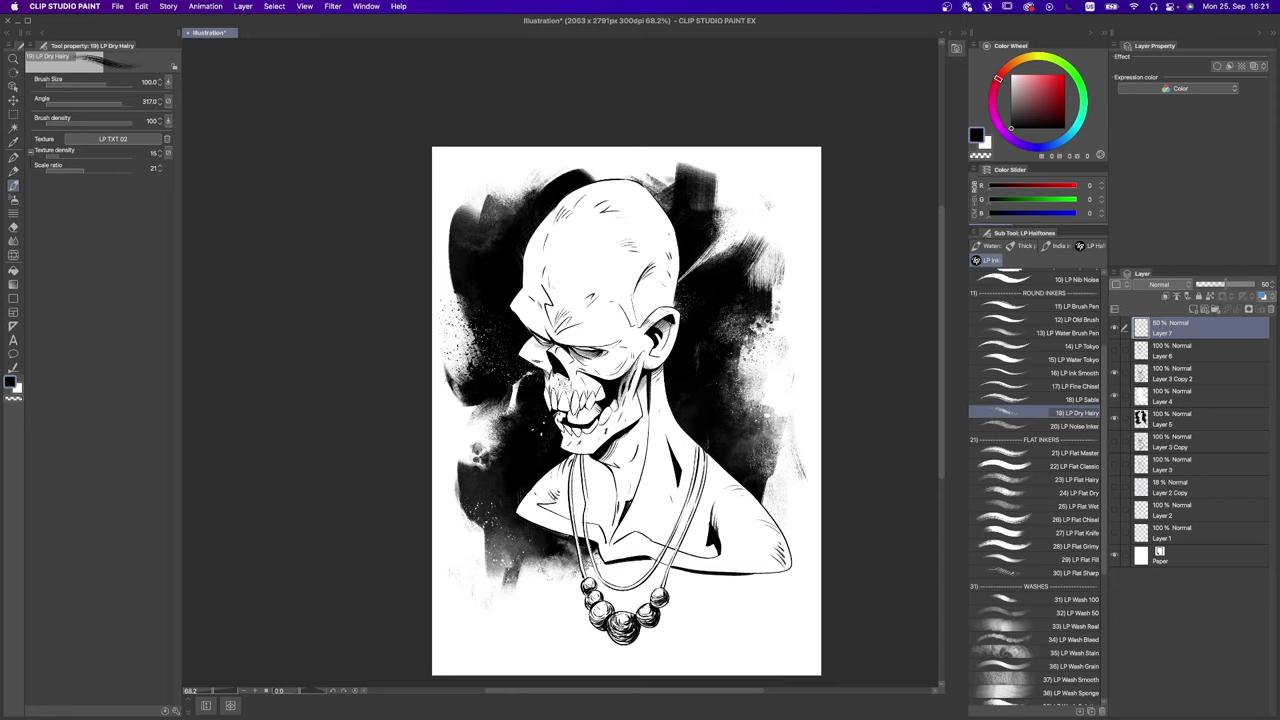
Step: Refine the soft shading around the teeth and the back of the jaw, undoing unwanted strokes
key(ctrl+z)
key(ctrl+z)
key(ctrl+z)
key(ctrl+z)
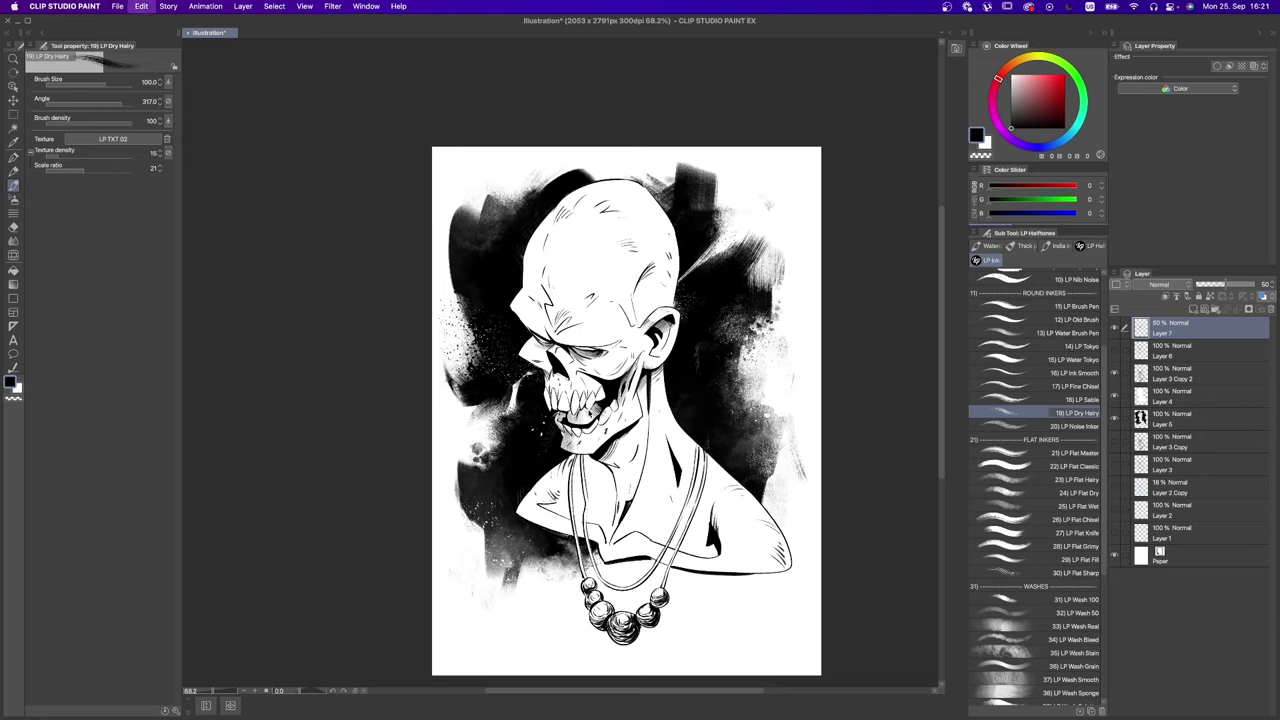
key(ctrl+z)
key(ctrl+z)
key(ctrl+z)
Step: Shade the tongue inside the open mouth at brush size 90 and clean up with the Rough eraser at size 17.5
scroll(592, 410, up, 6)
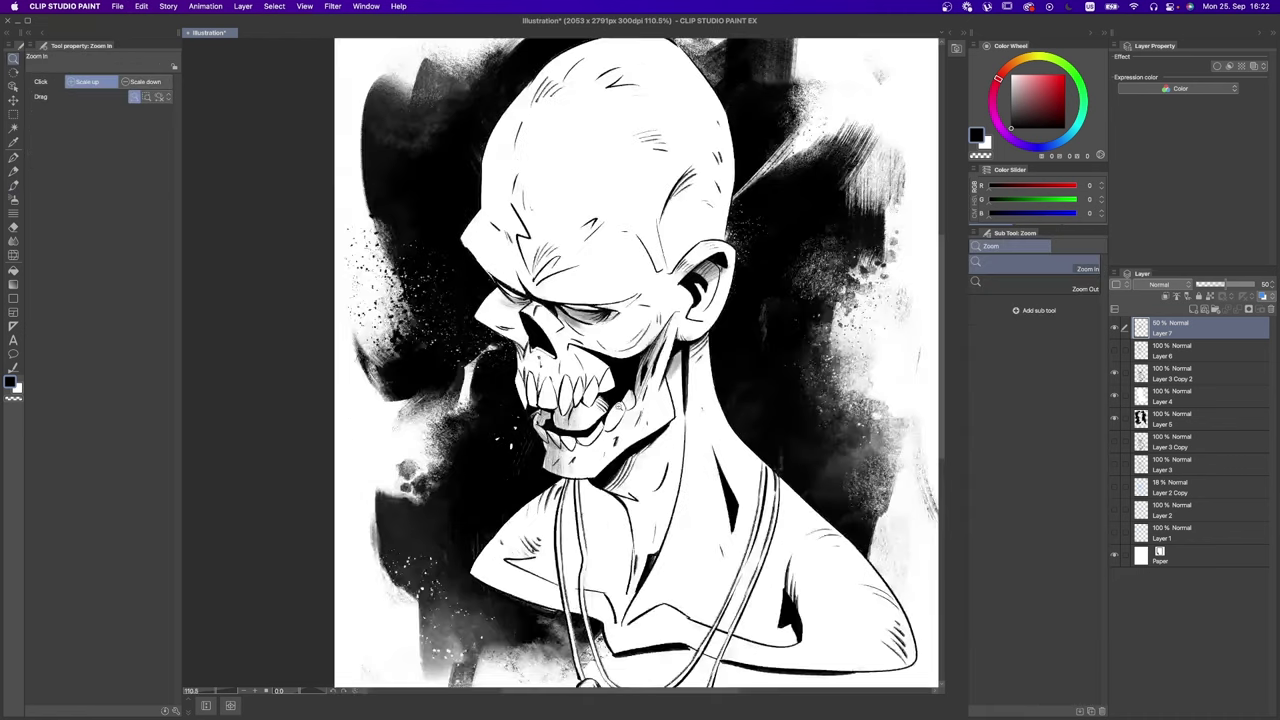
drag(650, 388, 612, 412)
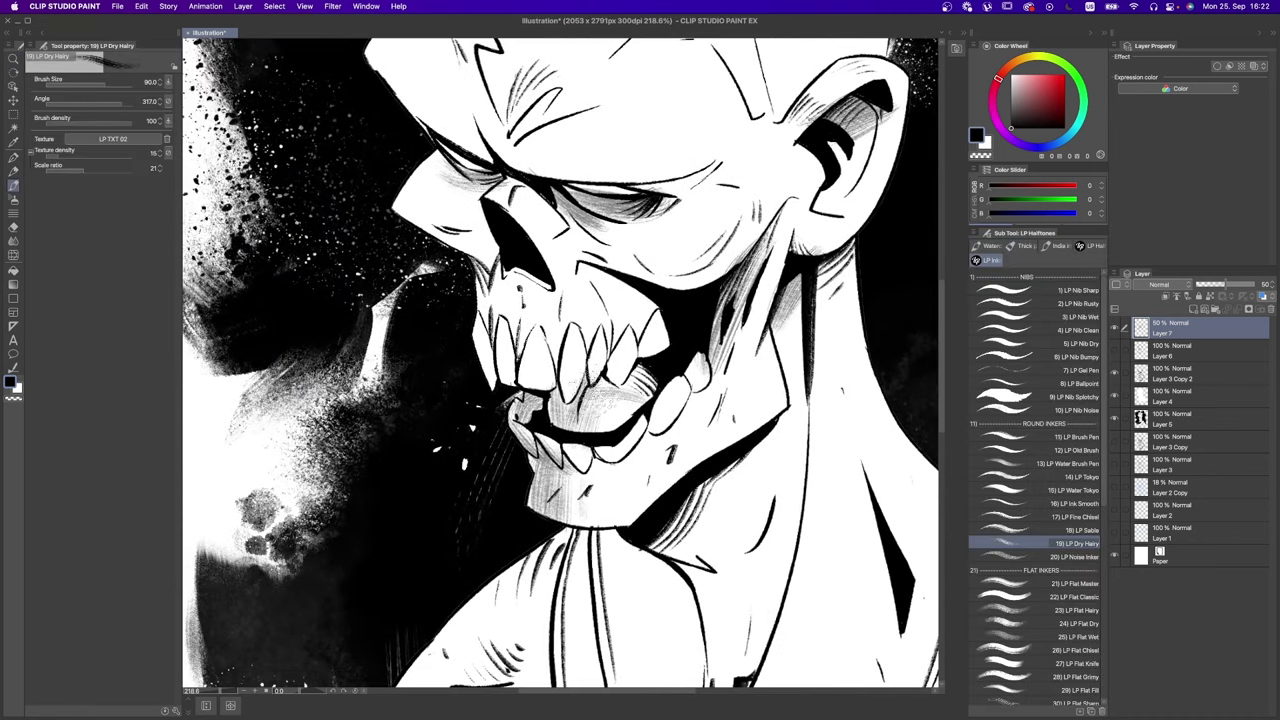
mouse_move(652, 356)
mouse_down()
mouse_move(584, 404)
mouse_move(612, 430)
mouse_up()
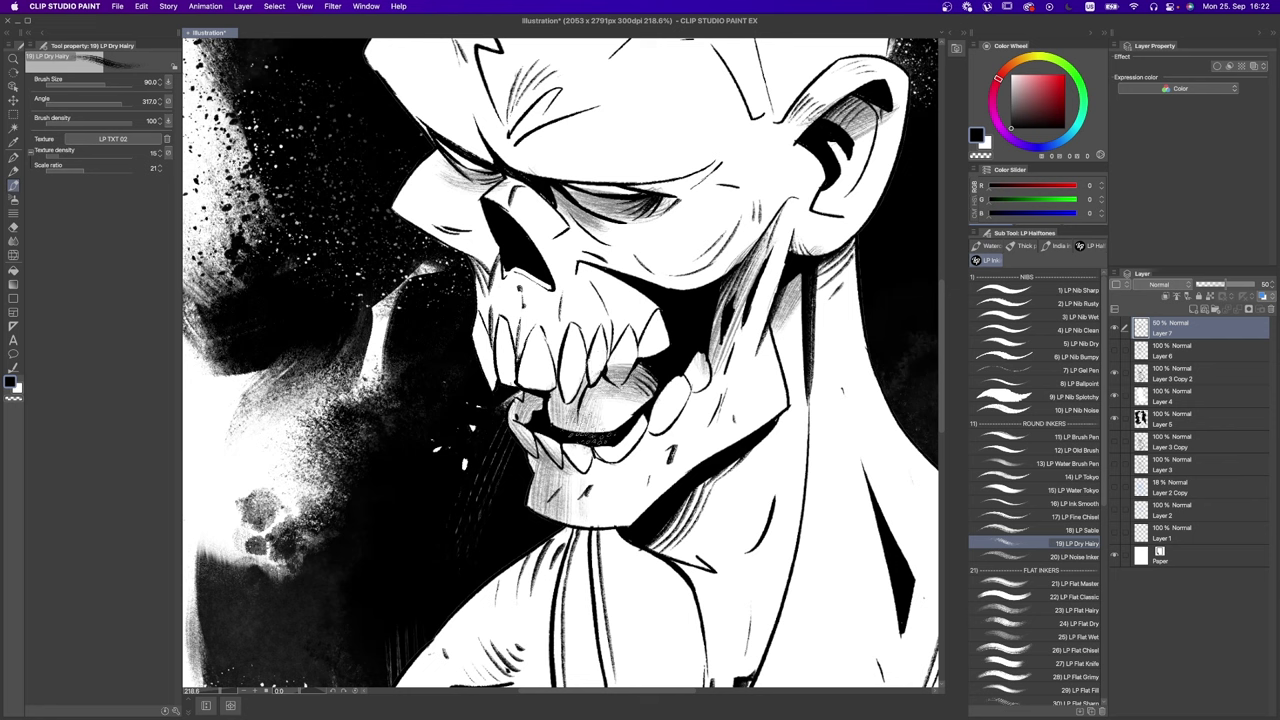
key(e)
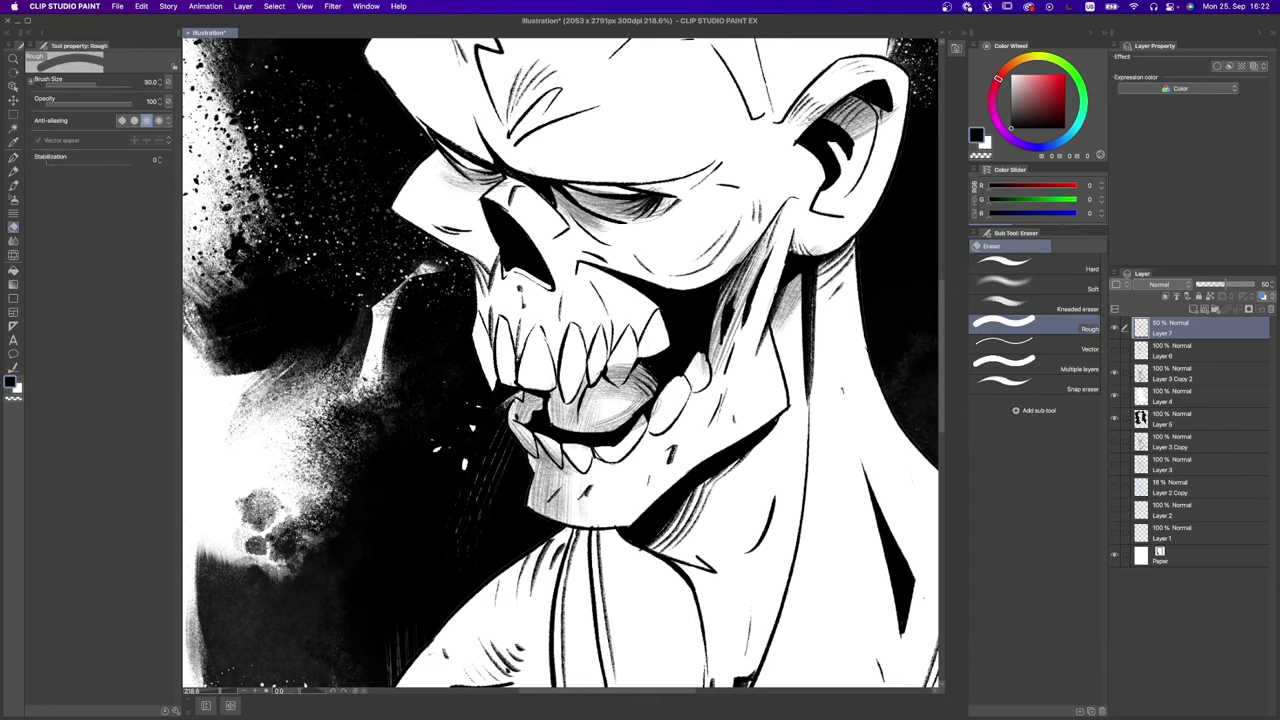
key(bracketleft)
key(bracketleft)
key(bracketleft)
key(bracketleft)
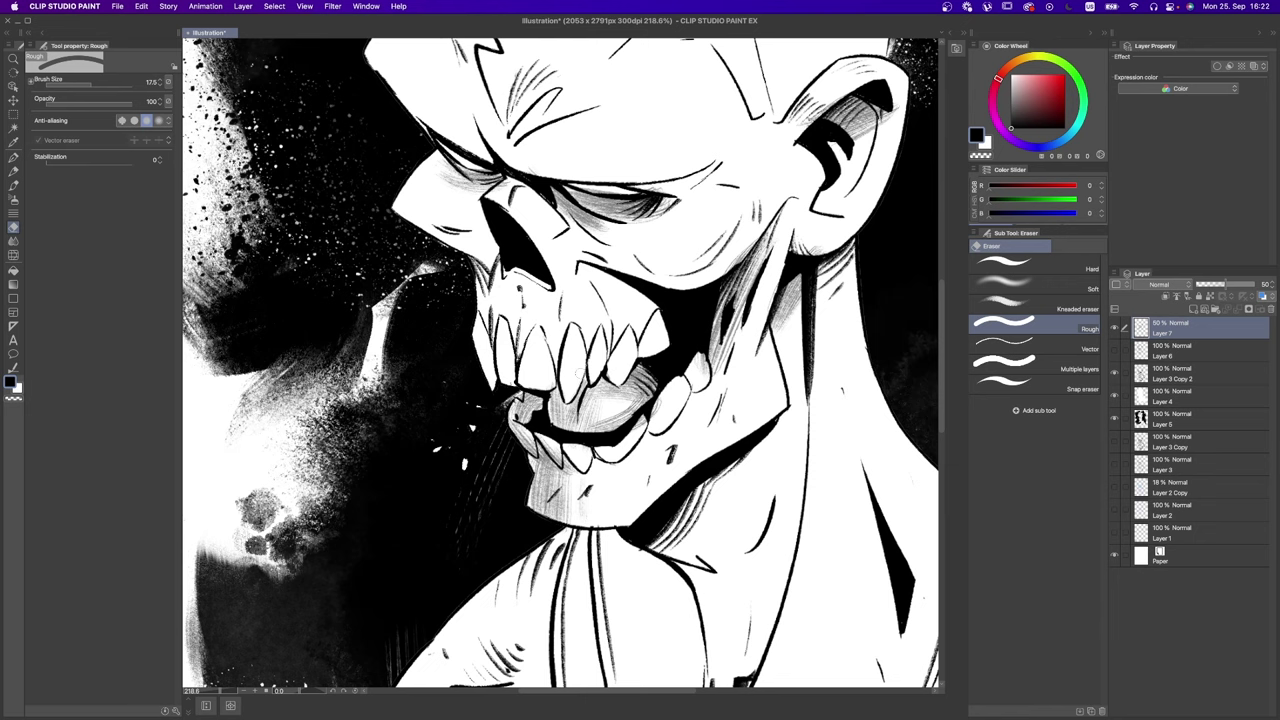
key(b)
key(/)
key(super+0)
key(b)
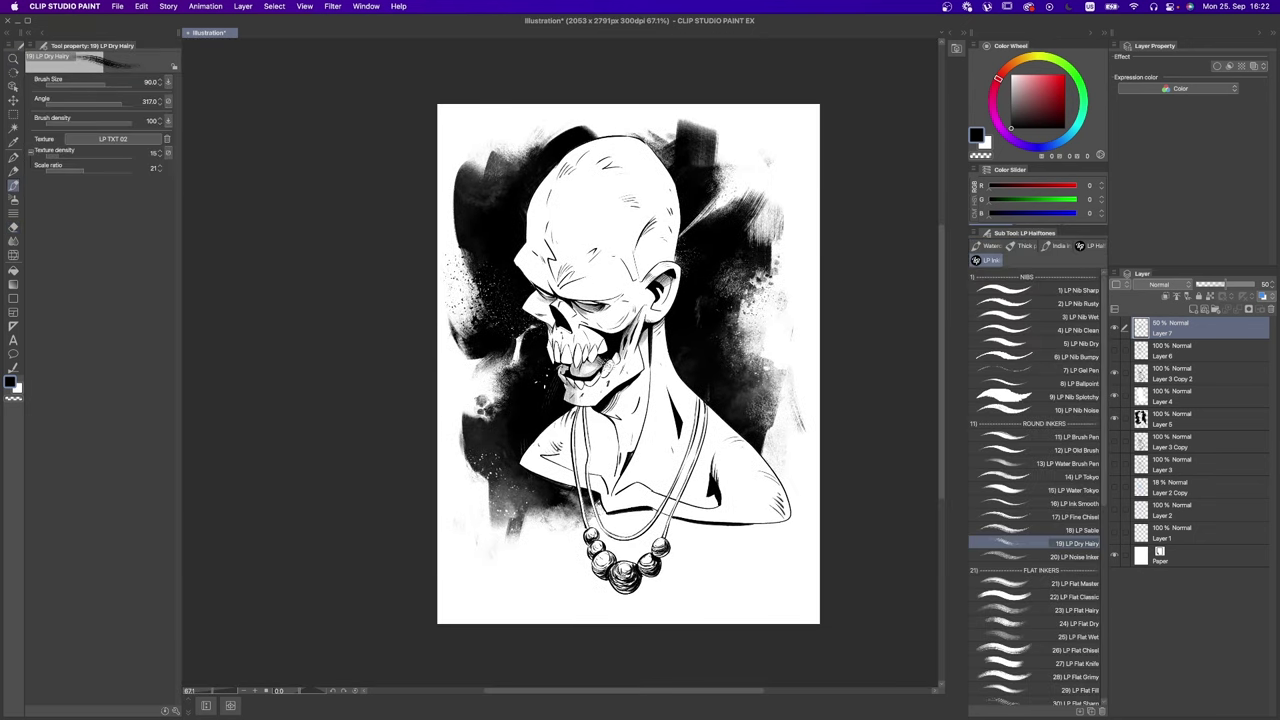
Step: Work over the lower jaw shading with the LP Dry Hairy brush at size 90, undoing and retrying strokes
key(e)
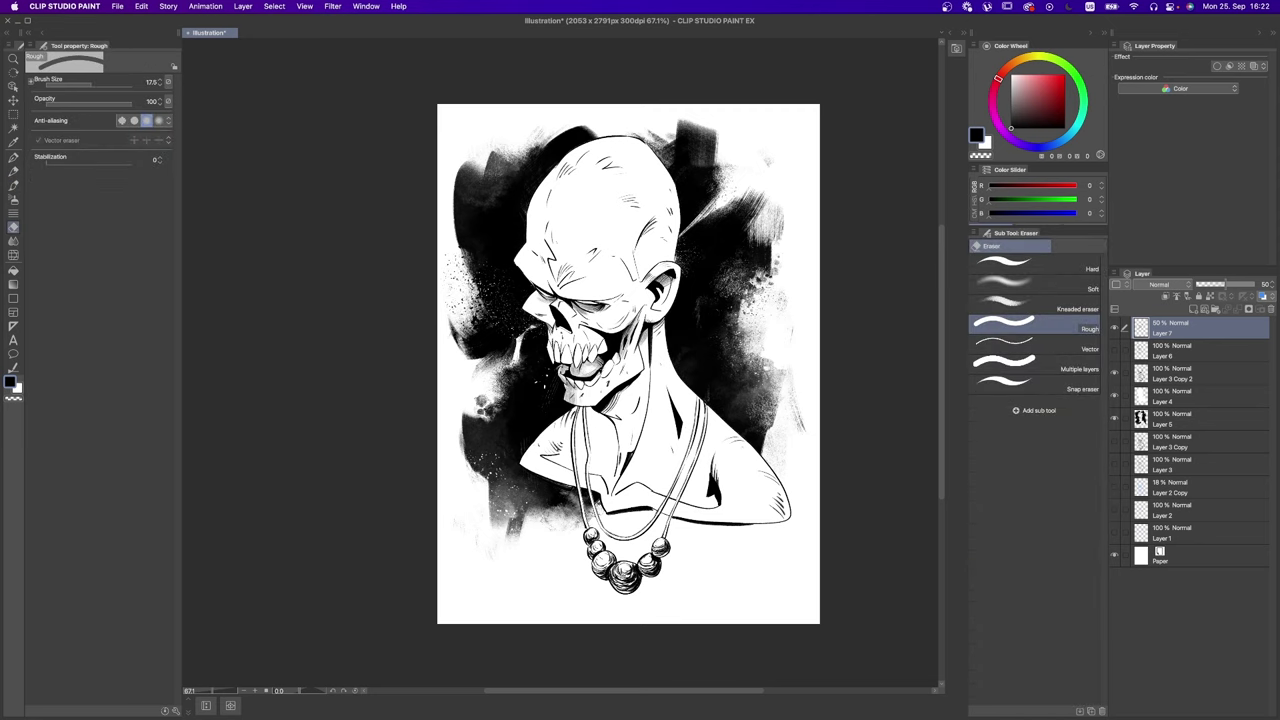
key(b)
key(super+z)
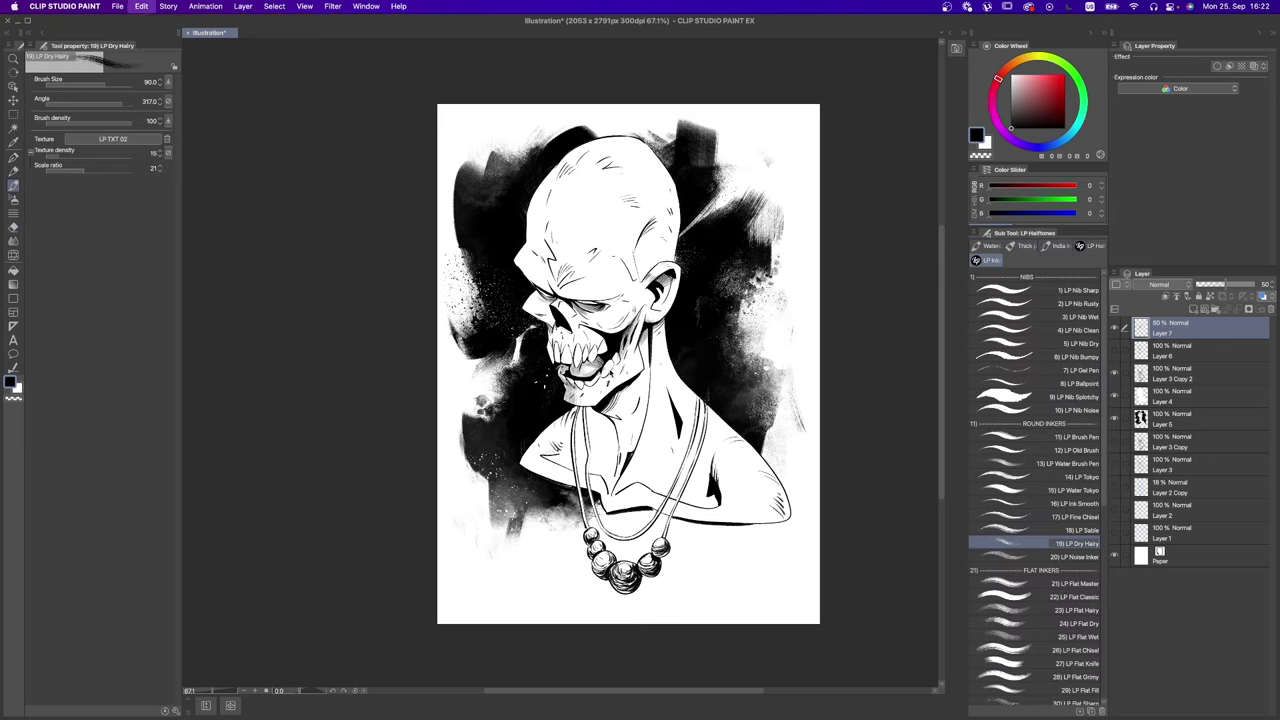
key(super+z)
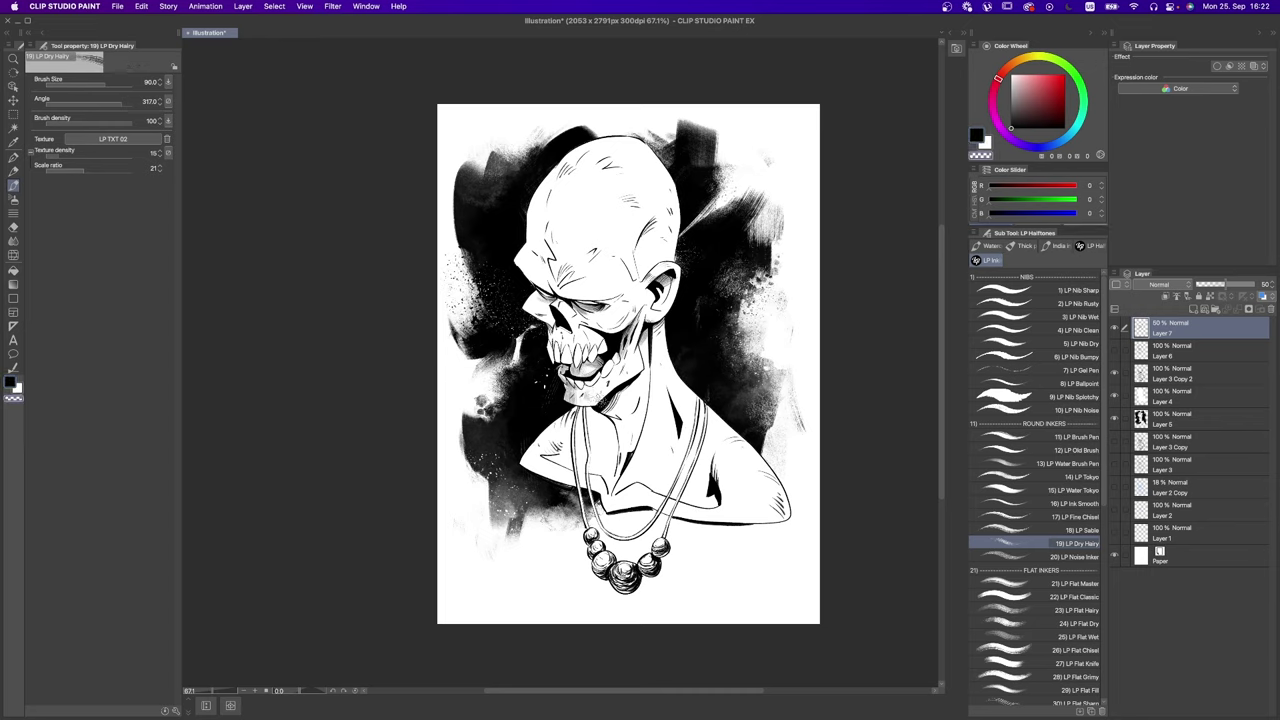
key(super+z)
key(super+z)
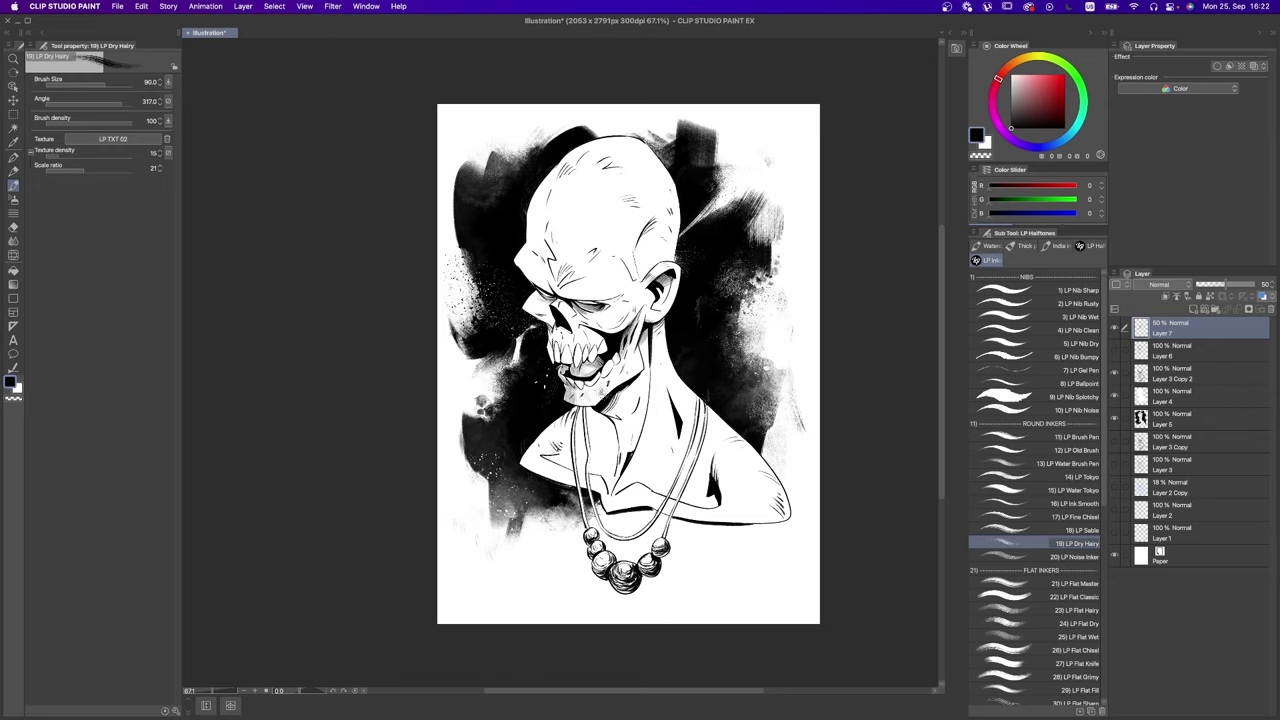
key(super+z)
key(super+z)
Step: Try a soft shading stroke below the back of the jaw on Layer 7 at brush size 125, and undo it
scroll(628, 363, down, 1)
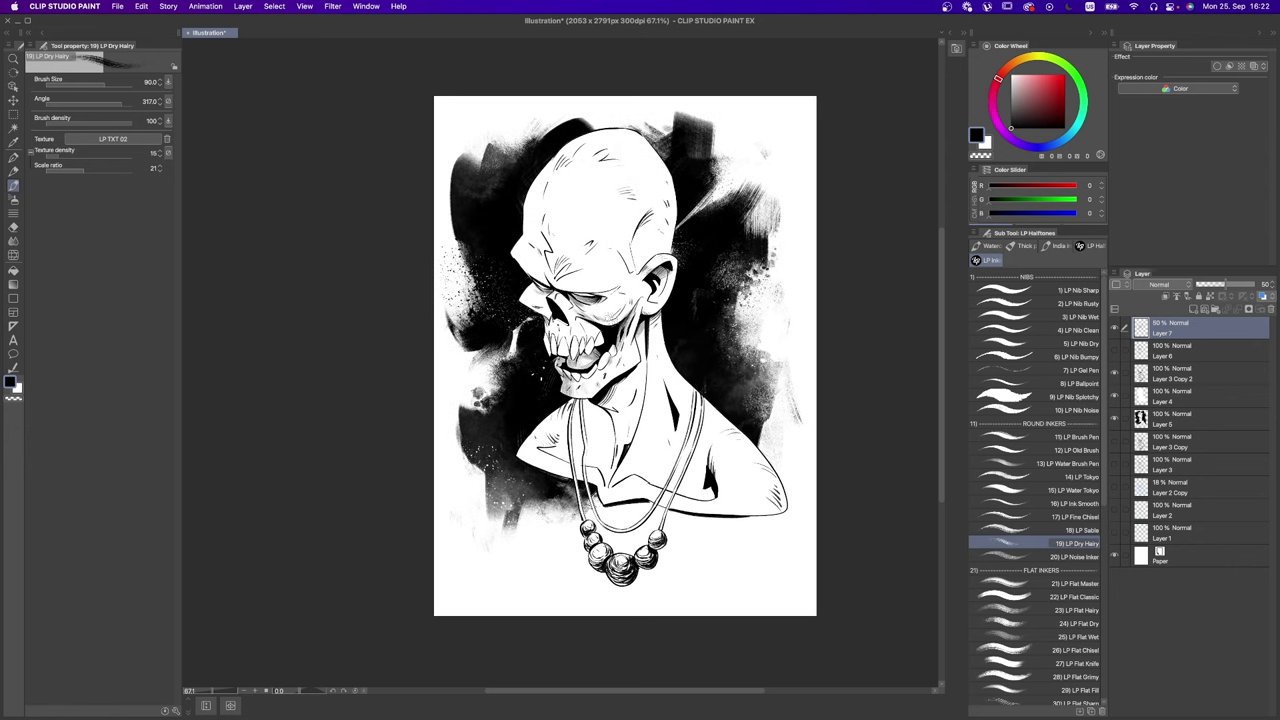
key(bracketright)
scroll(624, 341, down, 3)
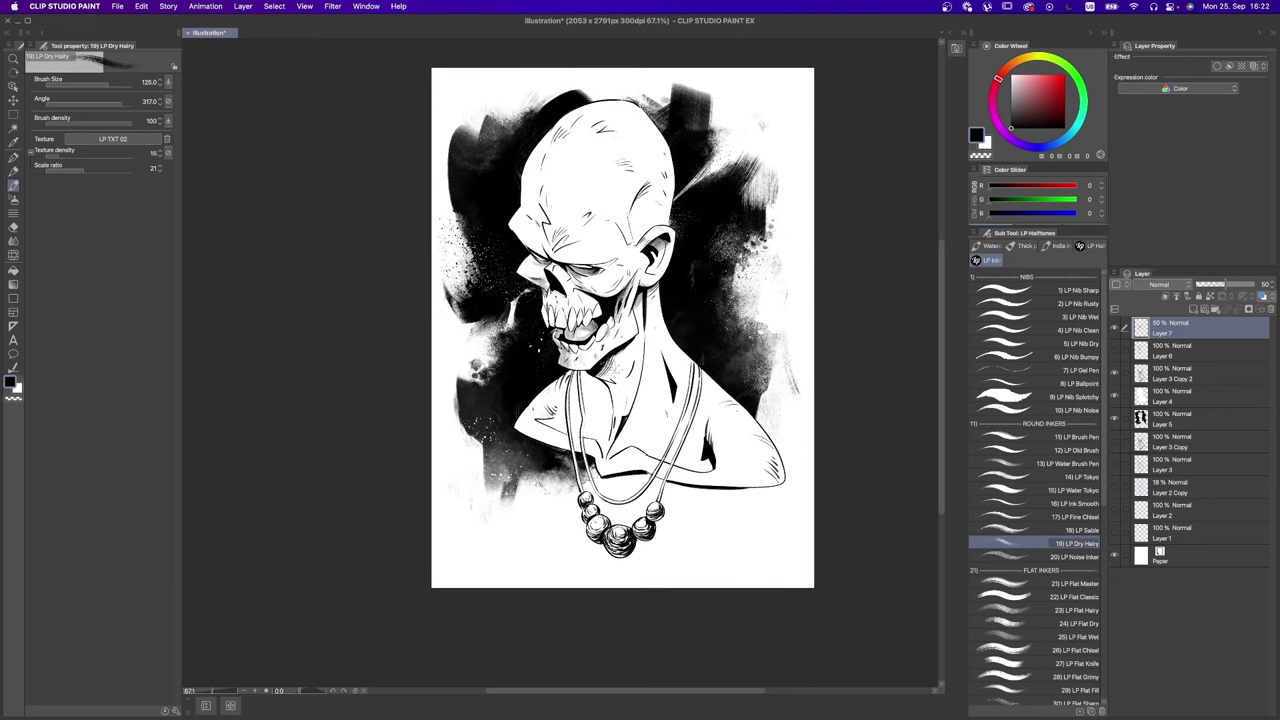
key(super+z)
key(super+z)
drag(622, 352, 650, 326)
key(super+z)
scroll(636, 345, right, 2)
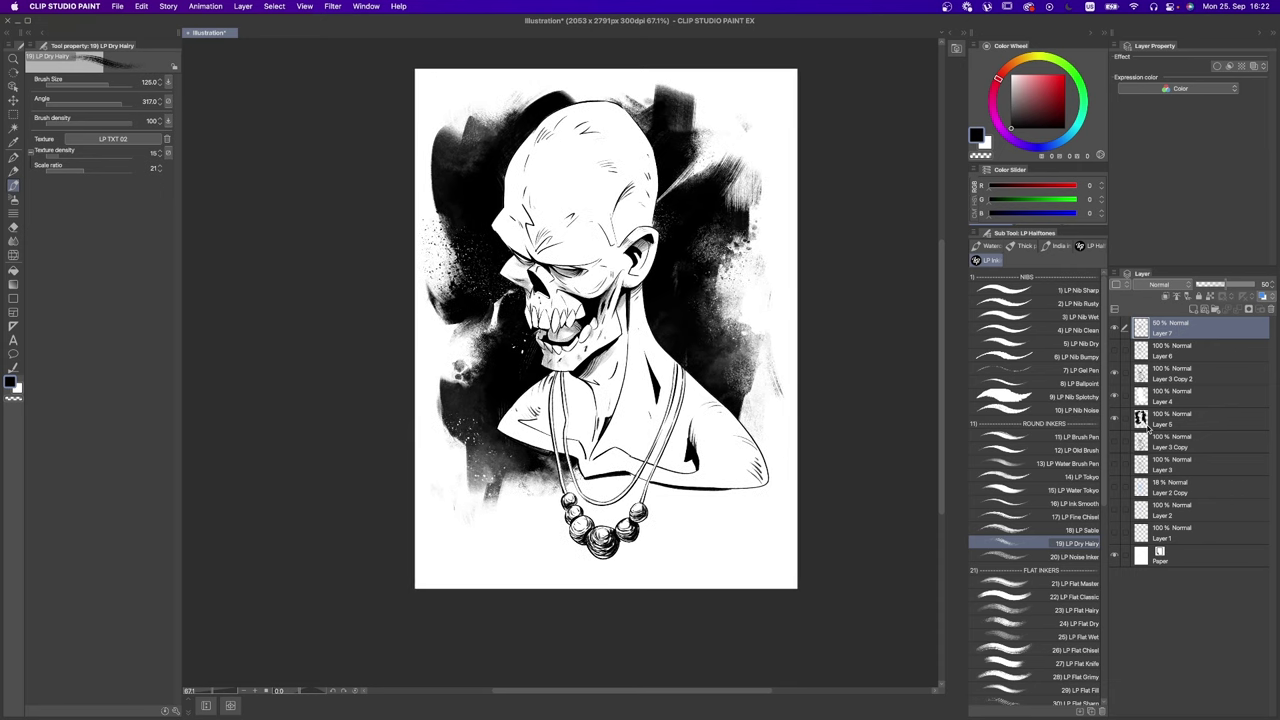
Step: Add a new layer at the top of the stack and select the LP Flat Knife brush at size 125
key(super+shift+n)
scroll(1010, 450, down, 5)
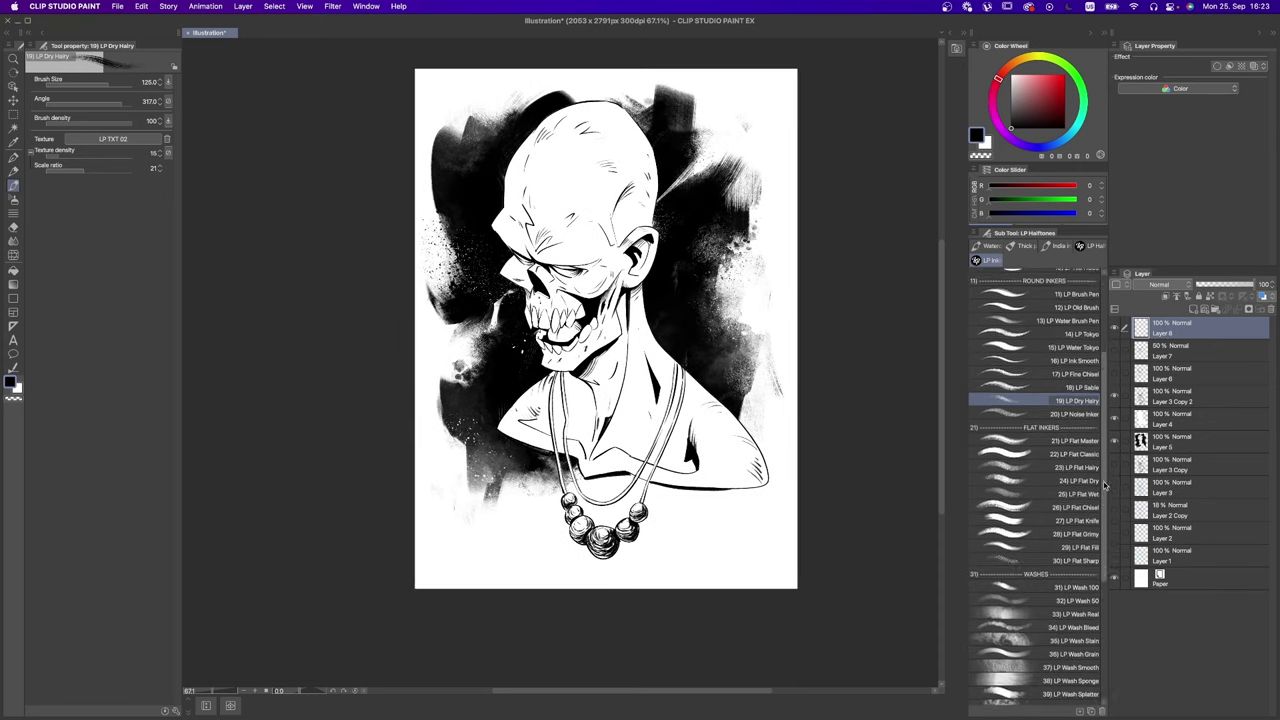
click(1030, 494)
key(bracketleft)
key(bracketleft)
key(bracketleft)
key(bracketleft)
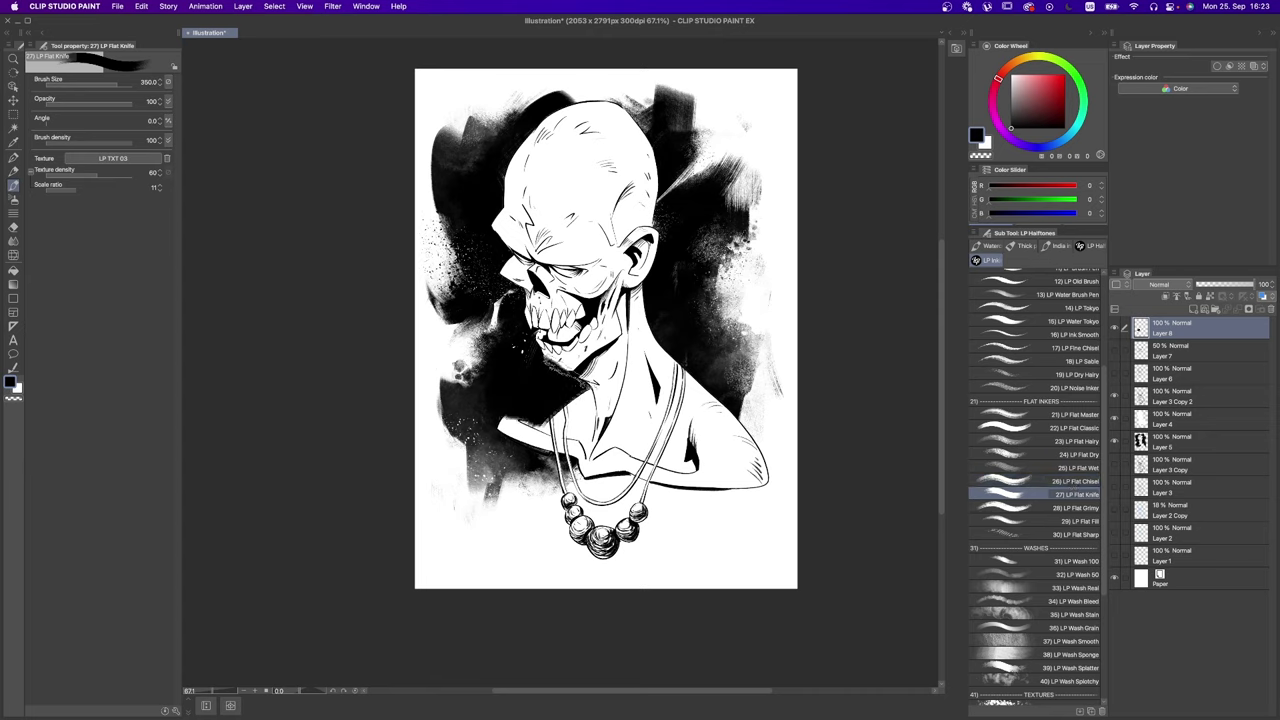
Step: Hide the splattered black background on Layer 5
click(1115, 441)
click(1115, 442)
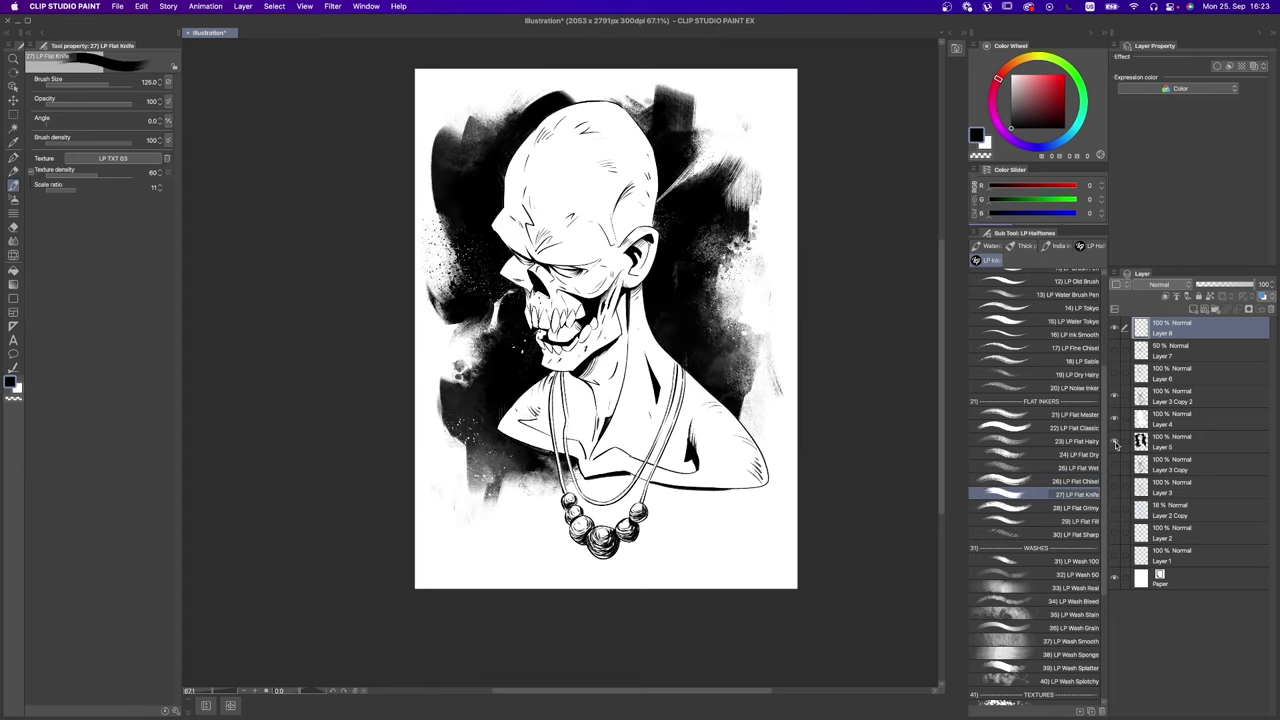
click(1116, 443)
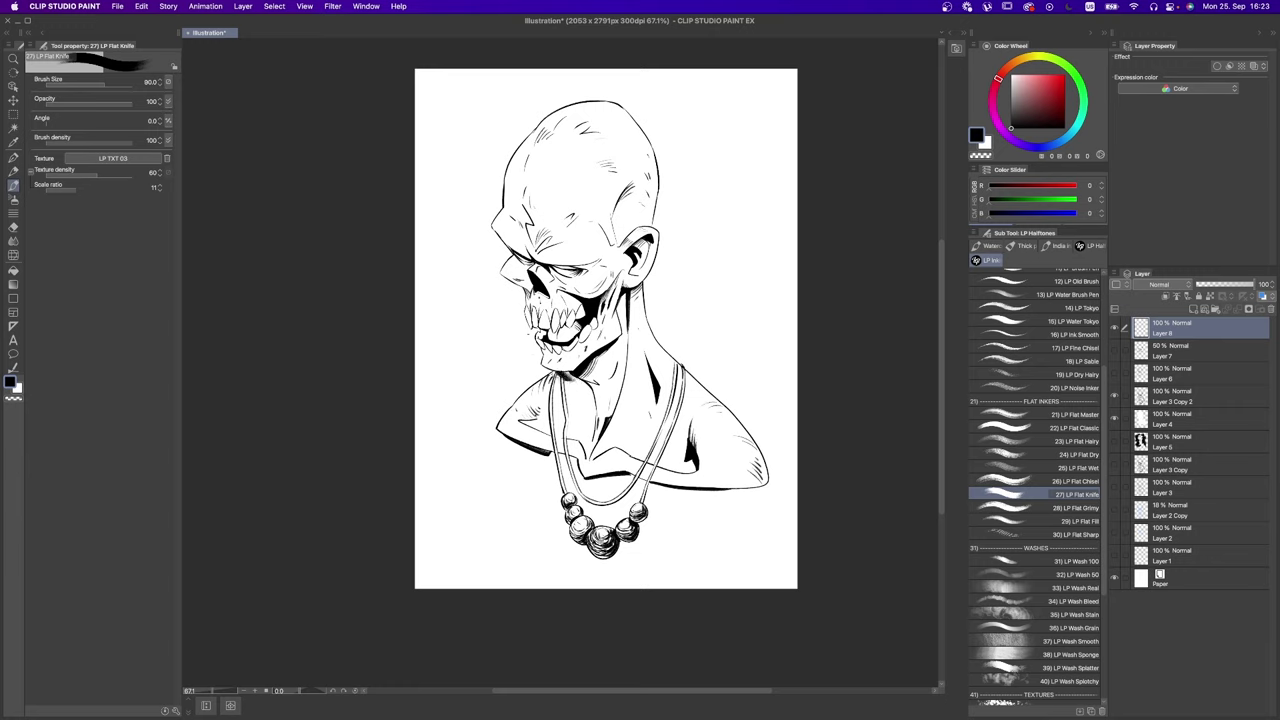
Step: Block in a black shadow on the shoulder beneath the jaw with LP Flat Knife at sizes 90 and 100, undoing weak strokes
drag(556, 382, 504, 424)
key(super+z)
mouse_move(570, 376)
mouse_down()
mouse_move(506, 420)
mouse_move(514, 410)
mouse_up()
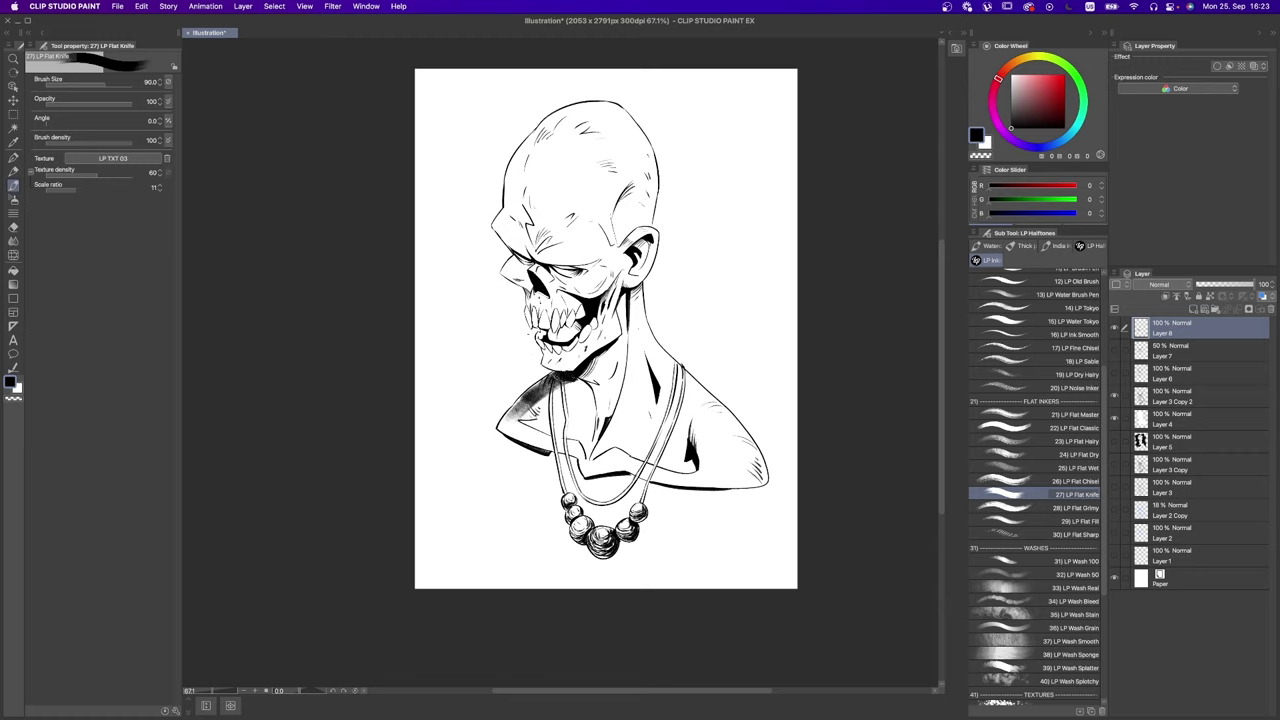
key(super+z)
drag(590, 378, 512, 420)
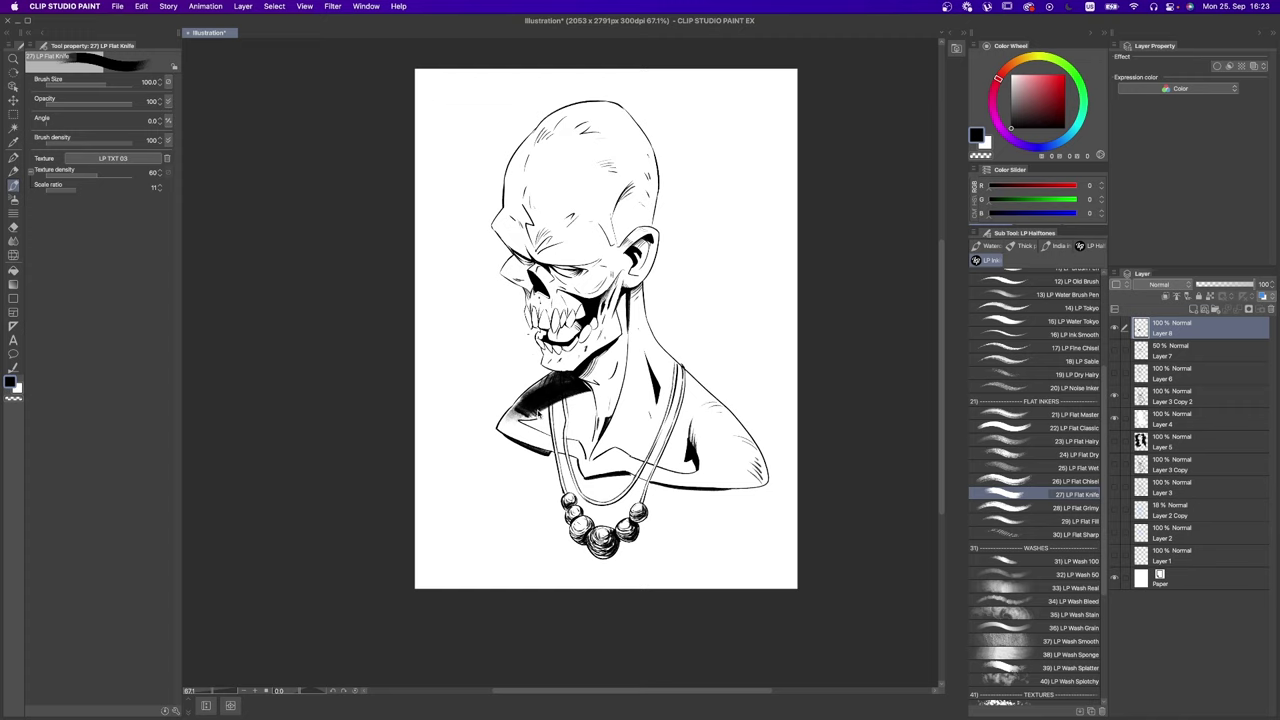
drag(572, 380, 510, 424)
key(super+z)
key(super+z)
key(super+z)
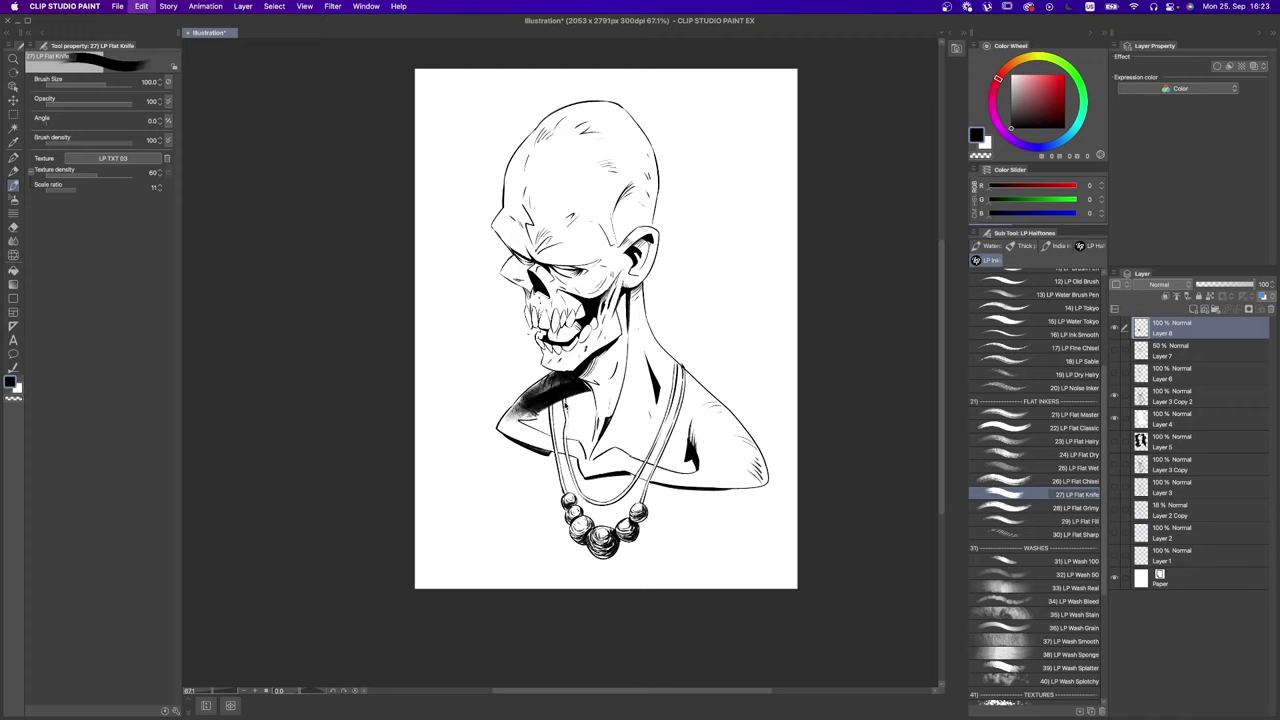
Step: Extend the shadow across the shoulder and necklace cords, and fade its lower part to grey with transparent-colour strokes
drag(590, 392, 502, 422)
drag(596, 380, 500, 426)
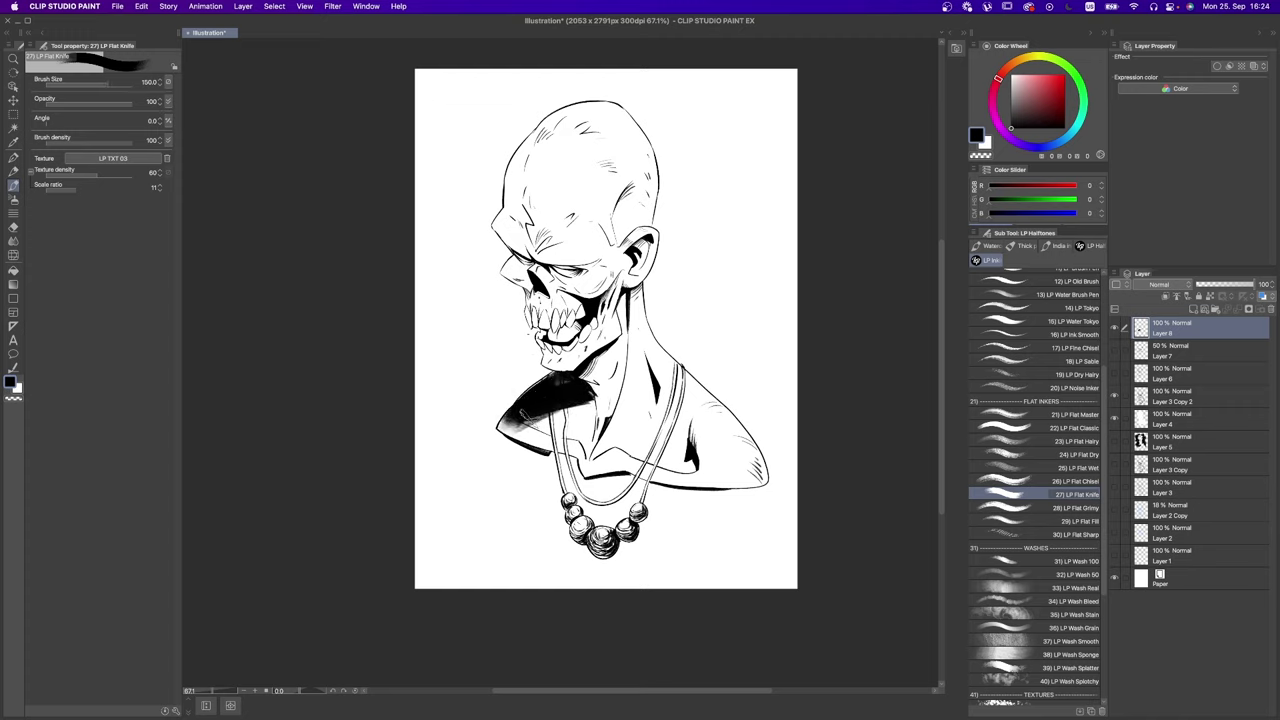
key(super+z)
key(super+z)
drag(596, 388, 504, 428)
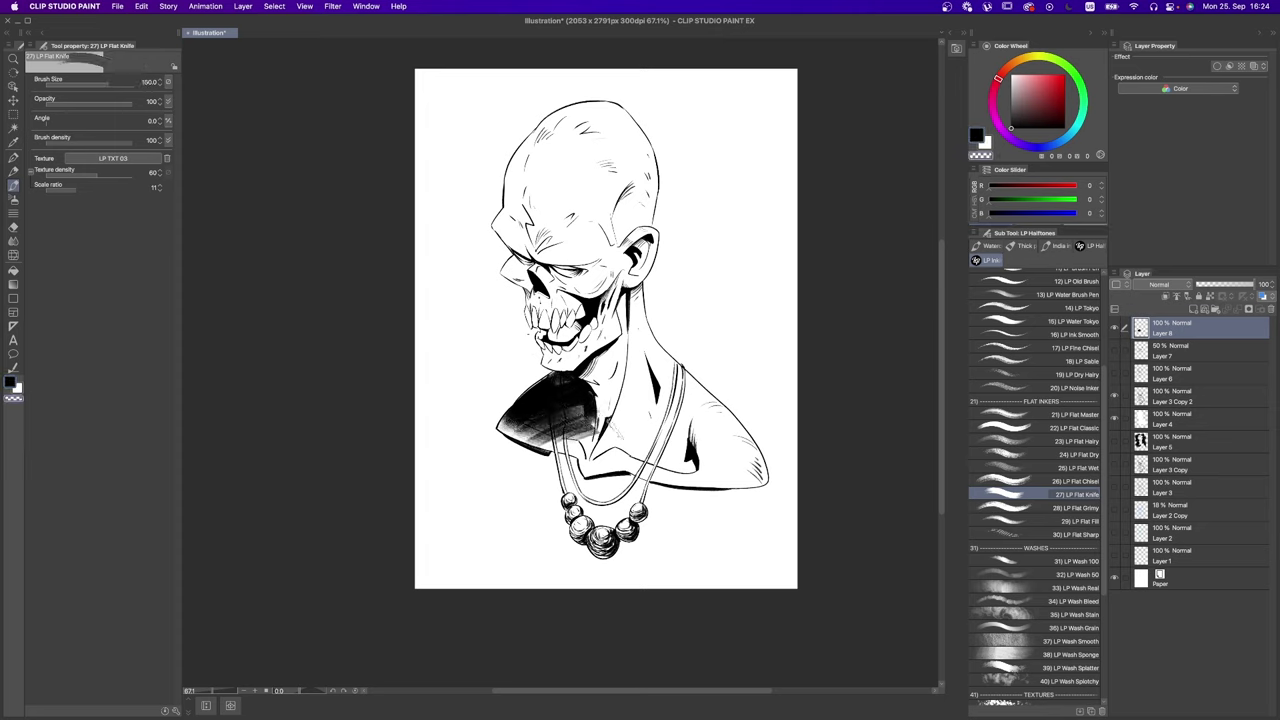
key(super+z)
drag(596, 392, 504, 426)
key(super+z)
drag(596, 396, 504, 428)
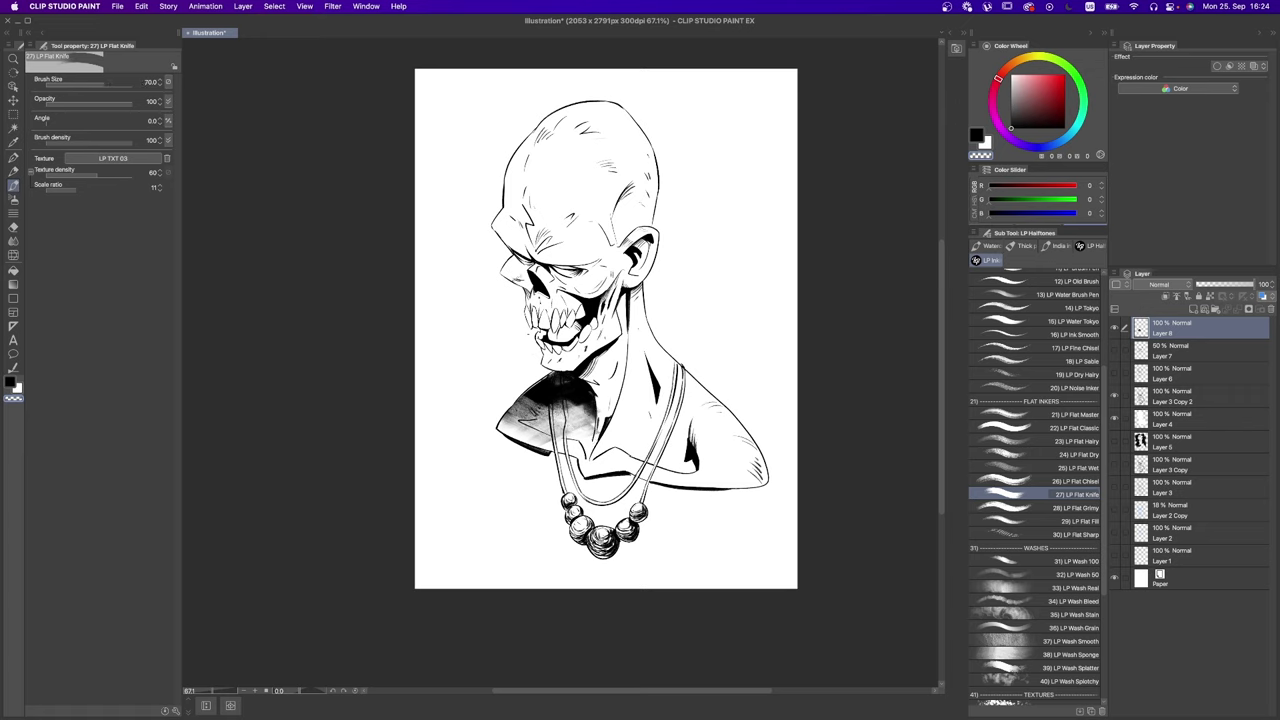
Step: Reduce the LP Flat Knife brush to sizes 50 and 40 and paint dark shadows along the brow edge and nose
key(bracketleft)
key(bracketleft)
key(super+z)
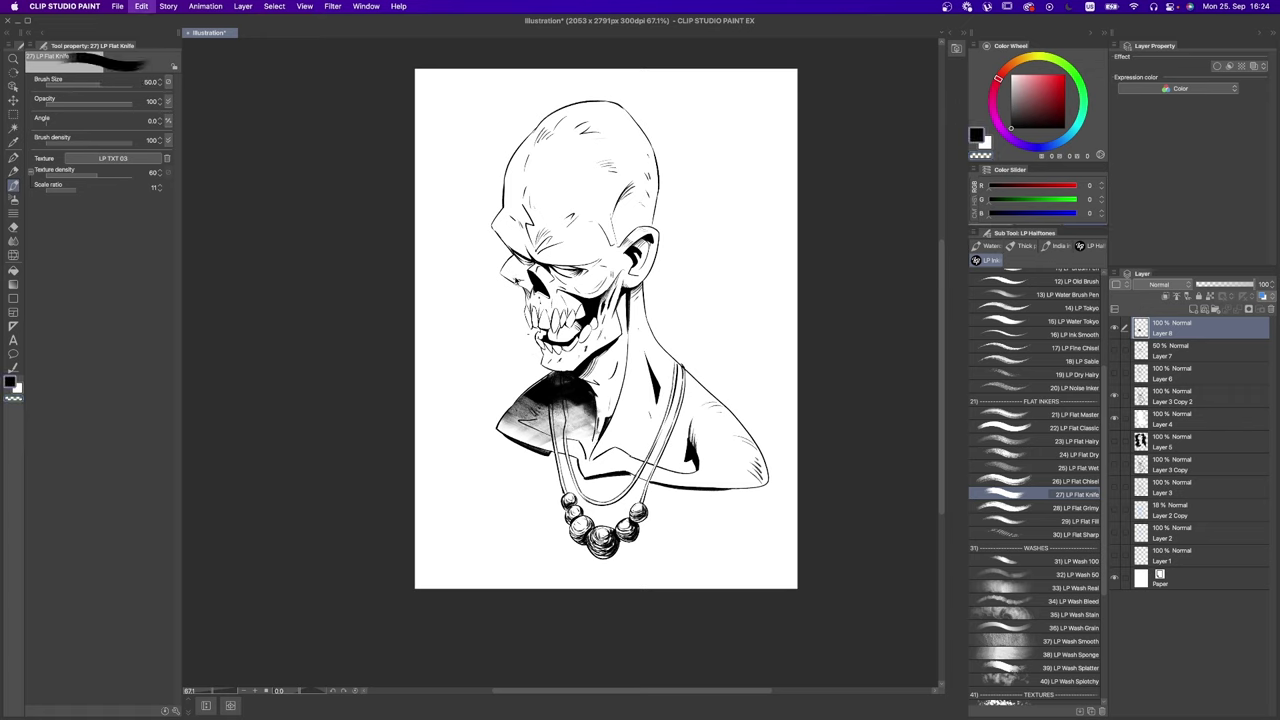
key(bracketleft)
key(super+z)
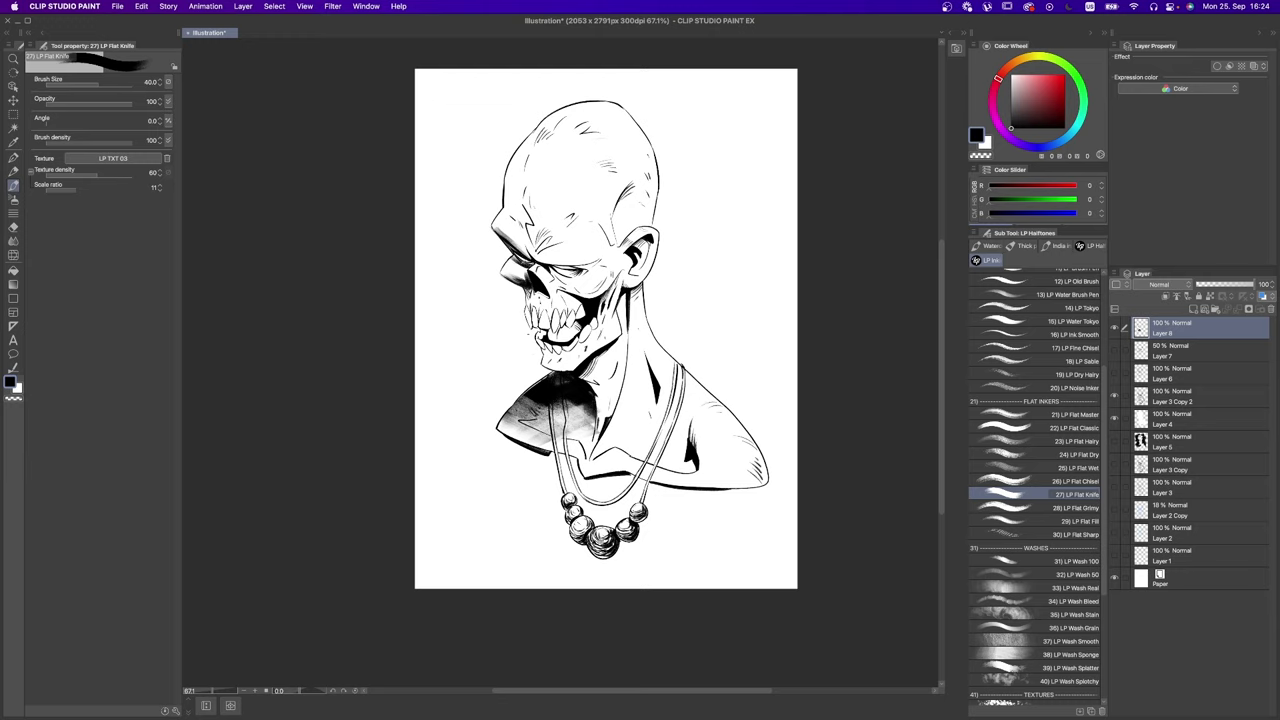
Step: Shade the eye socket, cheekbone and upper teeth on Layer 8, adjusting the brush size and undoing or redoing strokes
key(super+shift+z)
key(super+z)
key(super+shift+z)
key(bracketright)
key(bracketright)
key(bracketright)
key(bracketright)
key(super+shift+z)
key(super+shift+z)
key(super+shift+z)
key(super+z)
key(super+shift+z)
key(super+shift+z)
key(super+shift+z)
key(super+shift+z)
key(bracketleft)
key(bracketleft)
key(bracketleft)
key(bracketleft)
key(bracketleft)
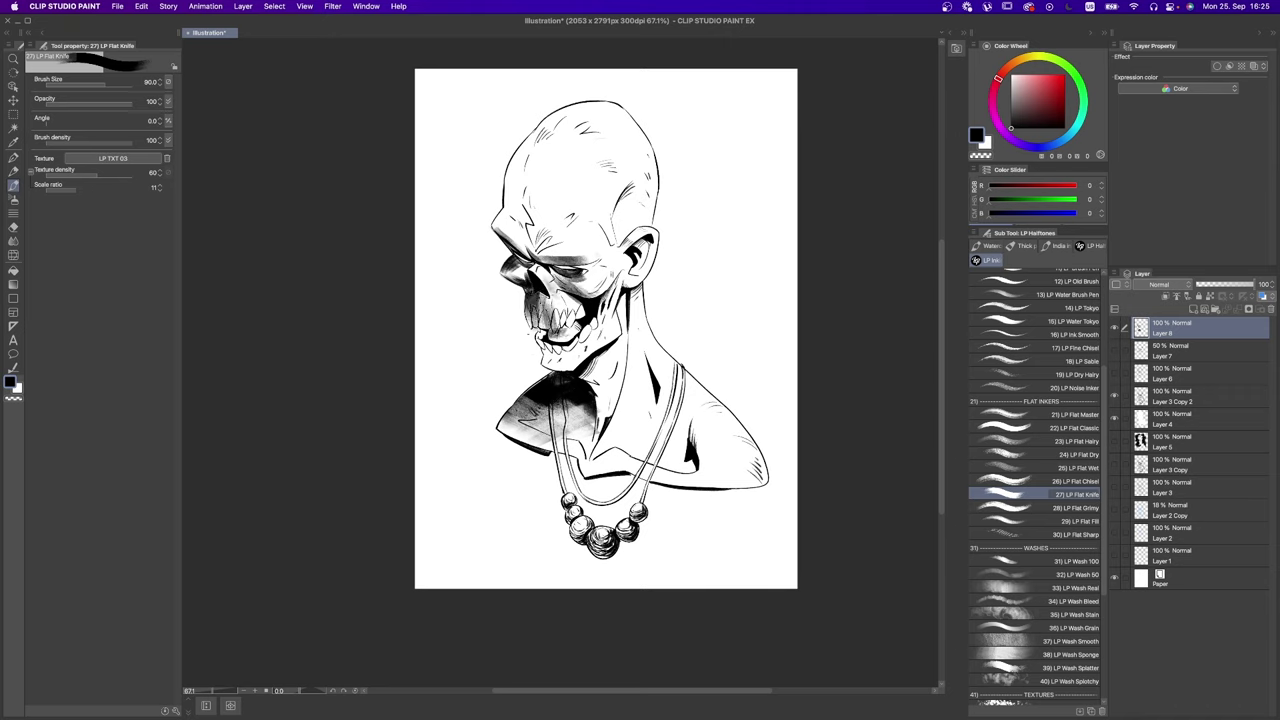
Step: Shade the front side of the cranium and the forehead creases with LP Flat Knife at size 80
key(bracketright)
key(bracketright)
key(bracketright)
key(bracketright)
key(bracketright)
key(bracketright)
key(bracketright)
key(super+shift+z)
key(super+shift+z)
key(super+shift+z)
key(super+shift+z)
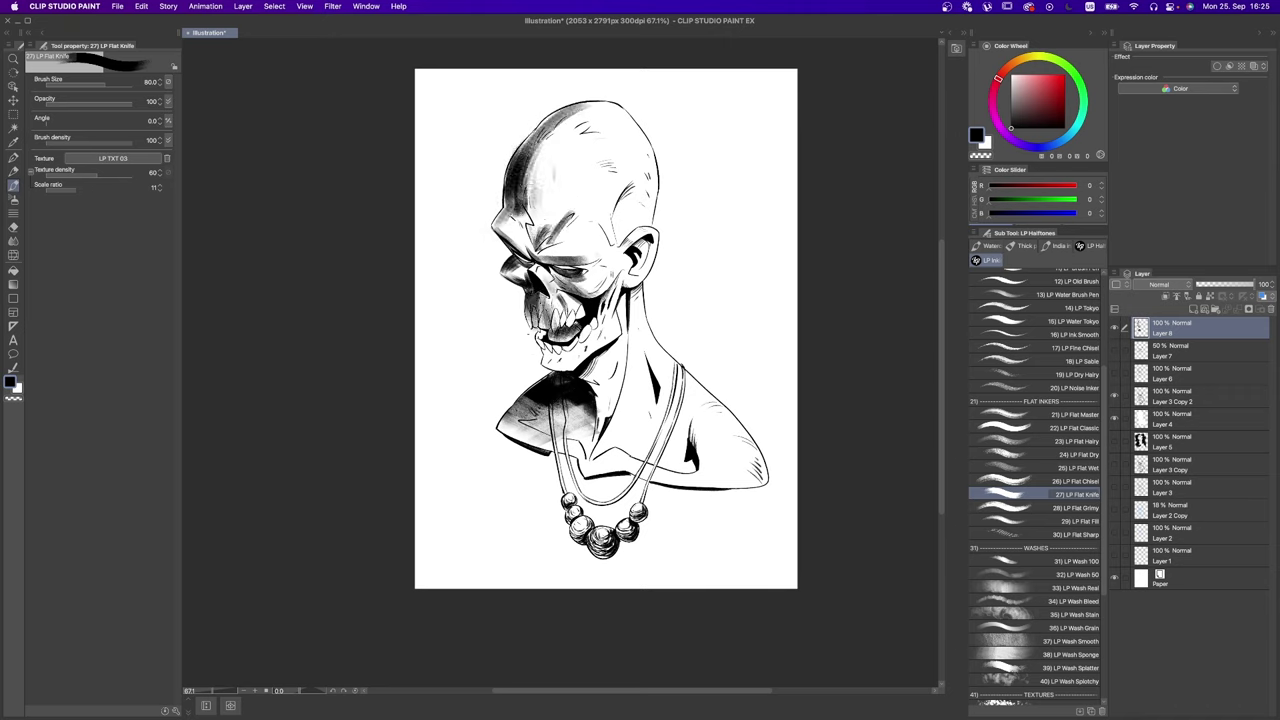
Step: Add grey shading under the jaw and on the upper neck with LP Flat Knife at size 100
key(super+shift+z)
key(super+shift+z)
key(super+shift+z)
key(super+shift+z)
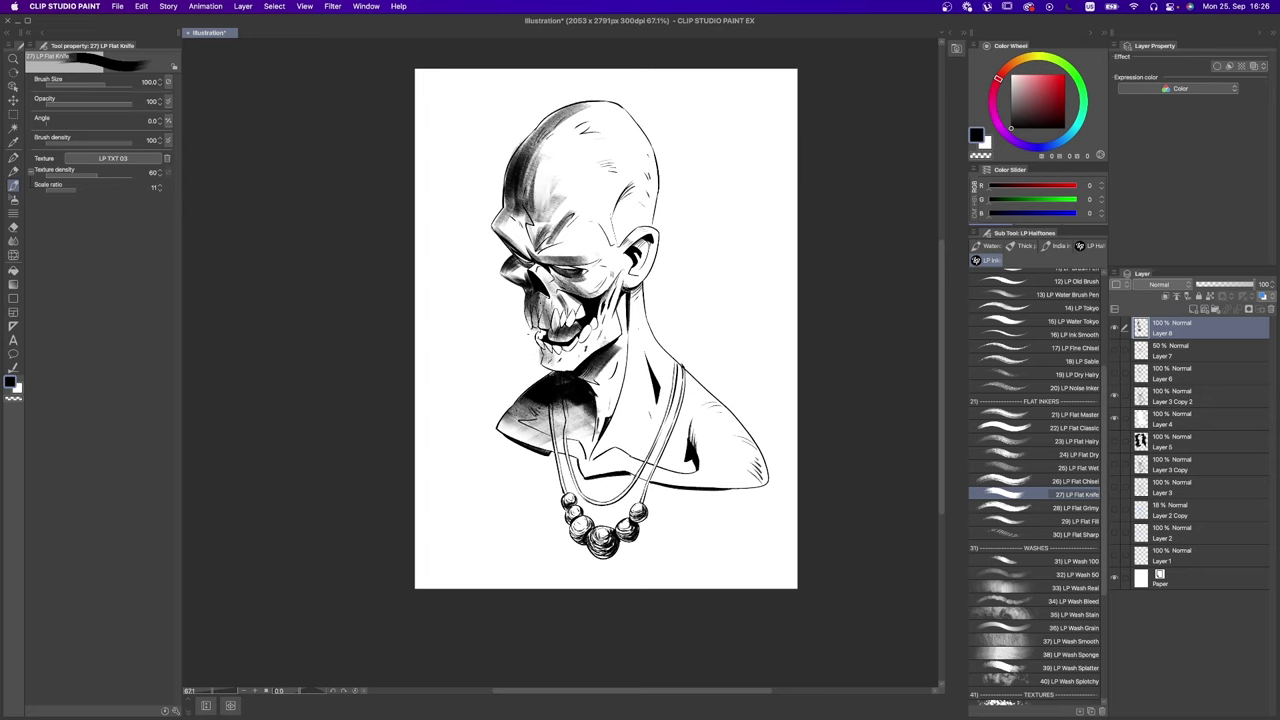
Step: Hide the shading on Layer 8 and show the black background on Layer 5 again, checking the line art layer's visibility
click(1116, 330)
click(1116, 330)
click(1117, 331)
click(1116, 398)
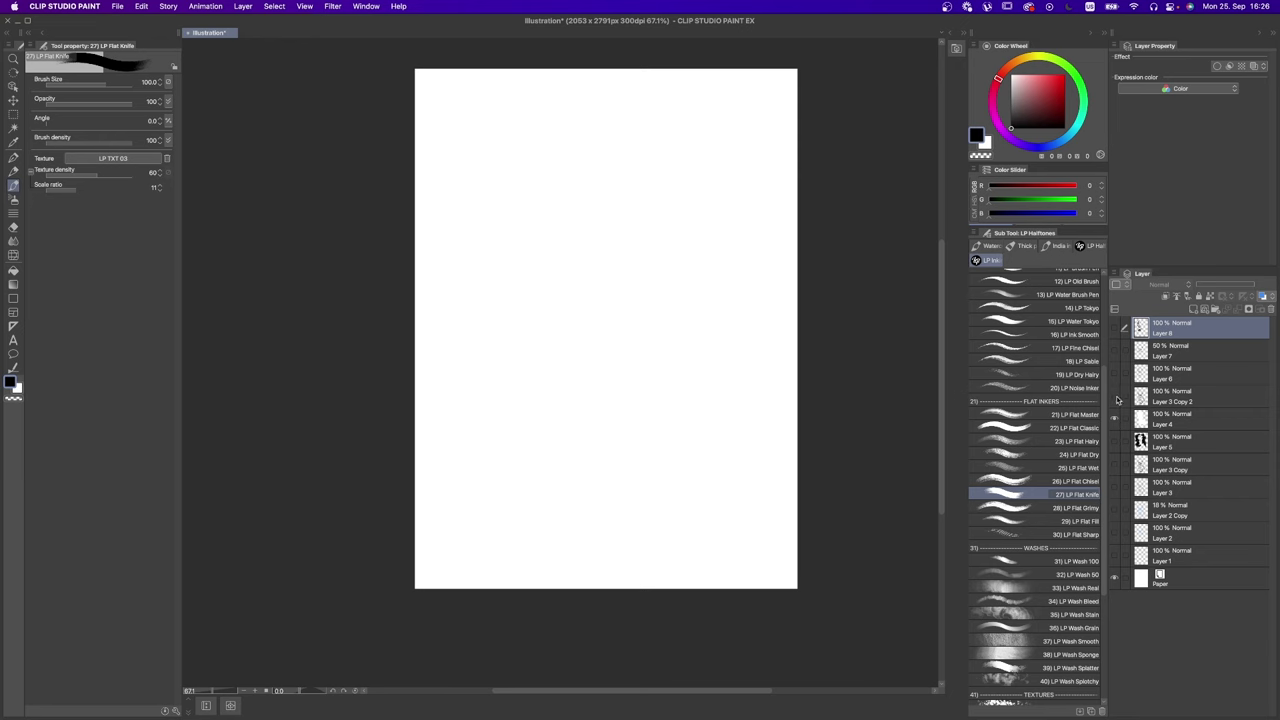
click(1116, 398)
click(1118, 381)
click(1118, 382)
click(1116, 398)
click(1116, 398)
click(1116, 441)
Step: Compare the picture with and without the line art on Layer 3 Copy 2
click(1116, 399)
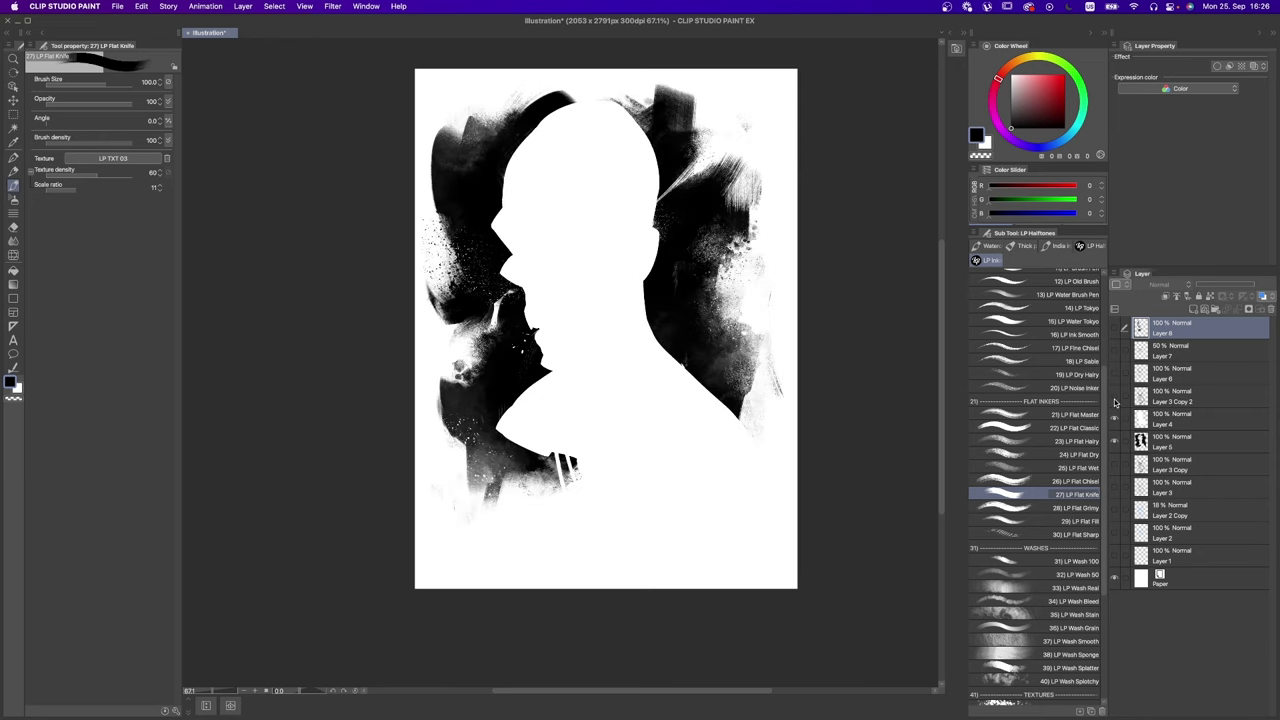
click(1116, 399)
click(1116, 398)
click(1116, 398)
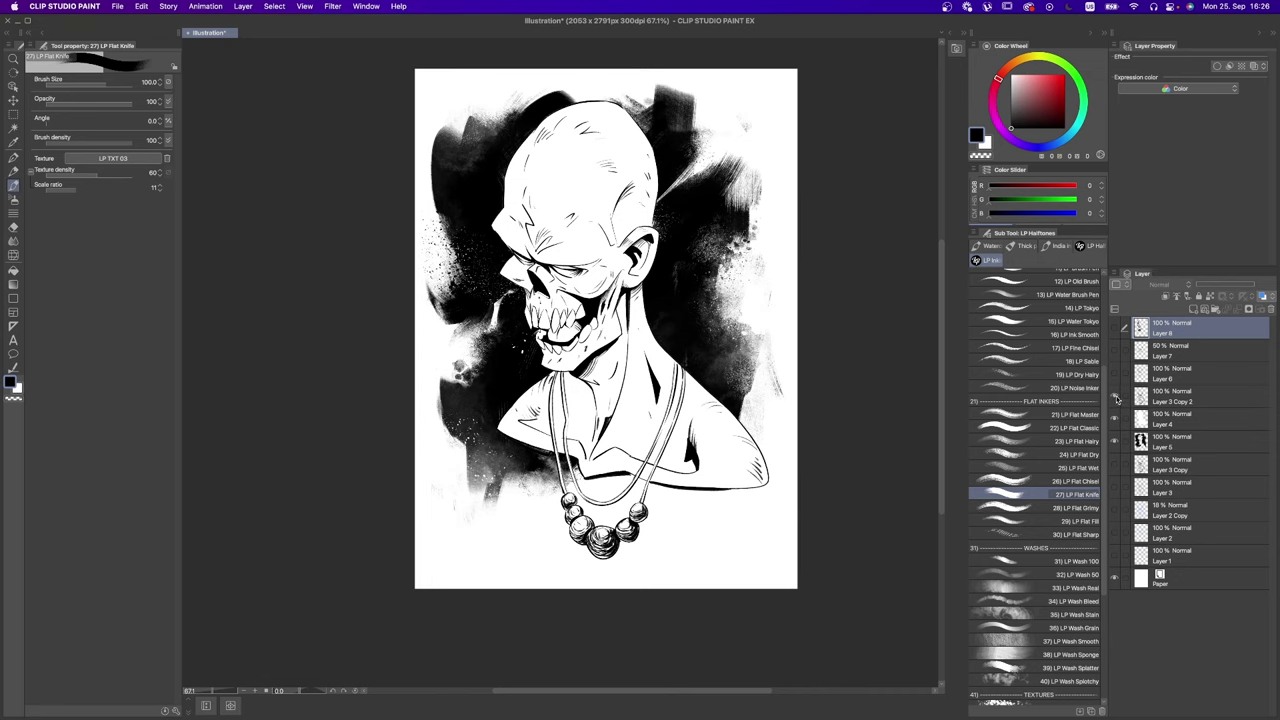
click(1116, 398)
click(1116, 398)
click(1116, 399)
click(1116, 399)
click(1115, 397)
click(1115, 397)
Step: Preview the hatching on Layer 6, hide it again, and make Layer 7 visible and active
click(1160, 373)
click(1116, 377)
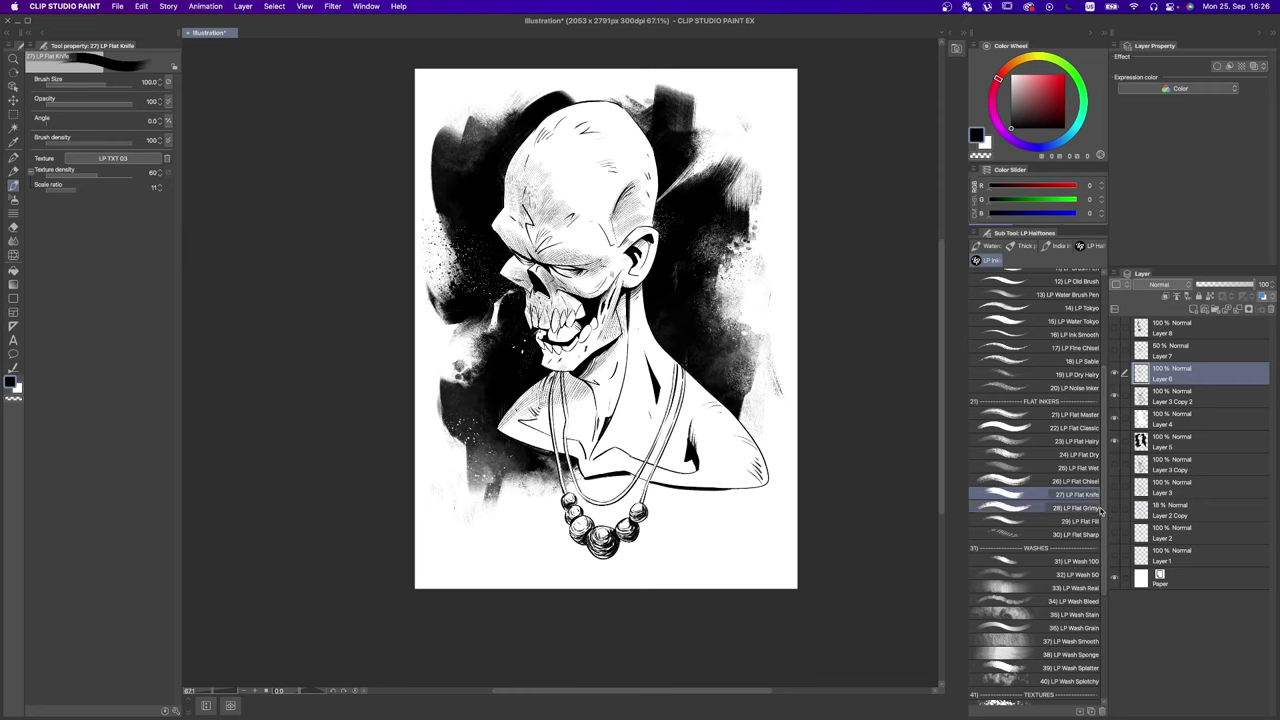
click(1115, 352)
click(1140, 352)
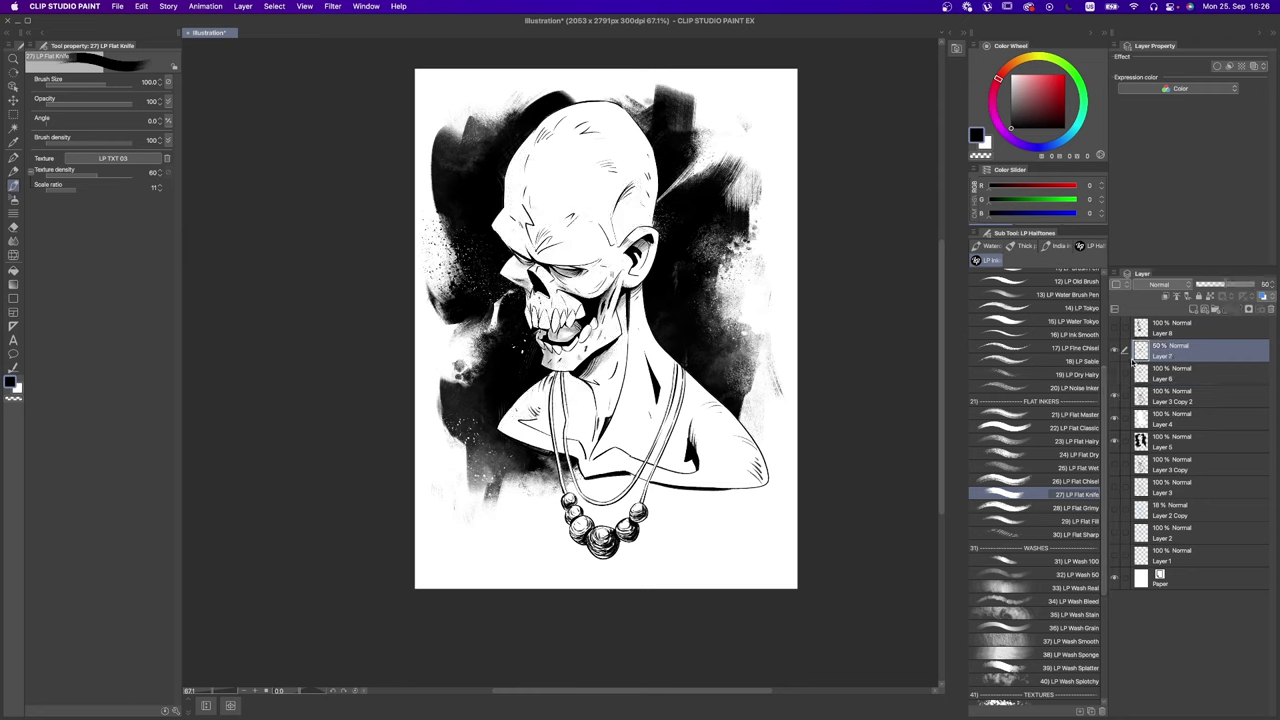
click(1114, 418)
Step: Select the LP Flat Dry brush and lay soft shading on the forehead at sizes 125 and 150, undoing unwanted strokes
scroll(1104, 397, up, 1)
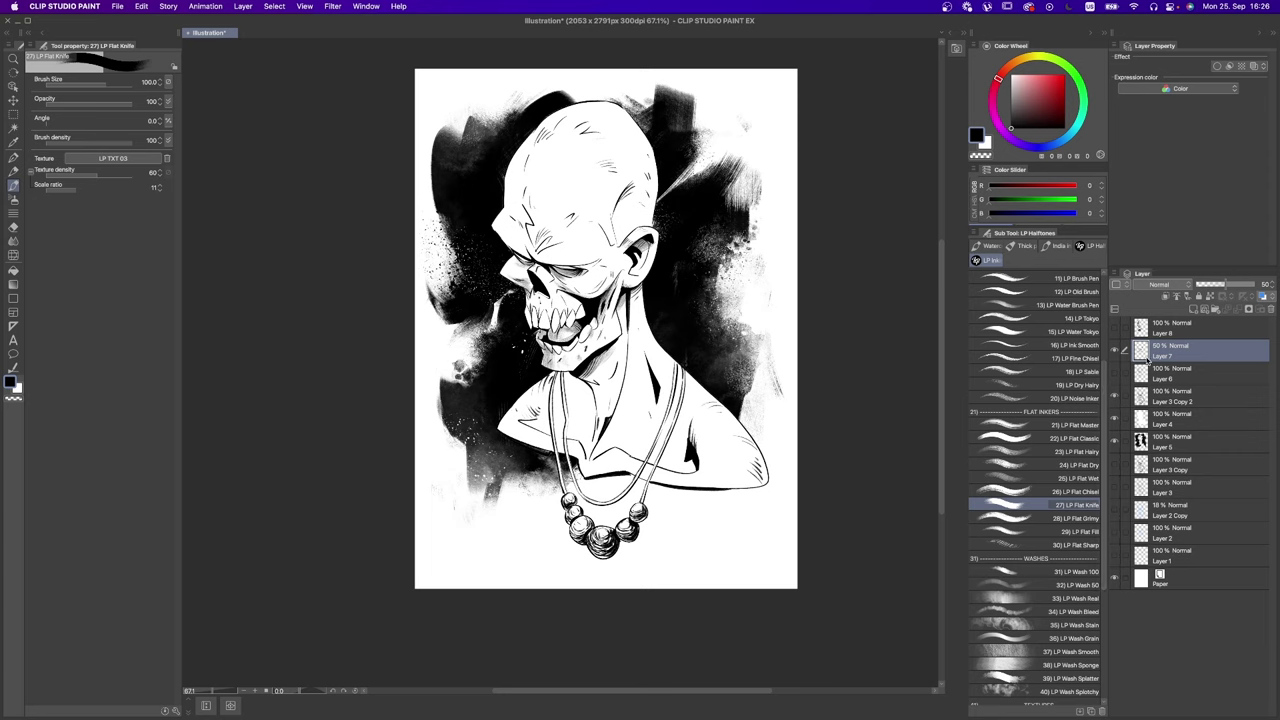
scroll(1090, 437, down, 5)
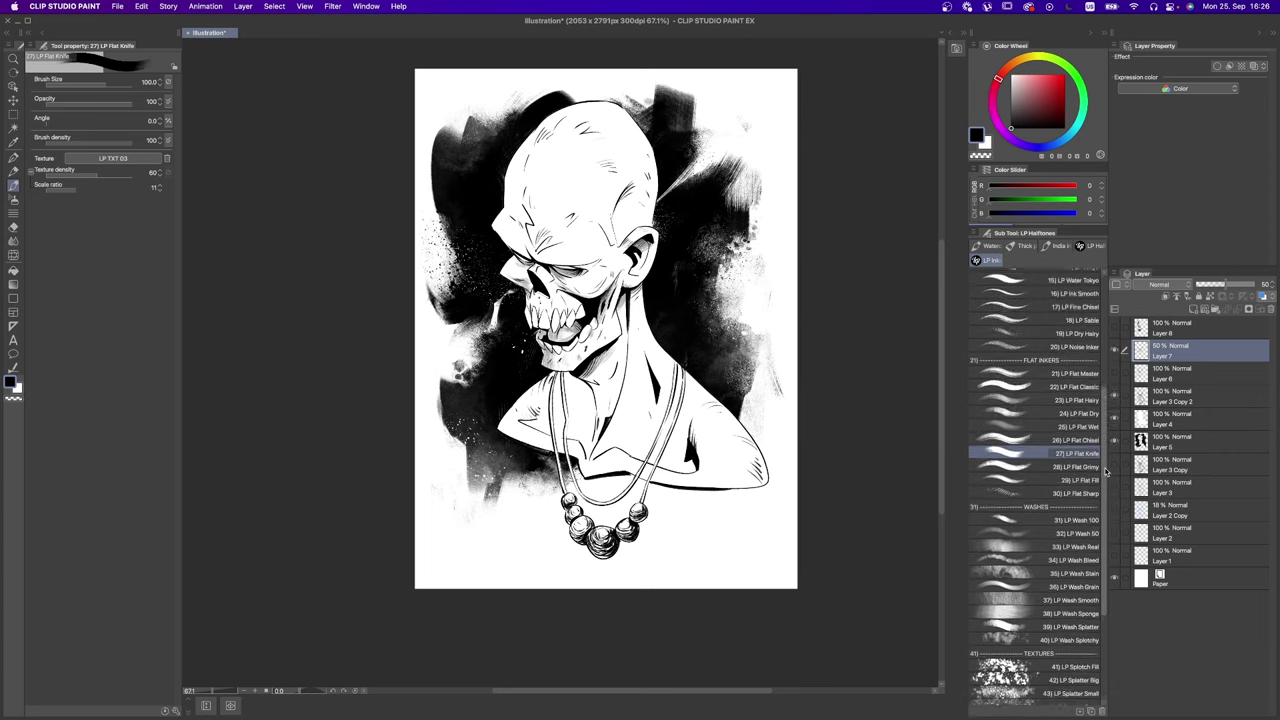
click(1080, 409)
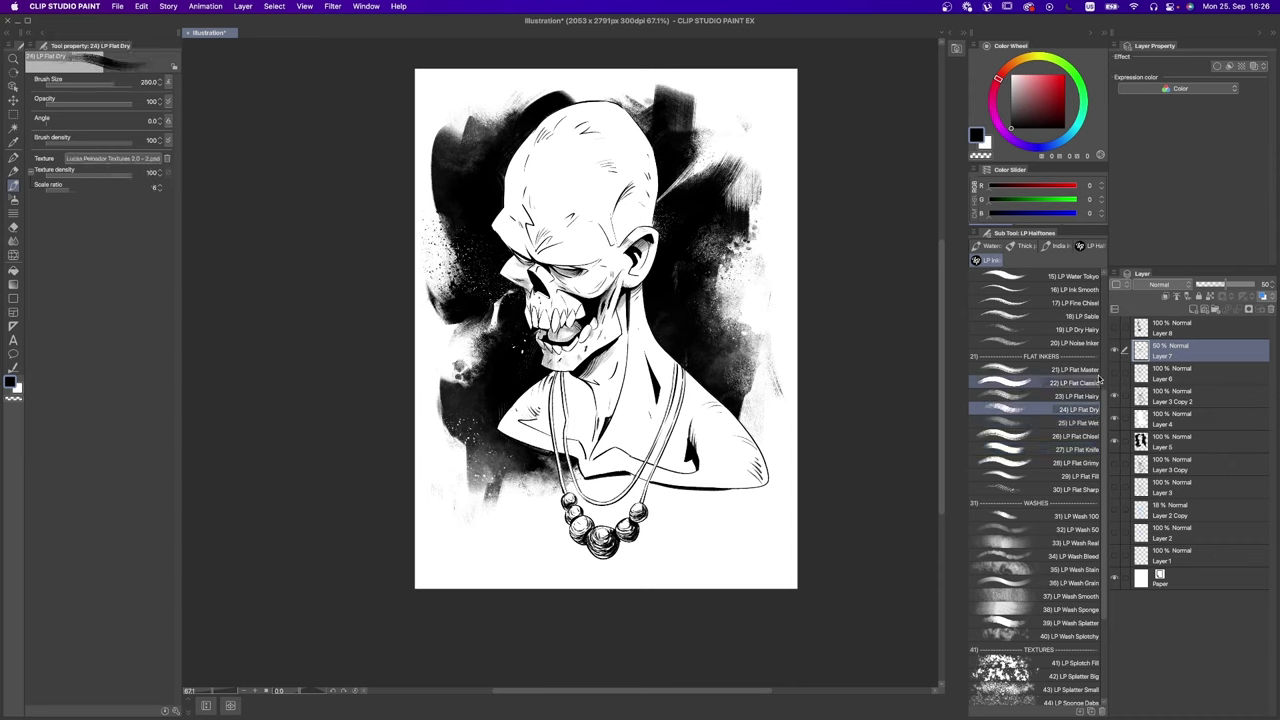
key(super+z)
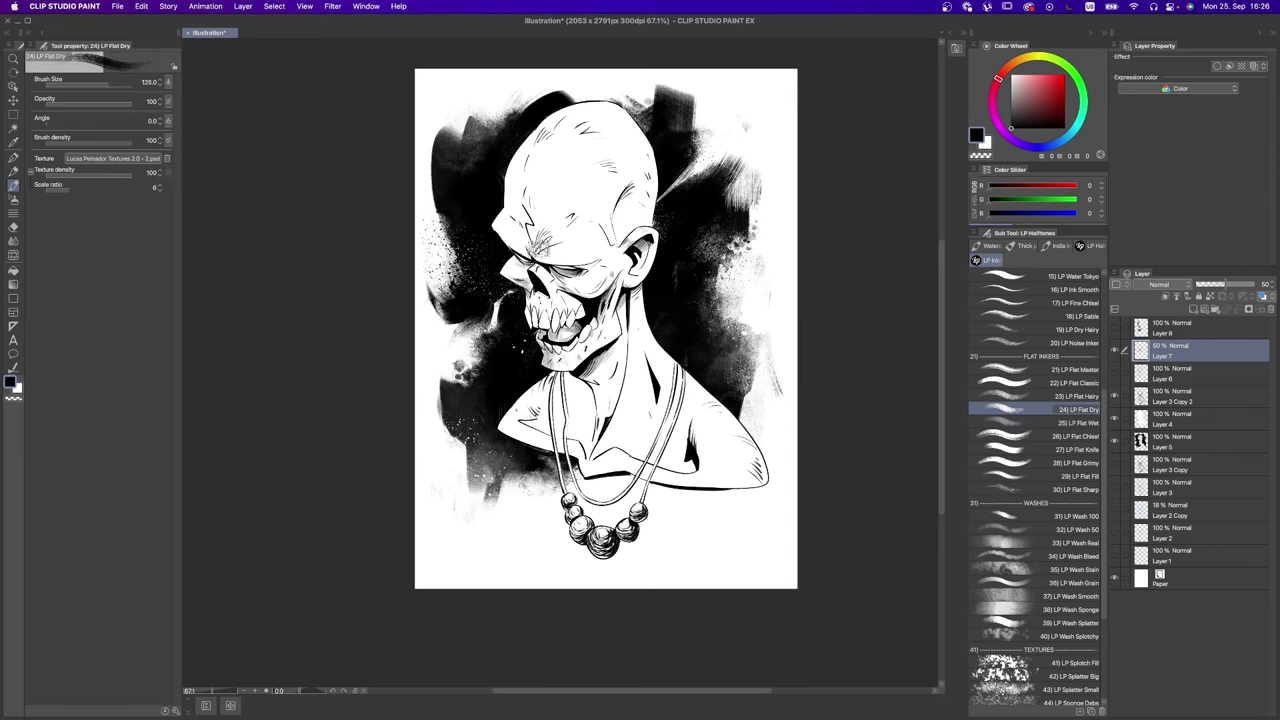
drag(532, 220, 556, 194)
key(super+z)
key(super+z)
mouse_move(532, 238)
mouse_down()
mouse_move(556, 160)
mouse_move(551, 218)
mouse_move(556, 190)
mouse_move(606, 180)
mouse_move(516, 188)
mouse_up()
key(super+z)
key(super+z)
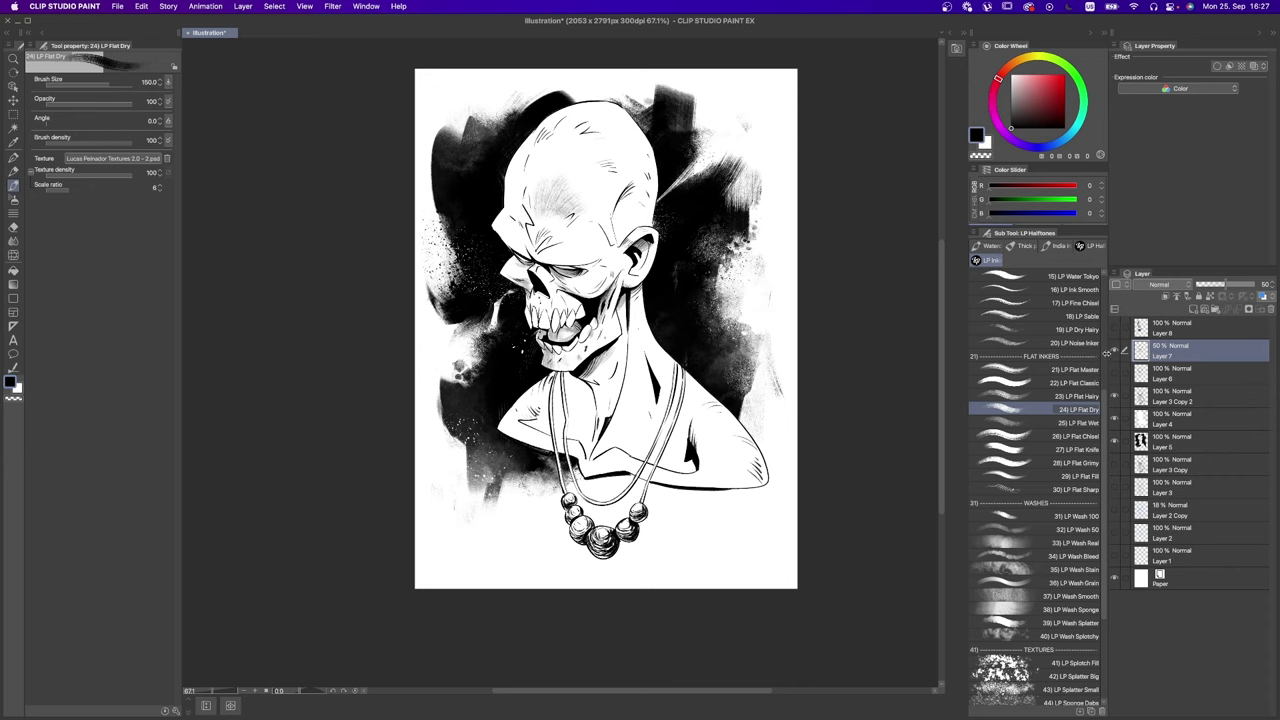
Step: Compare the Layer 8 shading against the Layer 7 version, with and without the Layer 5 background
click(1115, 350)
click(1116, 330)
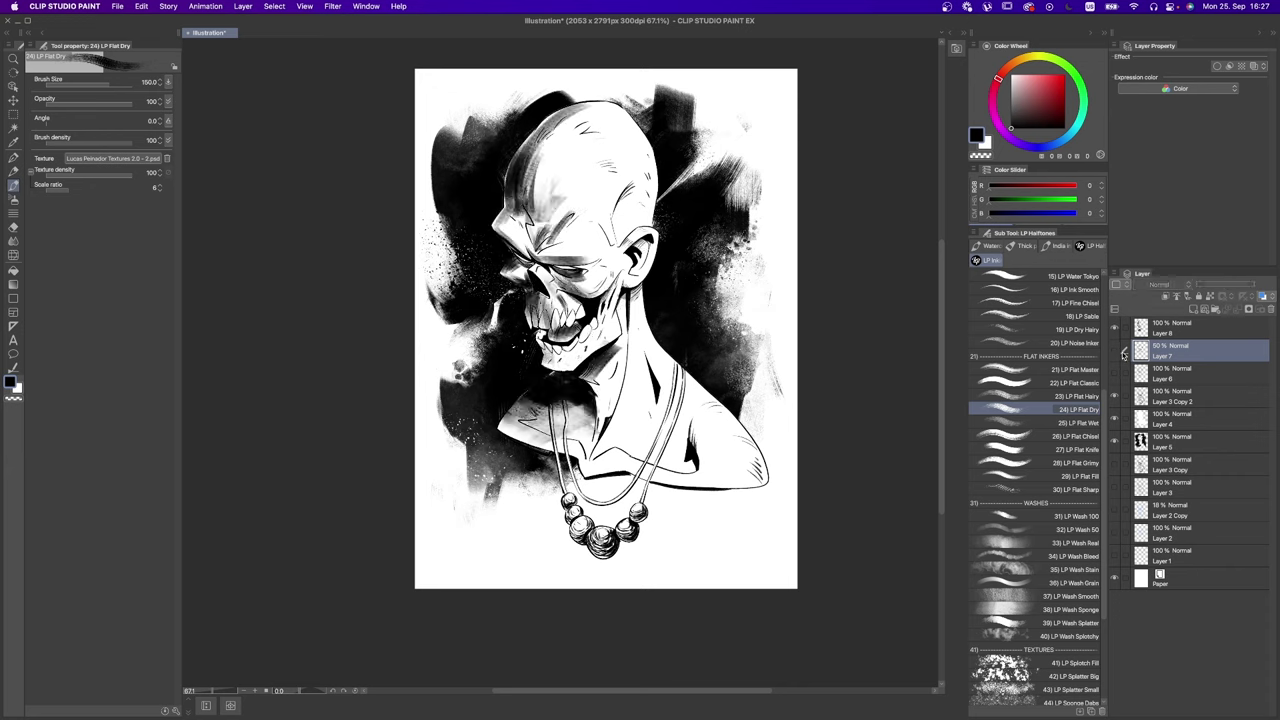
scroll(1085, 365, up, 1)
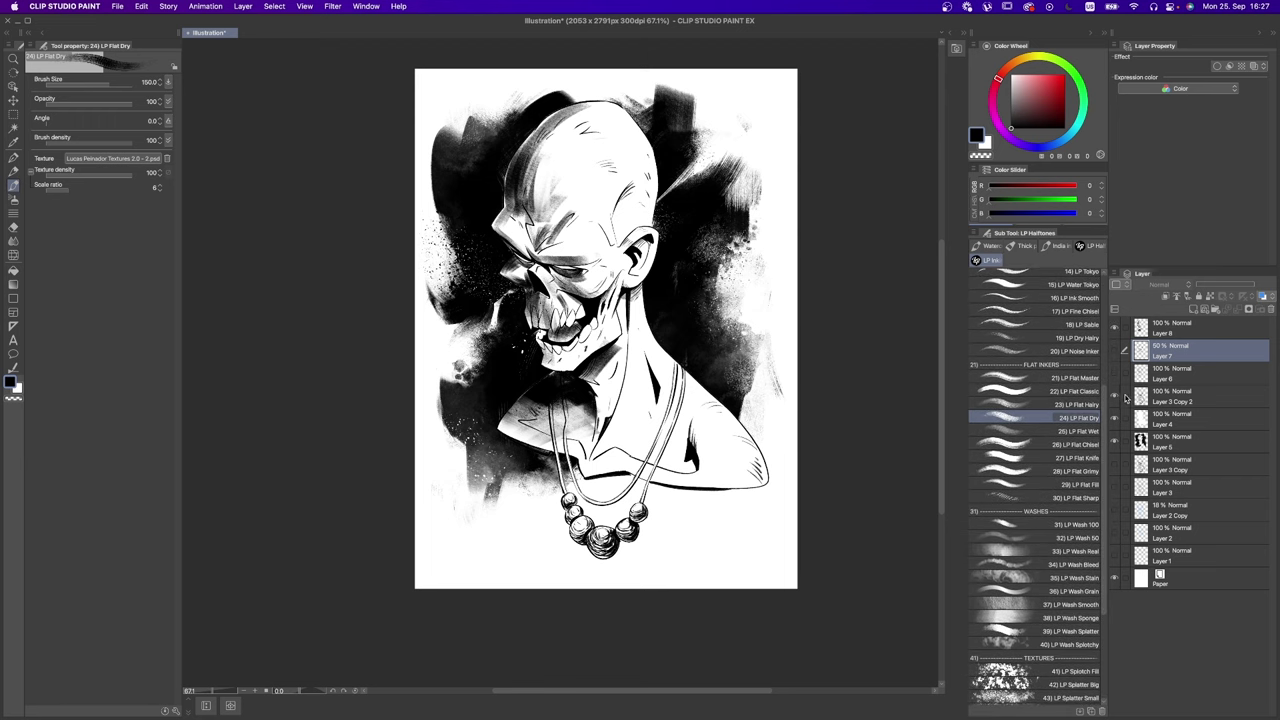
click(1116, 440)
click(1117, 446)
click(1117, 446)
click(1117, 446)
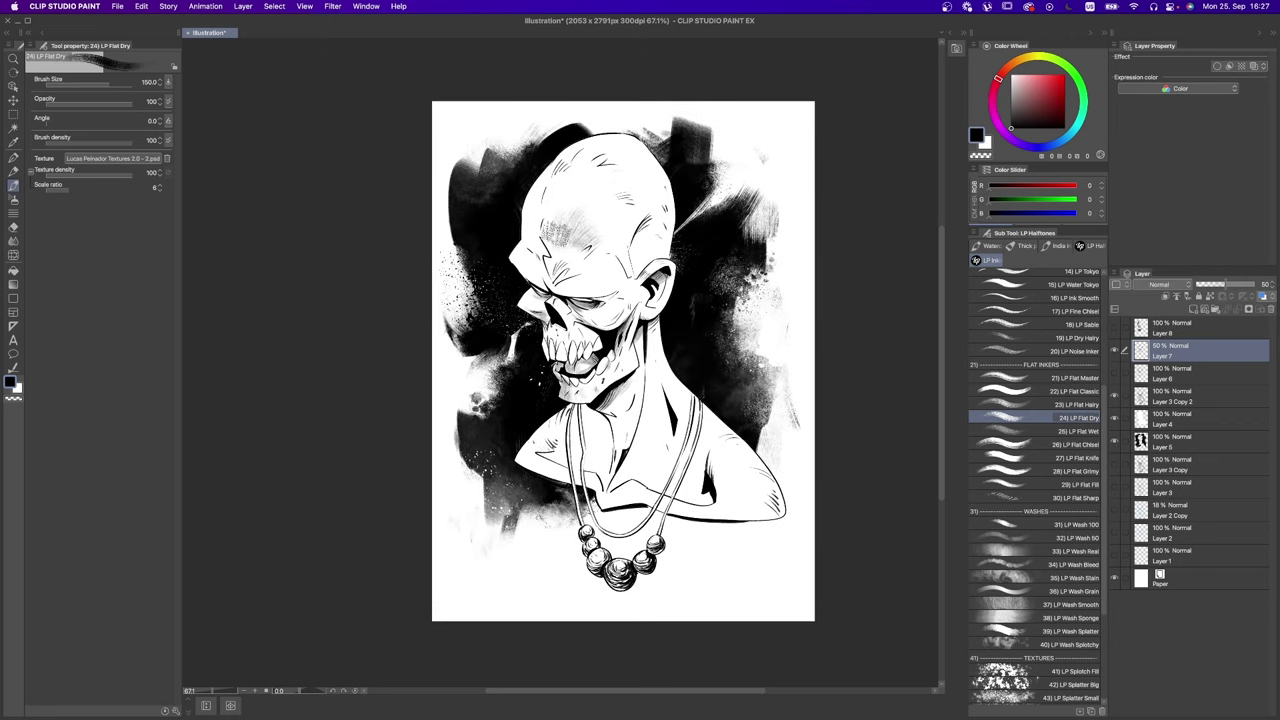
Step: Rework the forehead texture with LP Flat Dry at size 100, undoing rough strokes and checking Layer 7 on and off
mouse_move(548, 185)
mouse_down()
mouse_move(565, 230)
mouse_move(555, 185)
mouse_move(550, 250)
mouse_up()
key(ctrl+z)
key(bracketleft)
key(bracketleft)
key(ctrl+z)
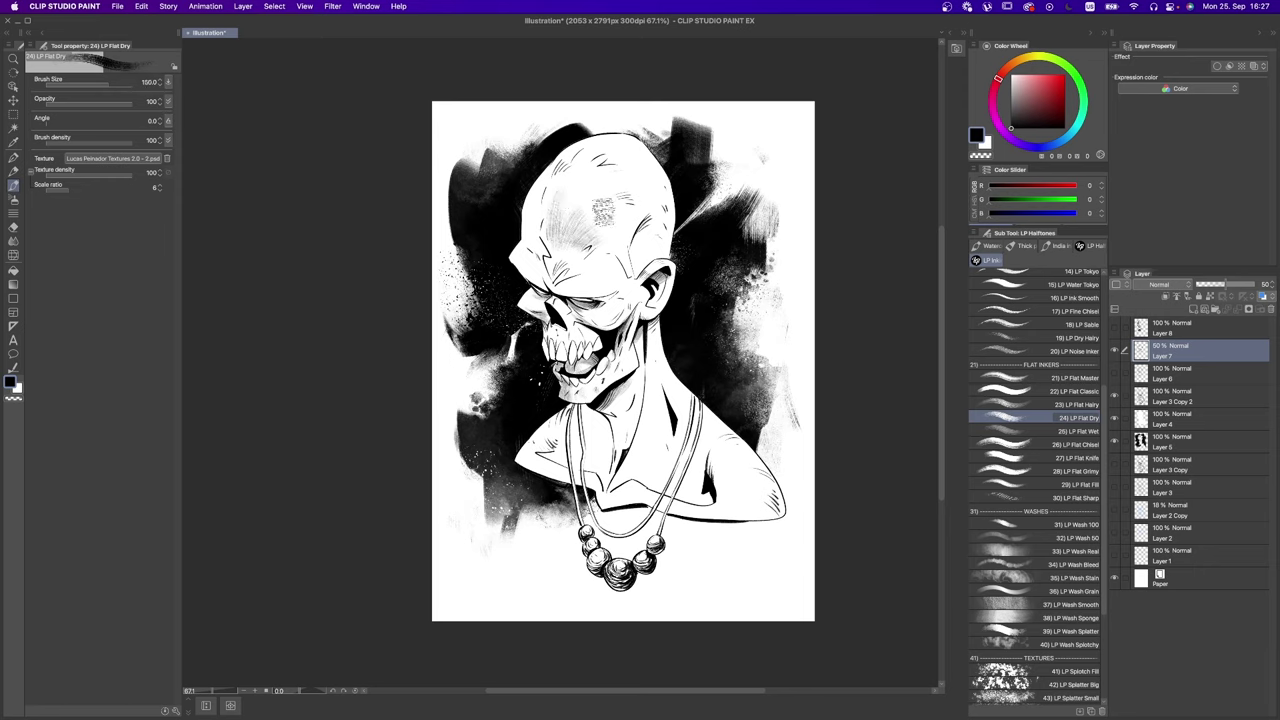
click(1116, 351)
click(1116, 351)
Step: Build up soft grey shading over the forehead and crown with LP Flat Dry at size 125, undoing unwanted strokes
key(bracketleft)
drag(548, 220, 540, 246)
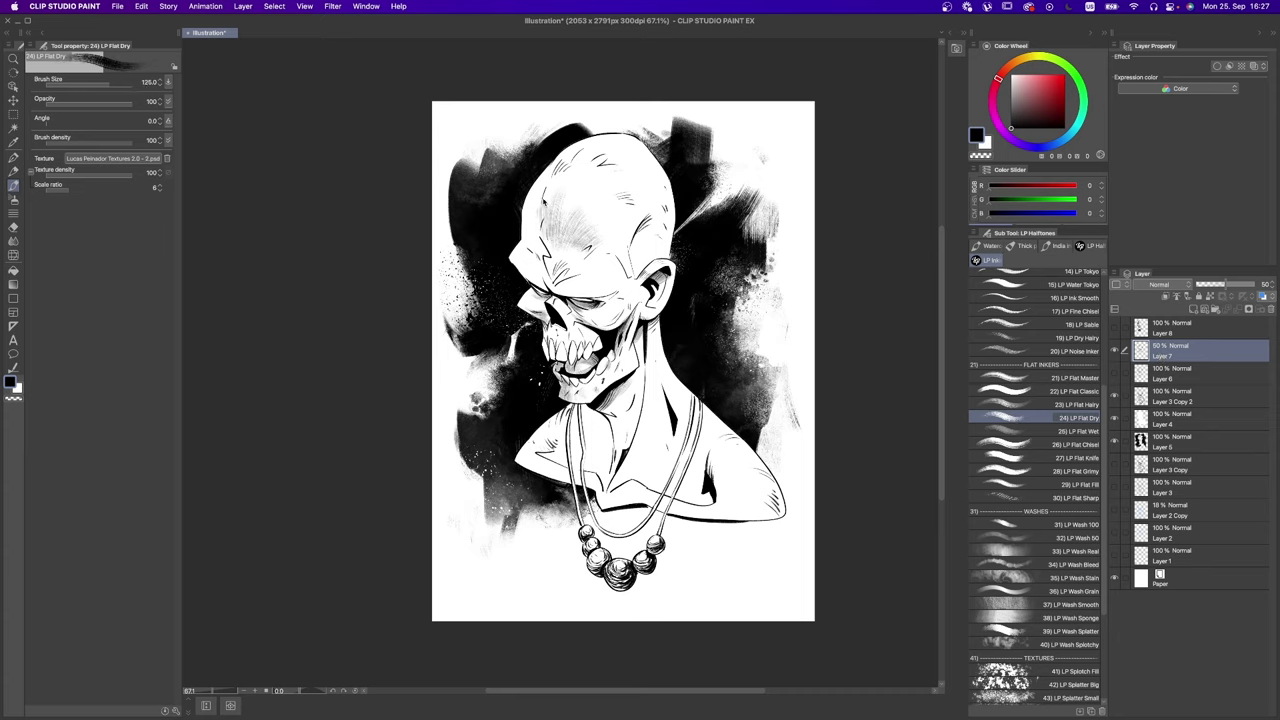
mouse_move(552, 198)
mouse_down()
mouse_move(534, 212)
mouse_move(558, 262)
mouse_move(536, 206)
mouse_move(546, 250)
mouse_move(556, 242)
mouse_up()
key(super+z)
key(super+z)
drag(574, 200, 566, 224)
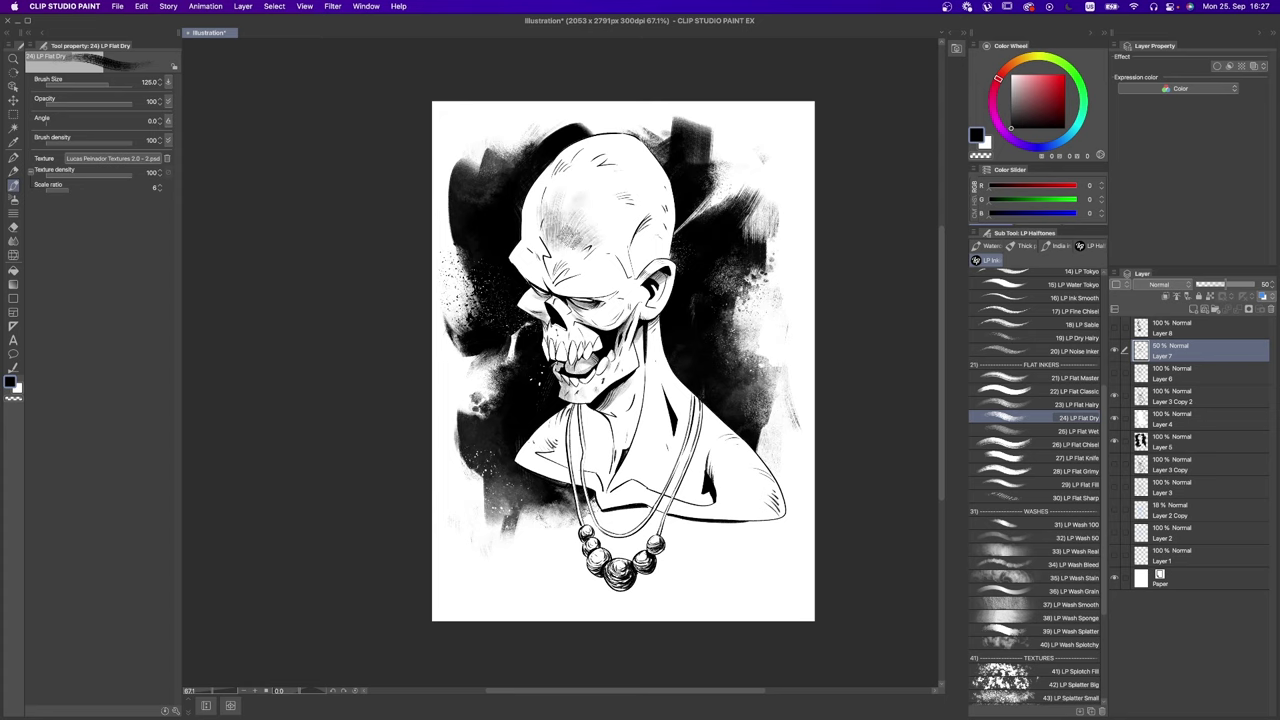
mouse_move(604, 182)
mouse_down()
mouse_move(562, 246)
mouse_move(566, 196)
mouse_up()
key(super+z)
key(super+z)
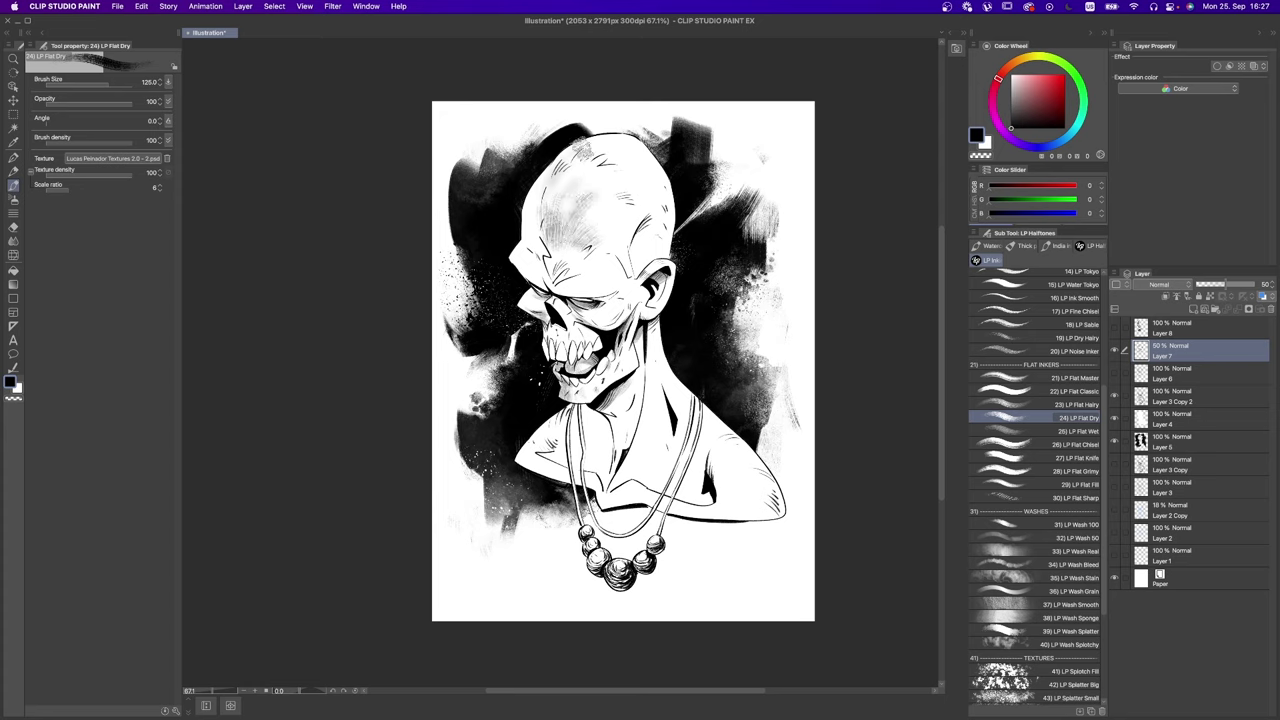
Step: Refine the grey texture on the forehead and temple with LP Flat Dry at size 90, undoing unwanted strokes
drag(618, 158, 660, 250)
key(super+z)
key(bracketleft)
mouse_move(675, 195)
mouse_down()
mouse_move(625, 262)
mouse_move(655, 254)
mouse_move(660, 310)
mouse_move(626, 383)
mouse_up()
key(super+z)
key(super+z)
key(bracketleft)
key(super+z)
key(bracketright)
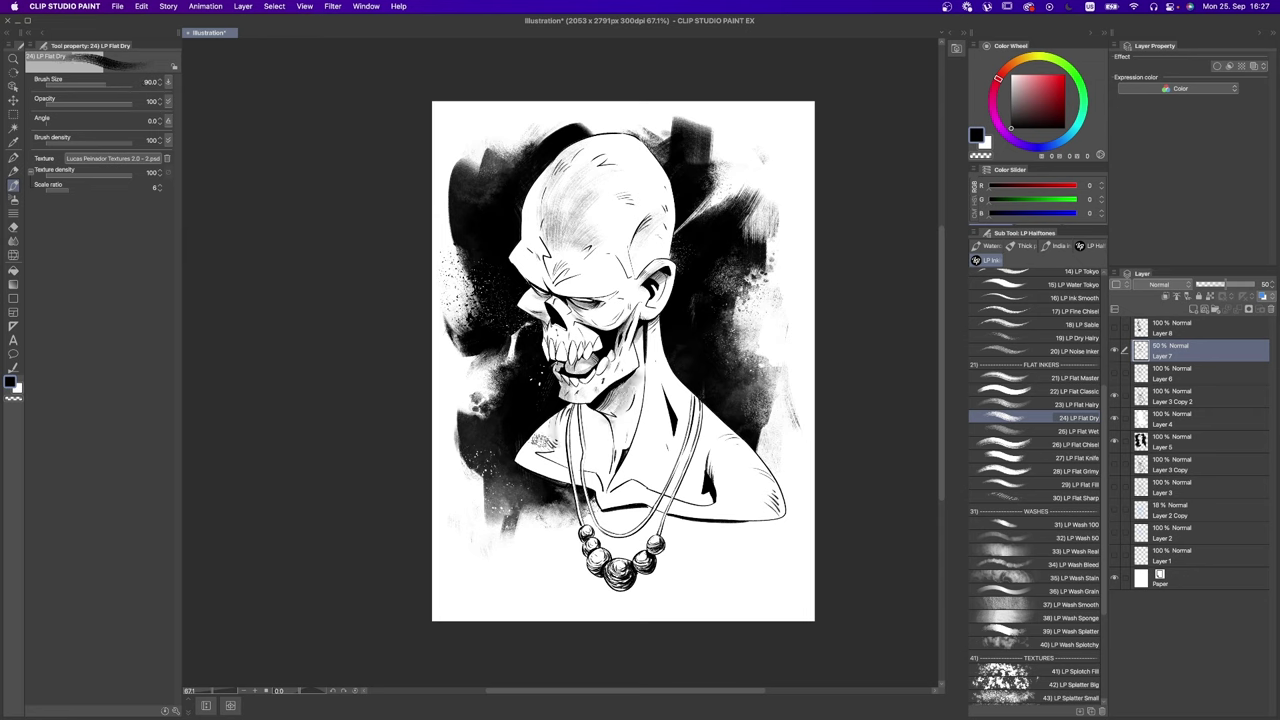
Step: Add soft grey shading to the chest, shoulder and neck with LP Flat Dry at sizes 125 and 100
mouse_move(540, 432)
mouse_down()
mouse_move(625, 405)
mouse_move(530, 470)
mouse_up()
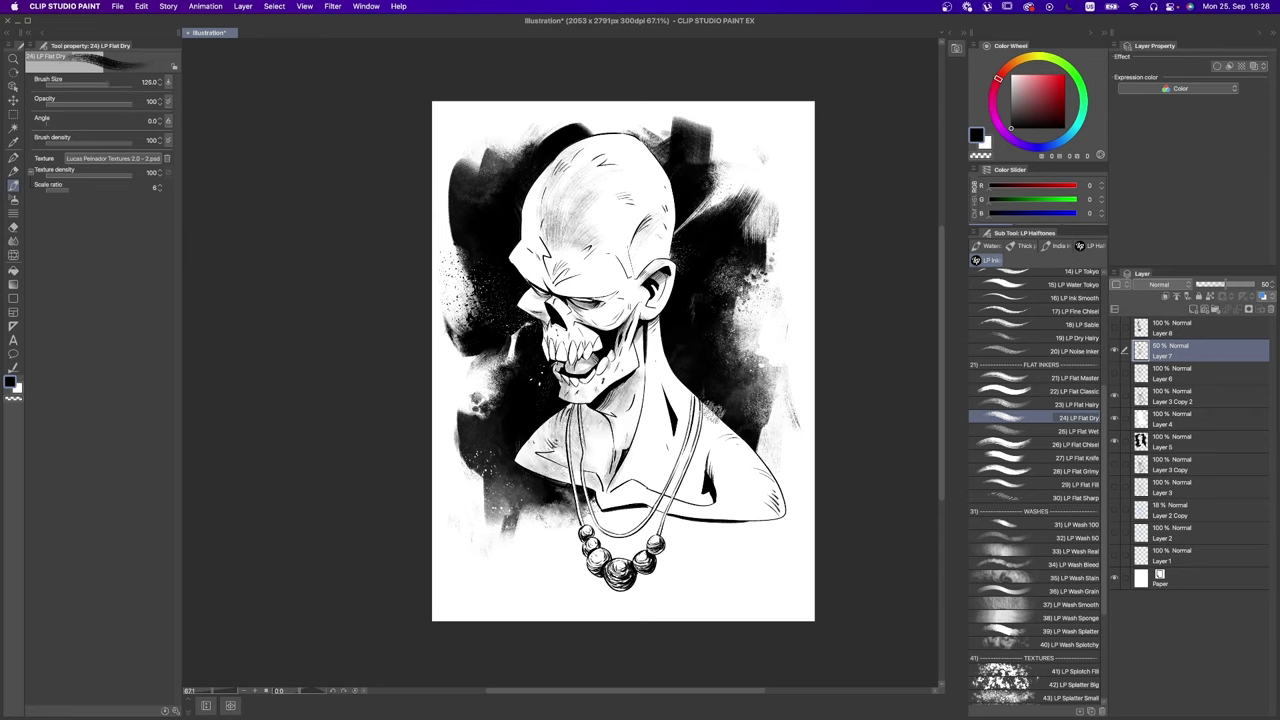
key(bracketright)
drag(705, 455, 765, 475)
drag(670, 330, 662, 385)
key(bracketleft)
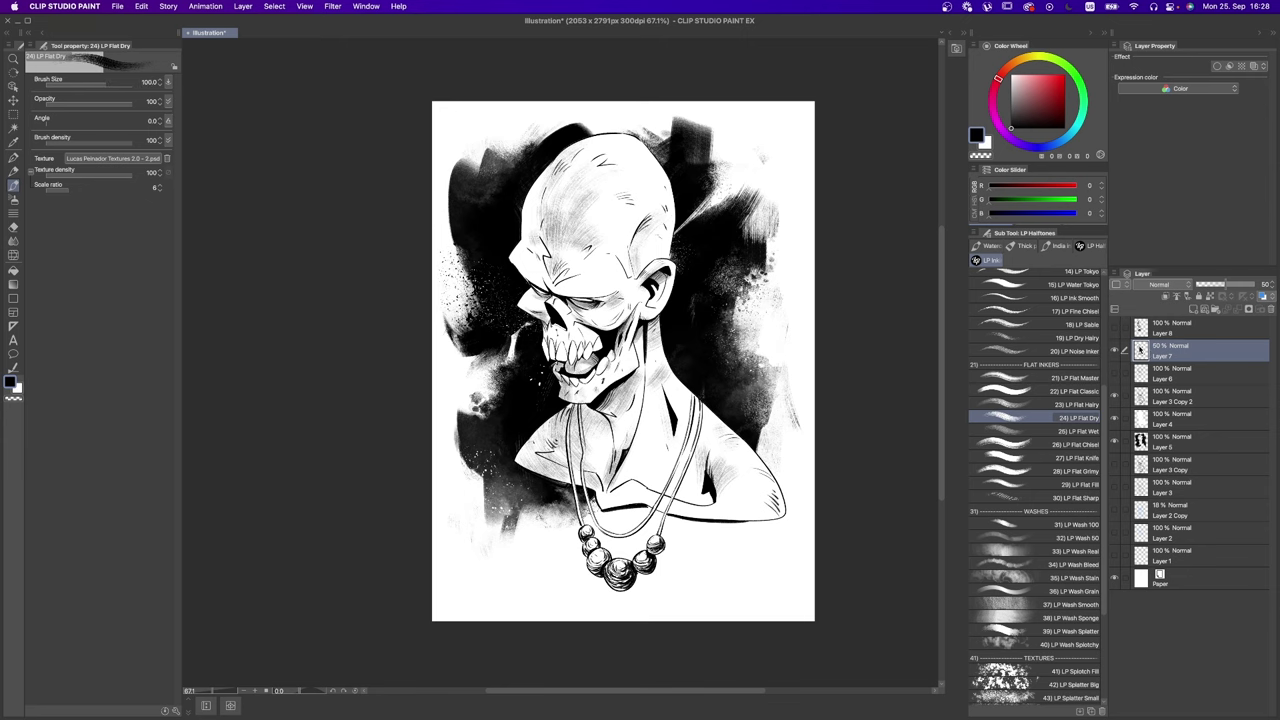
Step: Add a new empty layer above Layer 7, checking the drawing without the Layer 7 shading, and return to the brush
key(ctrl+shift+n)
key(ctrl+plus)
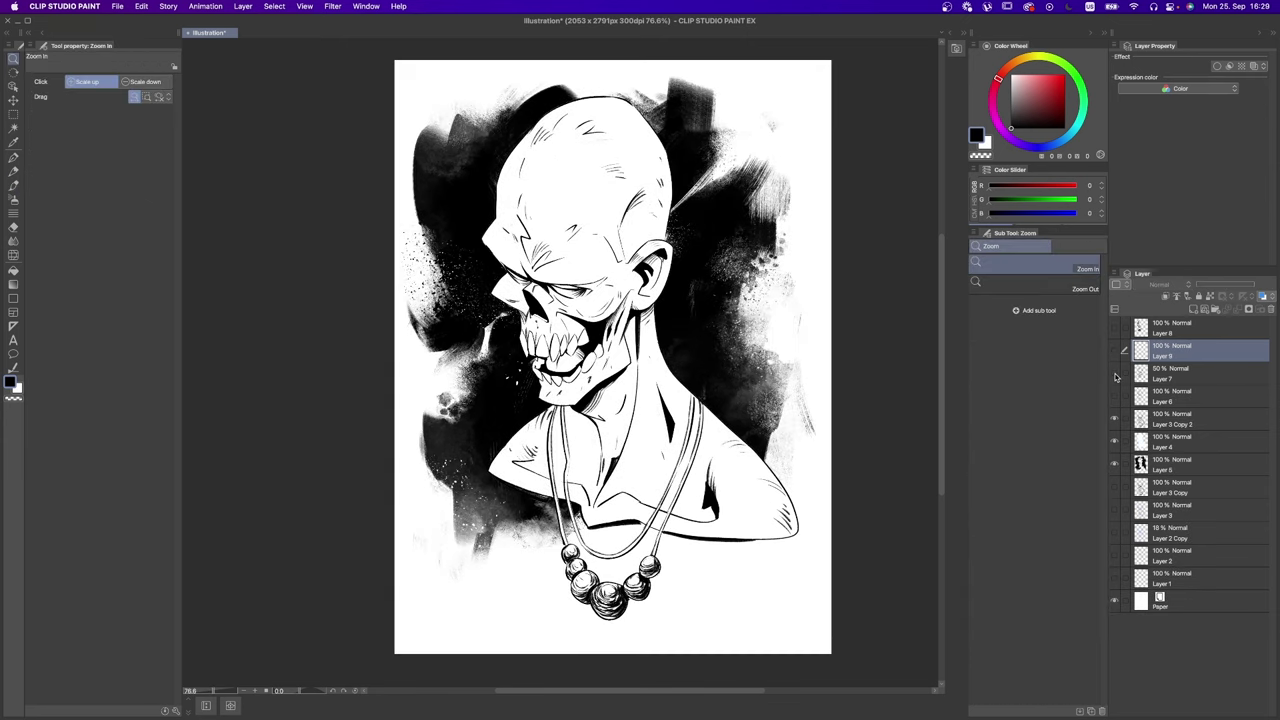
click(1115, 376)
click(1115, 371)
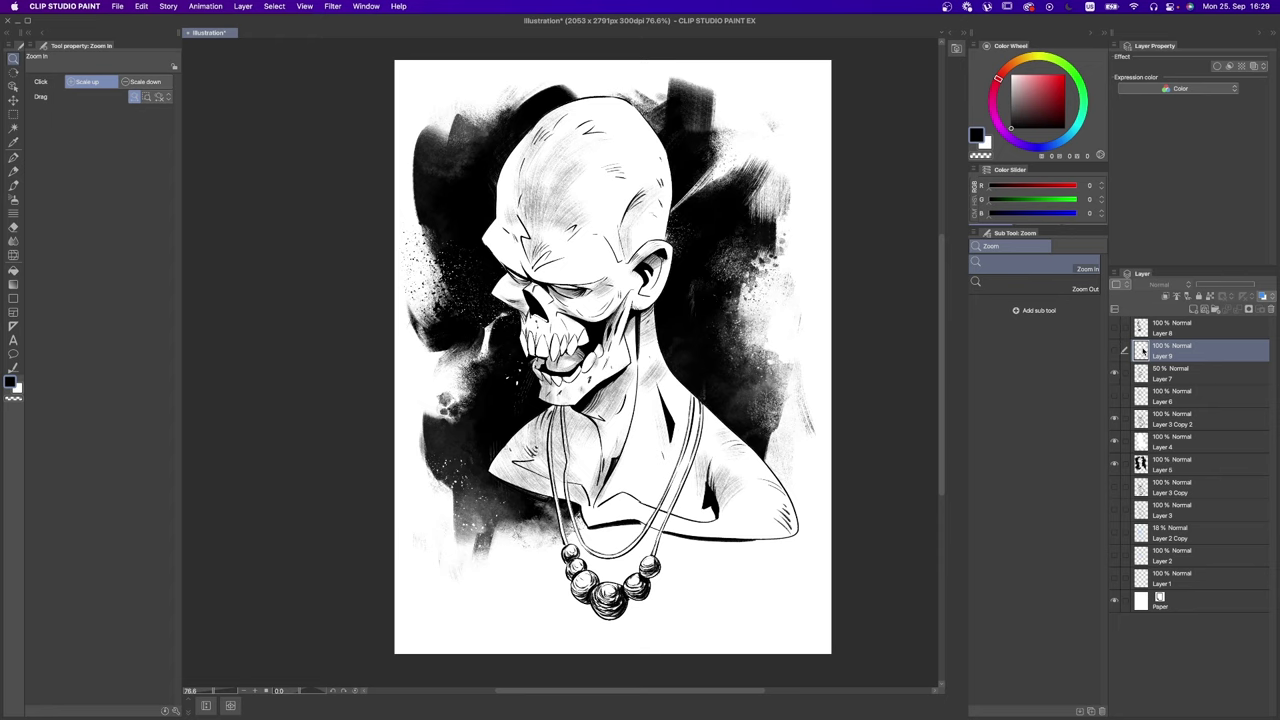
click(1115, 350)
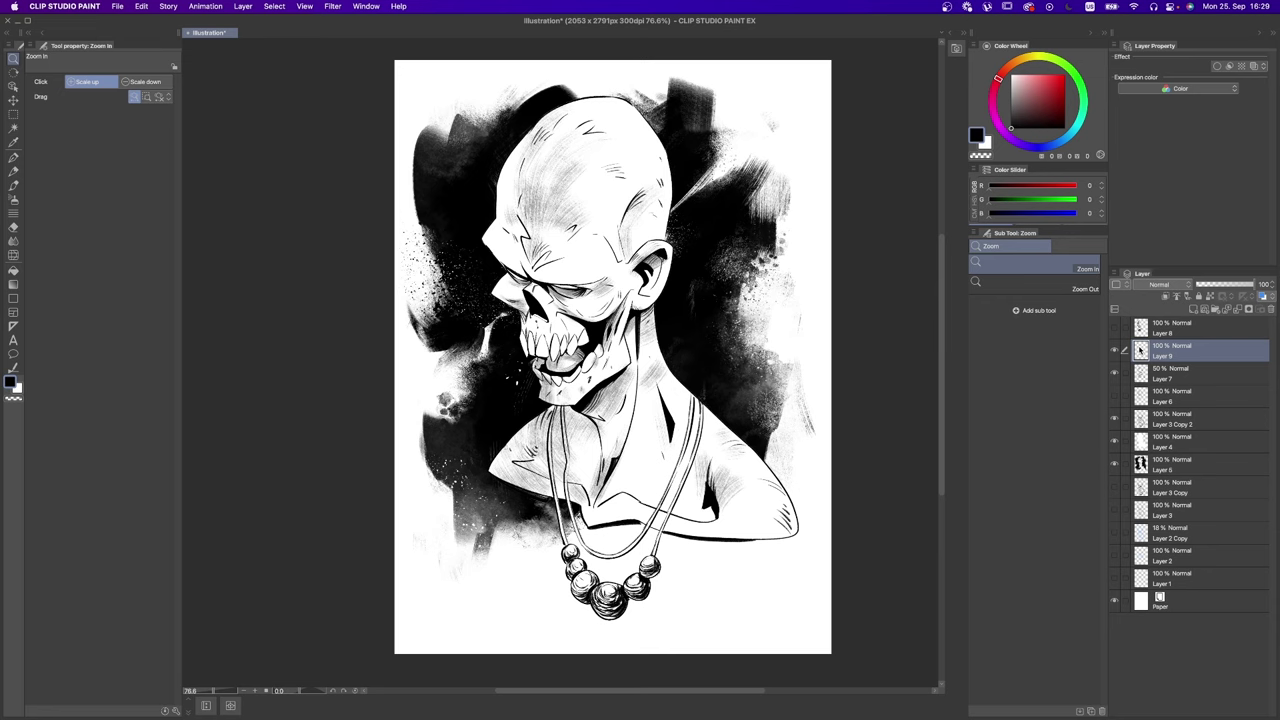
scroll(798, 489, down, 2)
key(b)
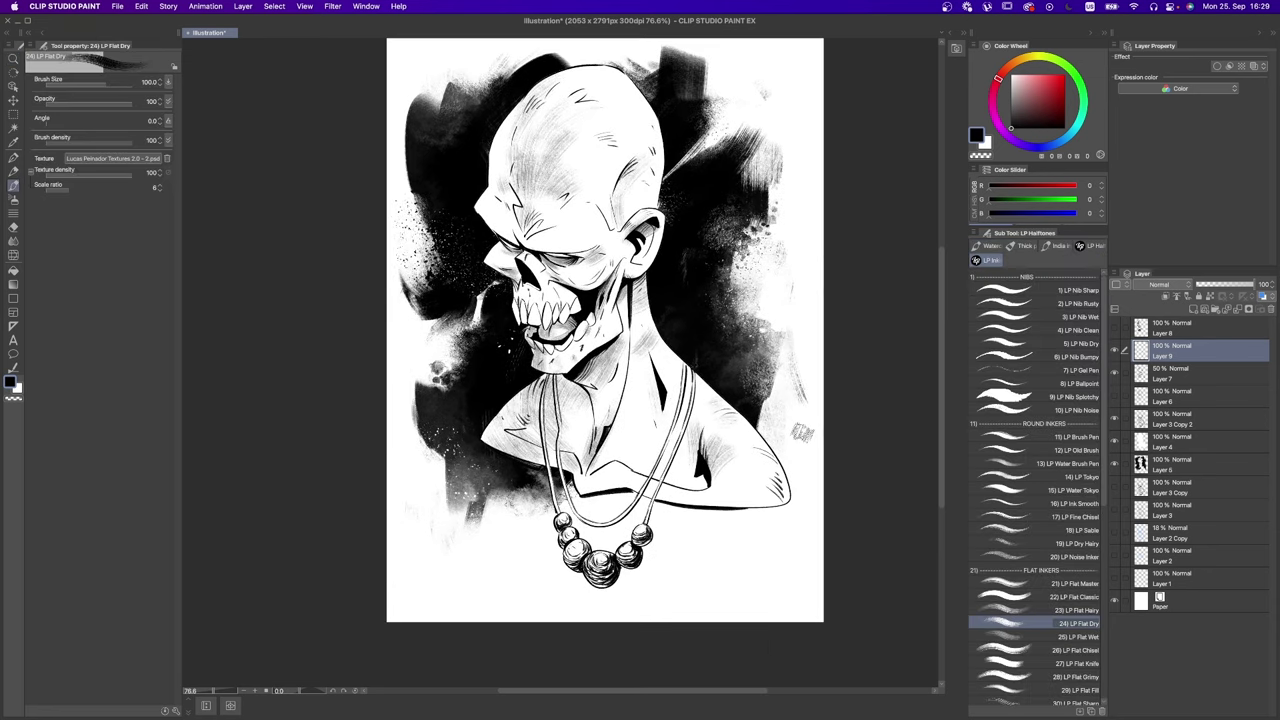
Step: Compare the drawing with the Layer 8 and Layer 7 shading switched on and off
click(1115, 349)
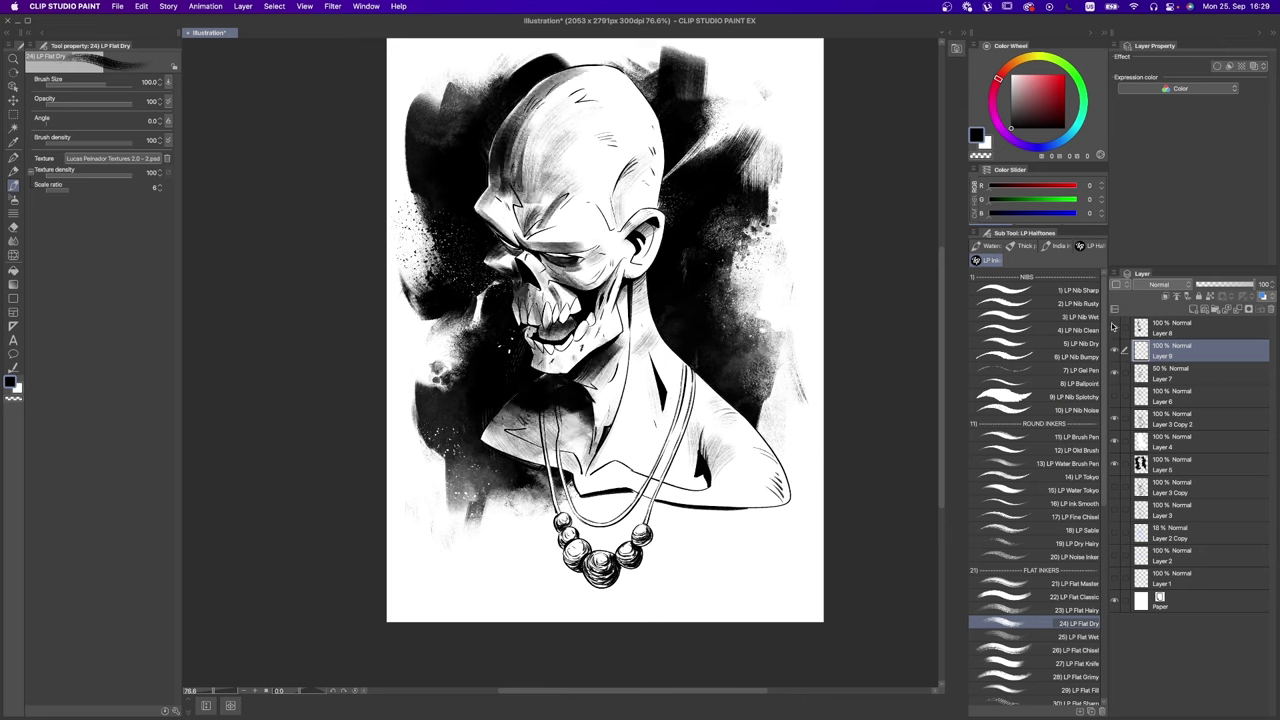
click(1115, 349)
click(1115, 349)
click(1115, 349)
click(1116, 350)
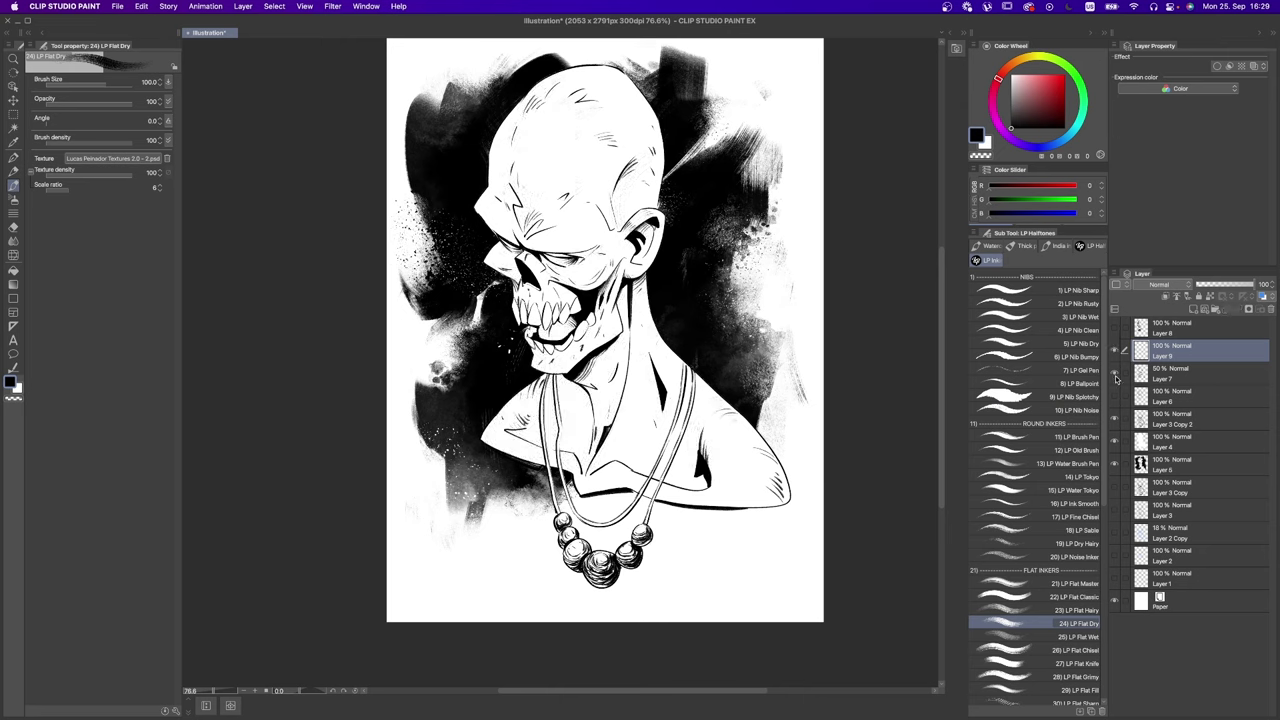
click(1116, 350)
click(1116, 350)
click(1116, 350)
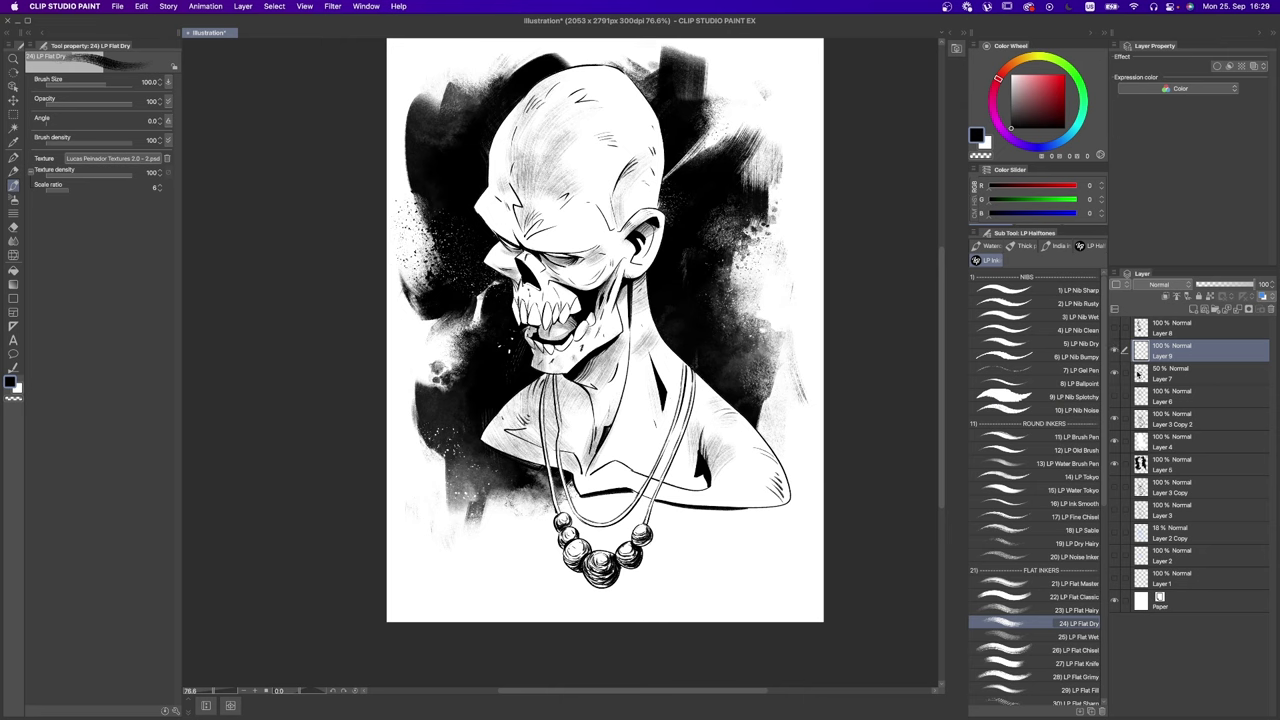
click(1117, 418)
click(1117, 418)
click(1116, 375)
click(1116, 375)
click(1116, 375)
click(1116, 375)
click(1116, 374)
click(1116, 374)
click(1116, 374)
click(1116, 374)
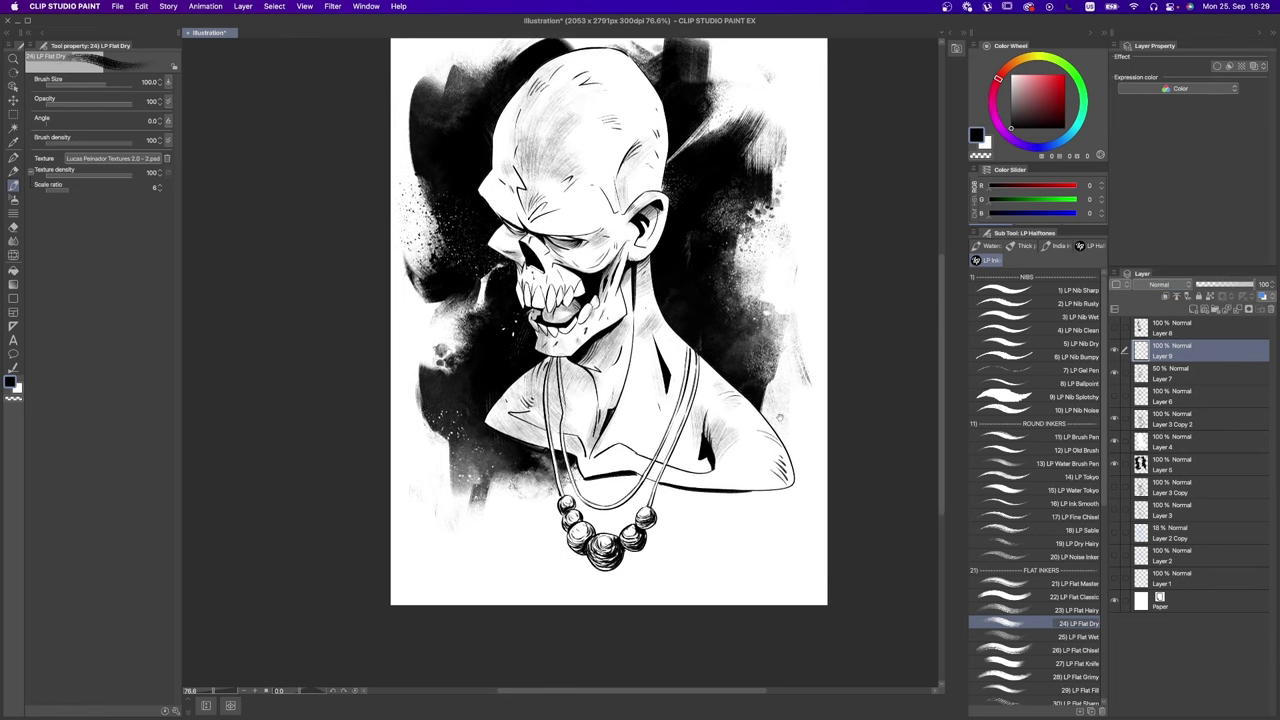
Step: Set Layer 9's blending mode to Multiply and choose the LP Wash Sponge brush
click(1157, 285)
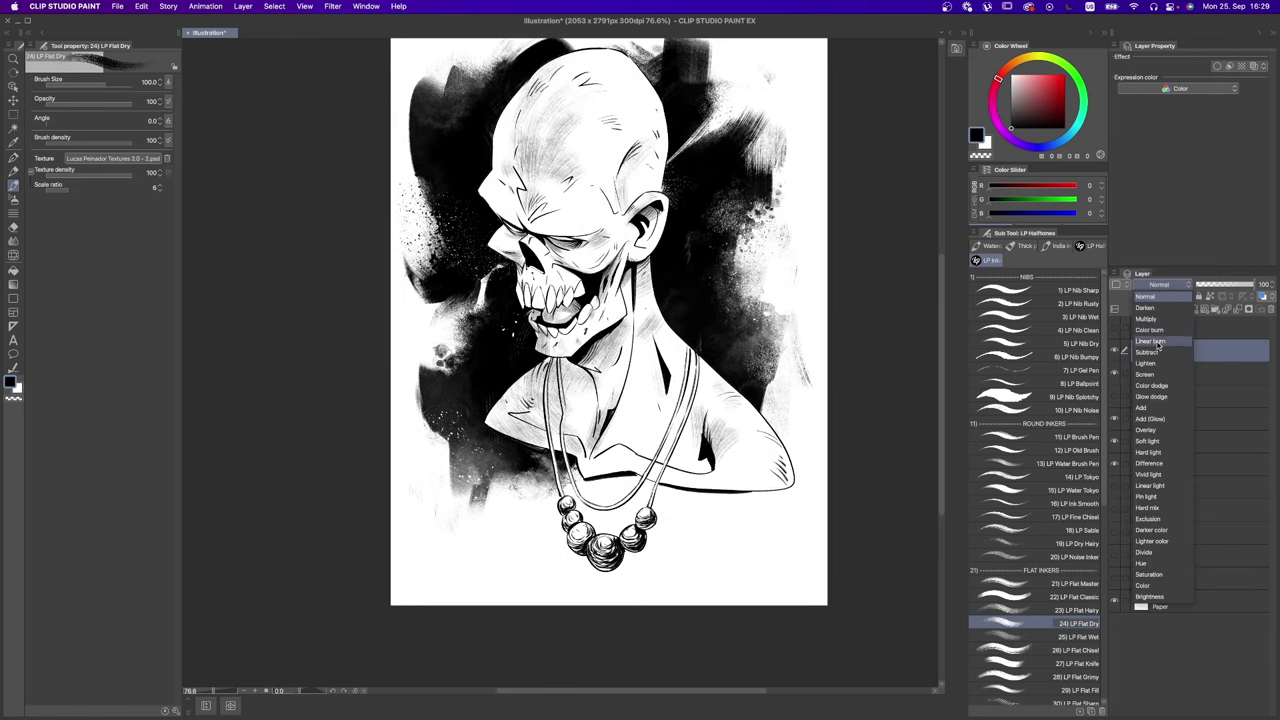
click(1146, 318)
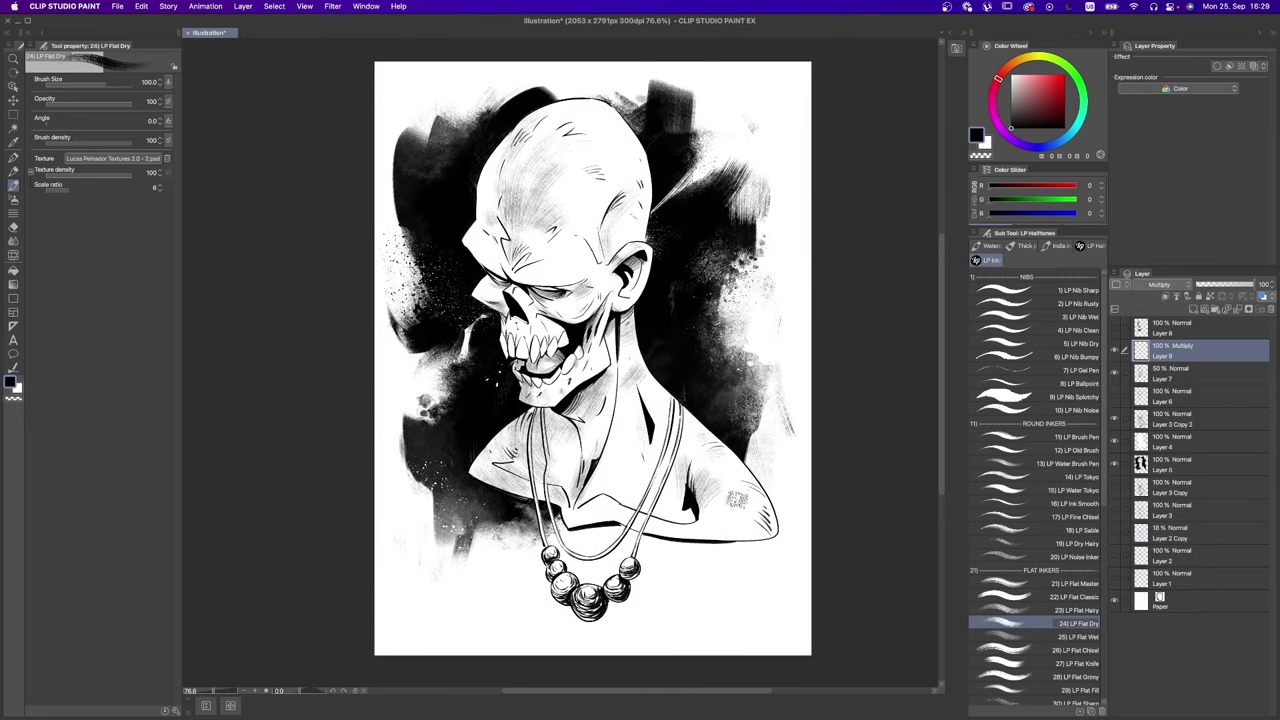
scroll(1093, 550, down, 5)
scroll(1093, 550, down, 2)
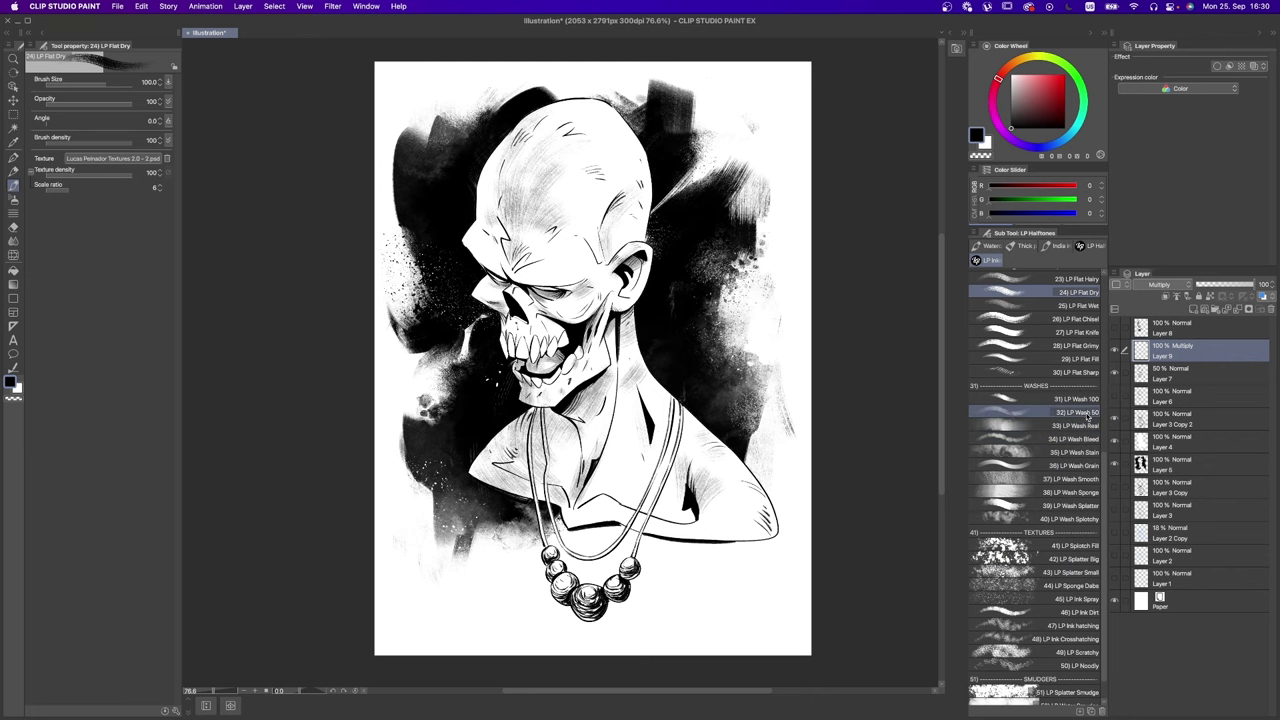
click(1070, 491)
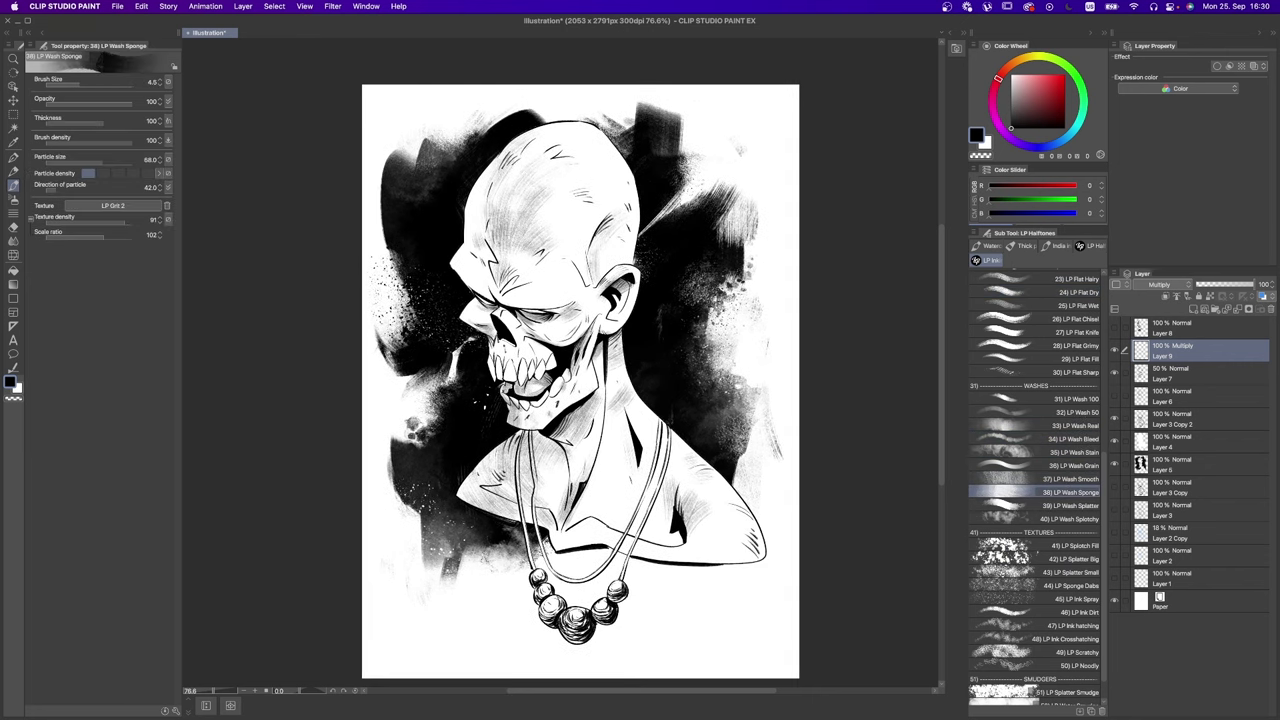
Step: Try a grey wash over the forehead, brow and eye socket with LP Wash Sponge at size 7
key(])
drag(508, 292, 544, 336)
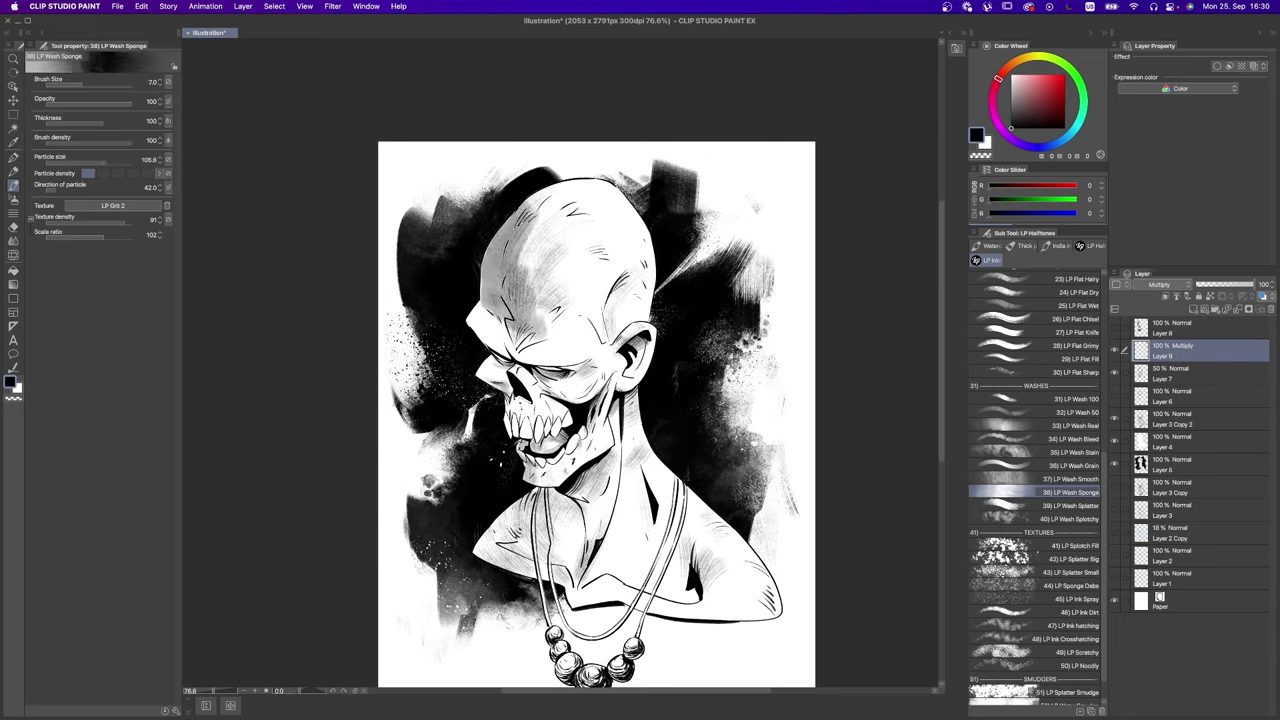
mouse_move(480, 310)
mouse_down()
mouse_move(520, 355)
mouse_move(565, 372)
mouse_move(598, 352)
mouse_move(545, 355)
mouse_move(515, 378)
mouse_up()
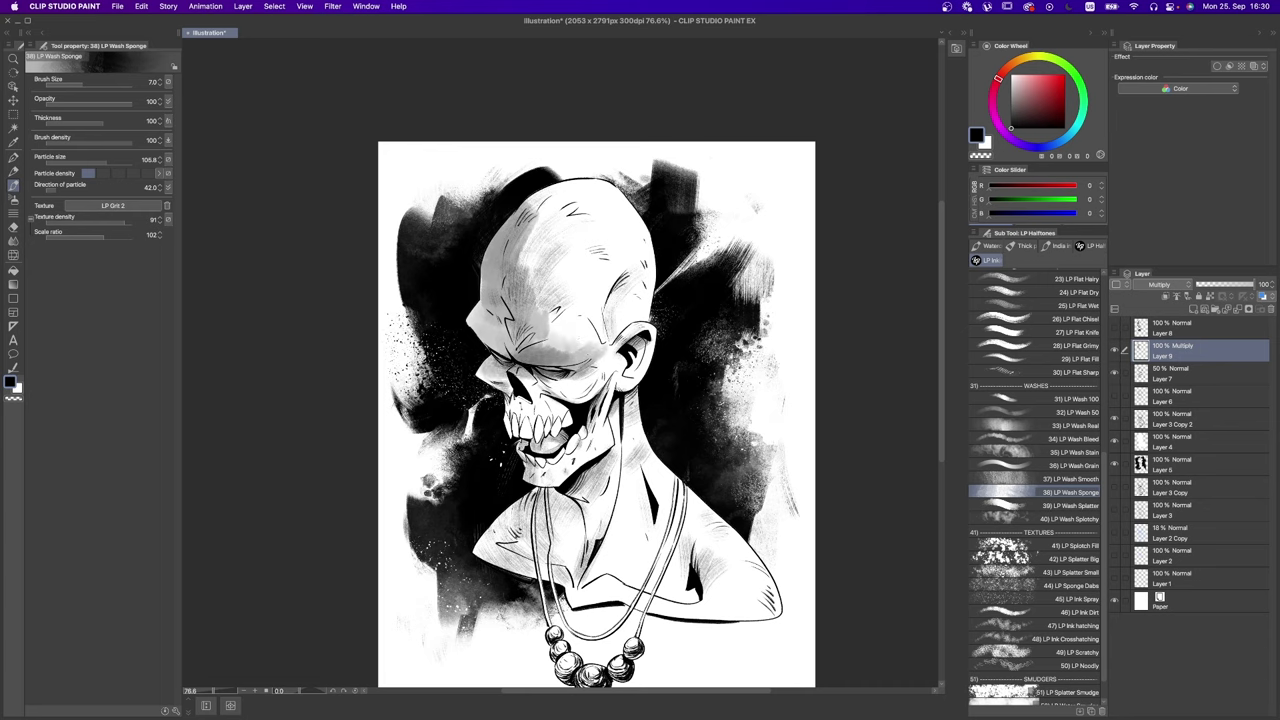
drag(552, 390, 590, 388)
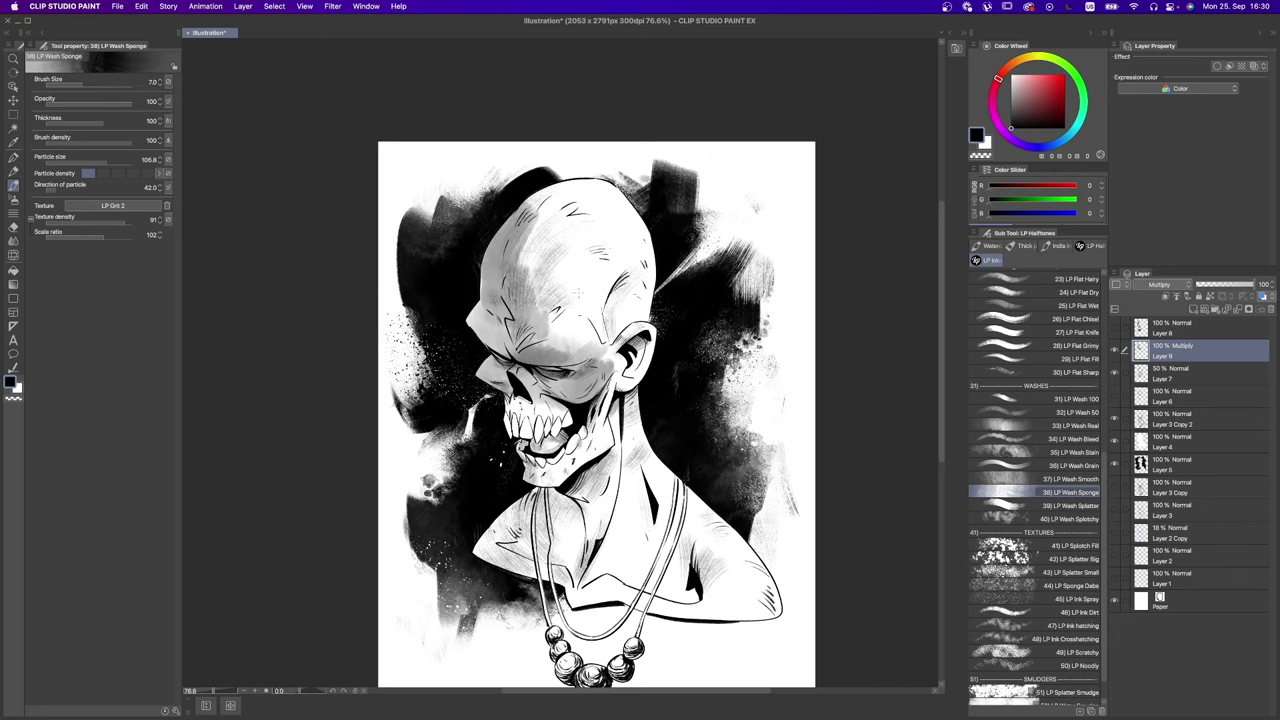
mouse_move(605, 330)
mouse_down()
mouse_move(620, 292)
mouse_move(612, 340)
mouse_up()
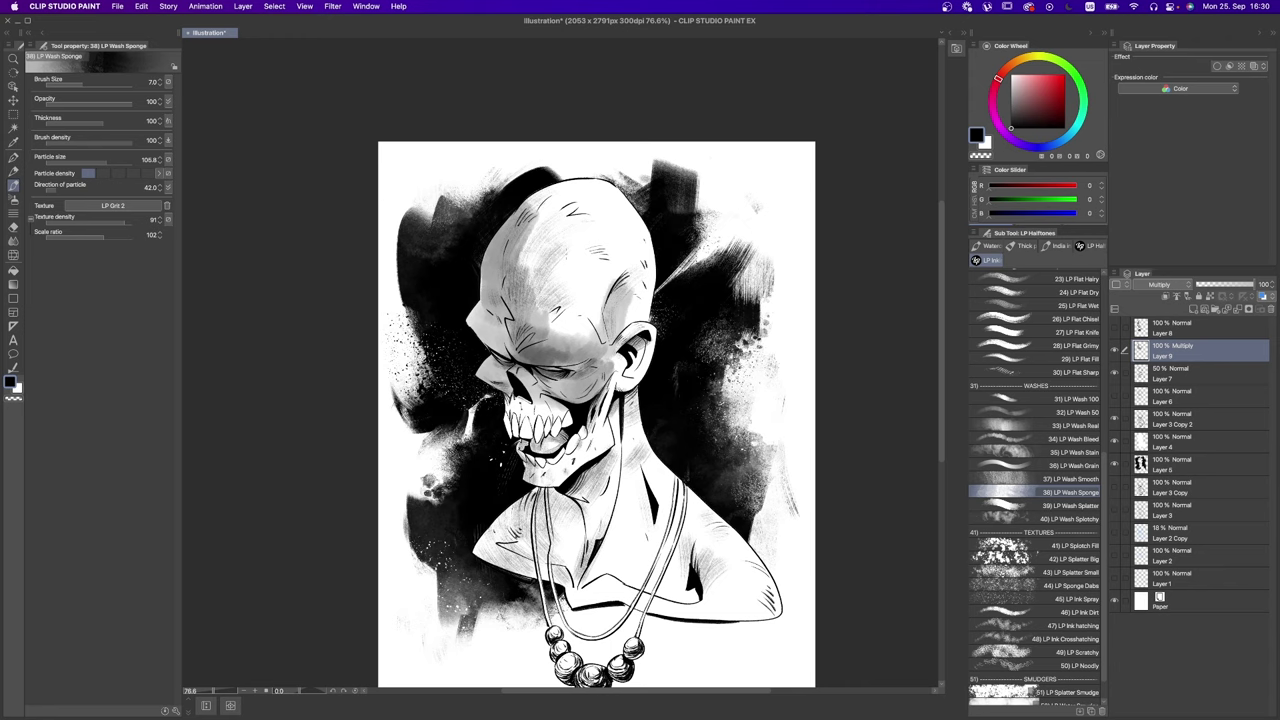
Step: Step back and forth through the latest wash strokes to compare the brow and eye shading
key(super+z)
key(super+z)
key(super+z)
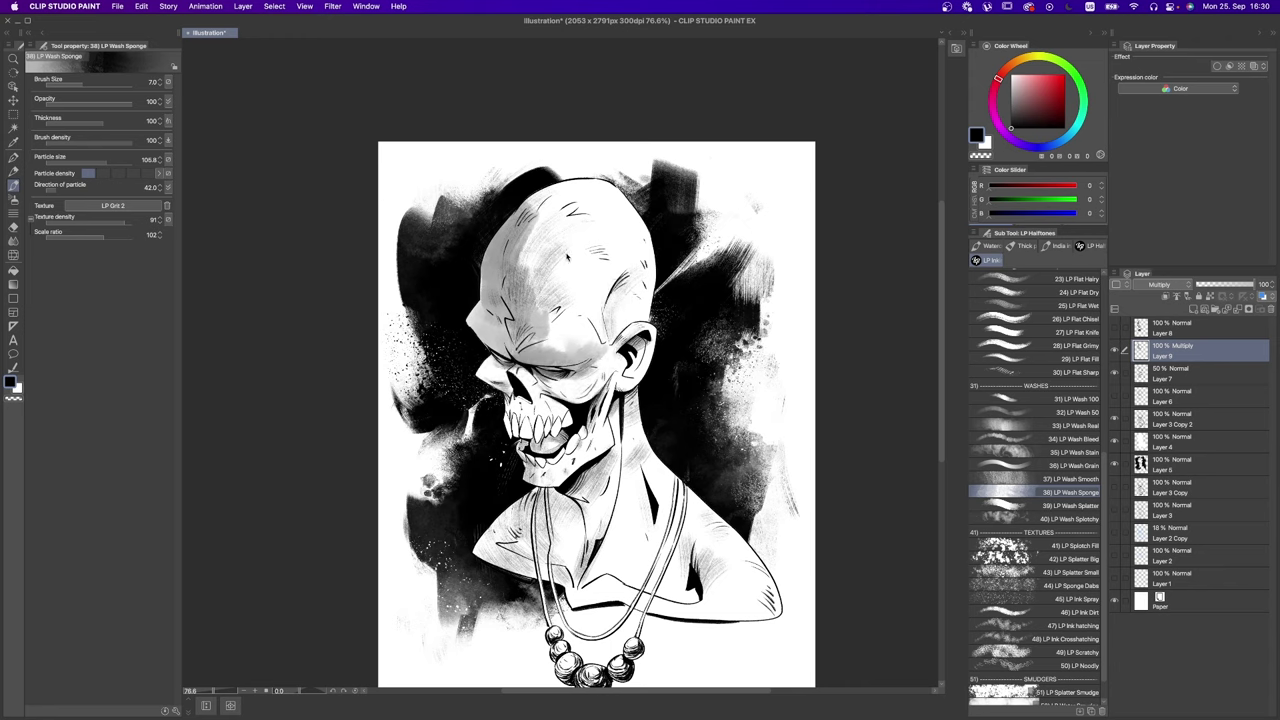
key(super+shift+z)
key(super+z)
key(super+shift+z)
key(super+shift+z)
key(super+z)
key(super+z)
key(super+shift+z)
key(super+shift+z)
Step: Try further wash strokes over the forehead, temple and brow with LP Wash Sponge at size 6
drag(484, 248, 545, 355)
key(bracketleft)
mouse_move(490, 302)
mouse_down()
mouse_move(472, 344)
mouse_move(522, 362)
mouse_move(506, 320)
mouse_move(520, 360)
mouse_move(584, 368)
mouse_move(638, 266)
mouse_up()
drag(610, 322, 570, 362)
scroll(595, 415, down, 2)
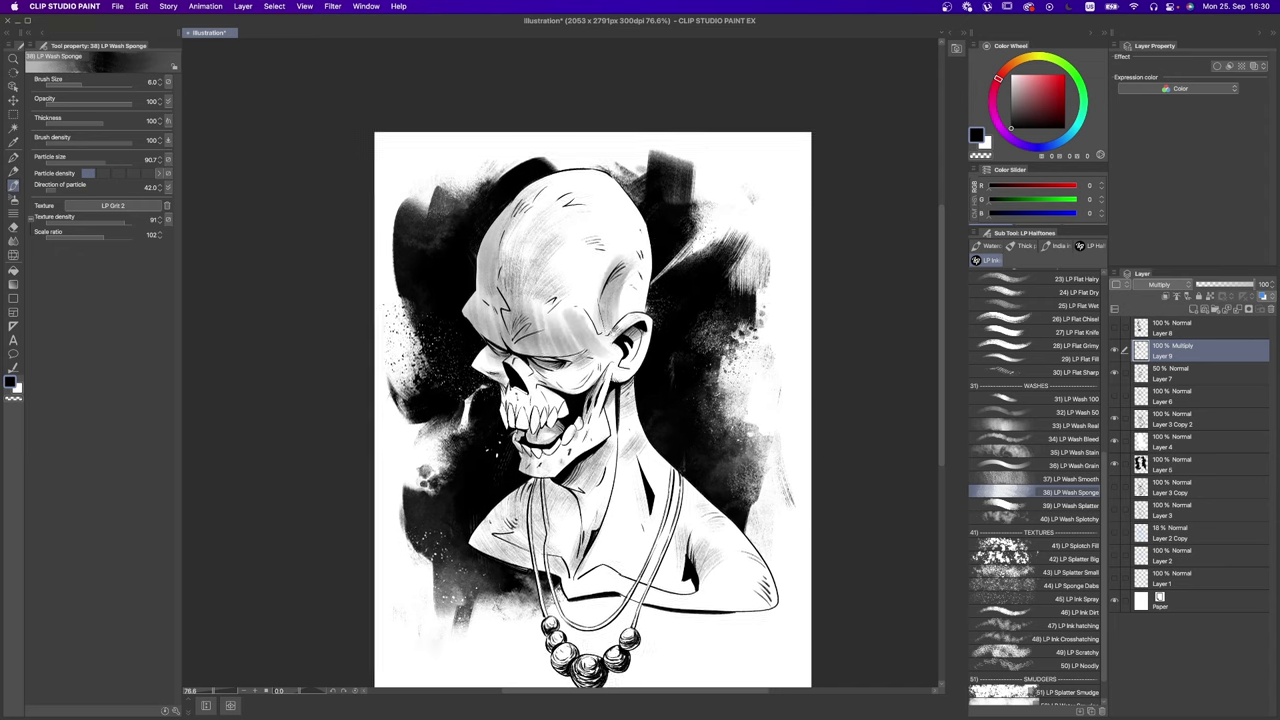
Step: Undo the trial wash strokes on the forehead, brow and temple
key(super+z)
key(super+z)
key(super+z)
key(super+z)
key(super+z)
key(super+z)
key(super+z)
key(super+z)
key(super+z)
key(super+z)
key(super+z)
key(super+z)
key(super+z)
key(super+z)
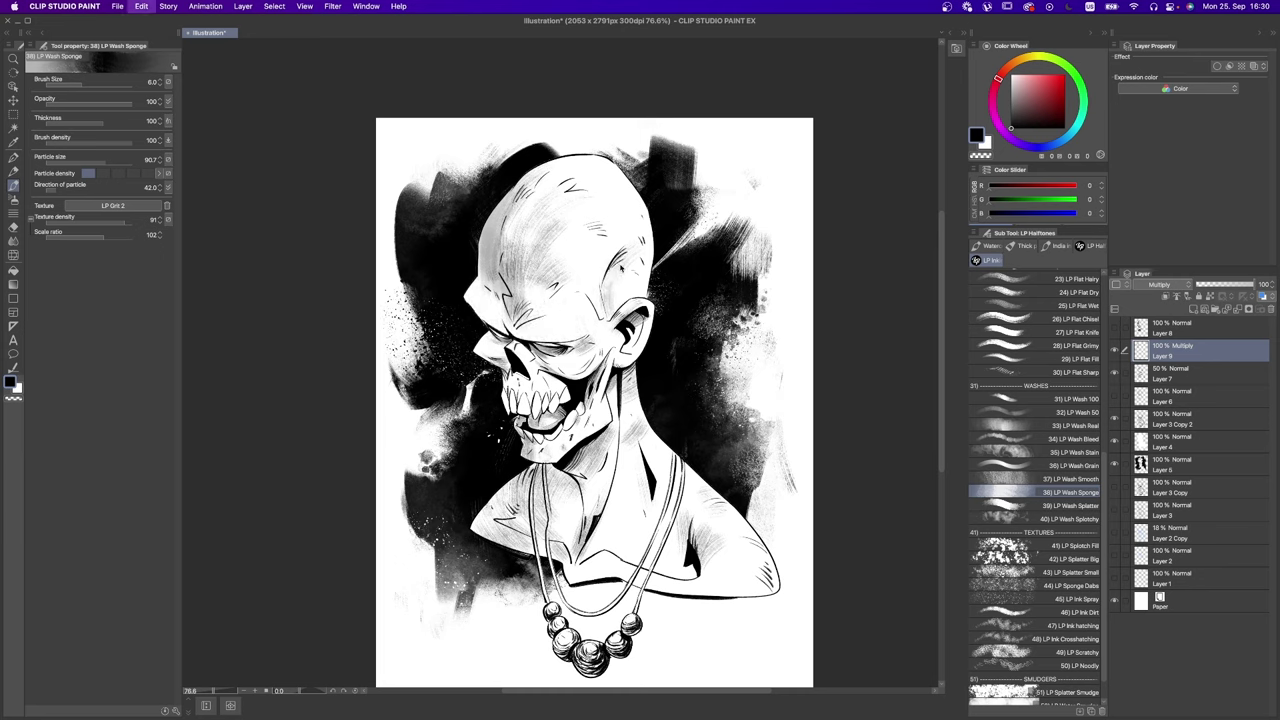
Step: Lay a restrained grey wash on the front of the forehead, nose and eye socket with LP Wash Sponge at size 6
key(super+z)
key(super+shift+z)
key(super+shift+z)
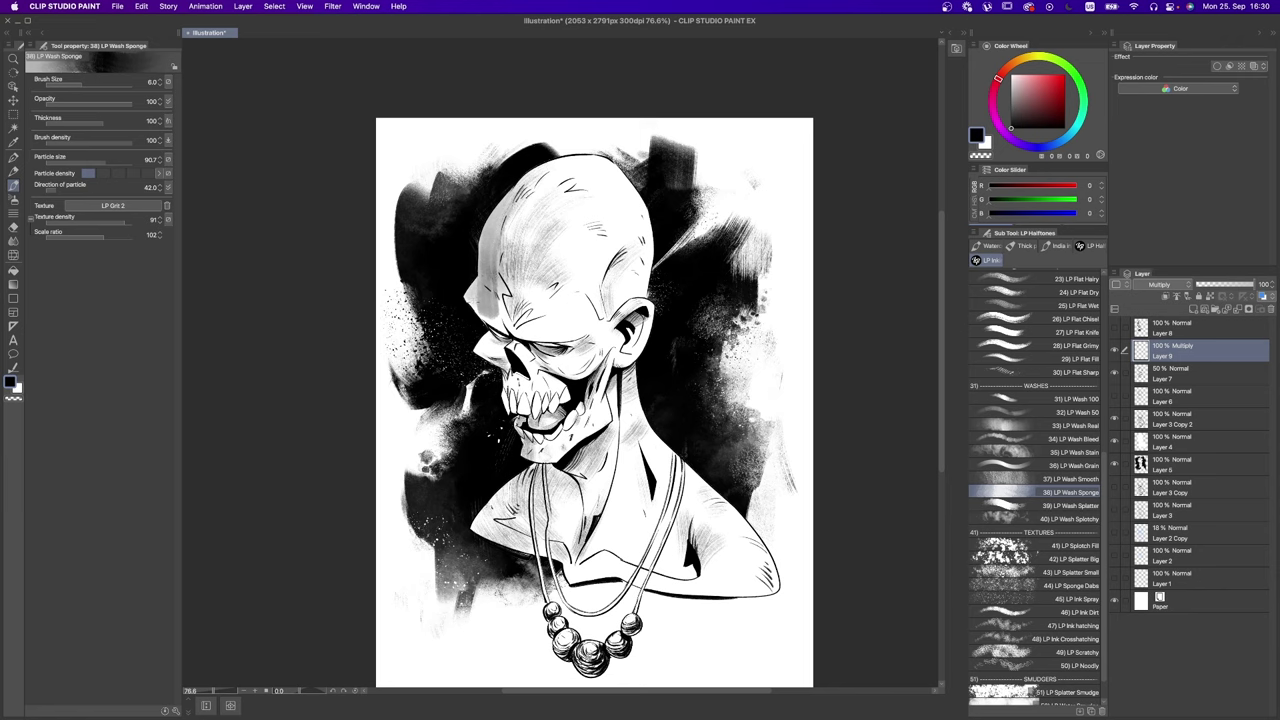
key(super+shift+z)
key(super+shift+z)
key(super+shift+z)
key(super+shift+z)
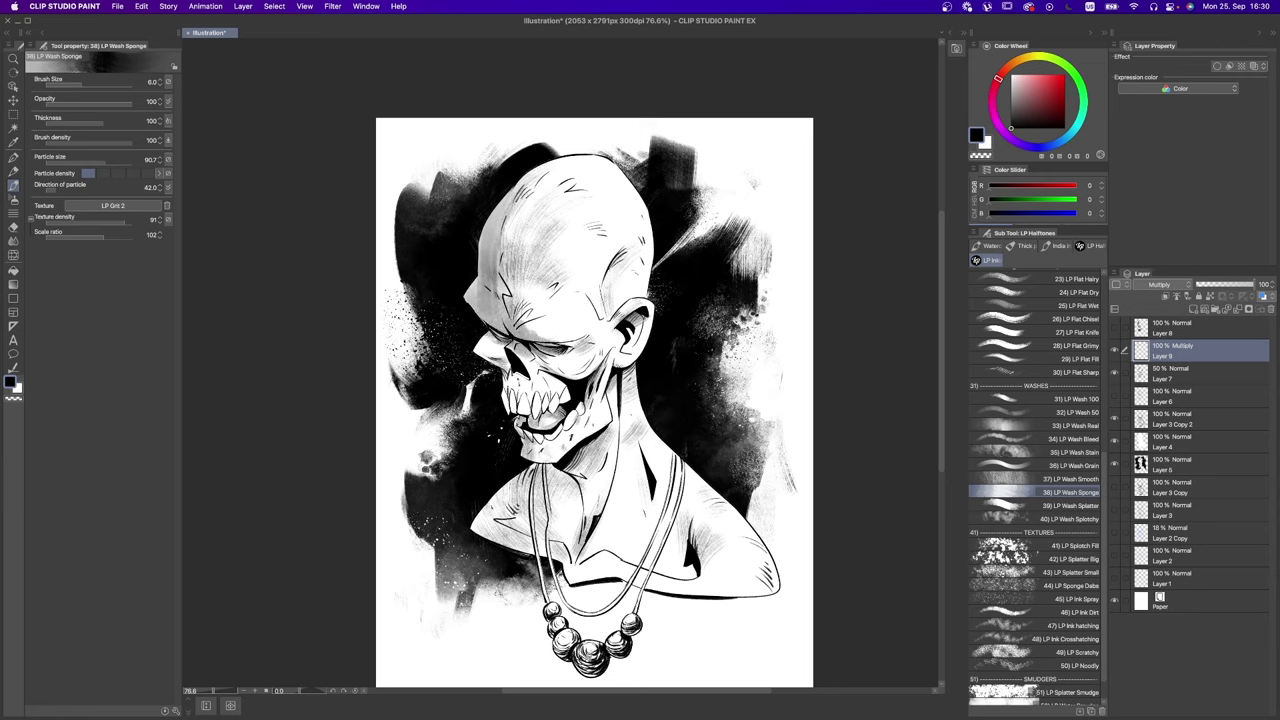
key(super+shift+z)
key(super+shift+z)
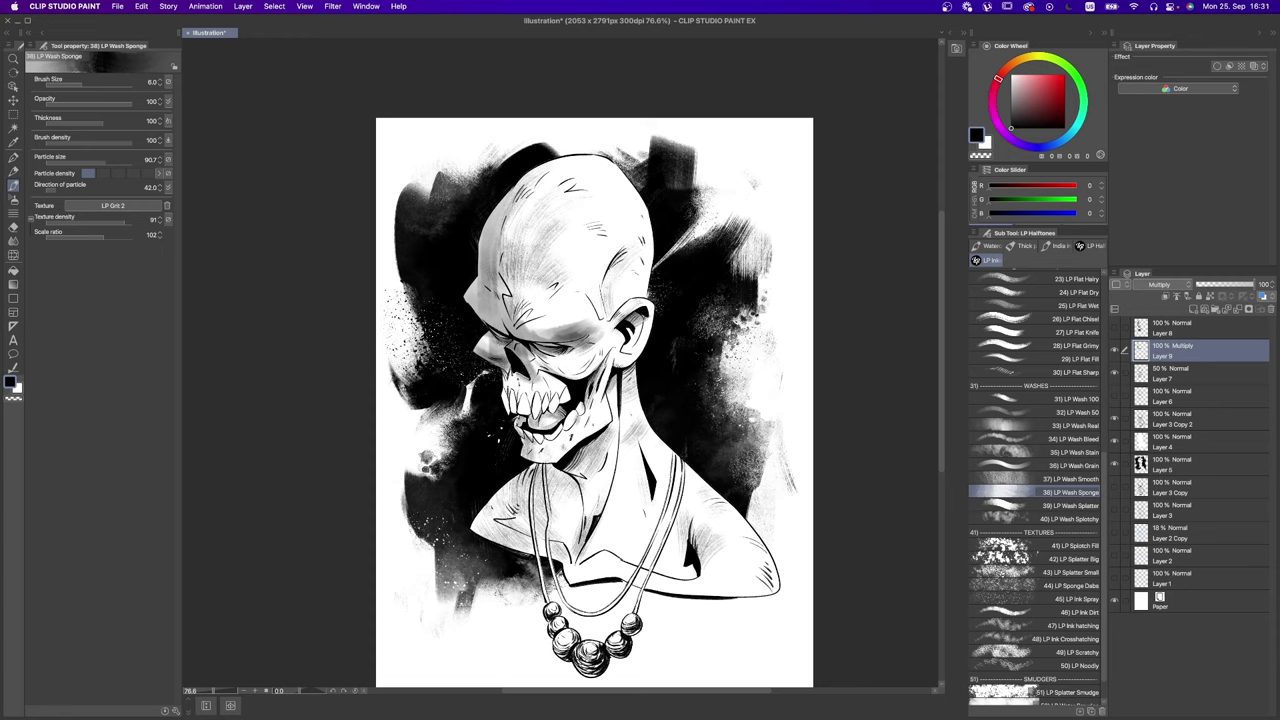
Step: Deepen the wash under the brow and around the eye socket and cheekbone, raising the brush size to 7
key(super+shift+z)
key(super+z)
key(super+shift+z)
key(super+shift+z)
key(super+shift+z)
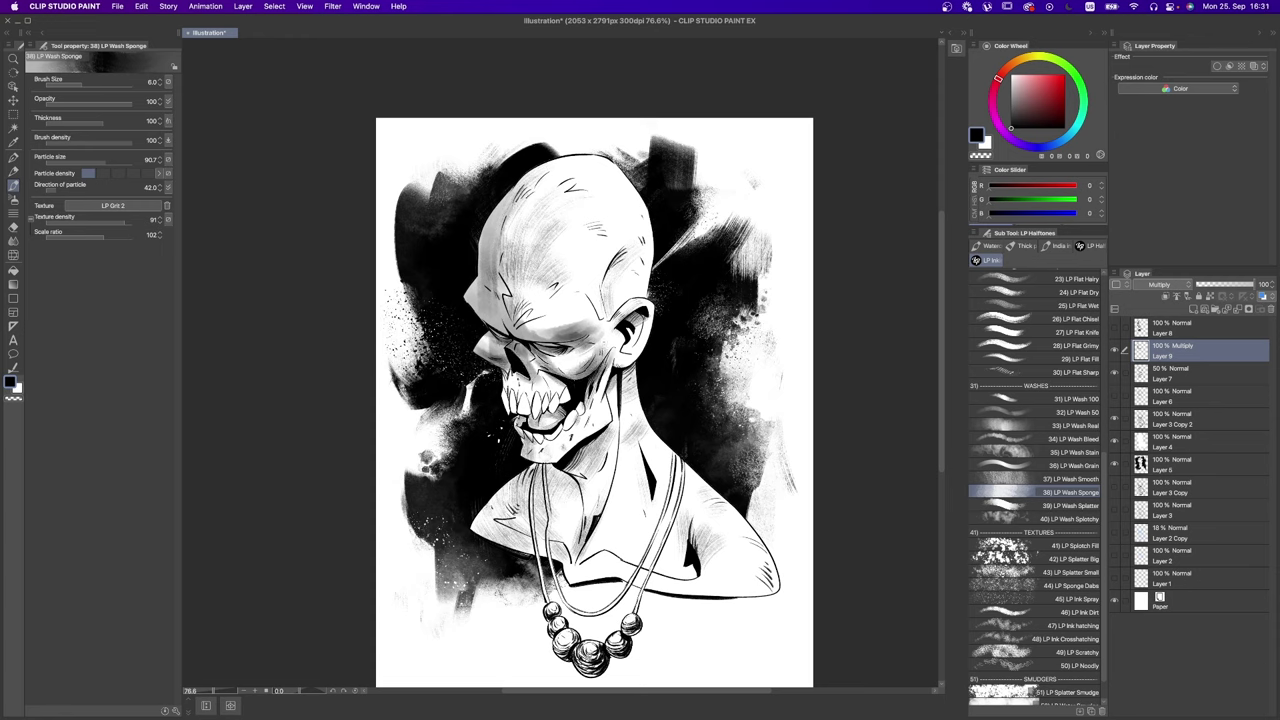
key(super+shift+z)
key(super+shift+z)
key(super+shift+z)
key(super+shift+z)
Step: Build up grey wash shading over the teeth, cheek and jaw with LP Wash Sponge at size 7
key(super+z)
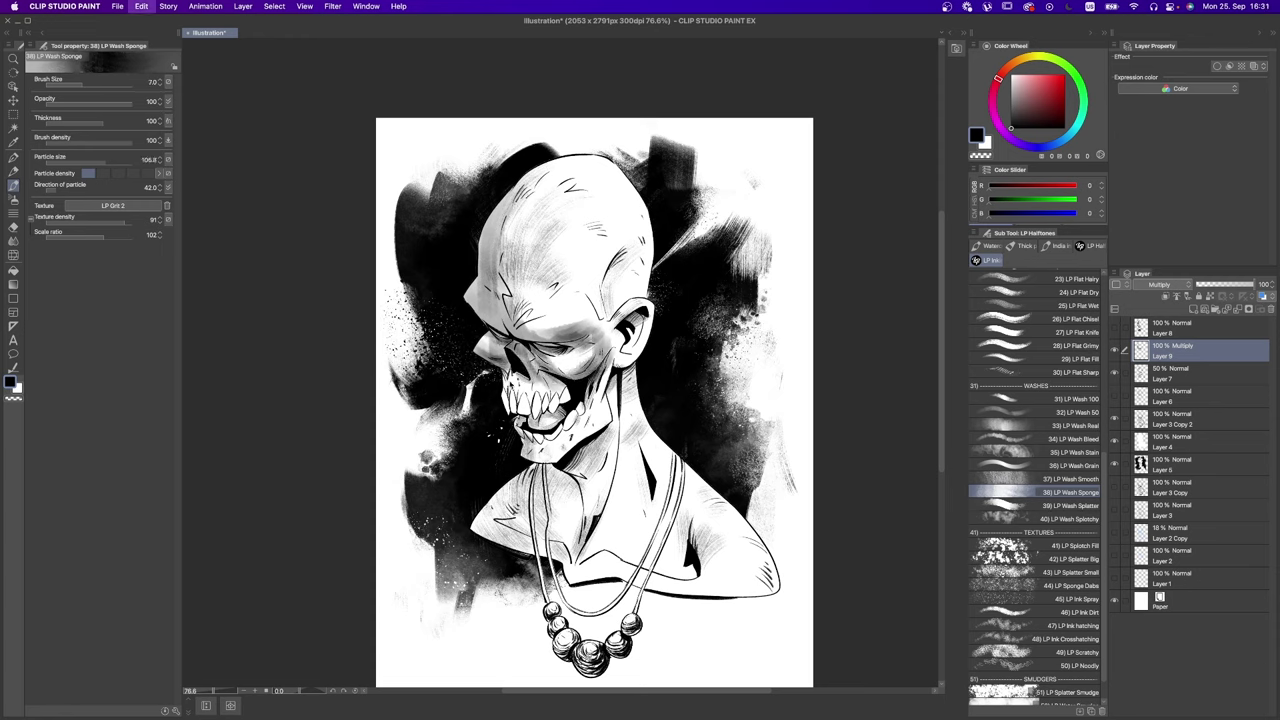
key(super+shift+z)
key(super+shift+z)
key(super+z)
key(super+shift+z)
key(super+z)
key(super+shift+z)
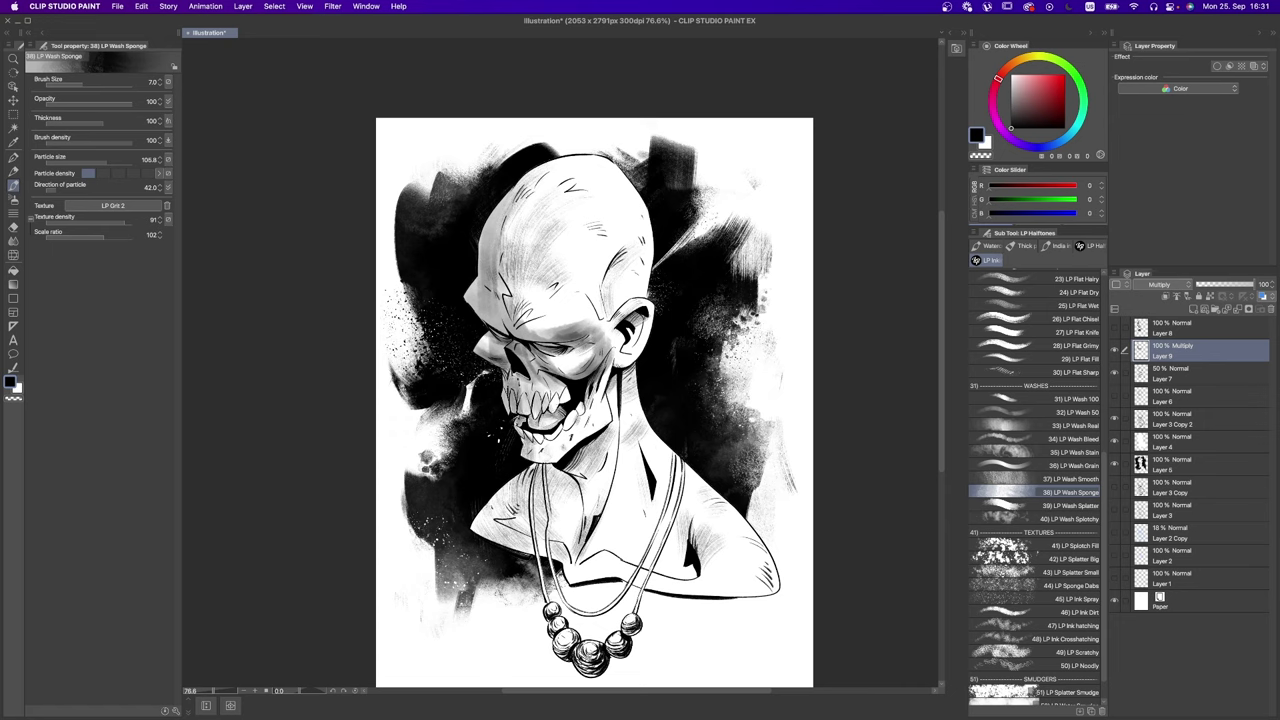
key(super+z)
key(super+shift+z)
key(super+z)
key(super+shift+z)
key(super+shift+z)
key(super+shift+z)
key(super+shift+z)
key(super+shift+z)
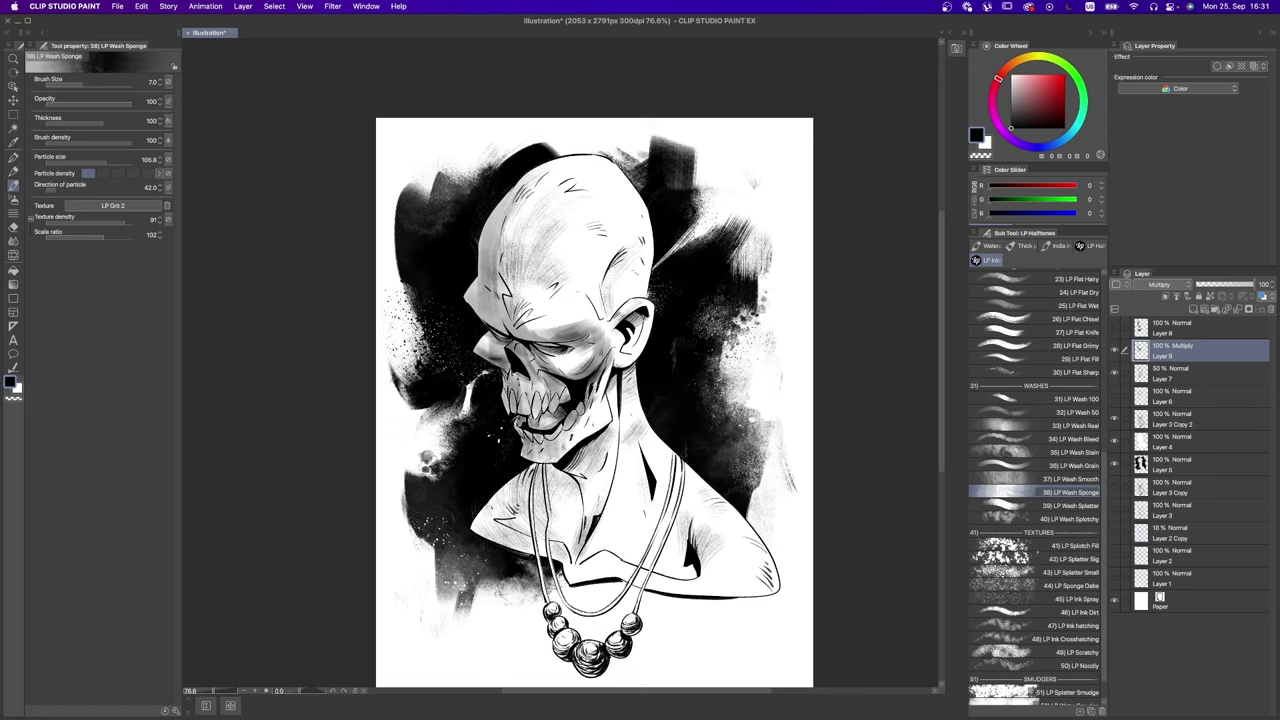
Step: Extend the size 7 grey wash across the lower jaw and chin
scroll(599, 391, down, 2)
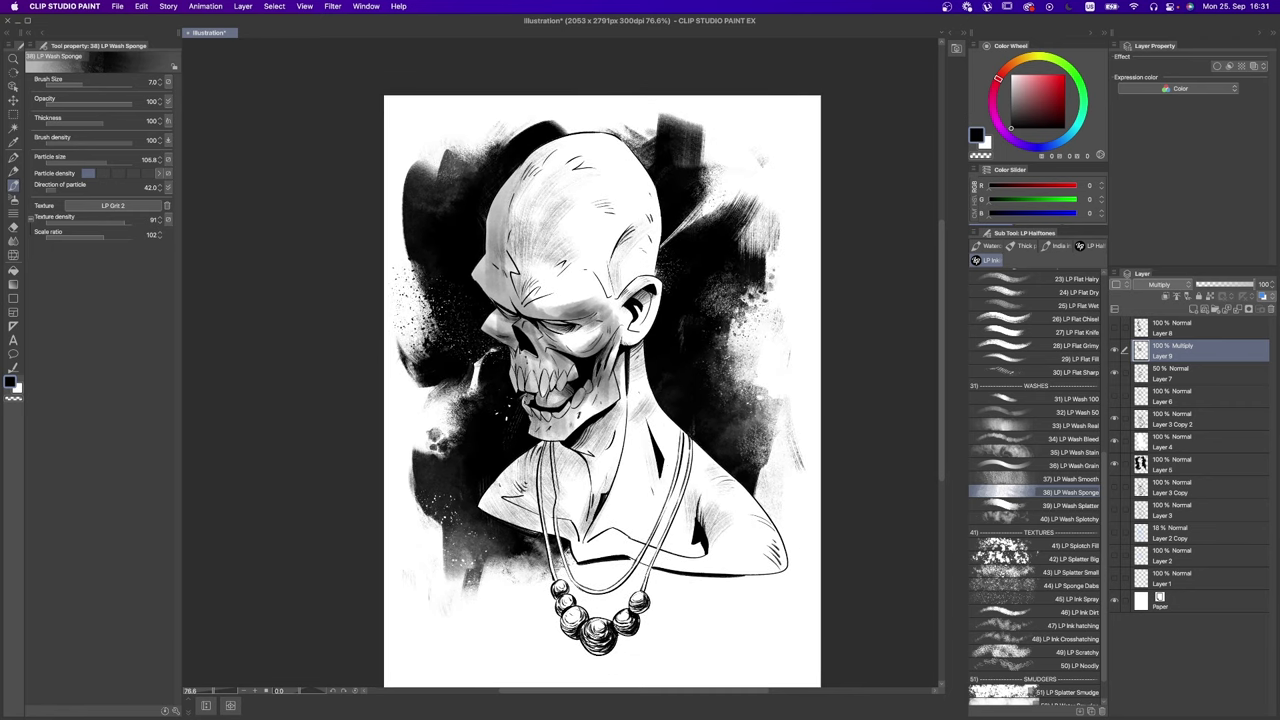
key(super+shift+z)
key(super+z)
key(super+shift+z)
key(super+shift+z)
key(super+shift+z)
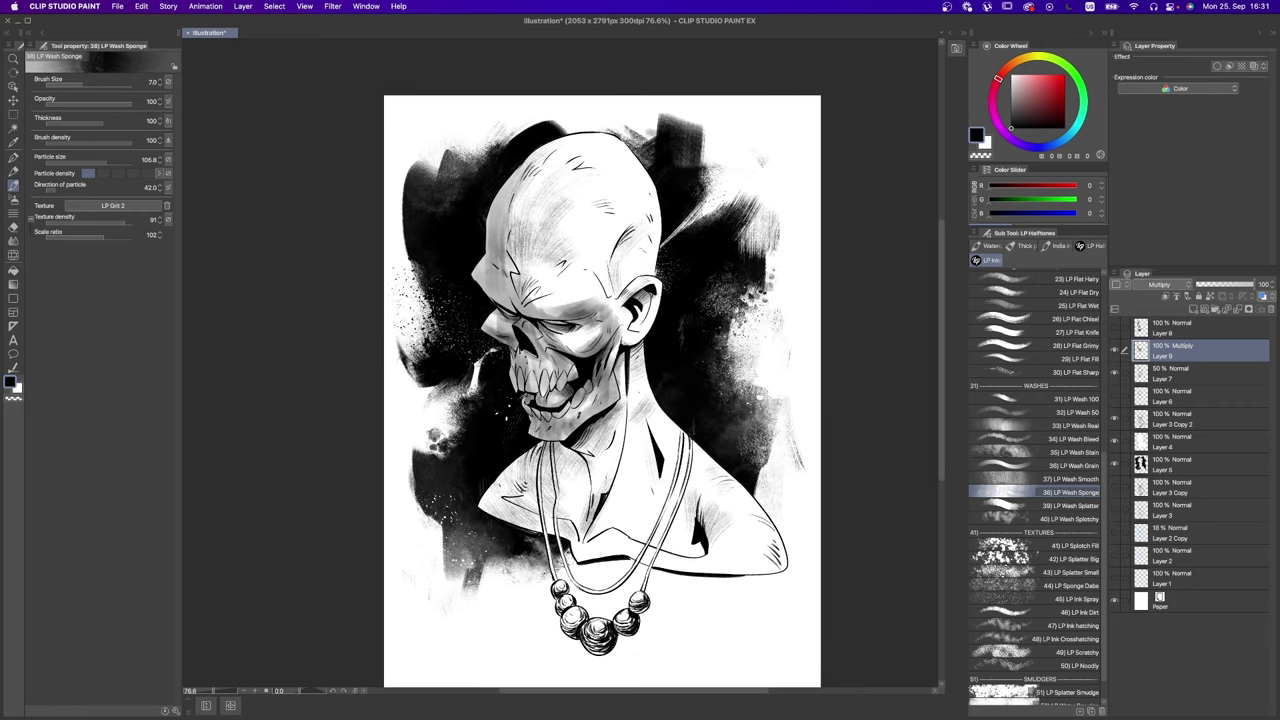
Step: Shade the forehead, temple and front of the neck with LP Wash Sponge at size 8
key(bracketright)
key(super+shift+z)
key(super+shift+z)
key(super+shift+z)
key(super+shift+z)
key(super+shift+z)
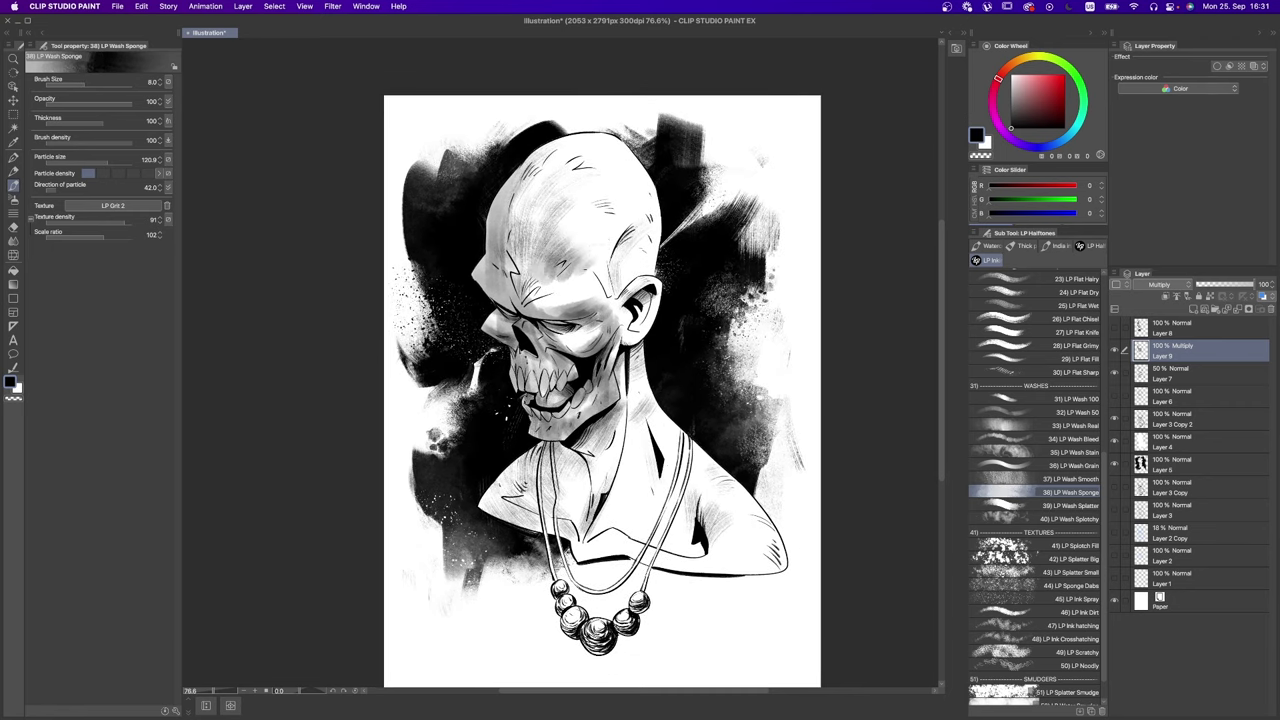
key(super+shift+z)
key(super+shift+z)
key(super+shift+z)
key(super+shift+z)
key(super+shift+z)
key(super+shift+z)
key(super+shift+z)
key(super+shift+z)
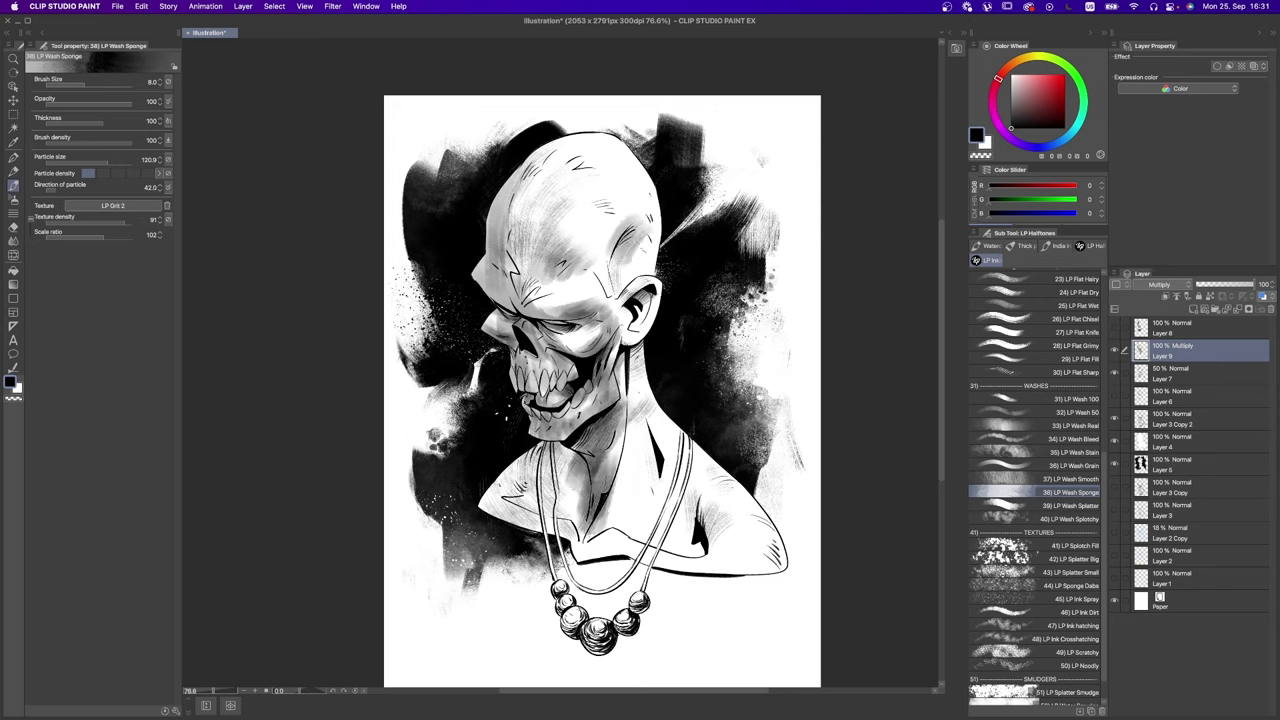
Step: Darken the chest and collar area below the jaw with the size 8 grey wash
key(super+shift+z)
key(super+shift+z)
key(super+shift+z)
key(super+shift+z)
key(super+shift+z)
key(super+shift+z)
key(super+shift+z)
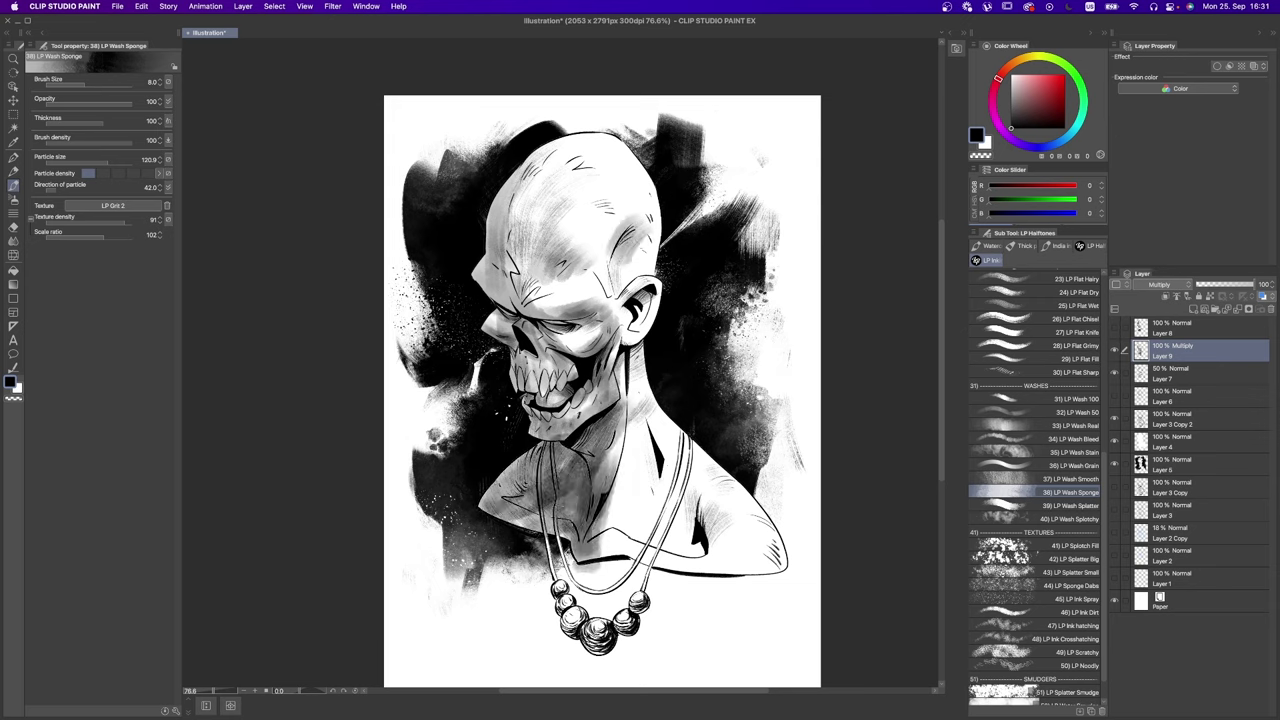
Step: Undo the last wash stroke and shade the side of the neck below the ear at size 7
key(super+z)
key(bracketleft)
key(super+shift+z)
key(super+shift+z)
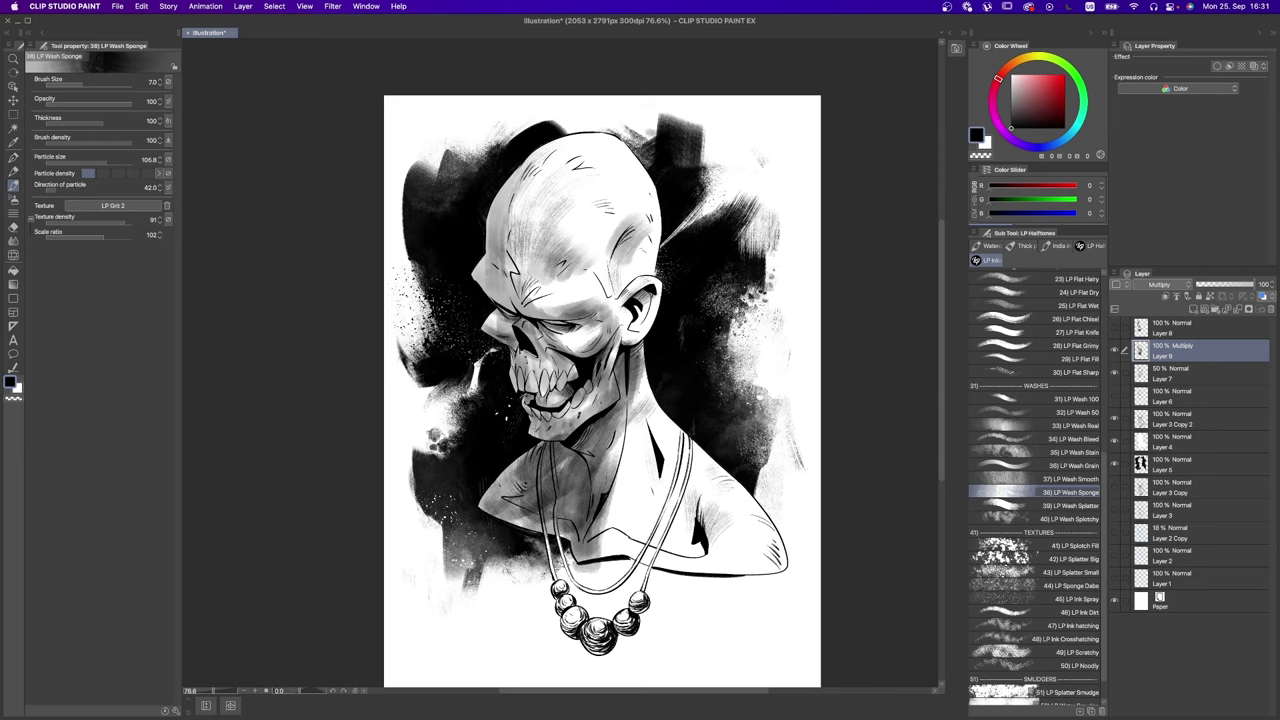
Step: Redo the undone grey wash strokes on the side of the neck and the shoulder
key(super+shift+z)
key(super+shift+z)
key(super+shift+z)
key(super+shift+z)
key(super+shift+z)
key(super+shift+z)
key(super+shift+z)
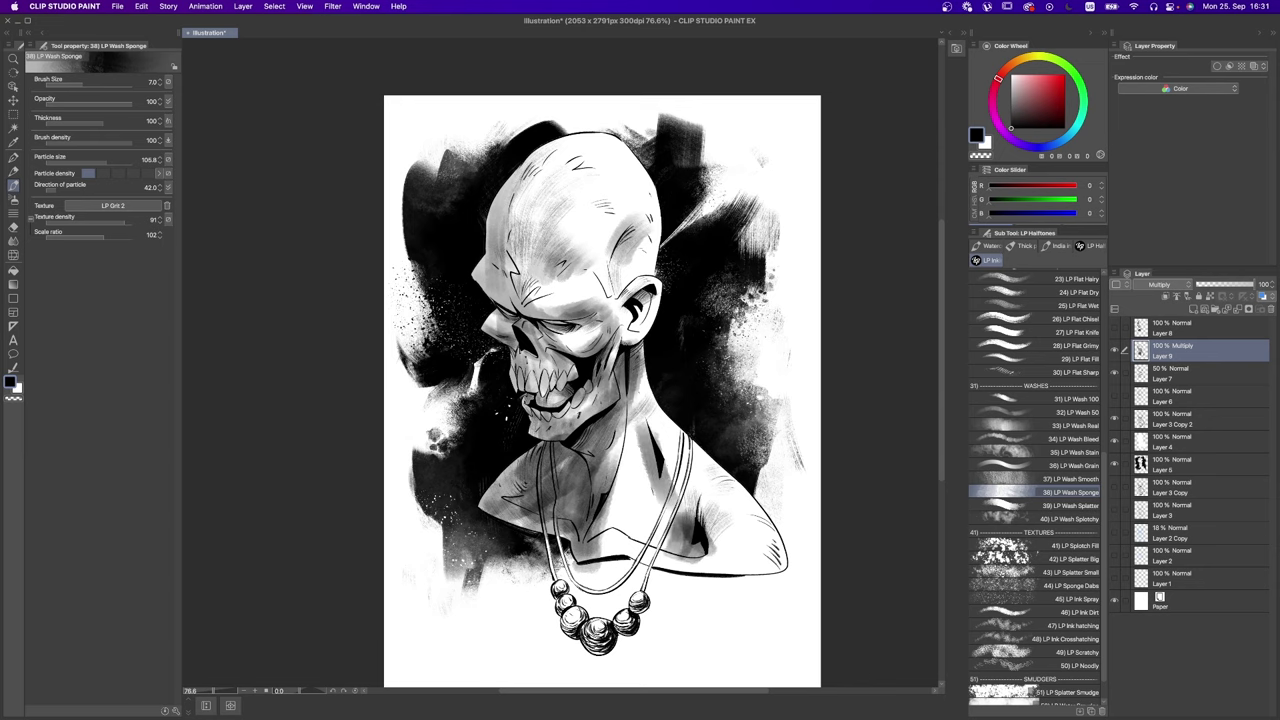
Step: Compare the drawing with and without the washes on Layer 9, and leave Layer 9 hidden
key(slash)
scroll(776, 414, down, 3)
scroll(776, 414, up, 1)
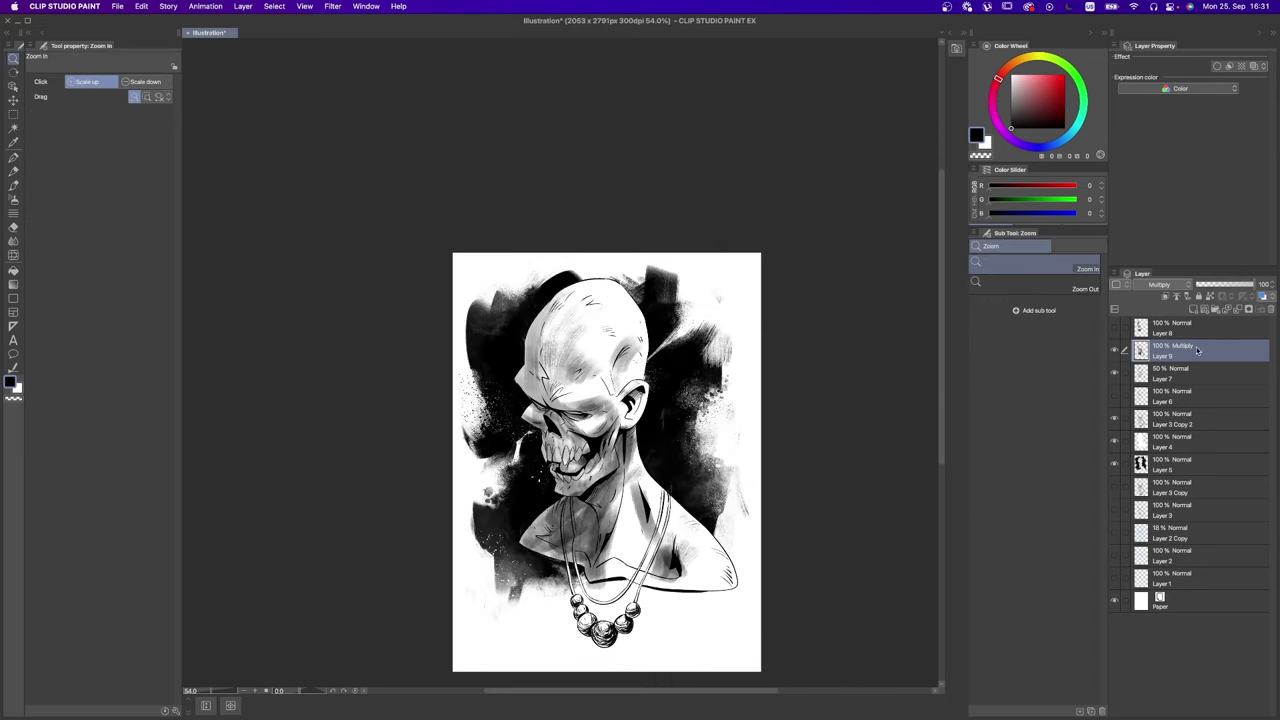
click(1116, 349)
click(1116, 349)
mouse_move(1250, 286)
mouse_down()
mouse_move(1223, 288)
mouse_move(1278, 284)
mouse_up()
click(1115, 349)
click(1115, 349)
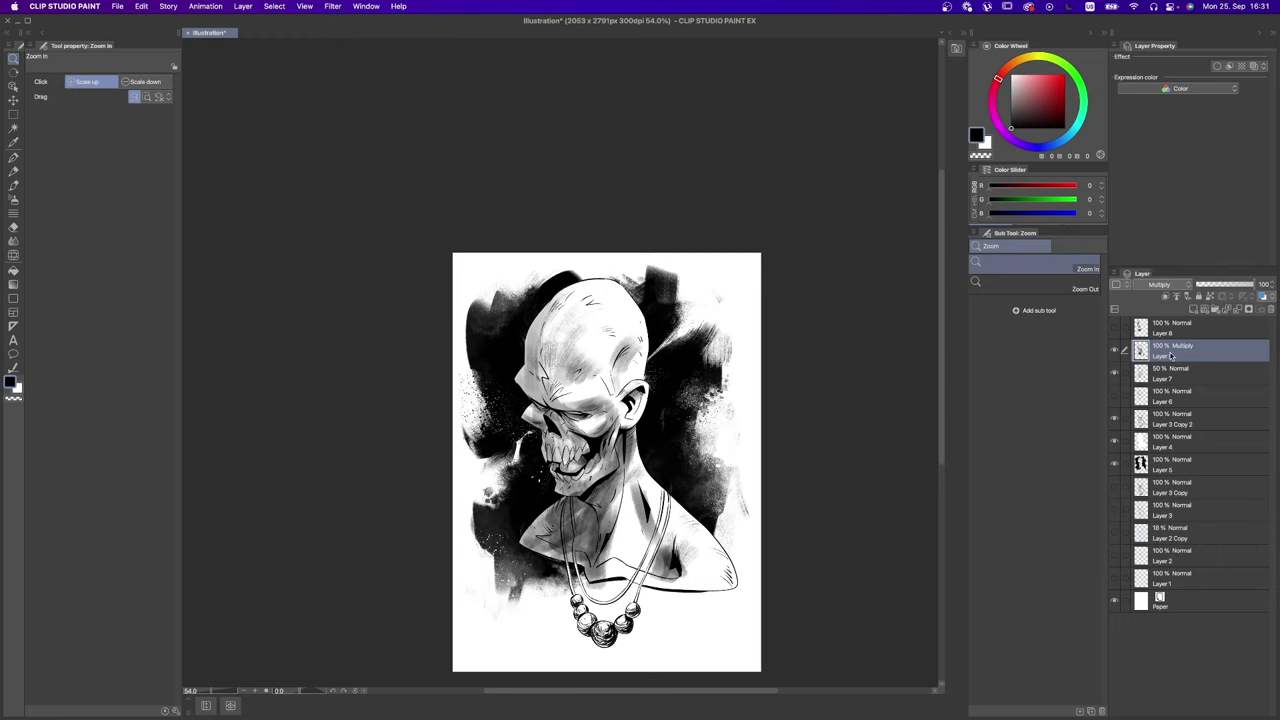
click(1115, 349)
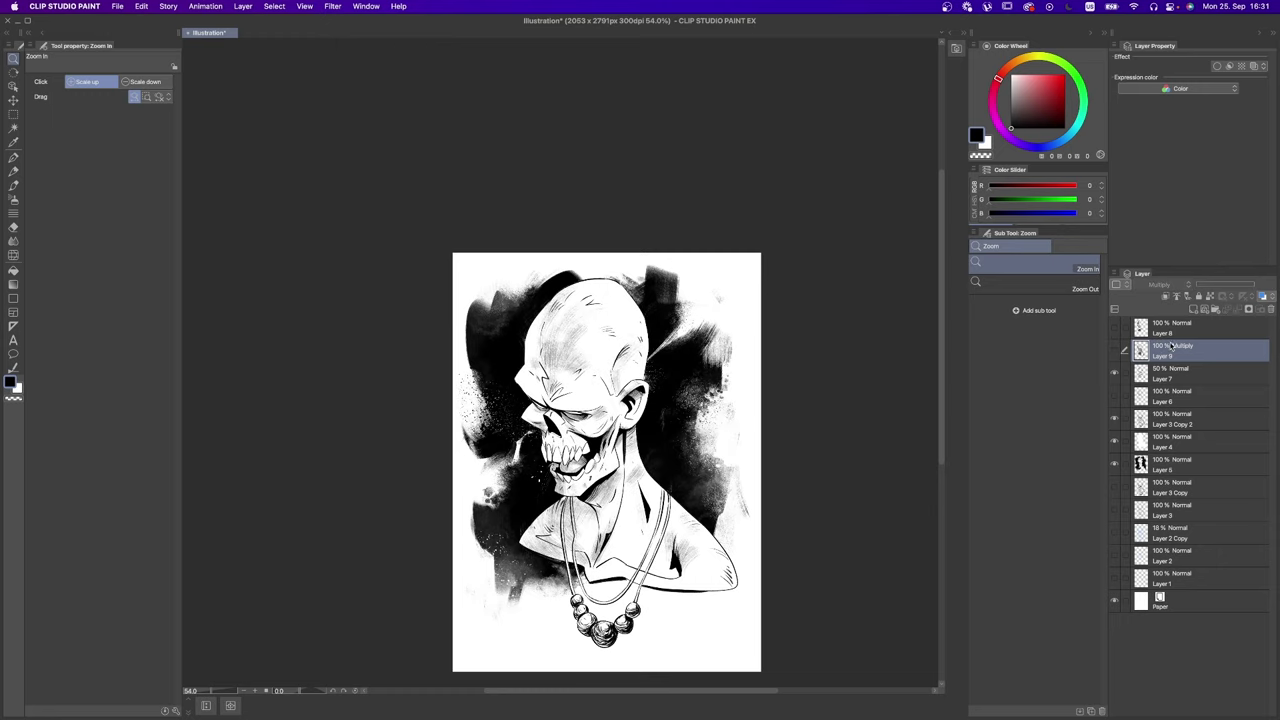
Step: Add a new normal layer above Layer 9 at 25% opacity and choose the LP Sable brush
key(super+shift+n)
key(b)
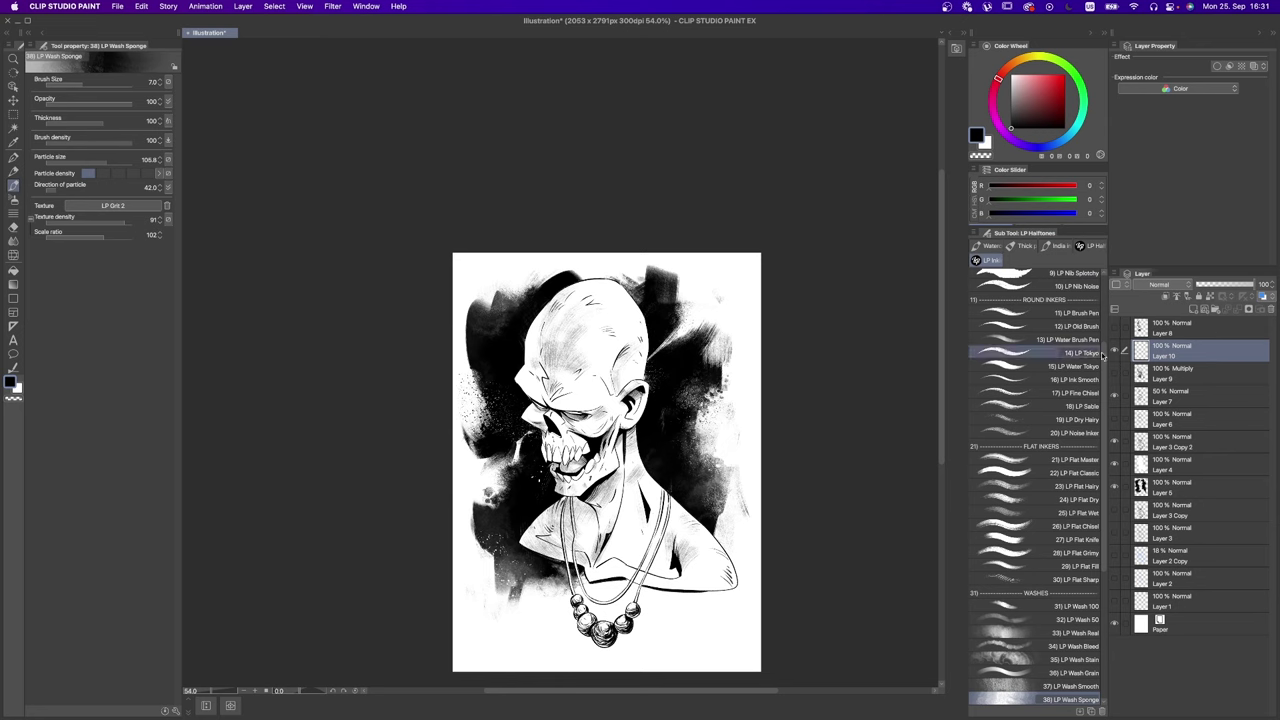
scroll(1106, 400, down, 5)
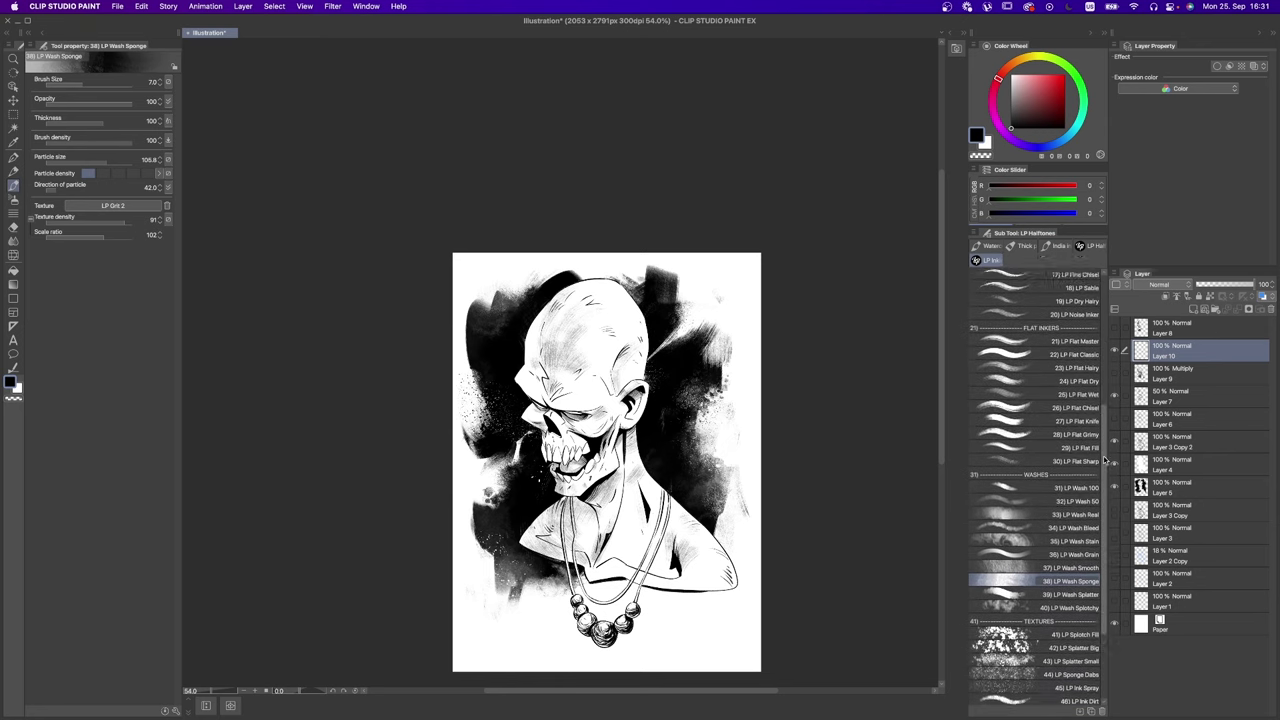
scroll(1108, 416, up, 3)
scroll(1106, 420, down, 2)
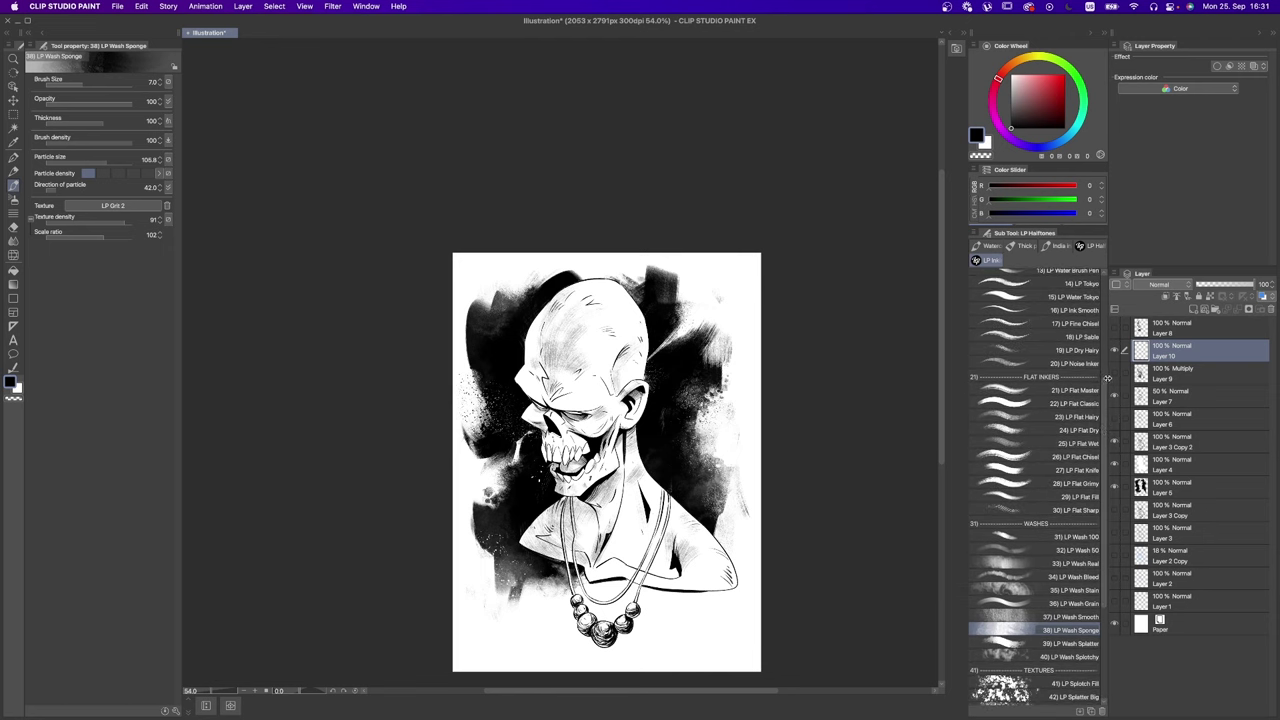
scroll(1105, 410, down, 1)
scroll(1105, 408, up, 3)
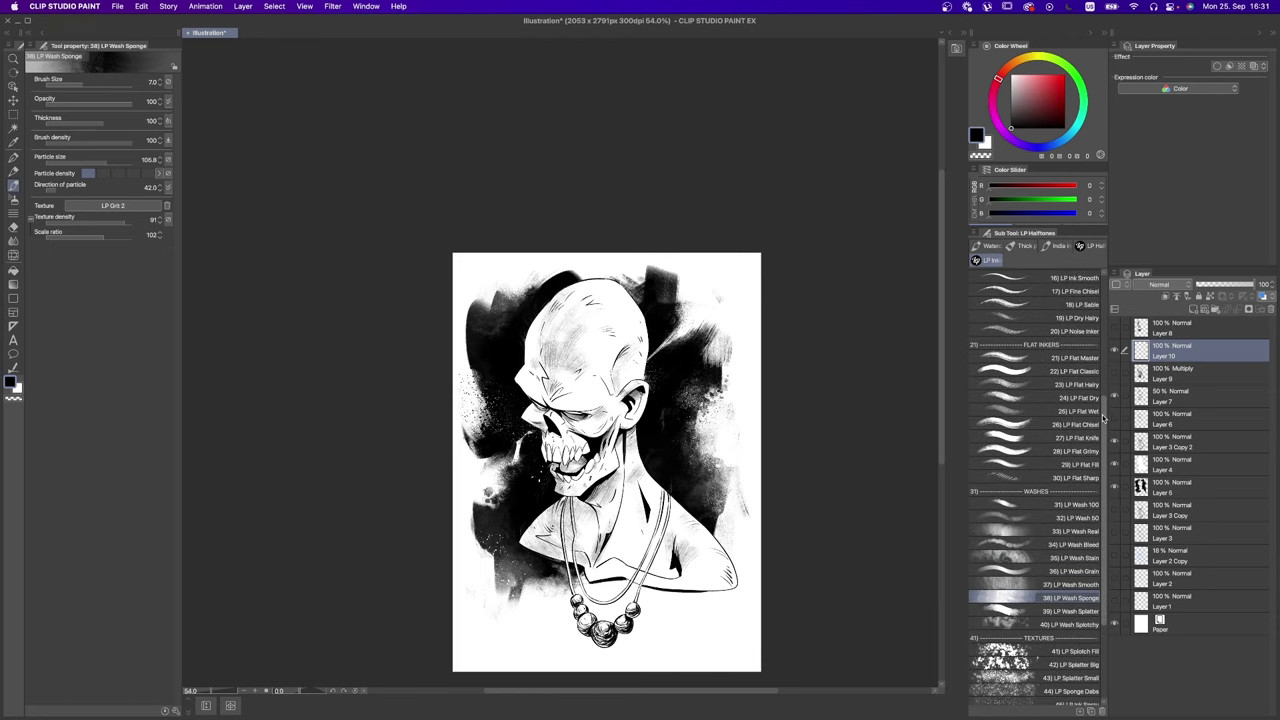
scroll(1102, 392, up, 6)
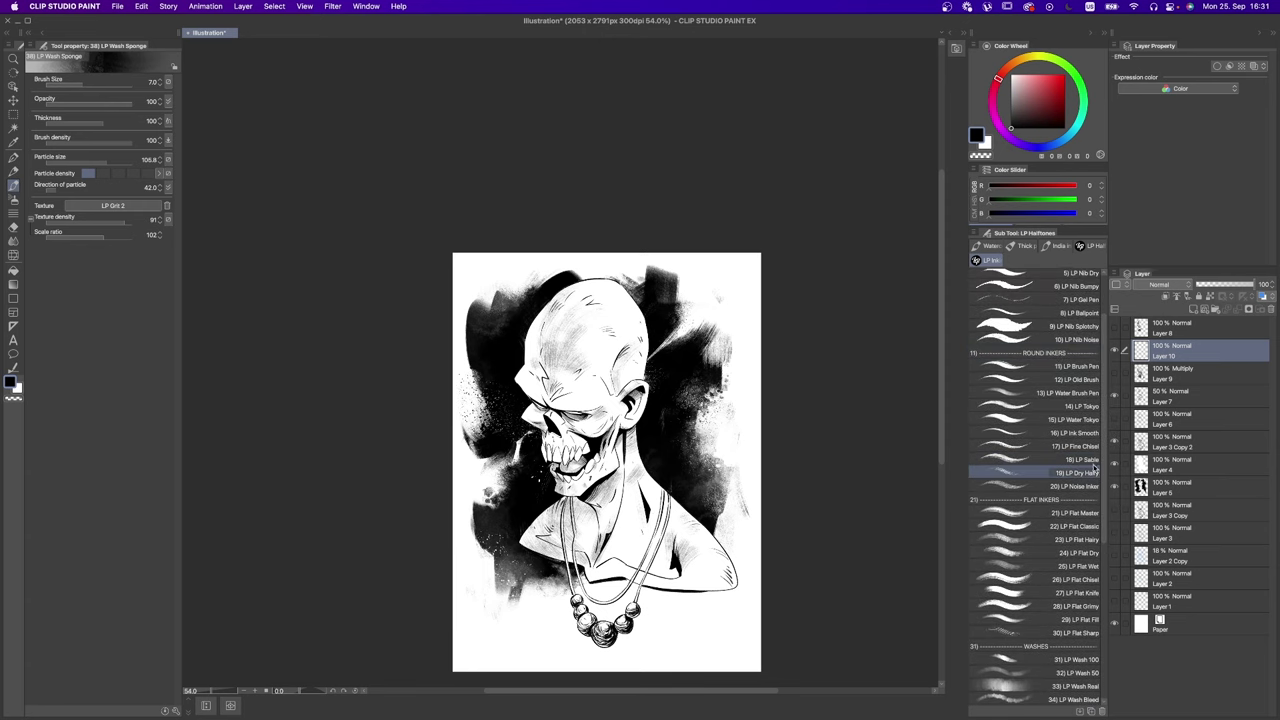
click(1080, 459)
scroll(540, 400, up, 2)
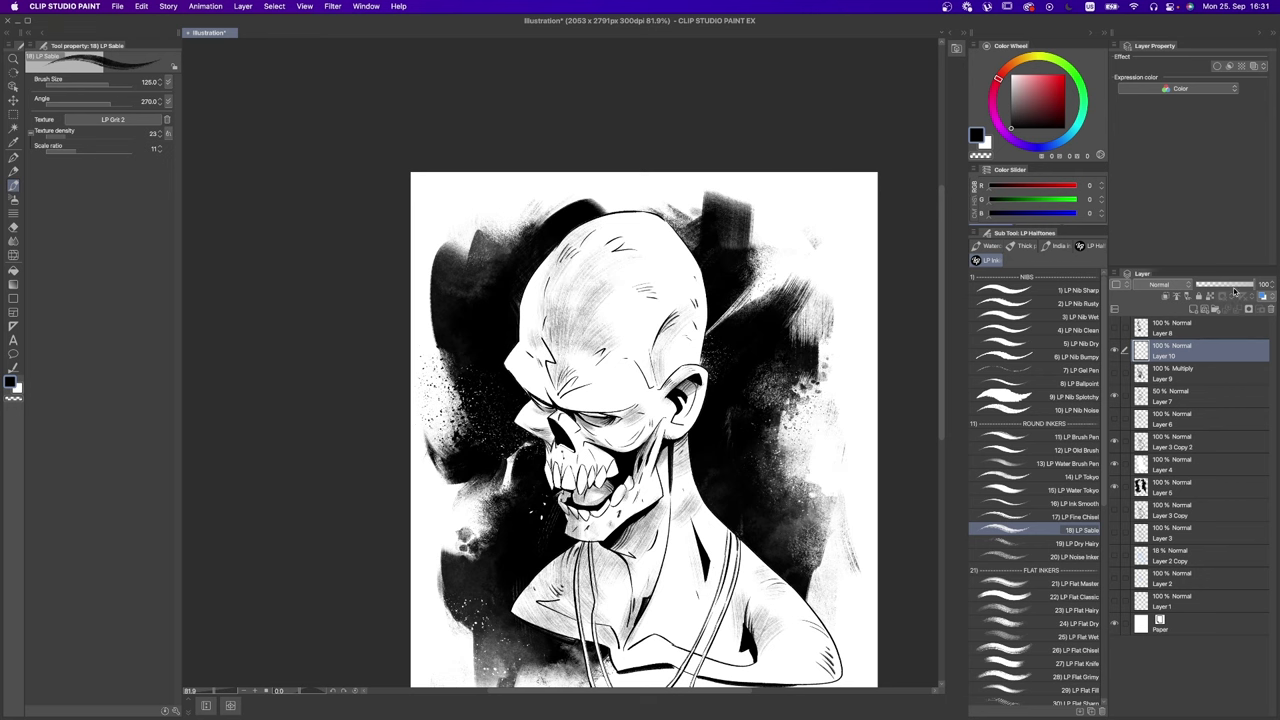
scroll(660, 324, down, 1)
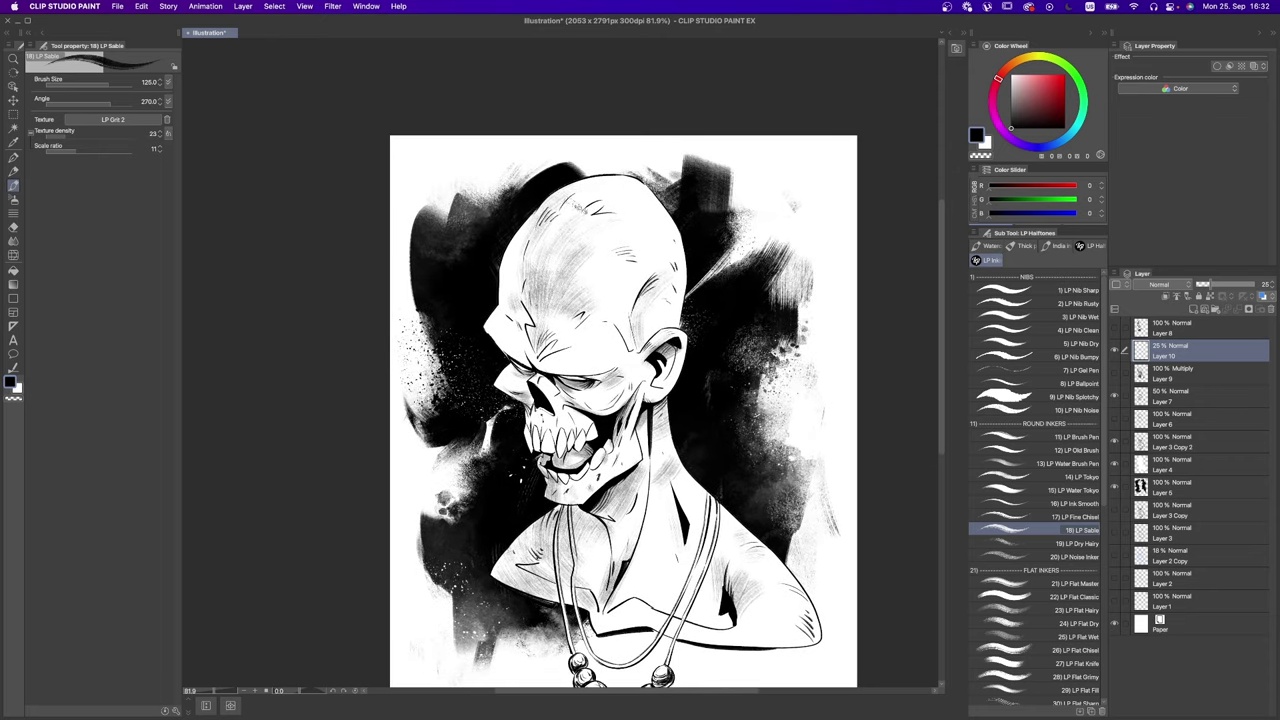
scroll(623, 400, down, 1)
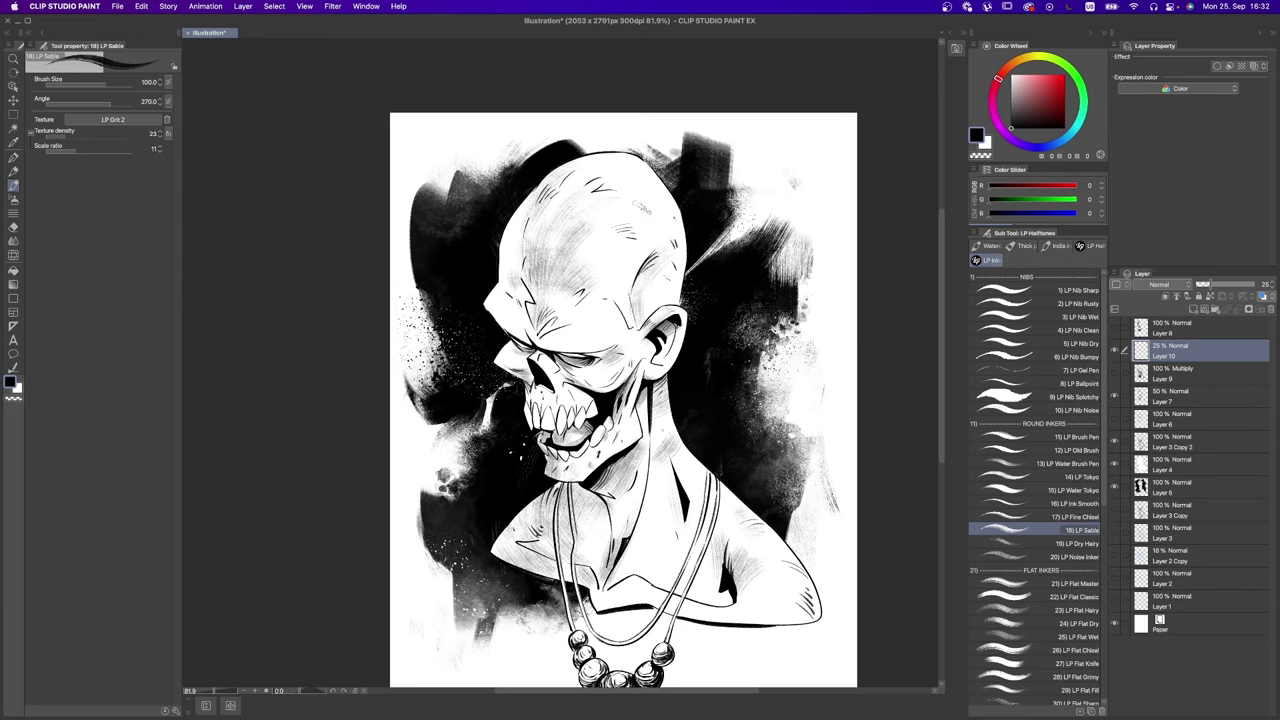
key(bracketleft)
mouse_move(658, 186)
mouse_down()
mouse_move(629, 214)
mouse_move(648, 219)
mouse_up()
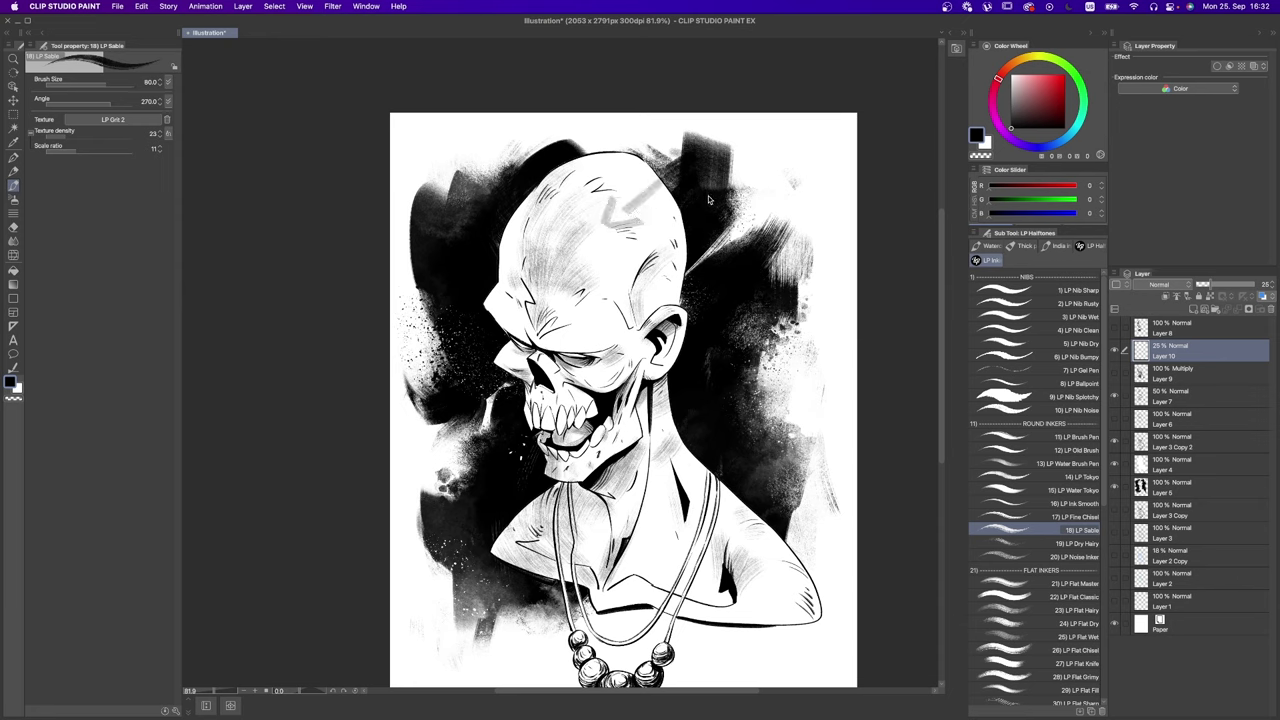
key(super+z)
key(super+z)
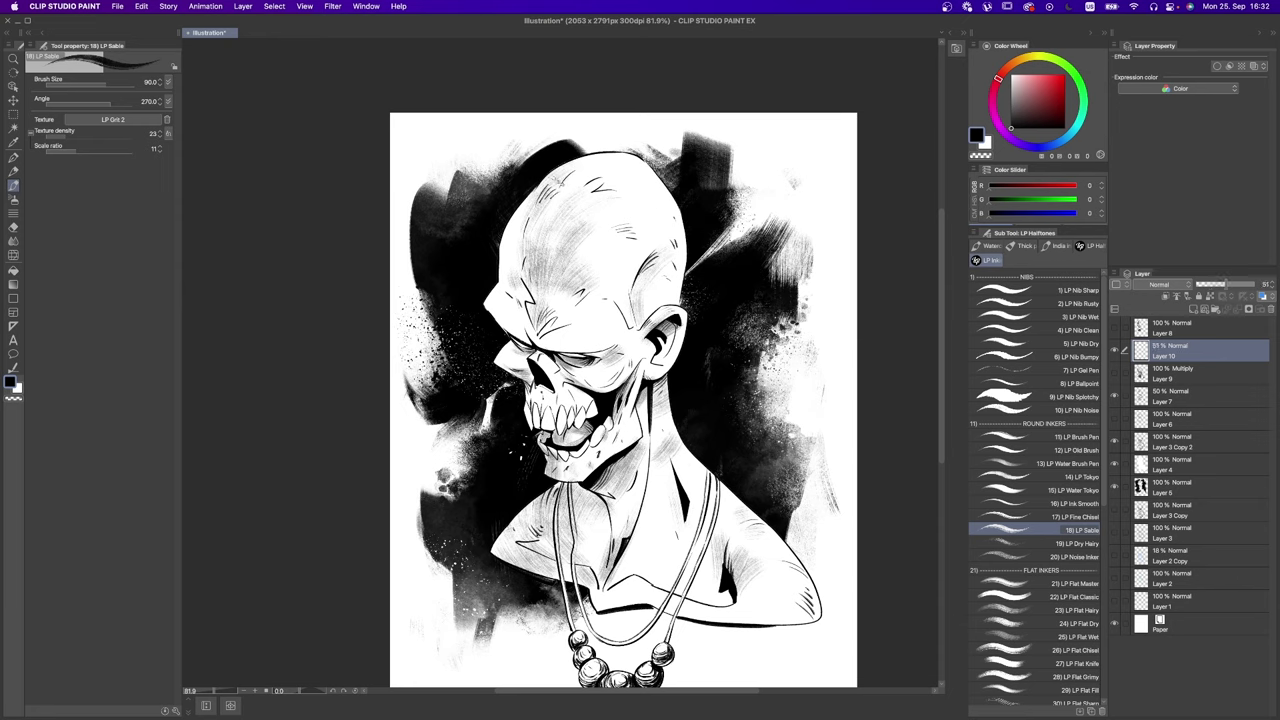
Step: Paint flat grey tone down the front of the skull and across the forehead on Layer 10 with LP Sable at sizes 175 and 200
key(bracketright)
key(bracketright)
drag(556, 176, 506, 270)
mouse_move(559, 160)
mouse_down()
mouse_move(555, 211)
mouse_move(505, 282)
mouse_up()
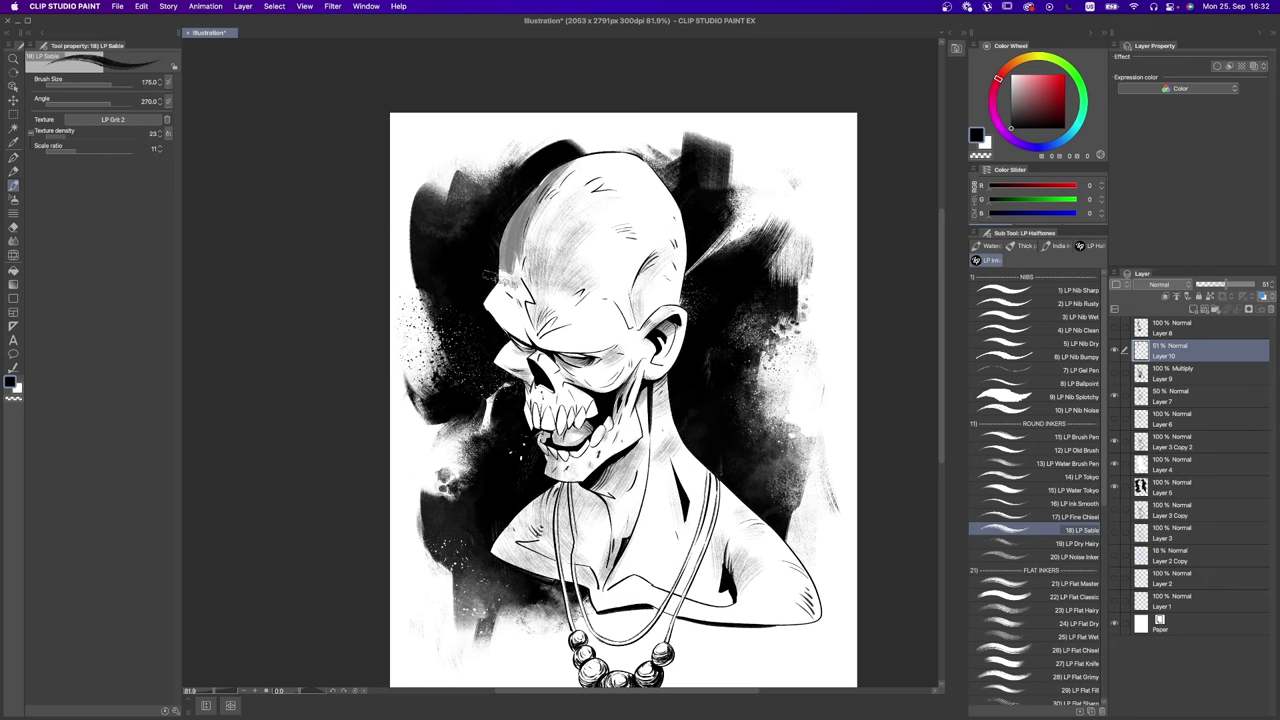
drag(530, 225, 552, 306)
key(bracketright)
key(bracketright)
mouse_move(530, 250)
mouse_down()
mouse_move(566, 266)
mouse_move(590, 312)
mouse_up()
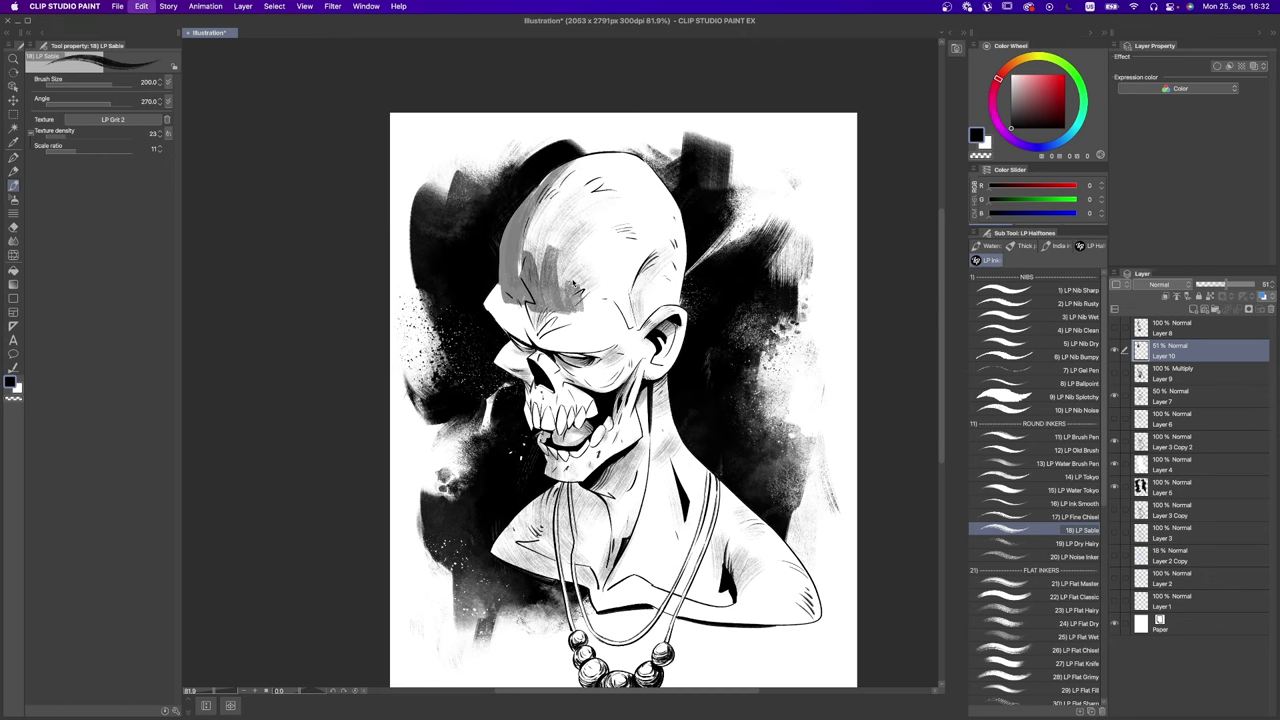
mouse_move(600, 262)
mouse_down()
mouse_move(578, 258)
mouse_move(585, 300)
mouse_move(600, 290)
mouse_move(510, 290)
mouse_move(500, 320)
mouse_up()
Step: Lower Layer 10's opacity to 28% and fill in the forehead tone with LP Sable at size 200
key(bracketleft)
drag(1223, 284, 1211, 284)
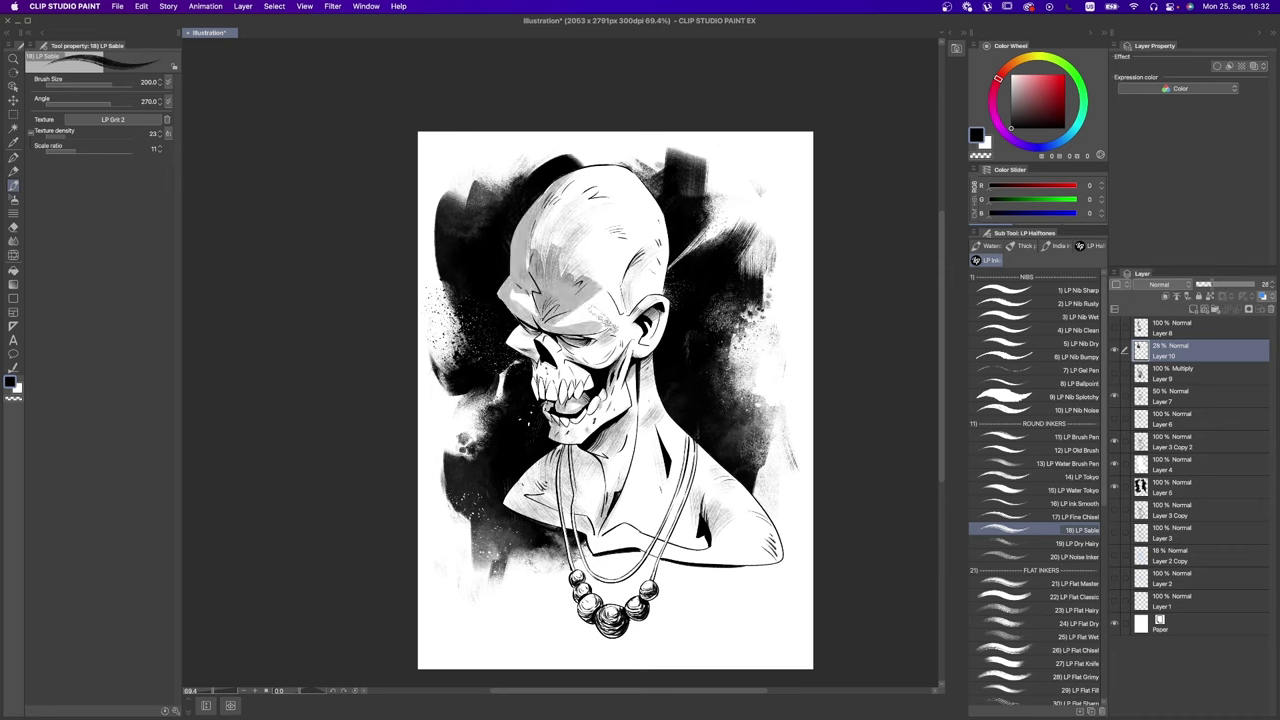
key(bracketright)
mouse_move(558, 318)
mouse_down()
mouse_move(622, 304)
mouse_move(565, 322)
mouse_move(590, 240)
mouse_move(570, 225)
mouse_move(555, 255)
mouse_move(530, 250)
mouse_up()
drag(565, 210, 520, 258)
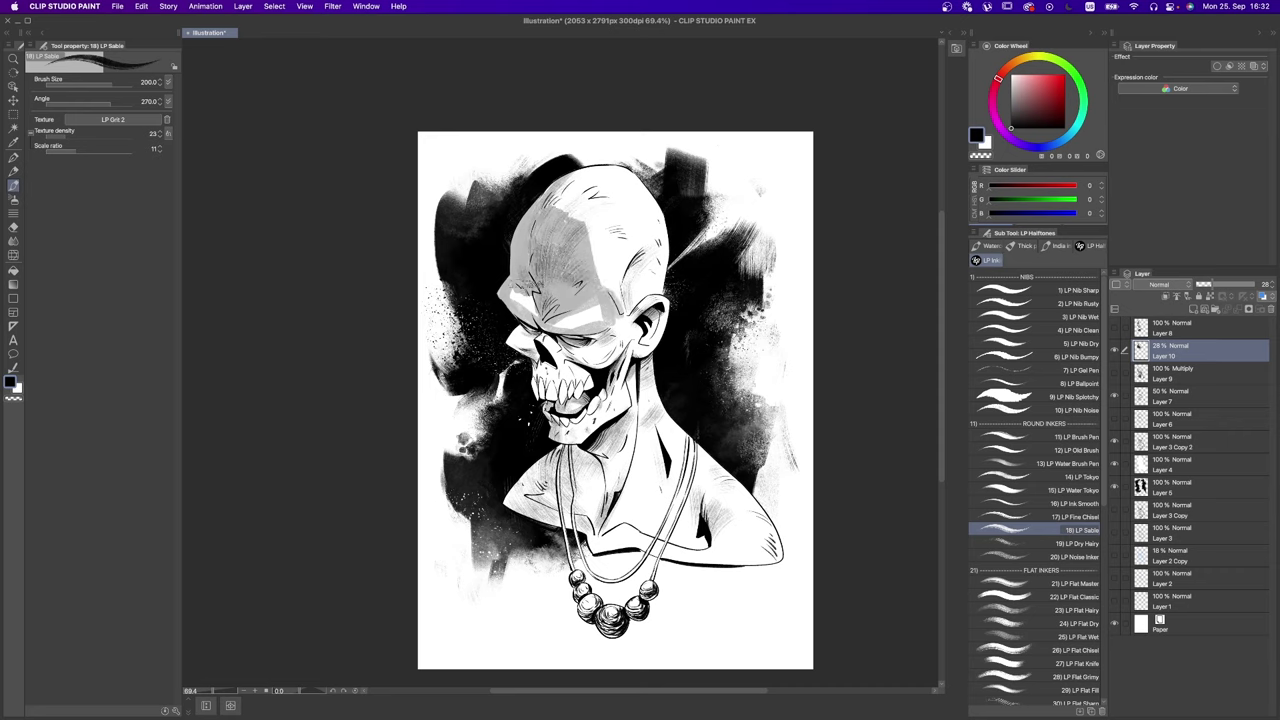
Step: Set Layer 10 to 25% opacity and refine the grey shapes on the forehead, brow and temple with LP Sable at size 100
mouse_move(1236, 287)
mouse_down()
mouse_move(1277, 284)
mouse_move(1199, 287)
mouse_up()
mouse_move(595, 220)
mouse_down()
mouse_move(545, 280)
mouse_move(565, 270)
mouse_up()
drag(580, 180, 540, 275)
drag(620, 305, 560, 325)
drag(1199, 287, 1207, 287)
drag(100, 82, 75, 82)
mouse_move(510, 330)
mouse_down()
mouse_move(600, 372)
mouse_move(640, 325)
mouse_move(660, 210)
mouse_move(600, 300)
mouse_up()
drag(560, 190, 580, 280)
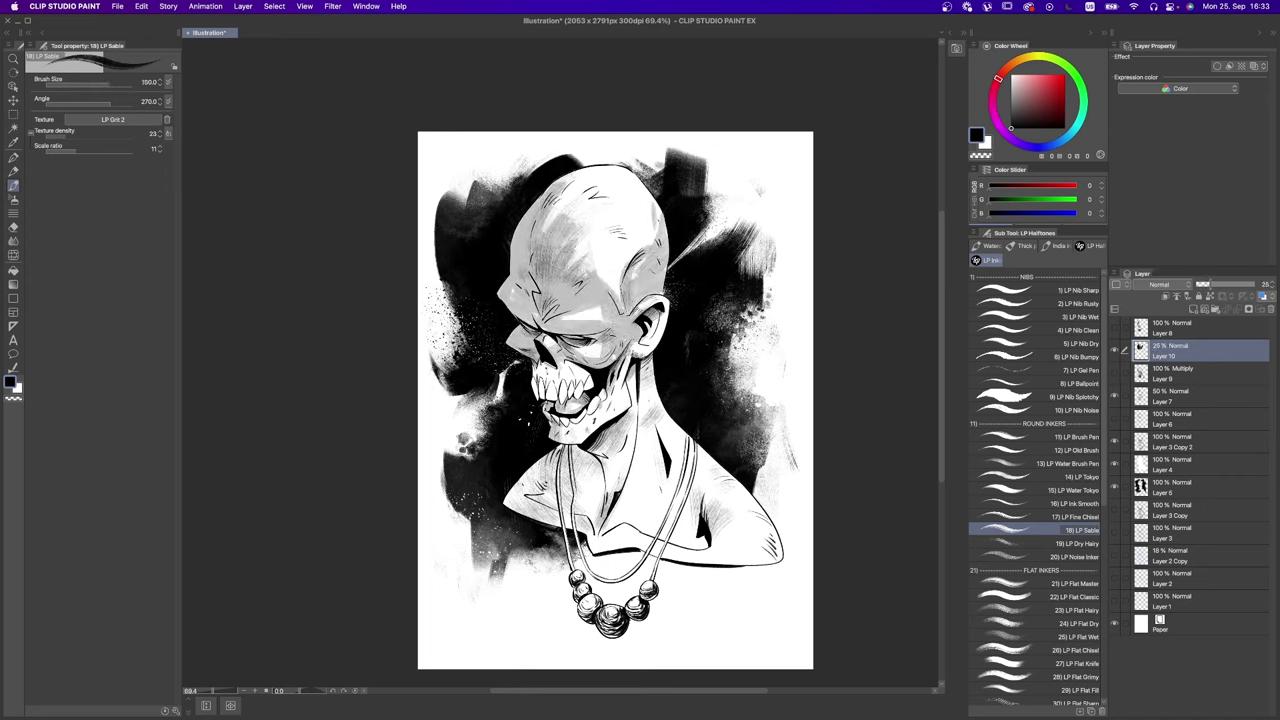
Step: Shade the cheek, jaw and the chest area below the chin with LP Sable at size 100
drag(685, 315, 615, 390)
drag(75, 82, 90, 82)
mouse_move(625, 425)
mouse_down()
mouse_move(540, 400)
mouse_move(594, 400)
mouse_move(588, 378)
mouse_move(566, 382)
mouse_up()
key(super+z)
drag(90, 82, 65, 82)
mouse_move(605, 405)
mouse_down()
mouse_move(545, 435)
mouse_move(578, 445)
mouse_move(595, 530)
mouse_up()
drag(600, 455, 512, 535)
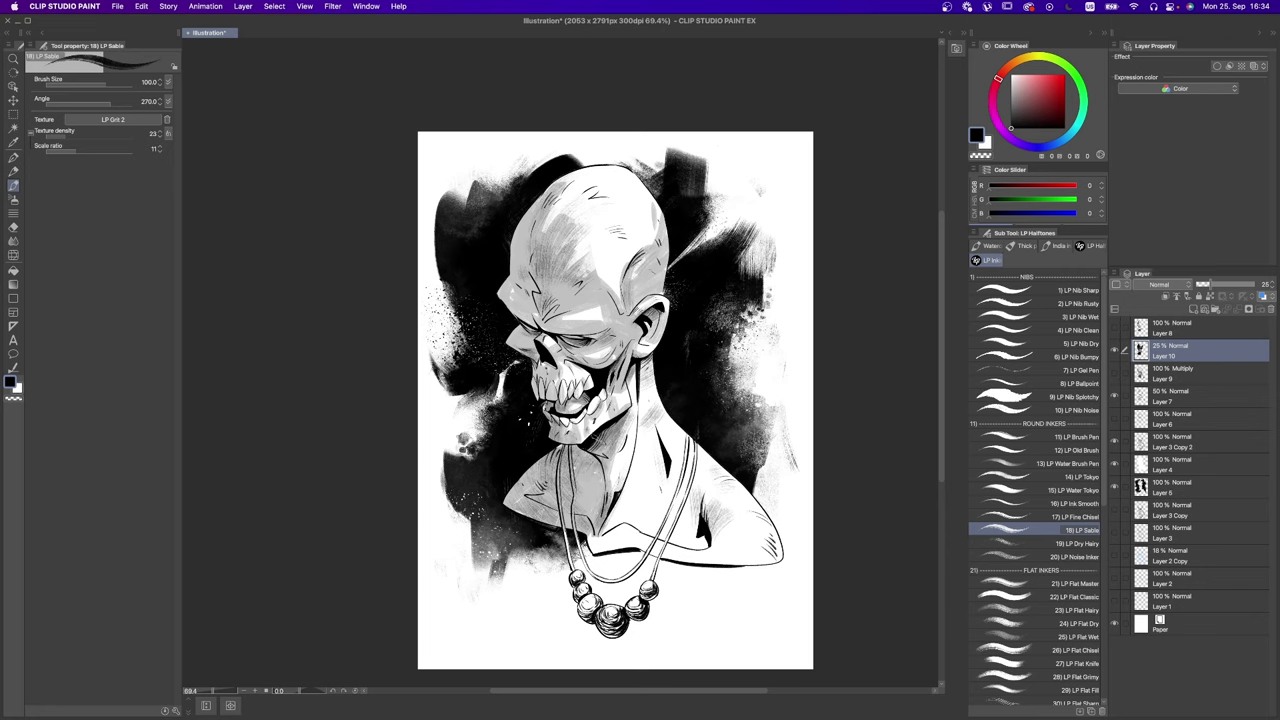
drag(610, 390, 598, 440)
key(super+z)
drag(634, 384, 604, 426)
drag(668, 296, 632, 322)
key(super+z)
key(super+z)
Step: Shade the side of the neck and the collarbone area, raising the LP Sable size to 175 and undoing the stray strokes
mouse_move(672, 388)
mouse_down()
mouse_move(648, 478)
mouse_move(684, 550)
mouse_up()
key(bracketright)
key(bracketright)
key(bracketright)
drag(662, 464, 592, 562)
key(super+z)
drag(752, 550, 722, 572)
key(super+z)
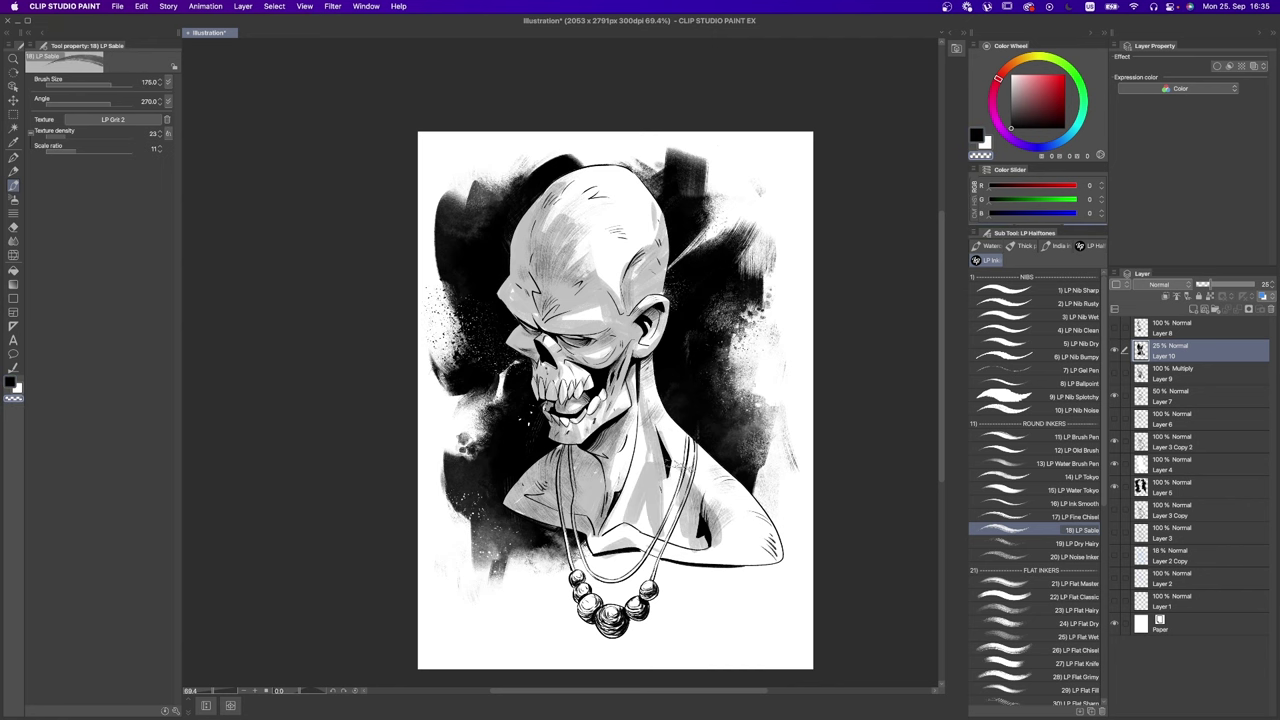
Step: Carve highlights out of the neck and skull tone with transparent colour, using LP Dry Hairy at sizes 150 to 200
key(period)
drag(664, 448, 600, 532)
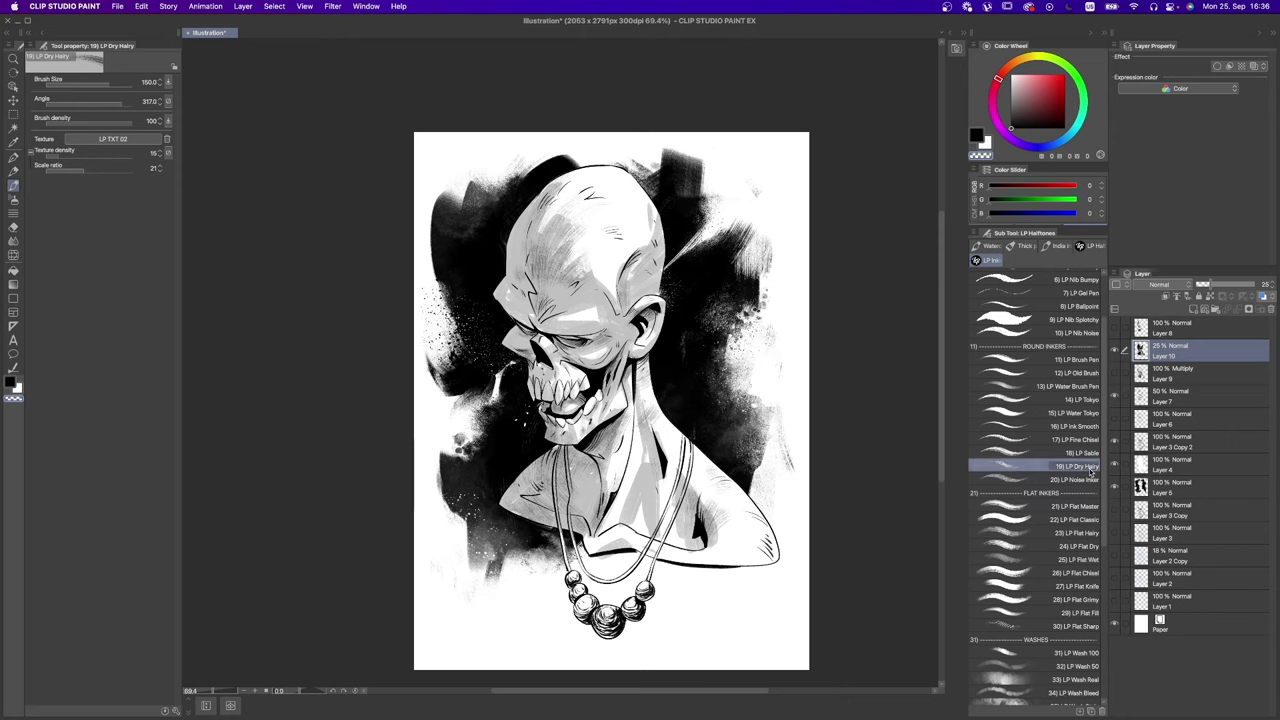
mouse_move(1107, 470)
mouse_down()
mouse_move(1107, 555)
mouse_move(1107, 524)
mouse_up()
key(bracketright)
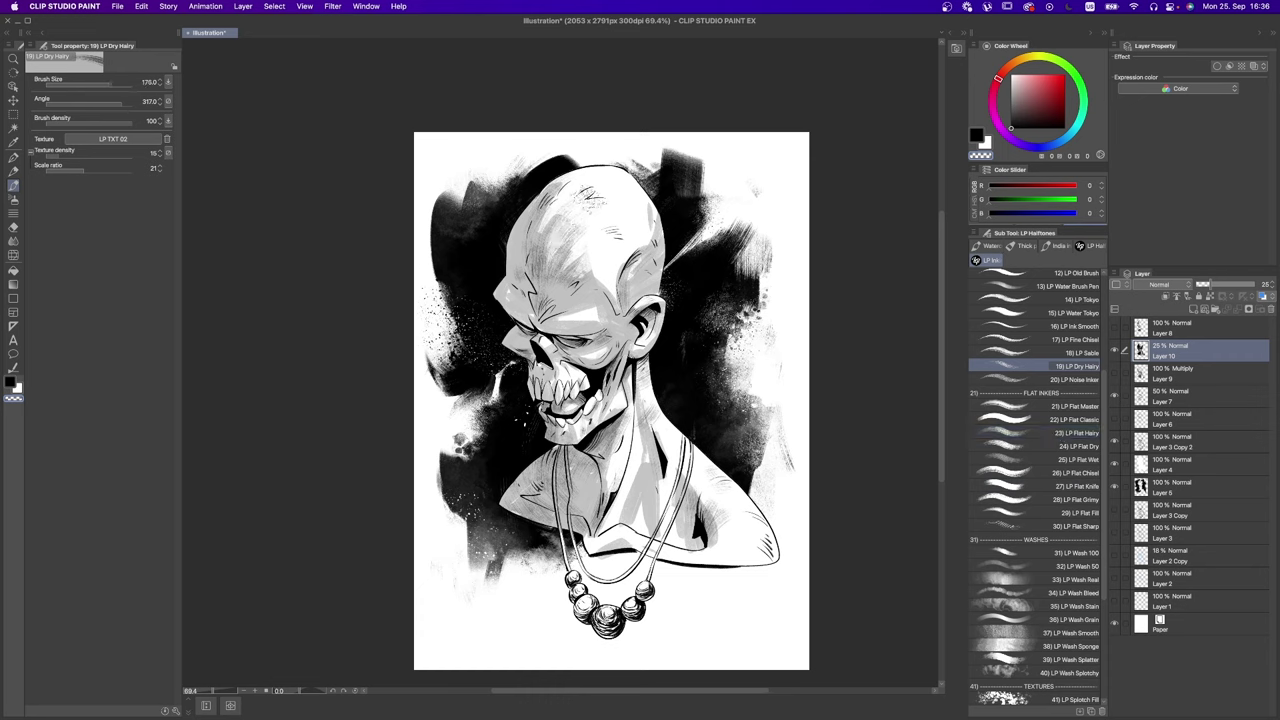
key(bracketright)
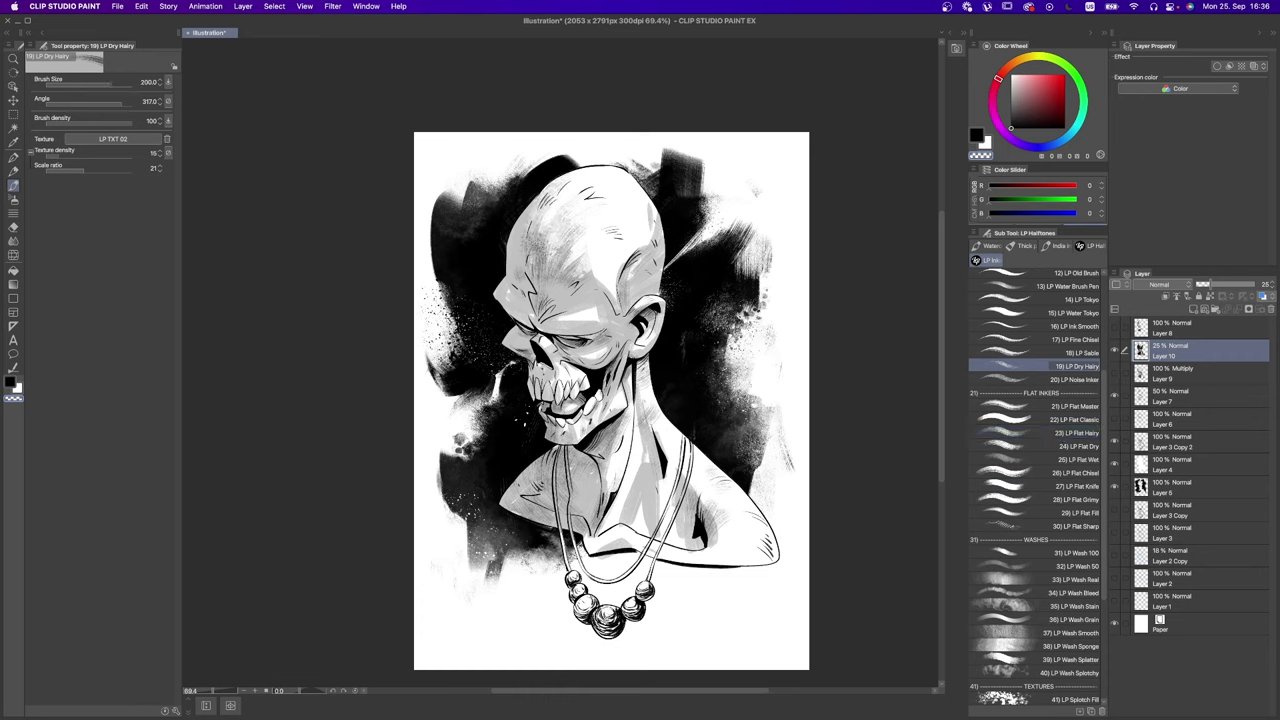
Step: Lay grey tone over the crown and shoulder with LP Flat Classic at size 200
click(1020, 419)
key(bracketright)
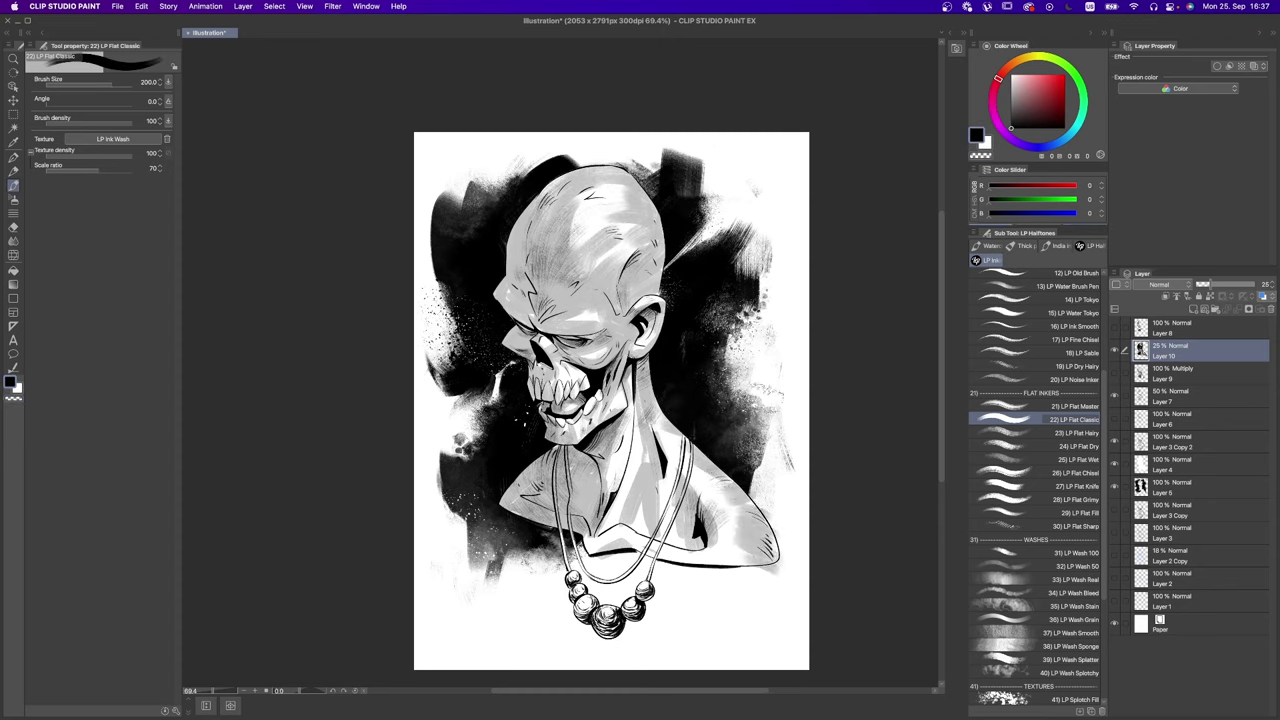
drag(740, 480, 700, 560)
Step: Fill the neck, throat and upper chest with grey tone using LP Flat Classic at size 125
key(bracketleft)
key(bracketleft)
key(bracketleft)
drag(670, 500, 630, 555)
mouse_move(610, 510)
mouse_down()
mouse_move(596, 530)
mouse_move(615, 540)
mouse_up()
drag(665, 405, 660, 445)
drag(630, 375, 615, 500)
drag(640, 445, 605, 485)
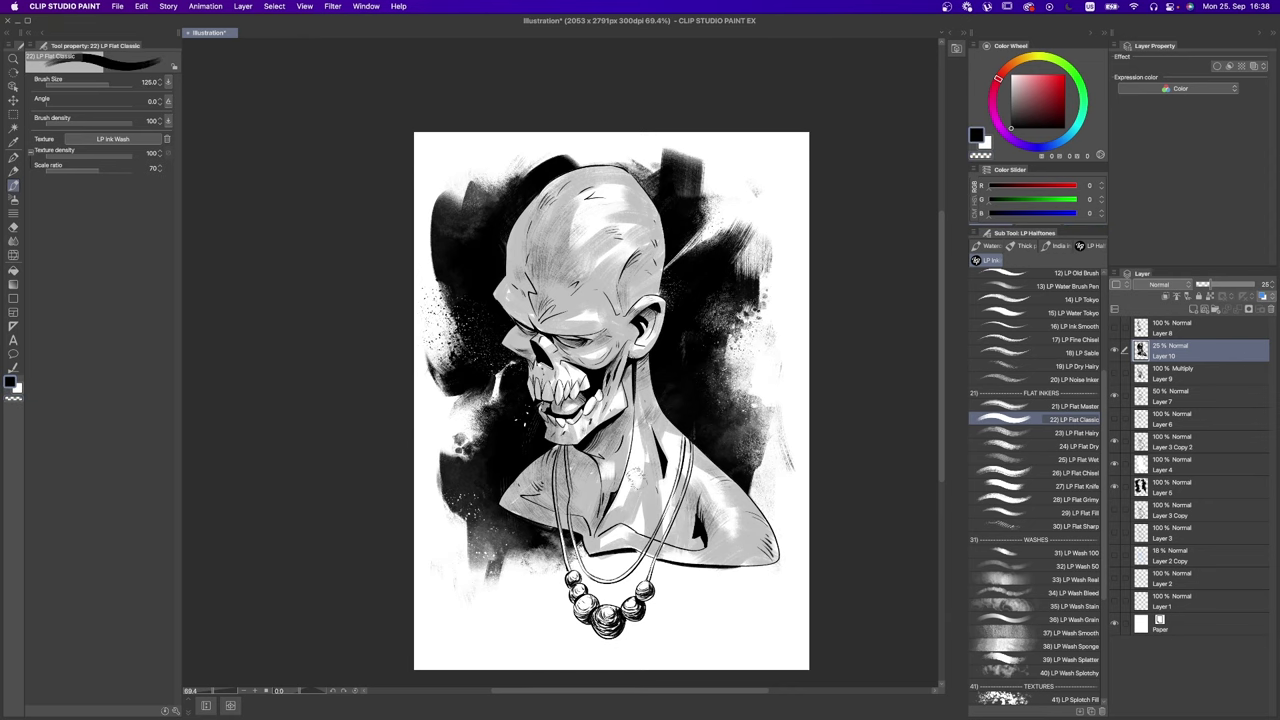
drag(640, 410, 630, 490)
drag(668, 435, 660, 530)
Step: Flip the canvas view horizontally and add a new layer above Layer 10 at 28% opacity
key(ctrl+minus)
key(h)
key(bracketleft)
key(bracketleft)
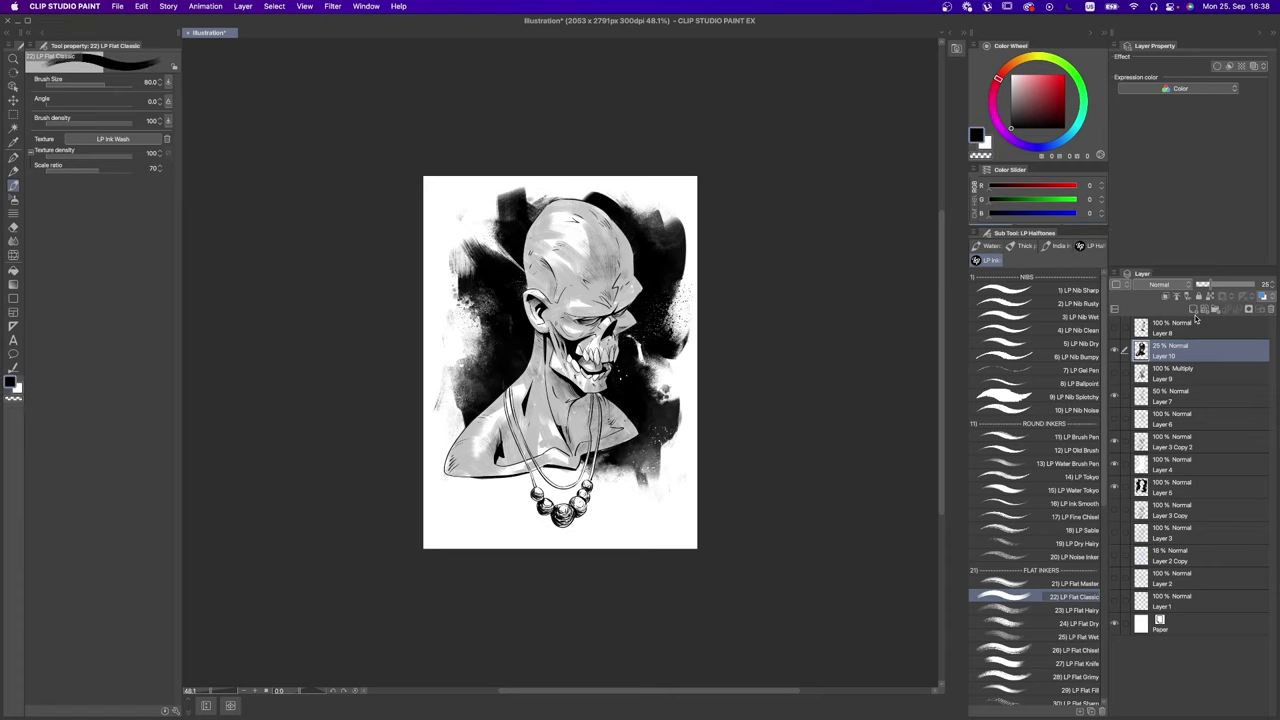
key(ctrl+space)
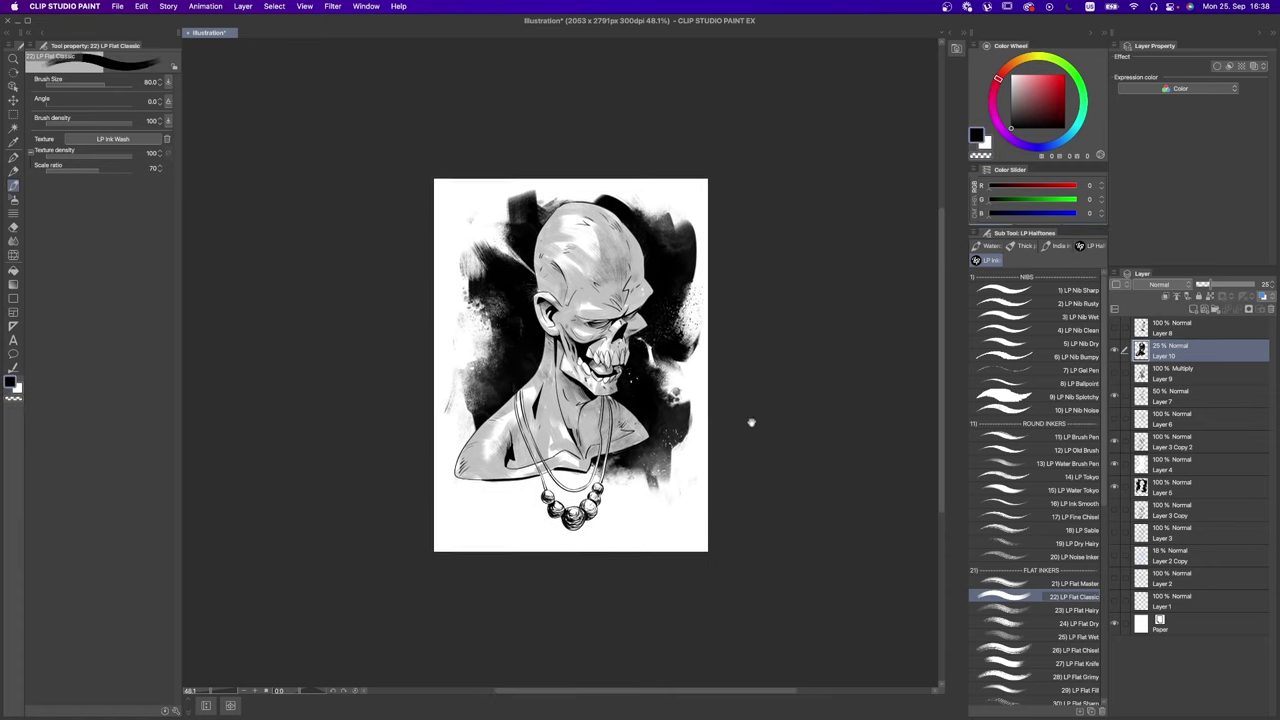
mouse_move(751, 423)
mouse_down()
mouse_move(726, 394)
mouse_move(746, 420)
mouse_move(757, 407)
mouse_up()
key(ctrl+shift+n)
drag(1214, 287, 1208, 287)
key(b)
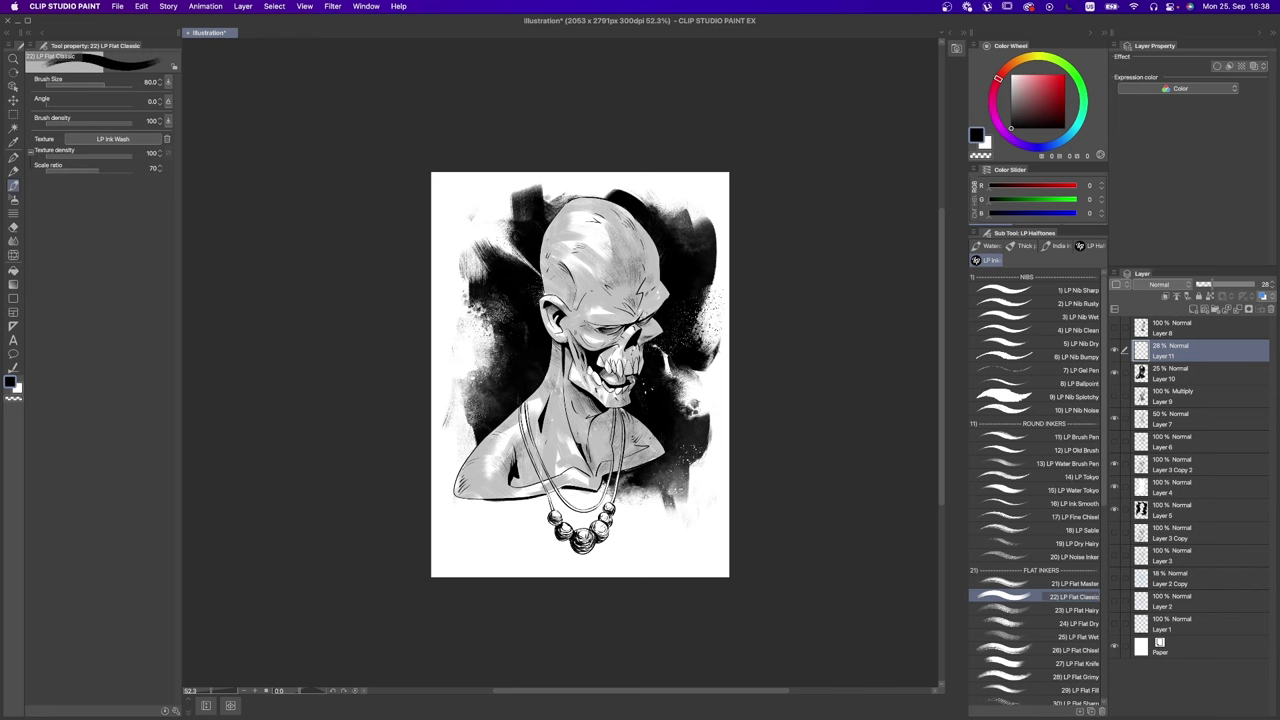
Step: Choose the LP Flat Knife brush and set its size to 45 for darker tone around the brow on Layer 11
key(super+plus)
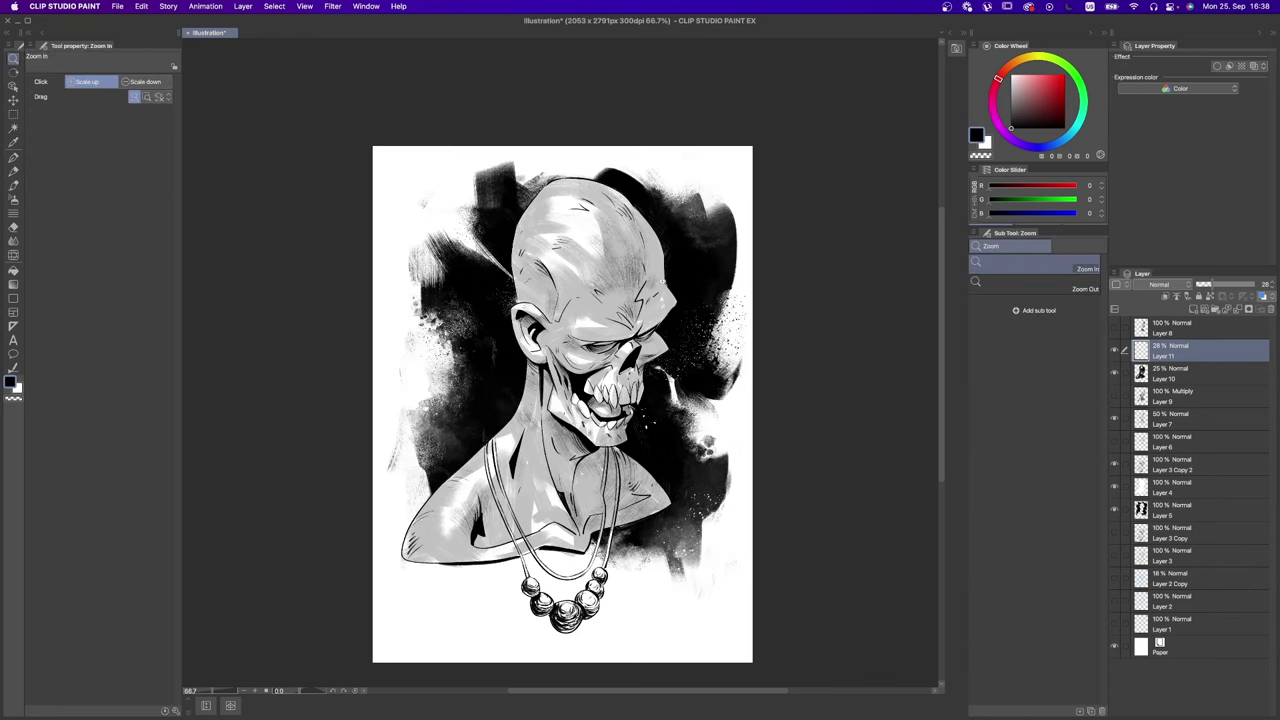
scroll(1035, 490, down, 2)
click(1075, 606)
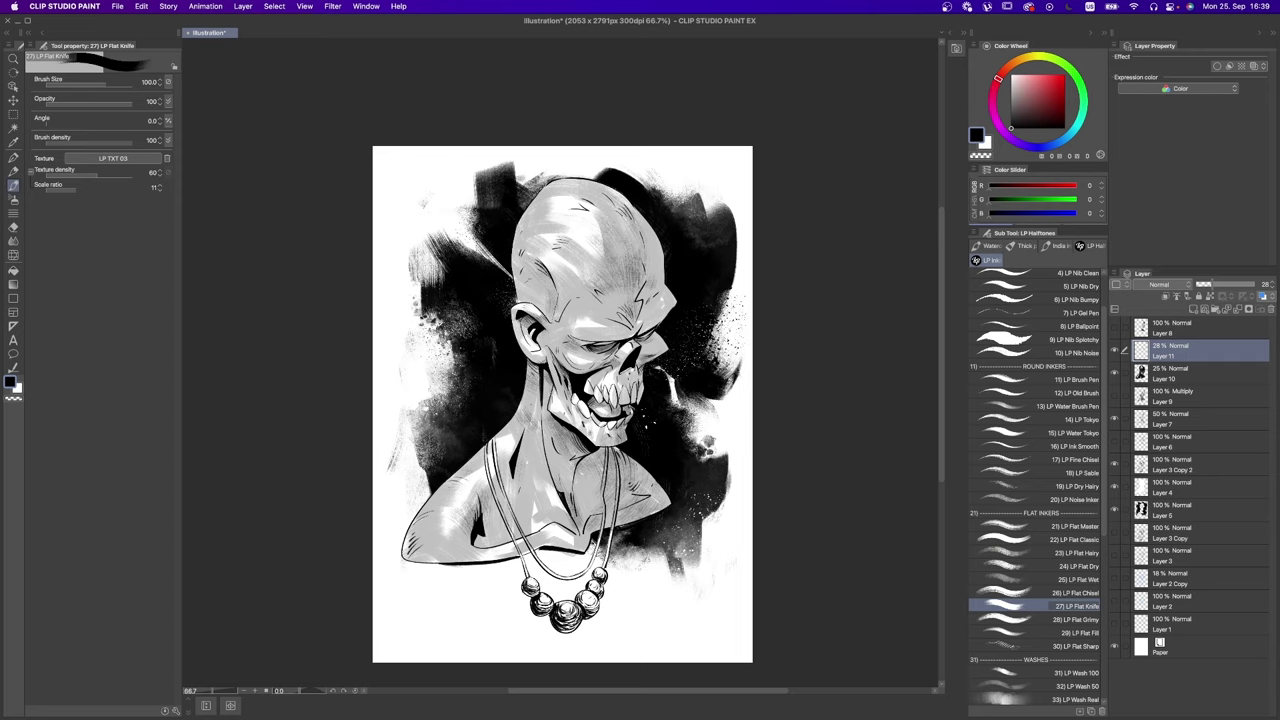
key(bracketright)
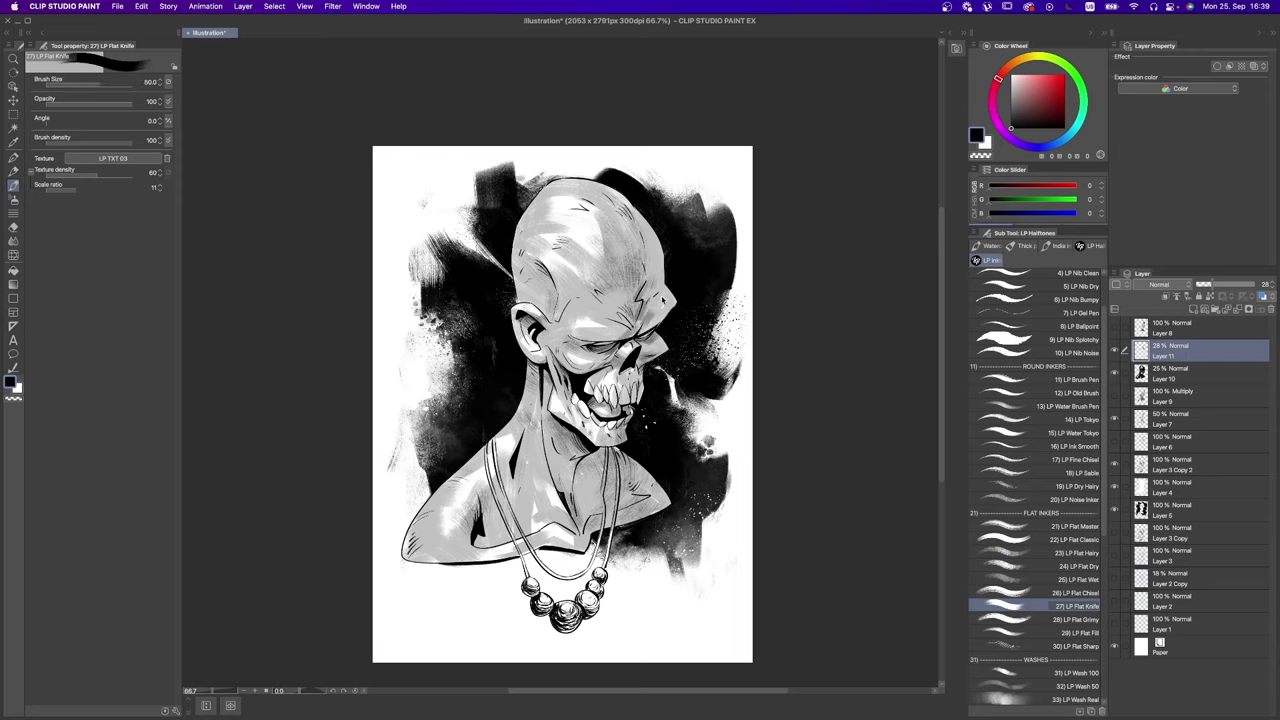
key(bracketleft)
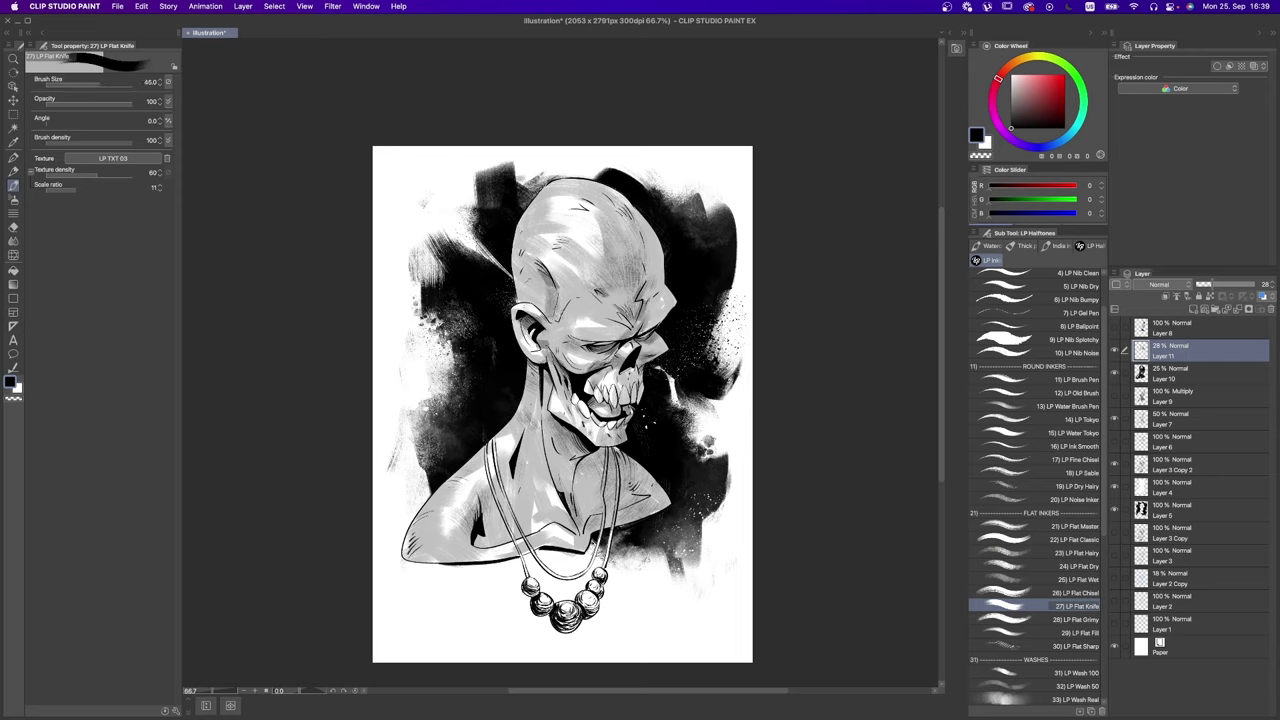
Step: Add a second, darker grey tone over the neck, chest and collar with LP Flat Knife up to size 200, and flip the view back
key(bracketright)
key(bracketright)
key(bracketright)
mouse_move(576, 530)
mouse_down()
mouse_move(567, 480)
mouse_move(530, 505)
mouse_move(636, 487)
mouse_move(592, 500)
mouse_move(625, 450)
mouse_up()
key(bracketright)
key(bracketright)
mouse_move(640, 505)
mouse_down()
mouse_move(545, 430)
mouse_move(490, 540)
mouse_move(450, 560)
mouse_up()
key(h)
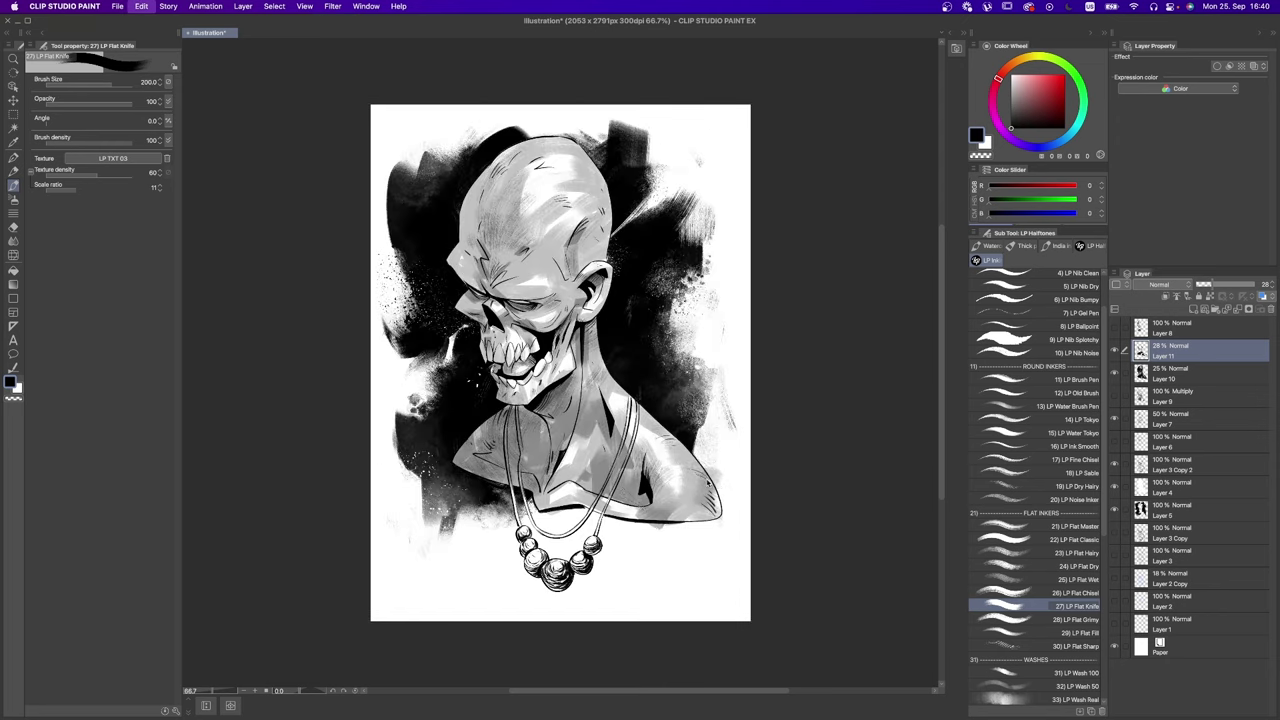
Step: Add small grey tone strokes to the necklace beads and cord on Layer 11 with LP Flat Knife at sizes 20 to 35
key(bracketleft)
key(bracketleft)
key(bracketleft)
key(bracketleft)
key(bracketleft)
key(bracketleft)
key(bracketleft)
key(bracketleft)
key(bracketleft)
key(bracketleft)
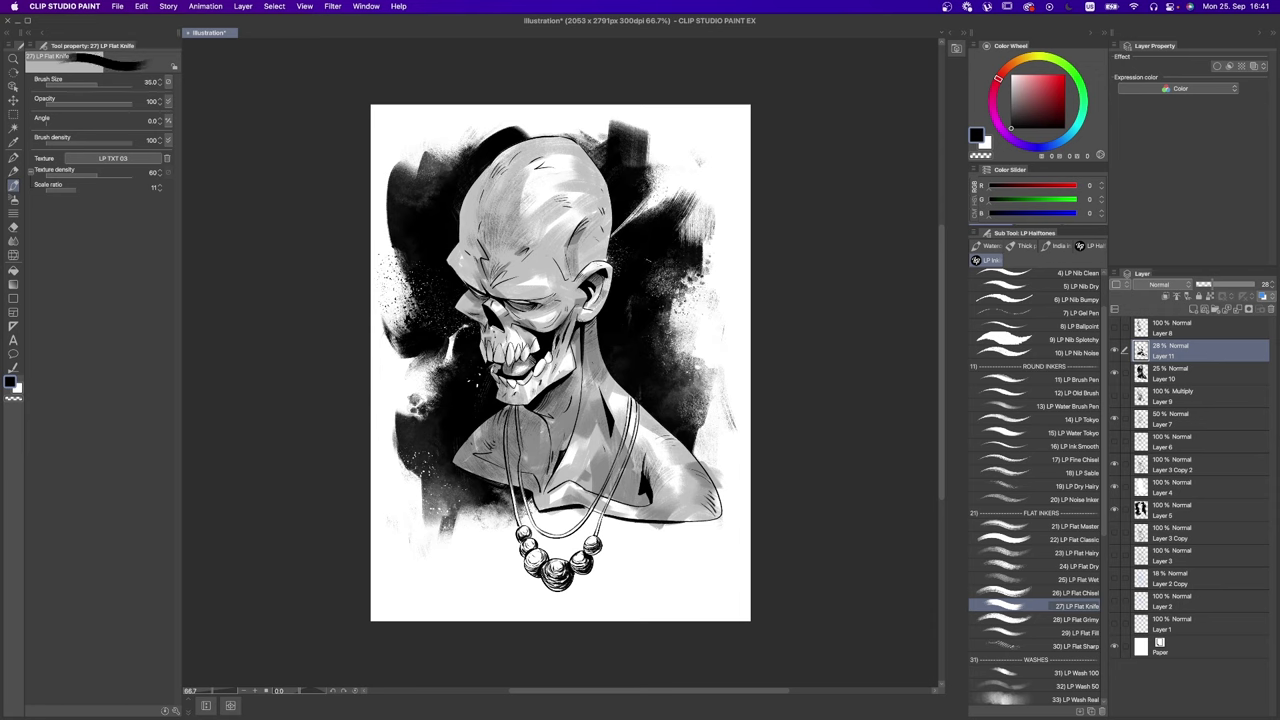
mouse_move(525, 555)
mouse_down()
mouse_move(564, 585)
mouse_move(600, 540)
mouse_move(580, 500)
mouse_up()
key(bracketleft)
drag(530, 503, 545, 535)
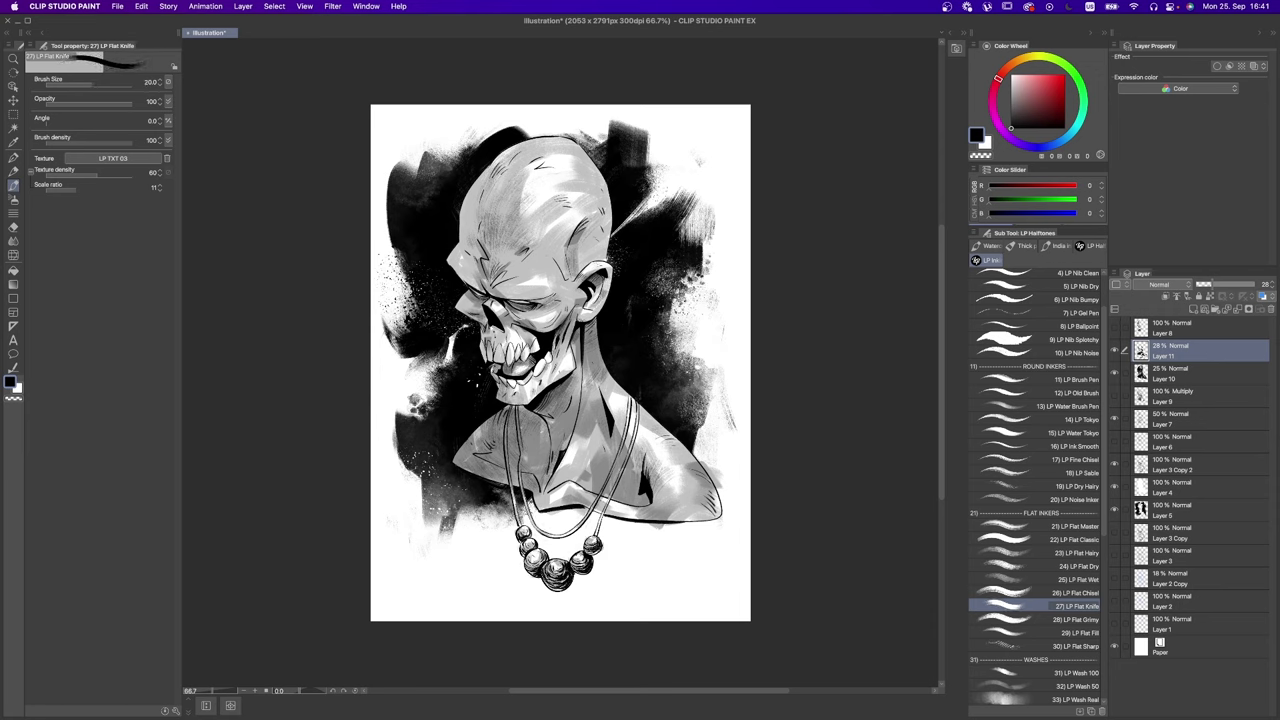
key(bracketright)
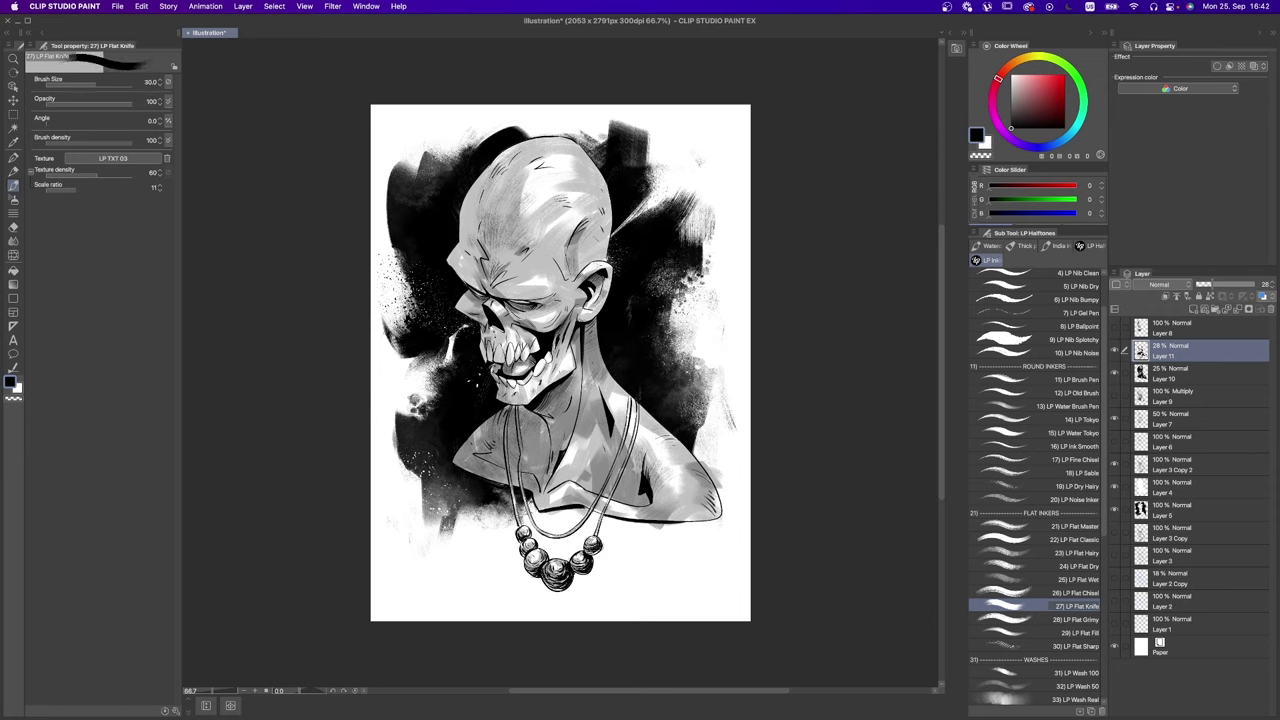
Step: Compare the bust with and without its grey tones by toggling the visibility of Layer 11 and Layer 10
key(ctrl+space)
click(608, 321)
scroll(716, 383, down, 3)
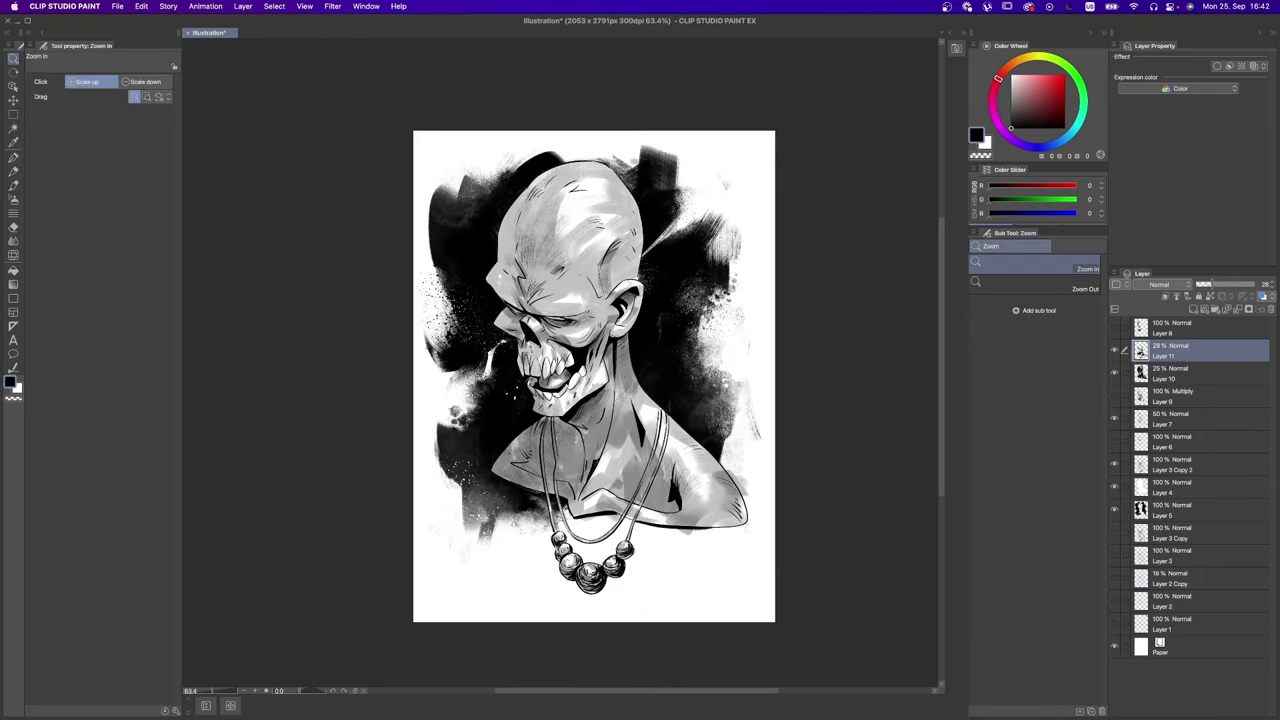
click(1115, 350)
click(1115, 352)
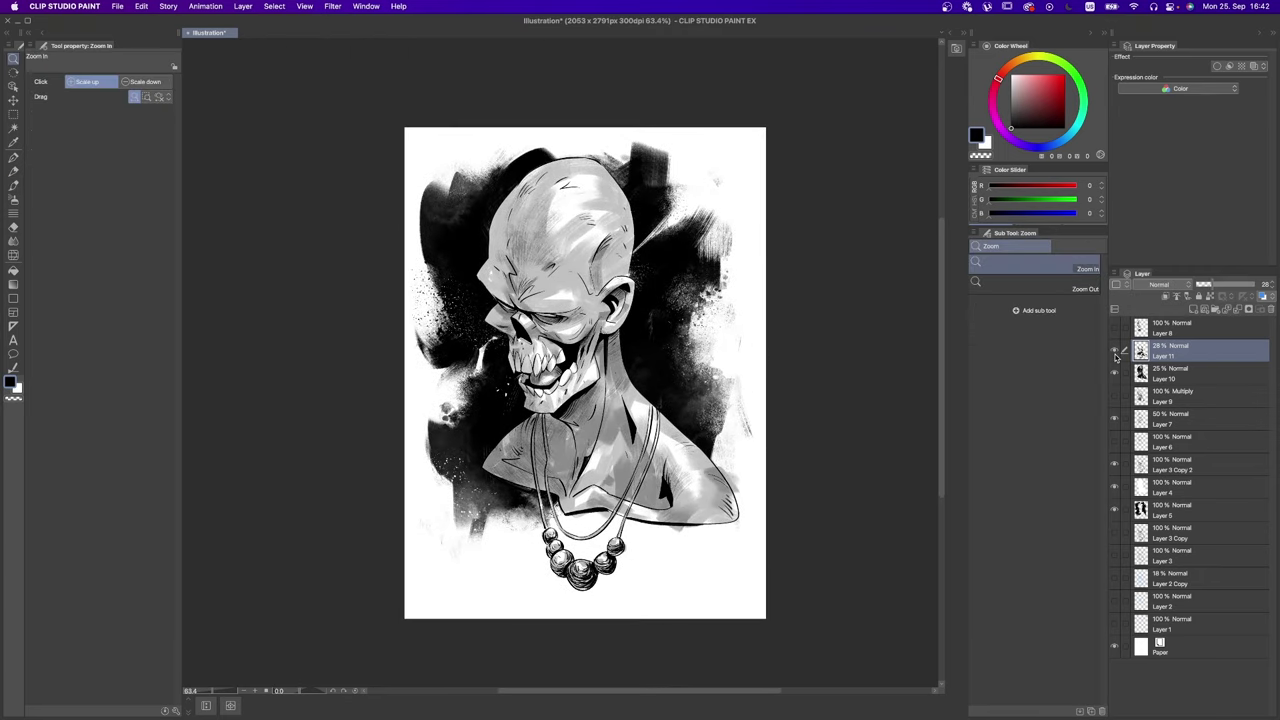
click(1115, 350)
click(1115, 350)
click(1115, 350)
click(1115, 350)
click(1116, 373)
click(1116, 373)
click(1115, 372)
click(1115, 372)
Step: Duplicate Layers 10 and 11 together and hide the two originals
shift+click(1186, 382)
key(super+shift+d)
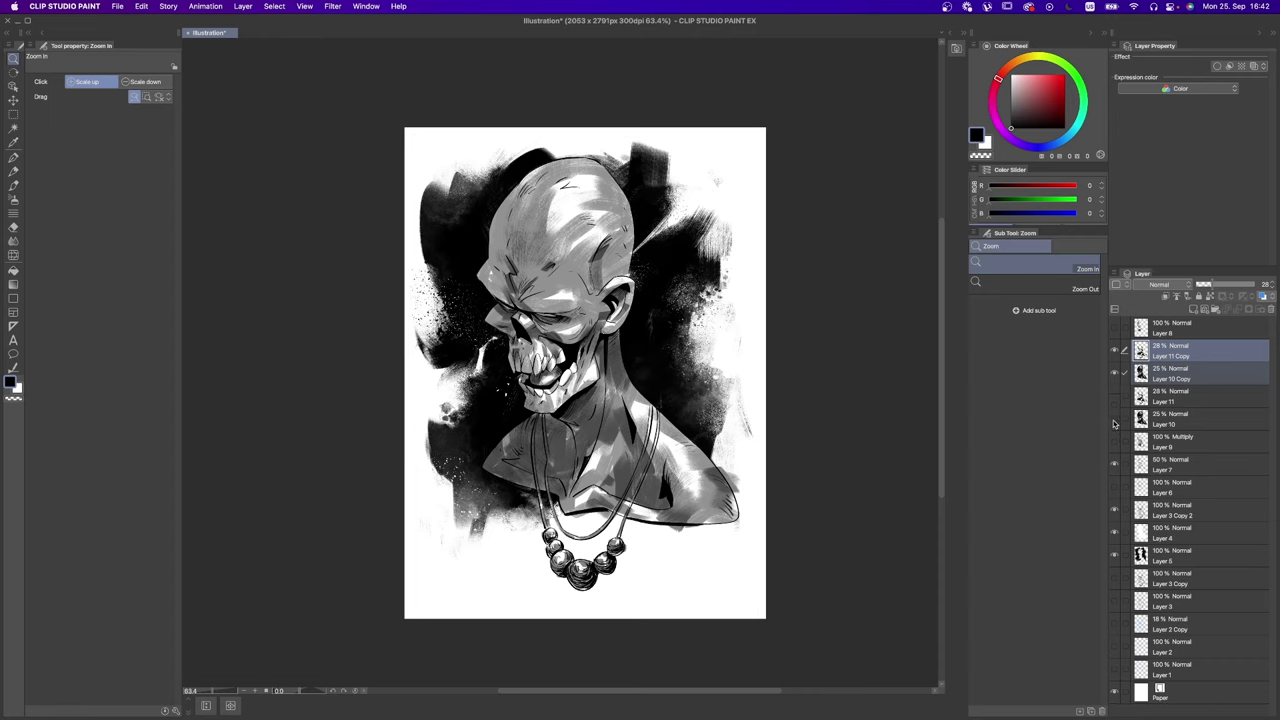
click(1114, 422)
Step: Set the opacity of Layer 11 Copy to 25% and readjust the opacity of Layer 10 Copy to balance the two tones
click(1177, 378)
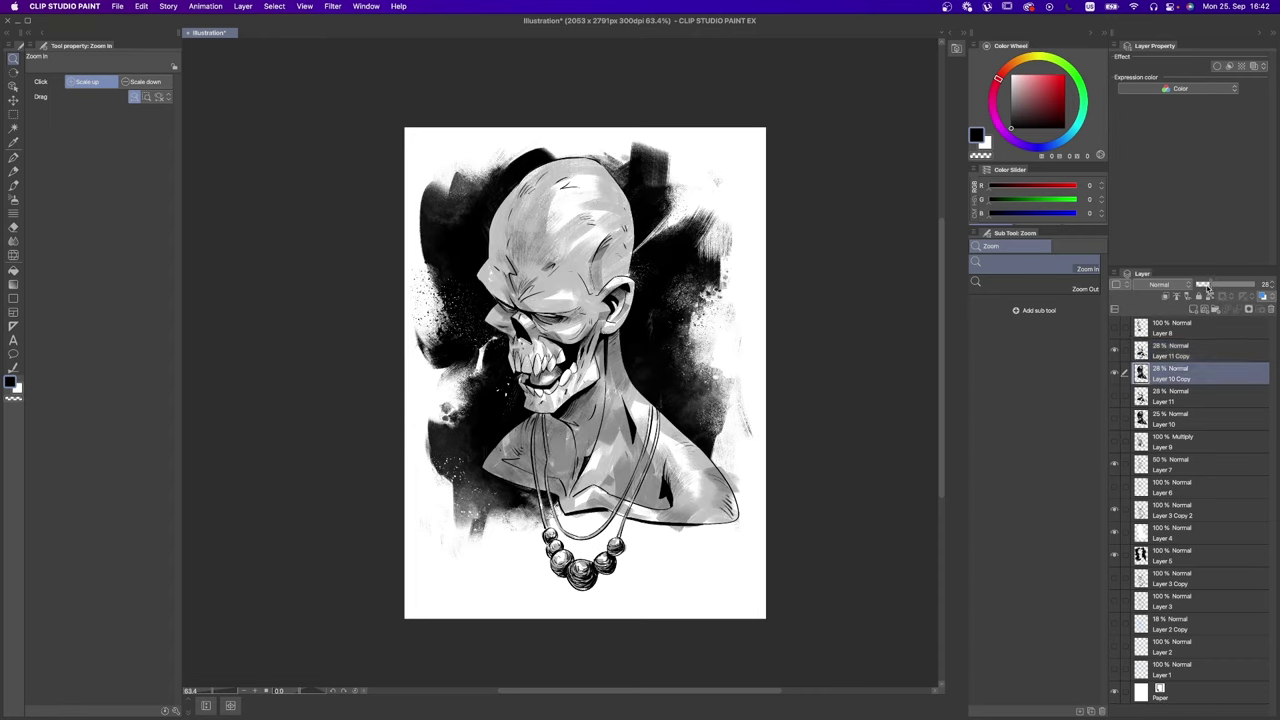
drag(1209, 287, 1207, 289)
click(1184, 348)
key(alt+bracketleft)
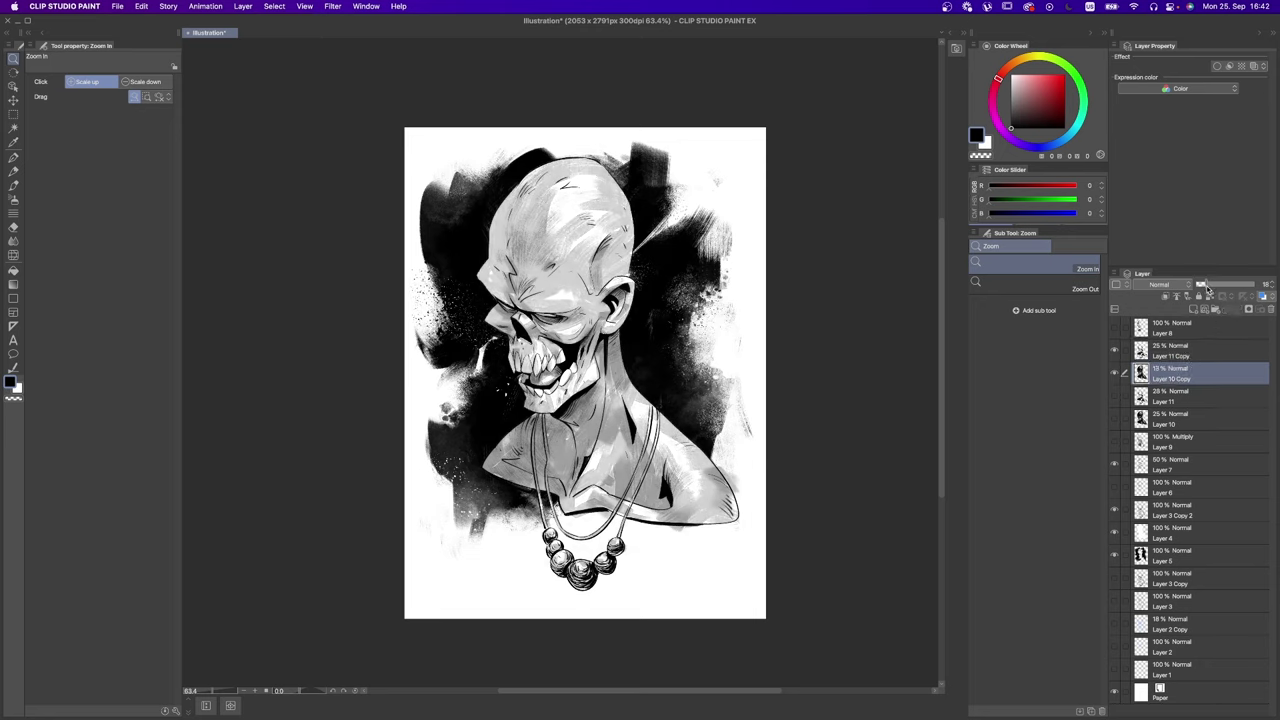
drag(1208, 289, 1211, 289)
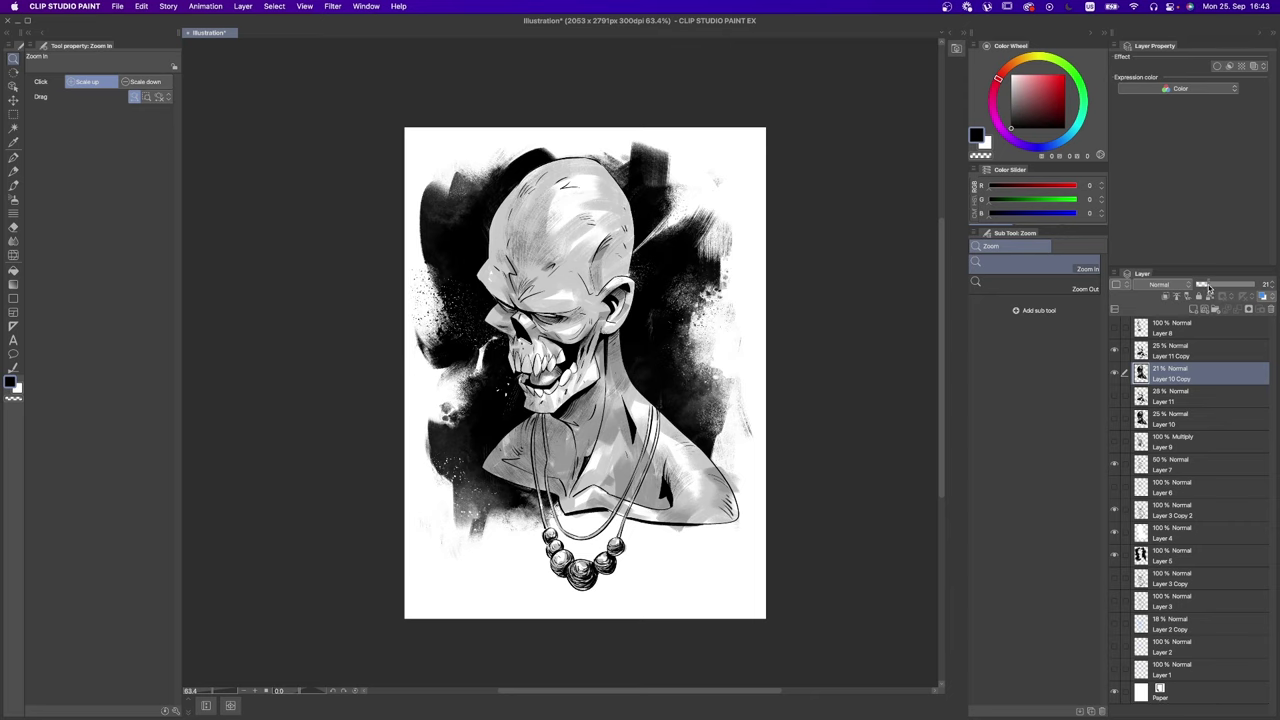
Step: Merge Layer 11 Copy and Layer 10 Copy into a single tone layer
click(1172, 352)
shift+click(1178, 378)
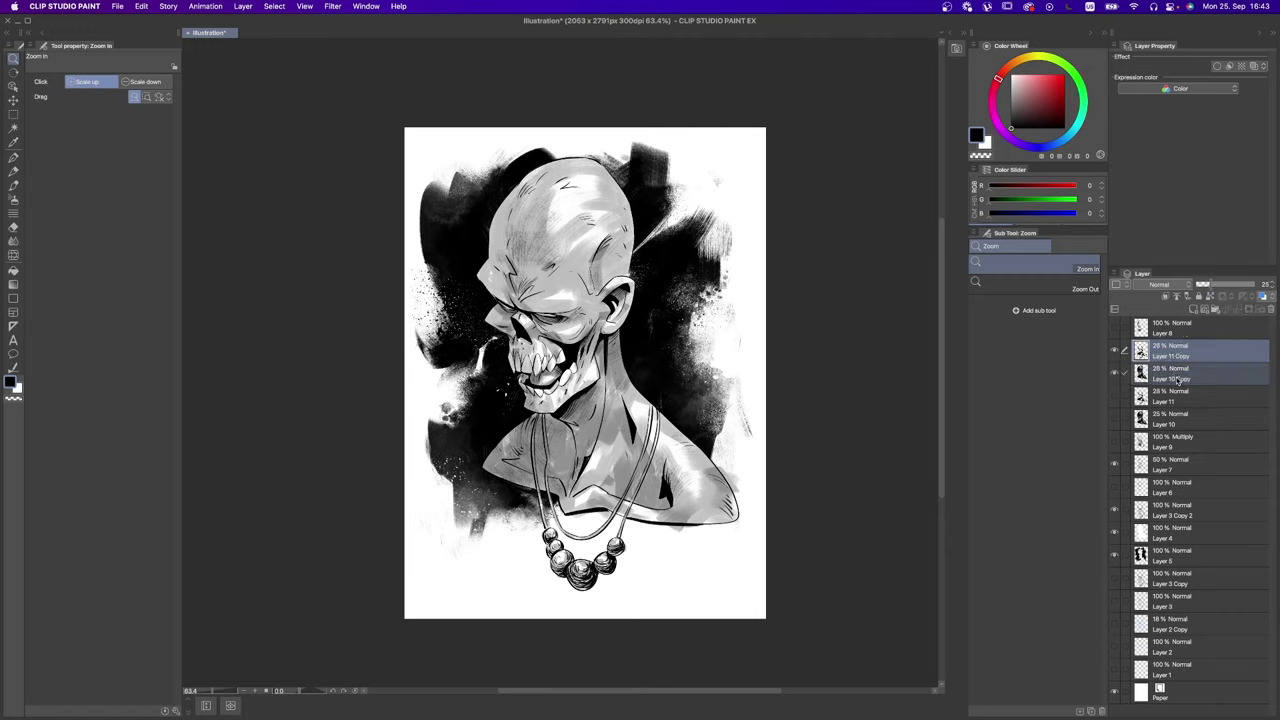
key(shift+alt+e)
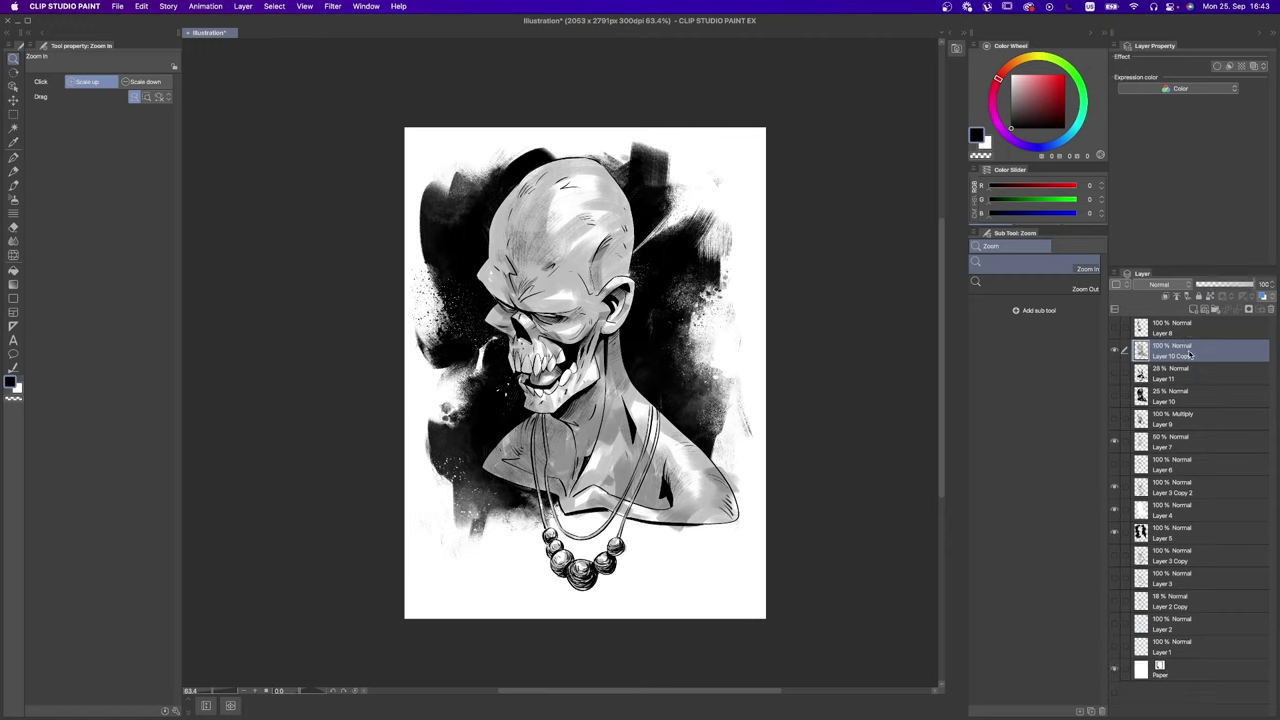
click(1178, 286)
click(1164, 318)
click(1161, 288)
click(1165, 294)
Step: Choose the LP Wash Stain brush at size 400 and switch the drawing colour to transparent
key(b)
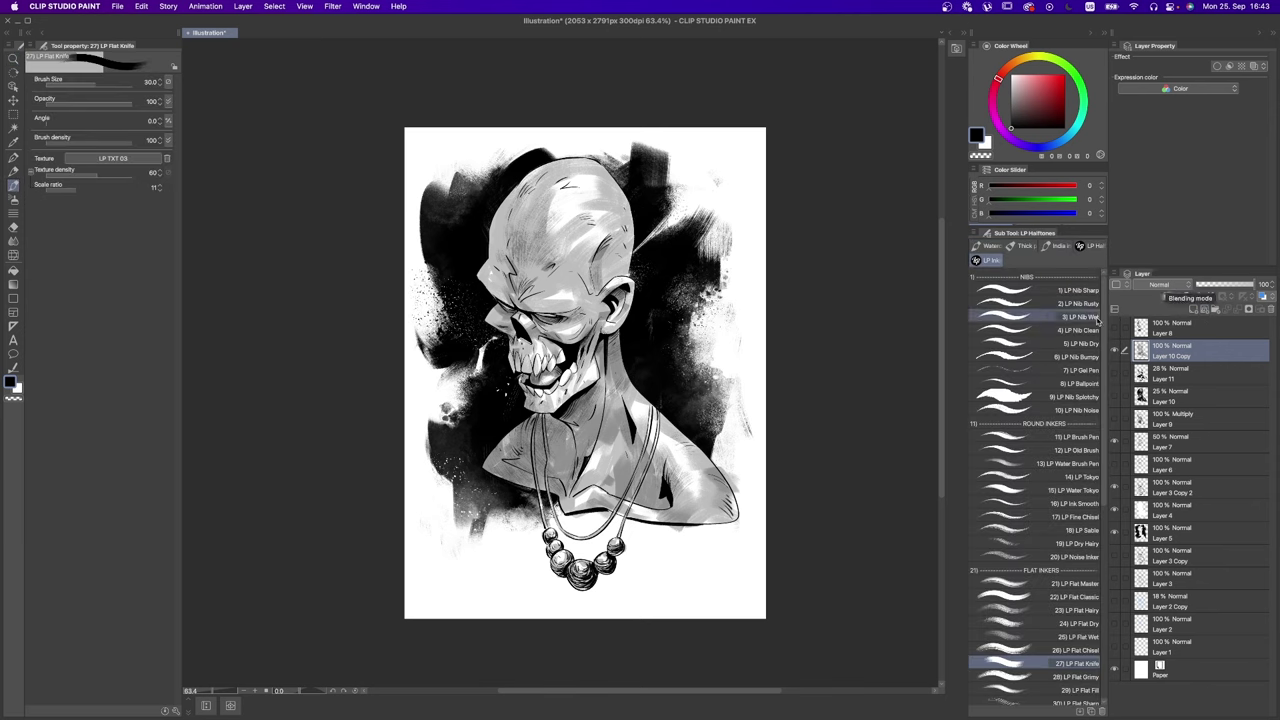
scroll(1094, 460, down, 3)
scroll(1094, 460, down, 4)
click(1070, 483)
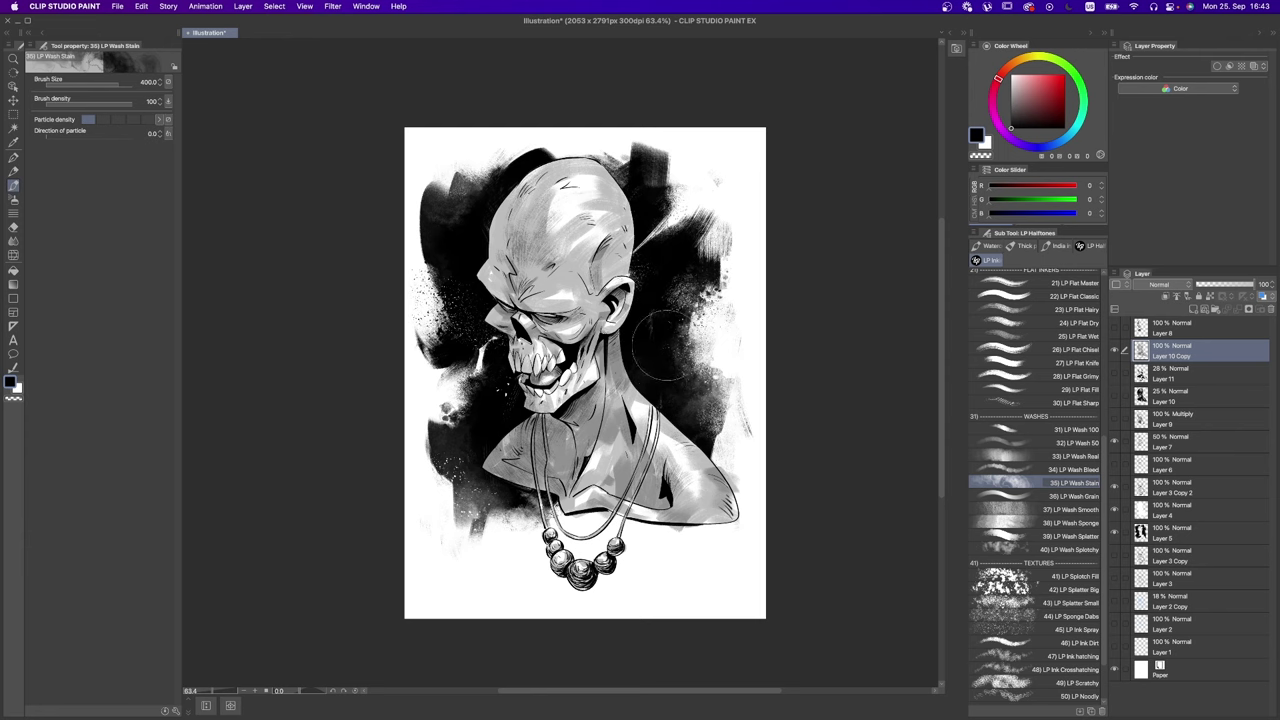
key(e)
key(b)
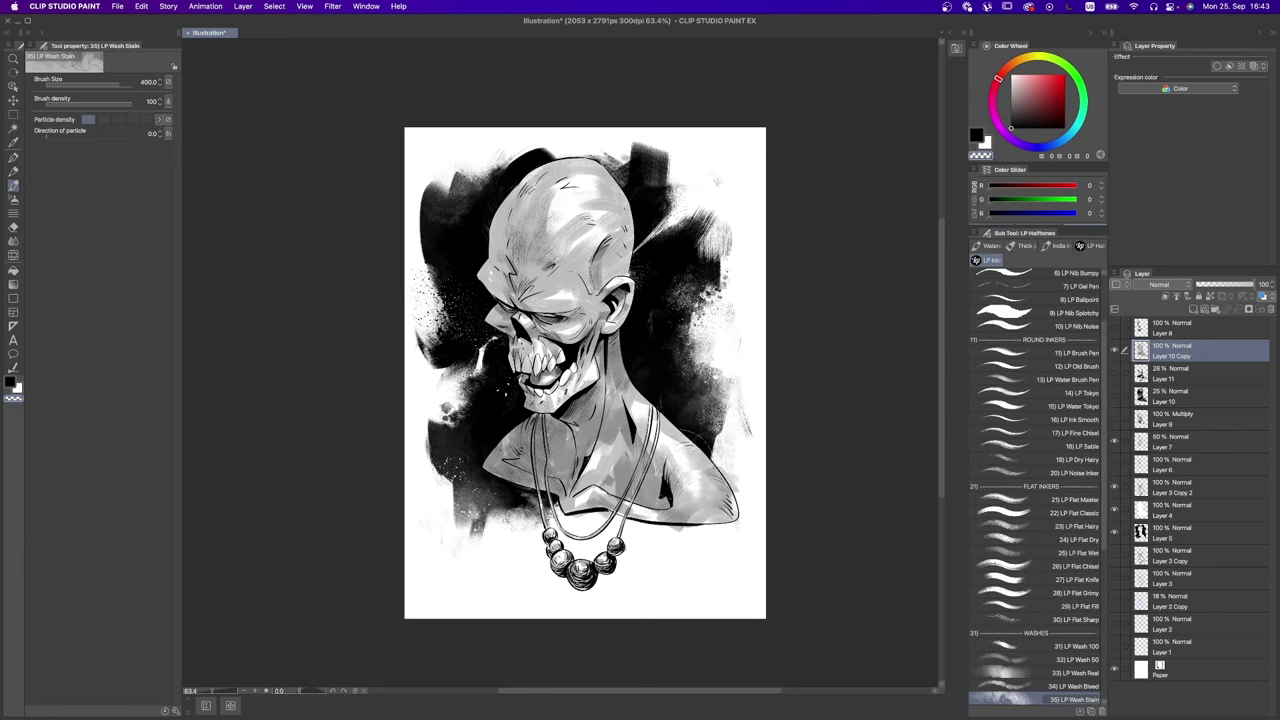
scroll(1100, 458, down, 5)
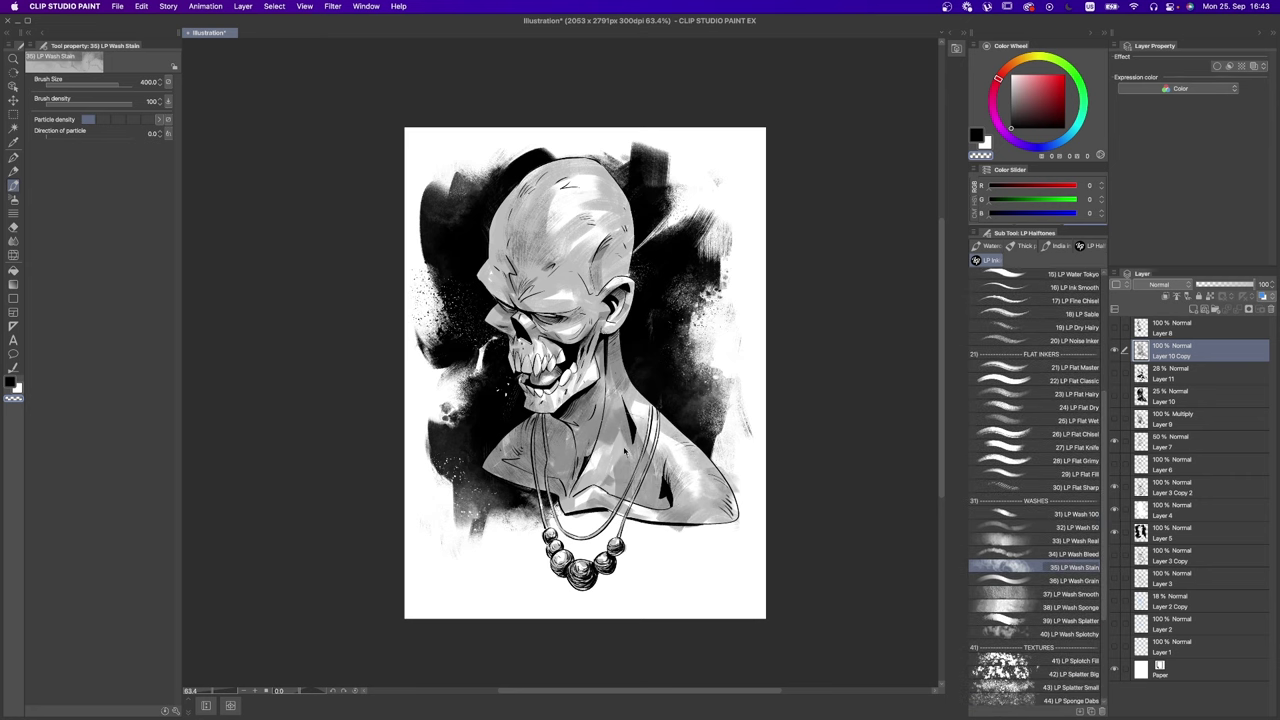
Step: Lighten the bust's grey tones on the merged layer with transparent LP Wash Stain at sizes around 200 to 250
key(super+z)
key(bracketleft)
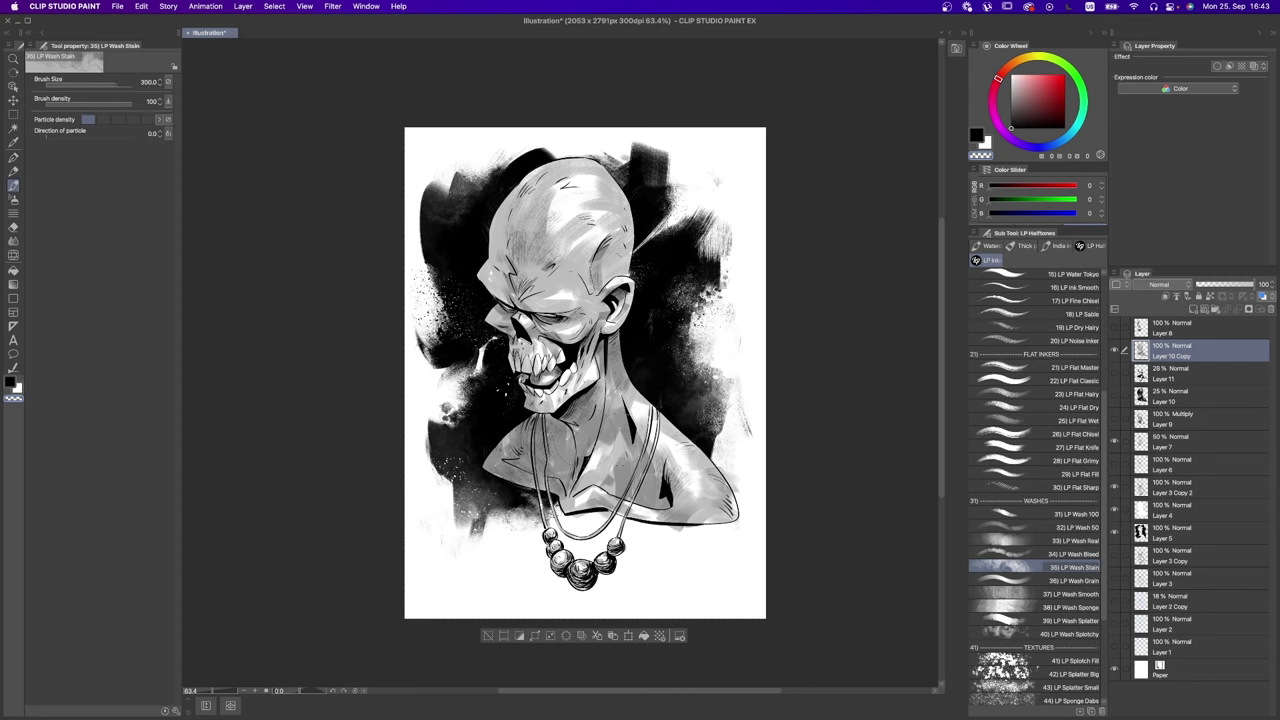
key(bracketright)
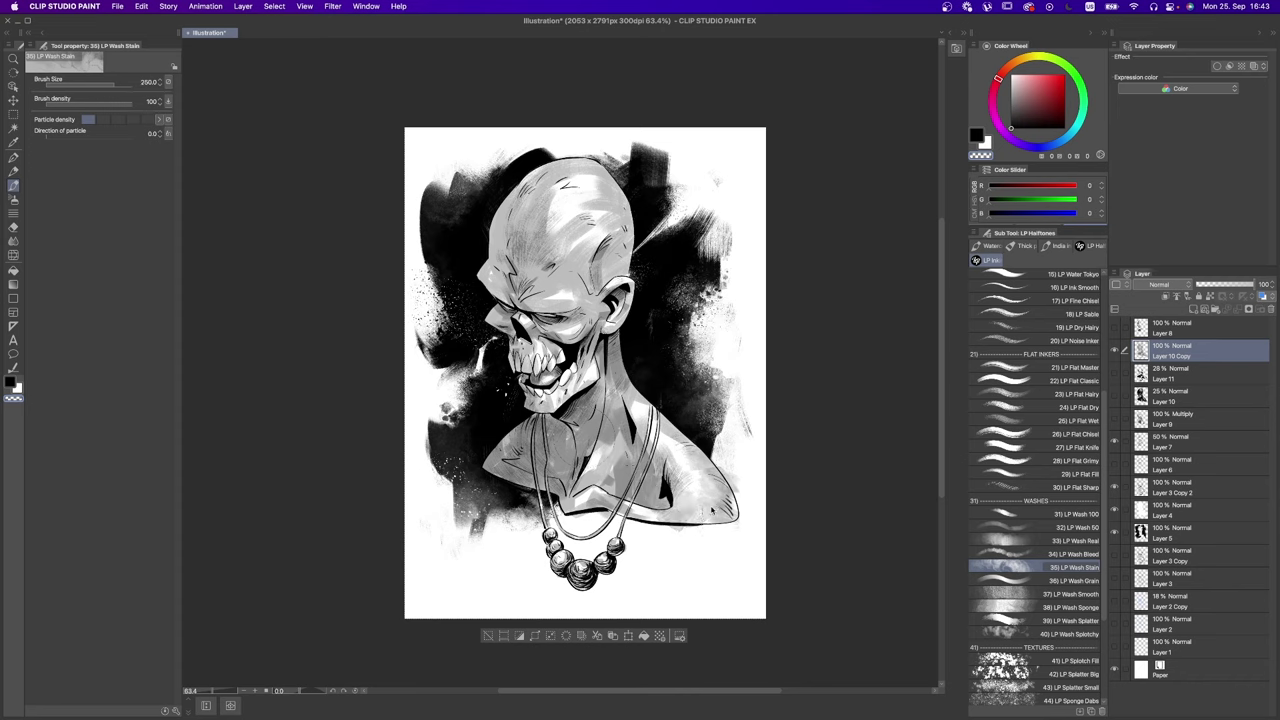
key(bracketleft)
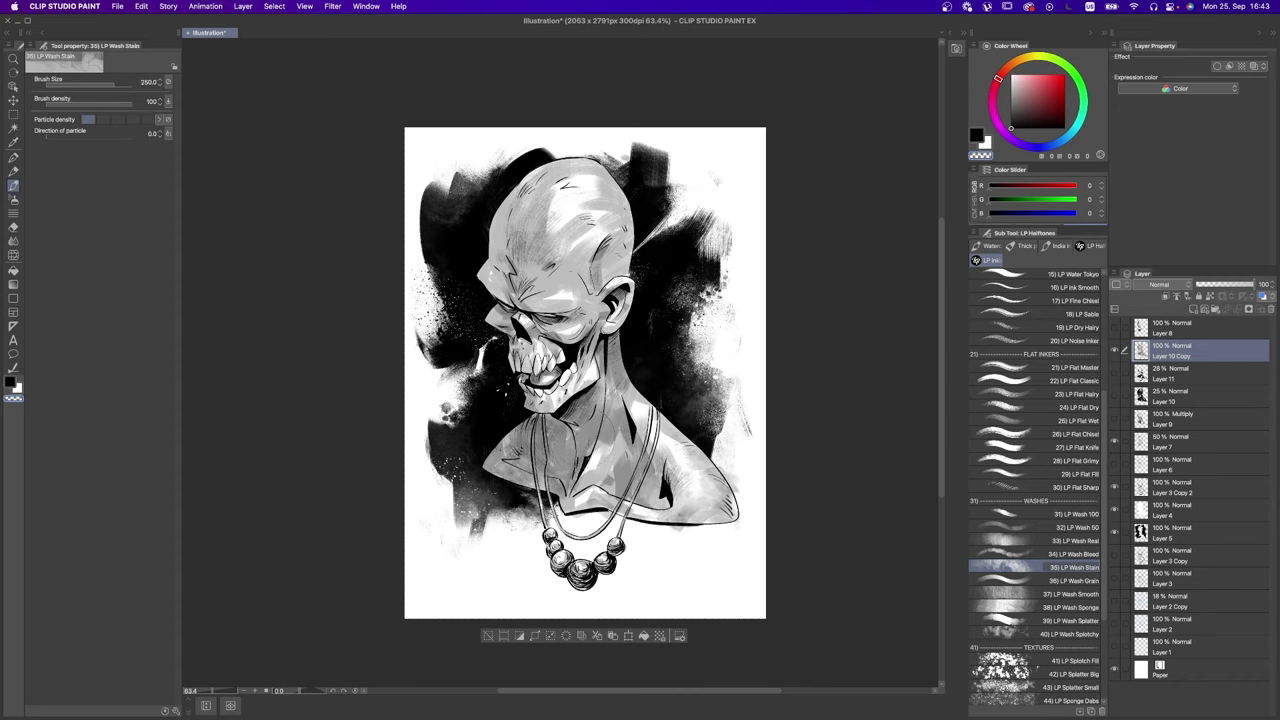
key(bracketright)
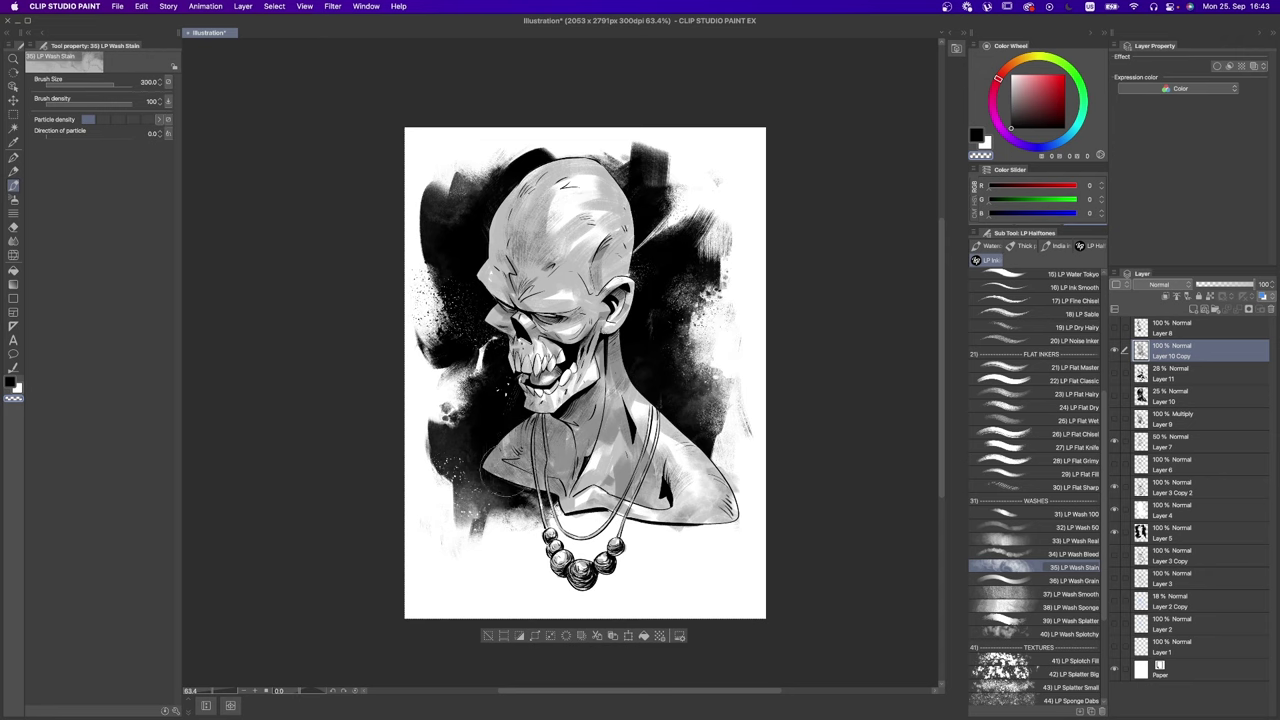
key(bracketleft)
key(bracketleft)
key(bracketright)
key(bracketright)
key(bracketright)
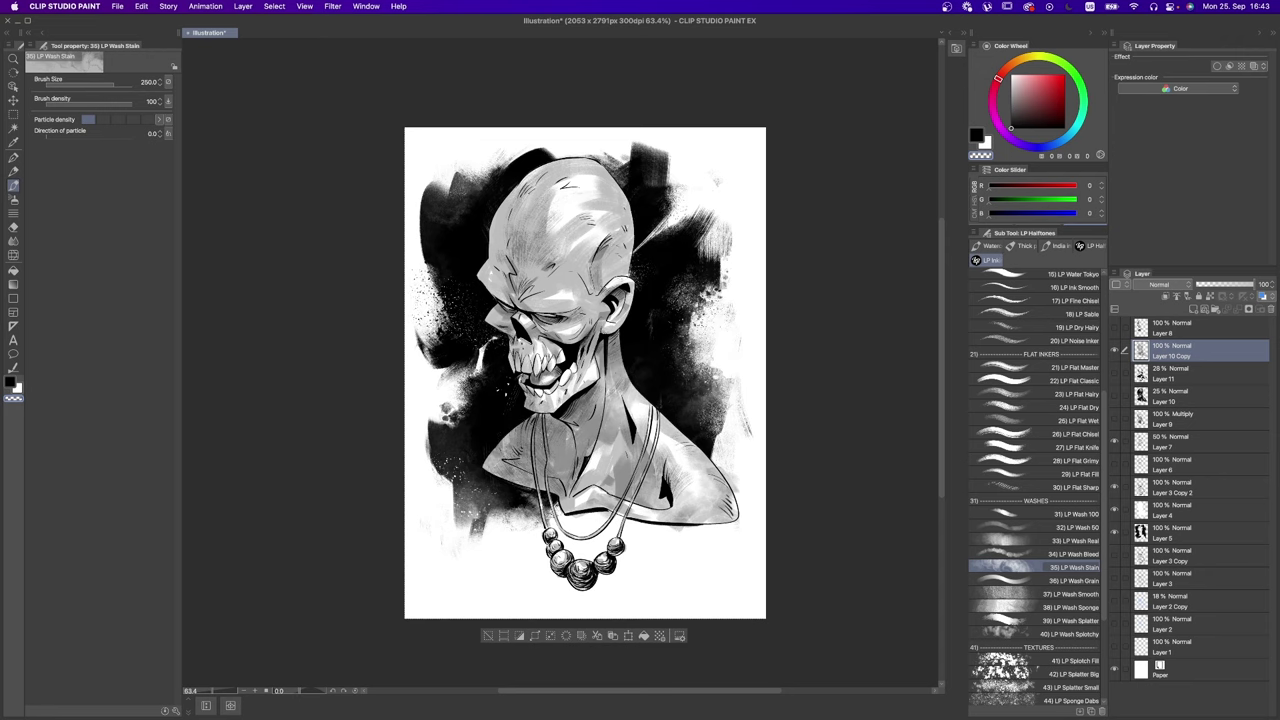
Step: Soften the grey tones on the skull with transparent LP Wash Bleed at sizes from 600 down to 400, undoing unwanted strokes
click(1078, 540)
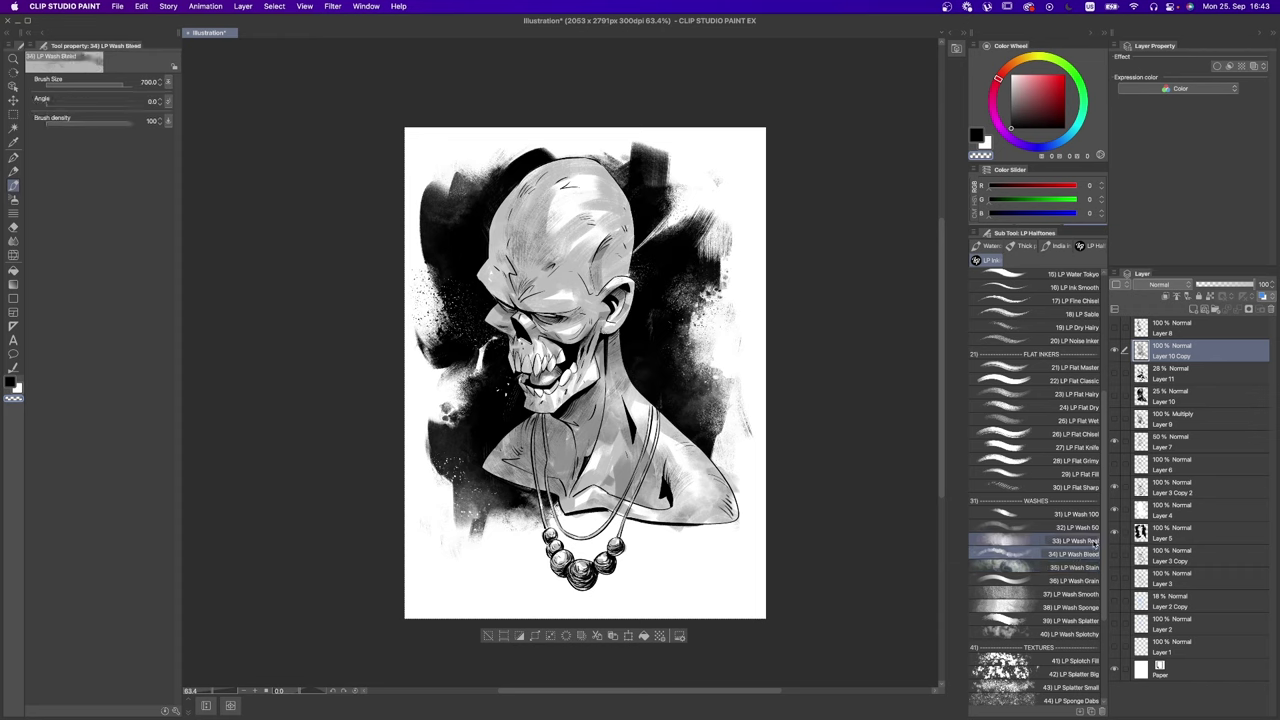
click(1075, 553)
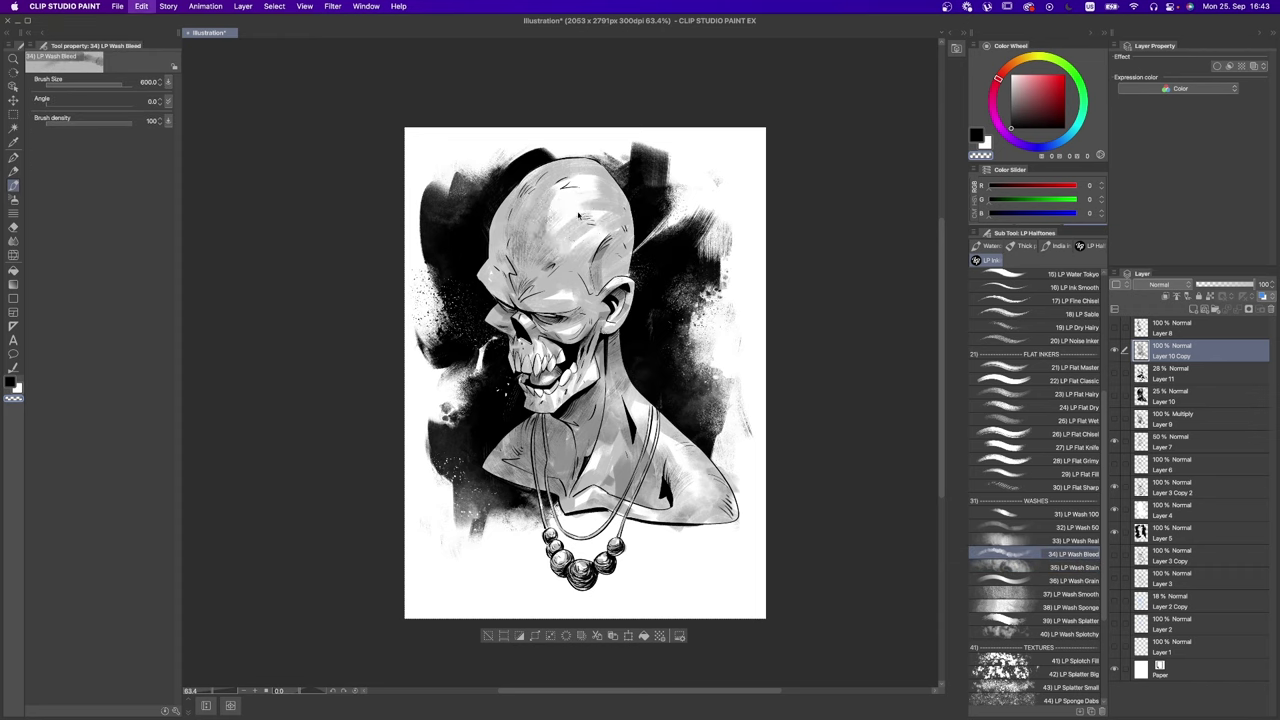
key(bracketright)
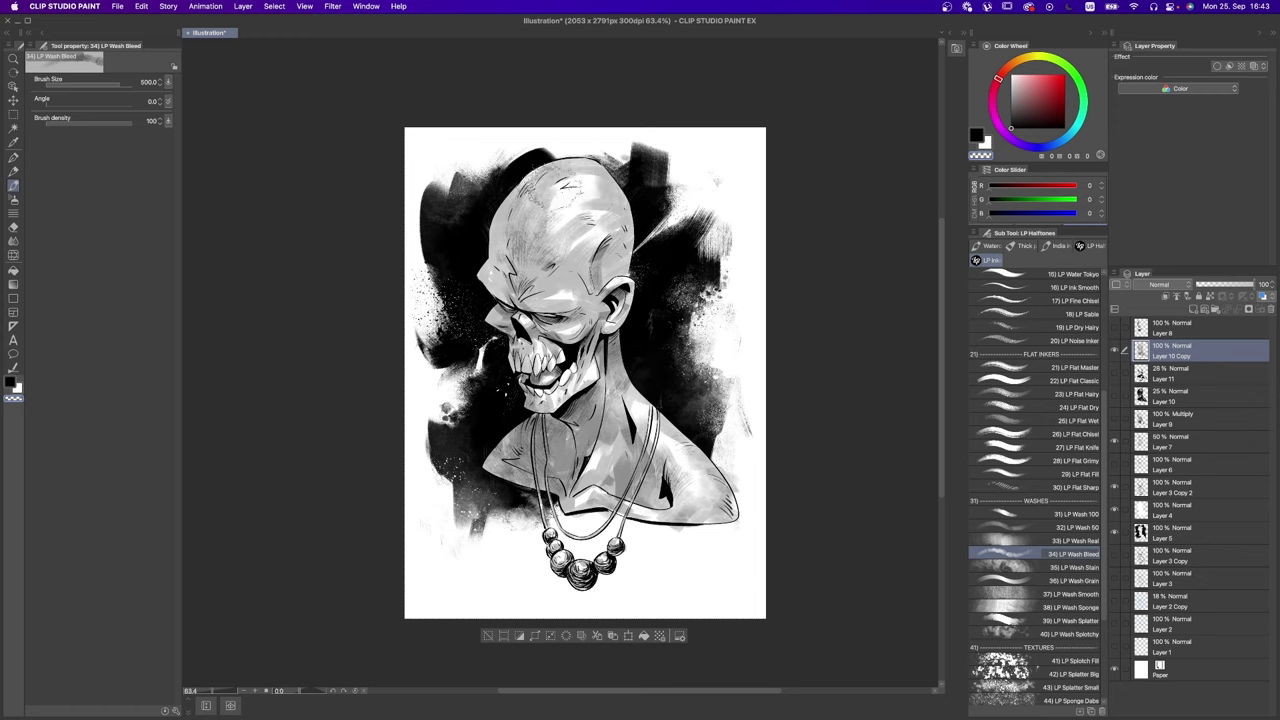
drag(472, 250, 530, 180)
key(super+z)
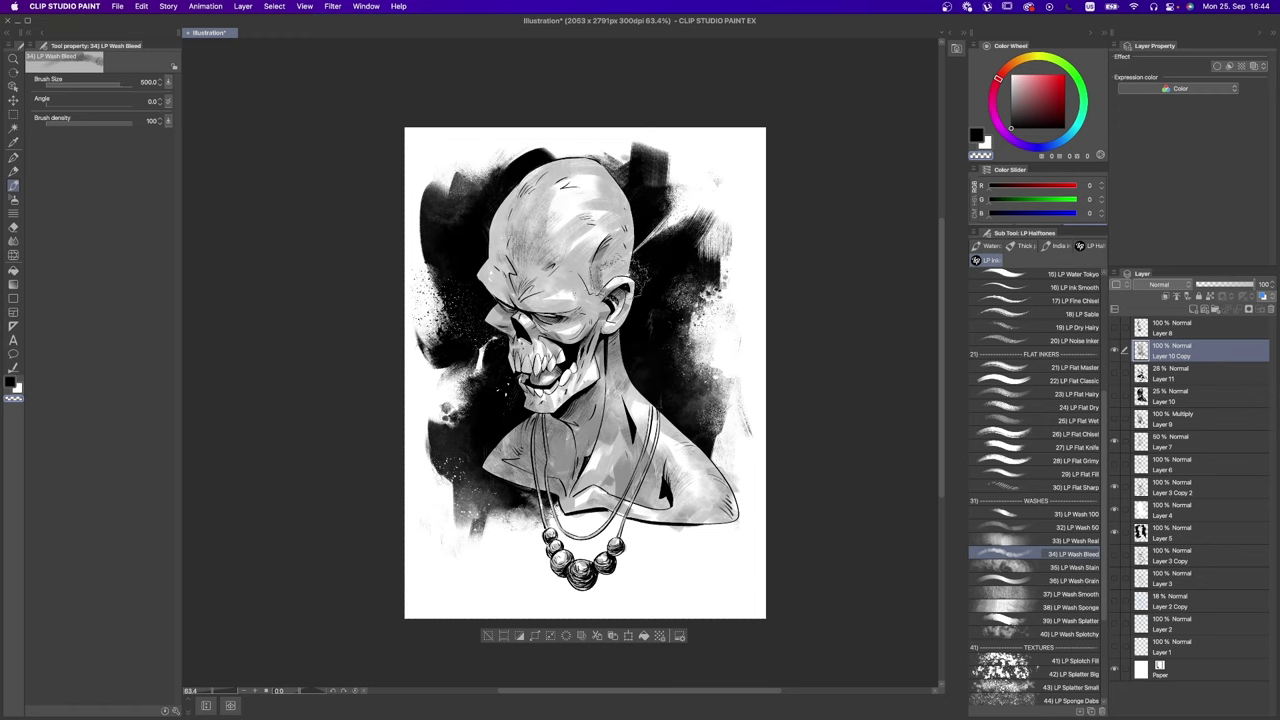
key(super+z)
key(bracketleft)
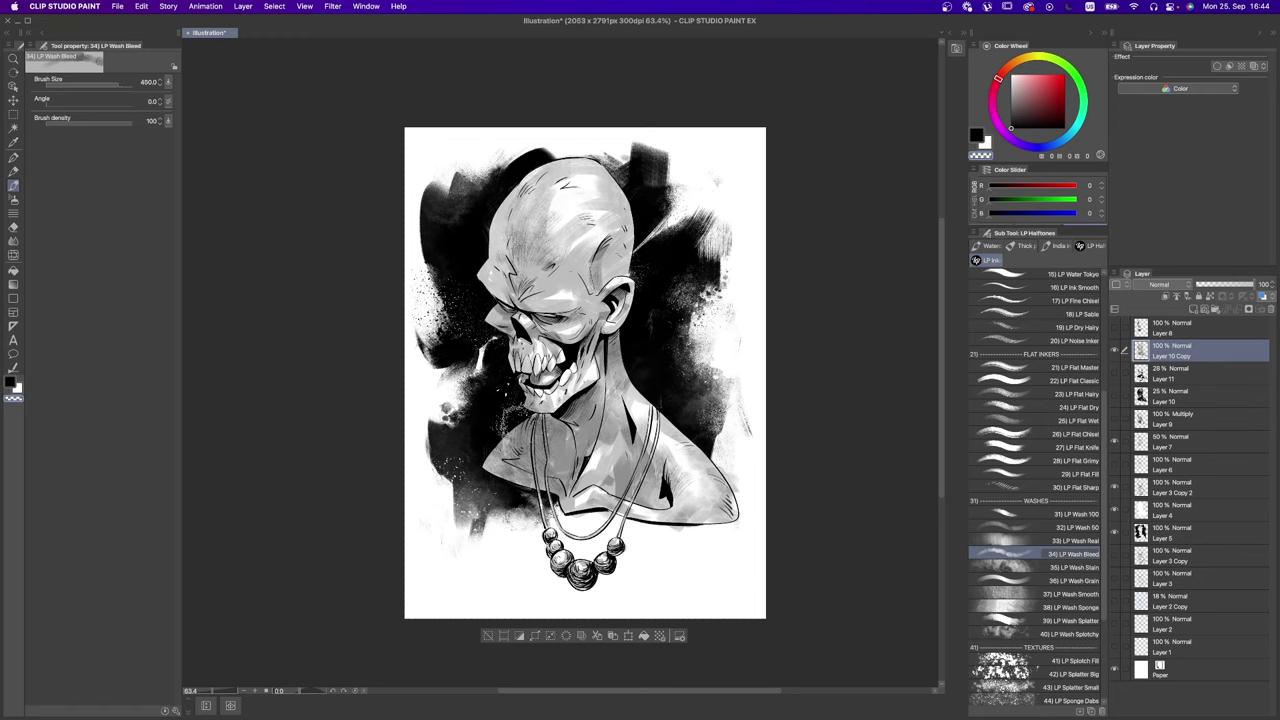
key(bracketleft)
key(bracketleft)
key(bracketleft)
scroll(745, 400, down, 1)
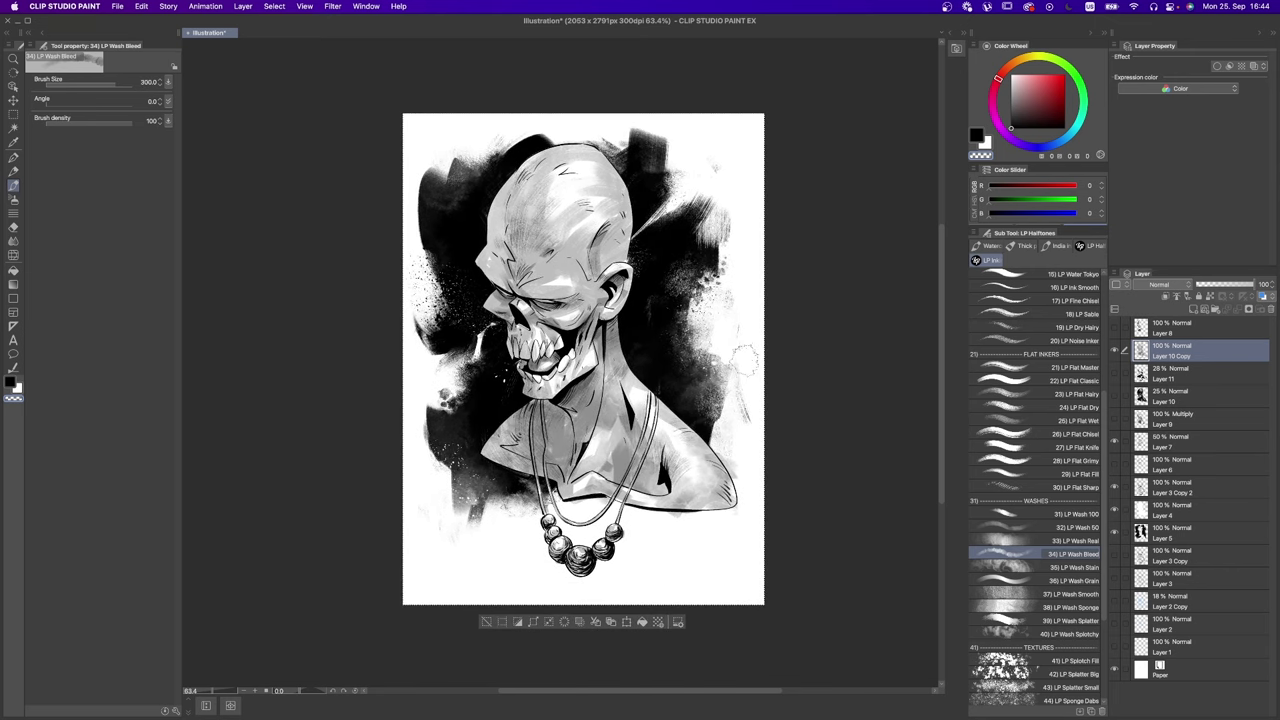
Step: Blend the merged grey tones with LP Water Smudge at size 125 and LP Splatter Smudge at size 90
scroll(1104, 435, down, 5)
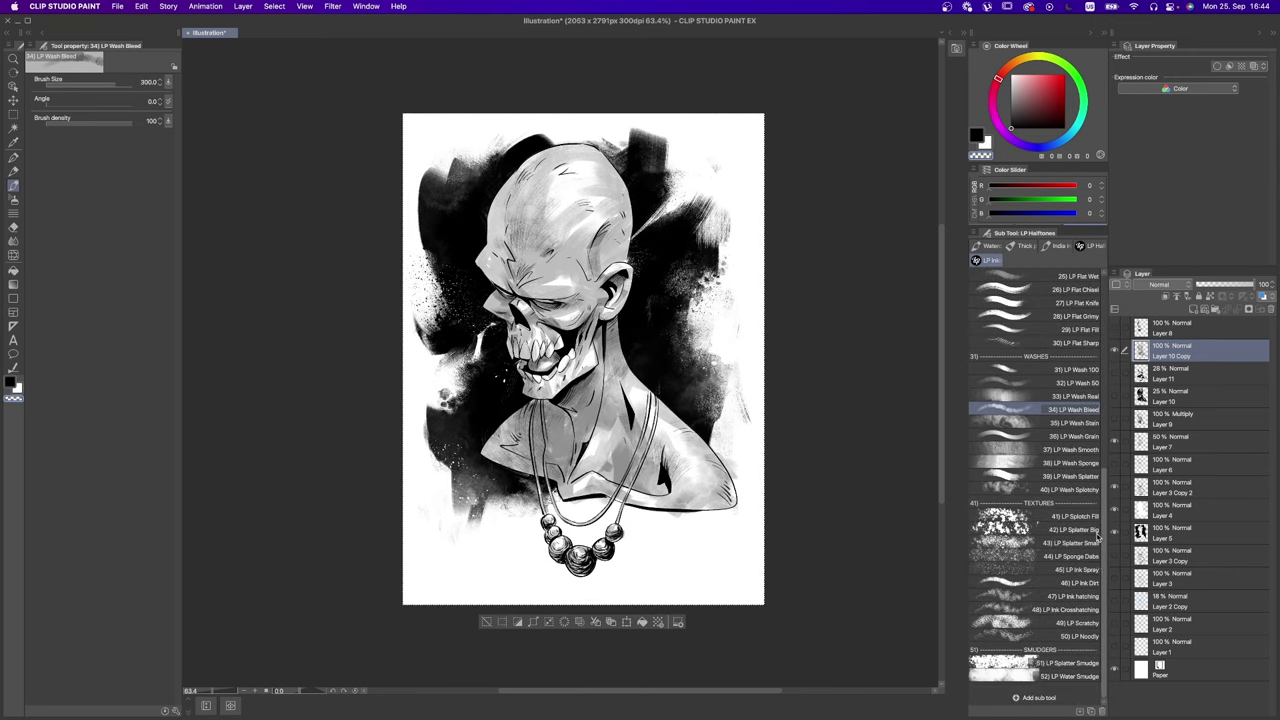
click(1094, 677)
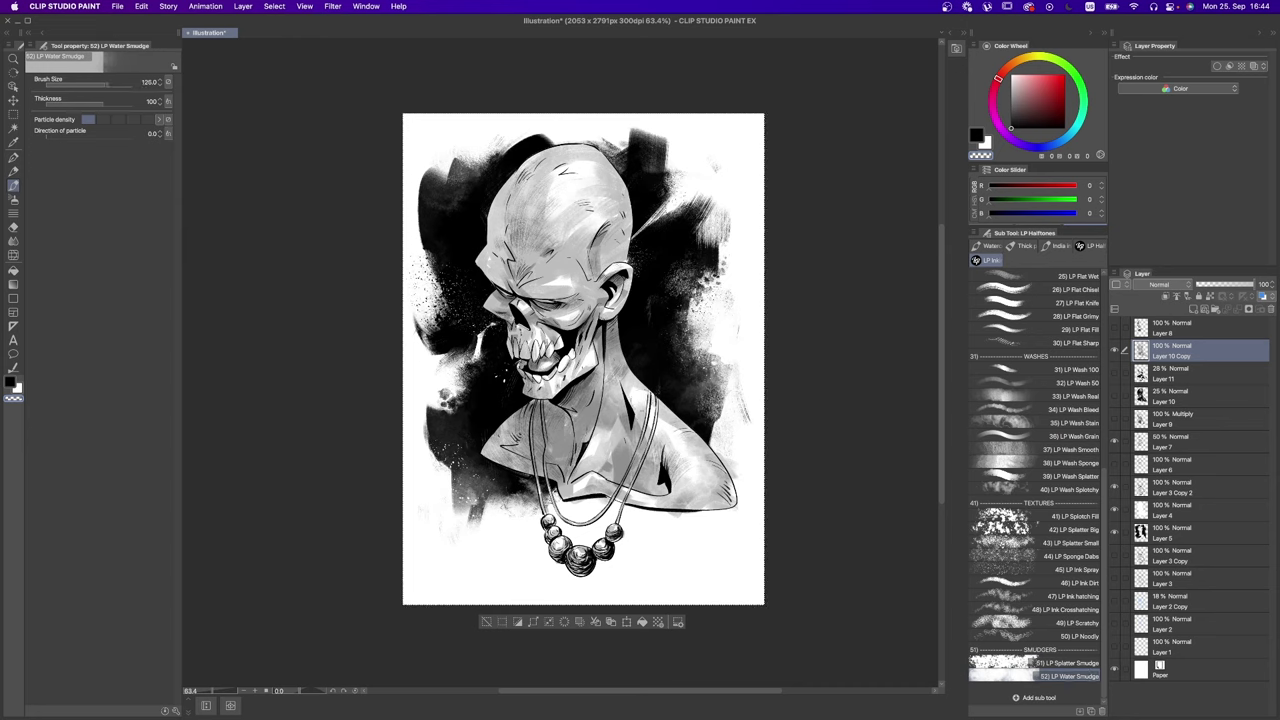
click(1068, 663)
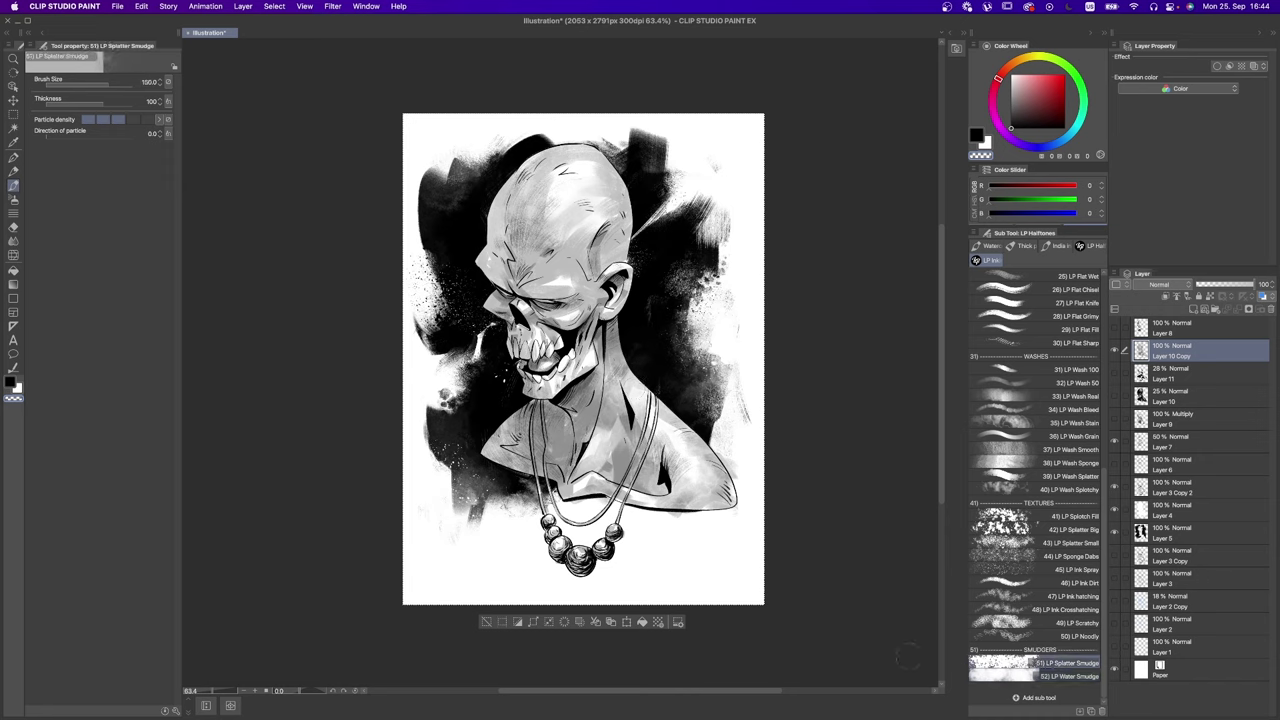
key(bracketleft)
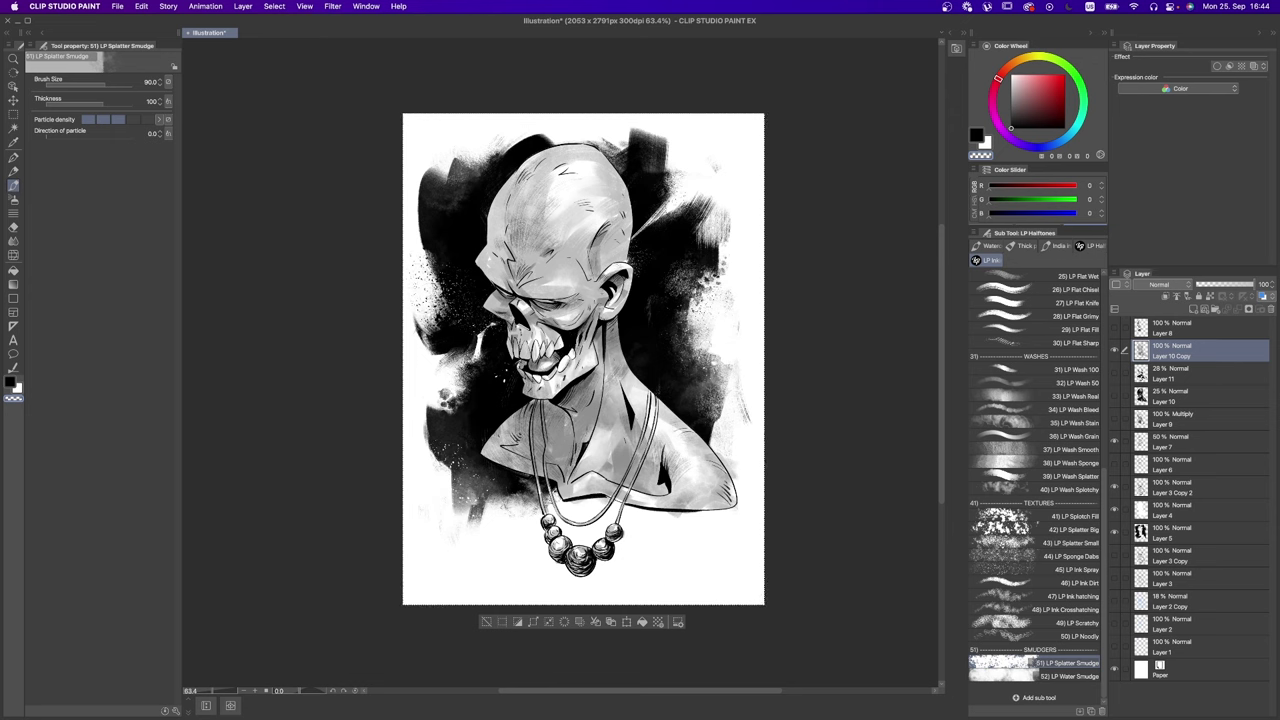
Step: Add splotchy black wash texture across the shoulders and upper necklace with LP Wash Splotchy at sizes between 175 and 250
scroll(1081, 454, up, 1)
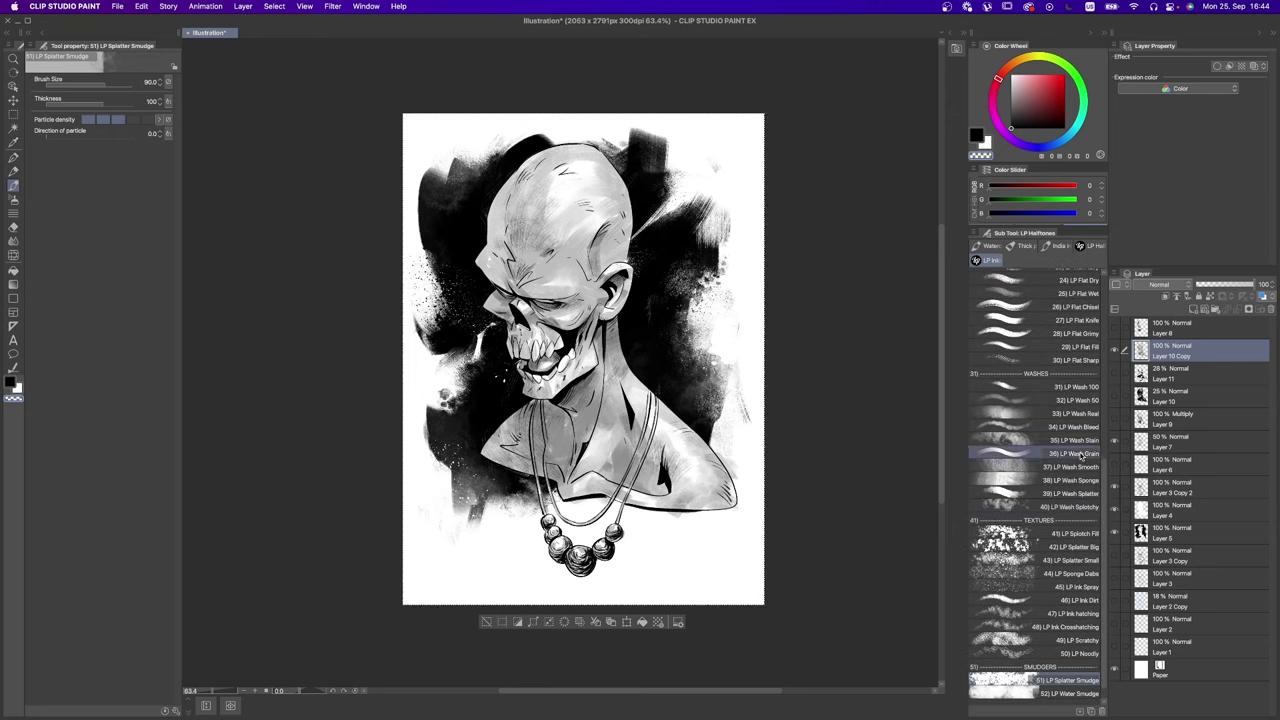
click(1075, 507)
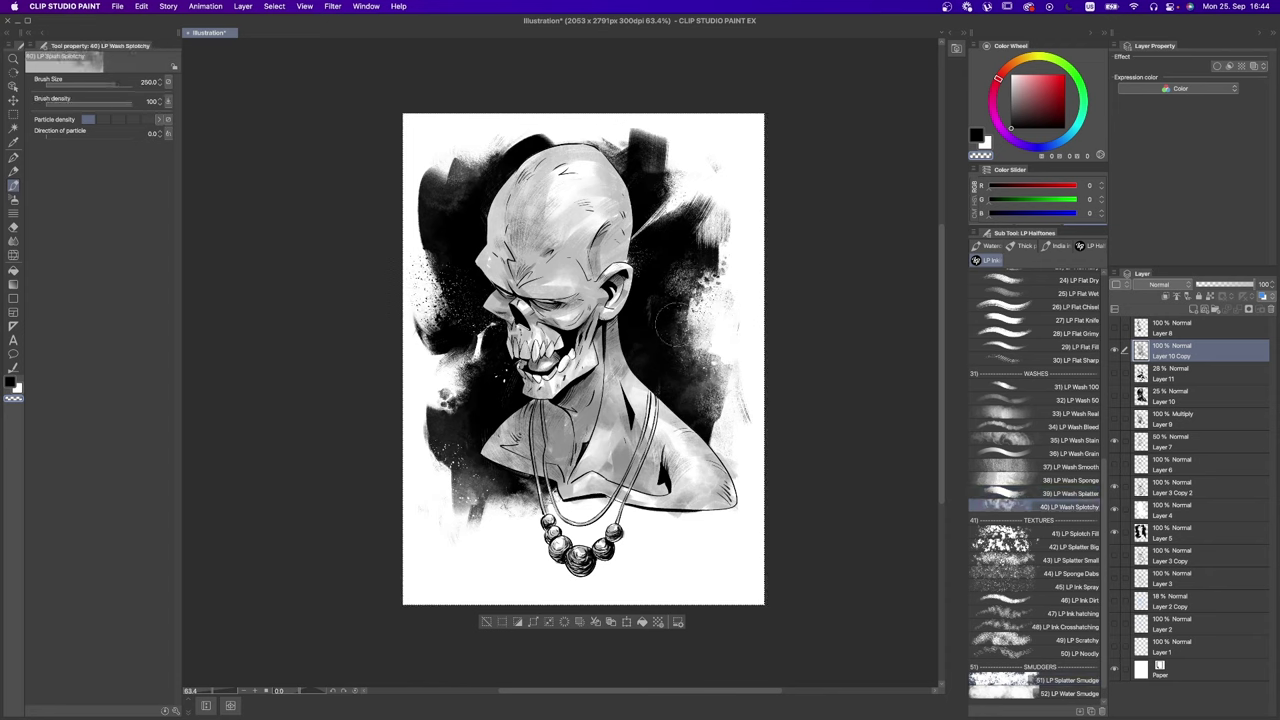
key(bracketleft)
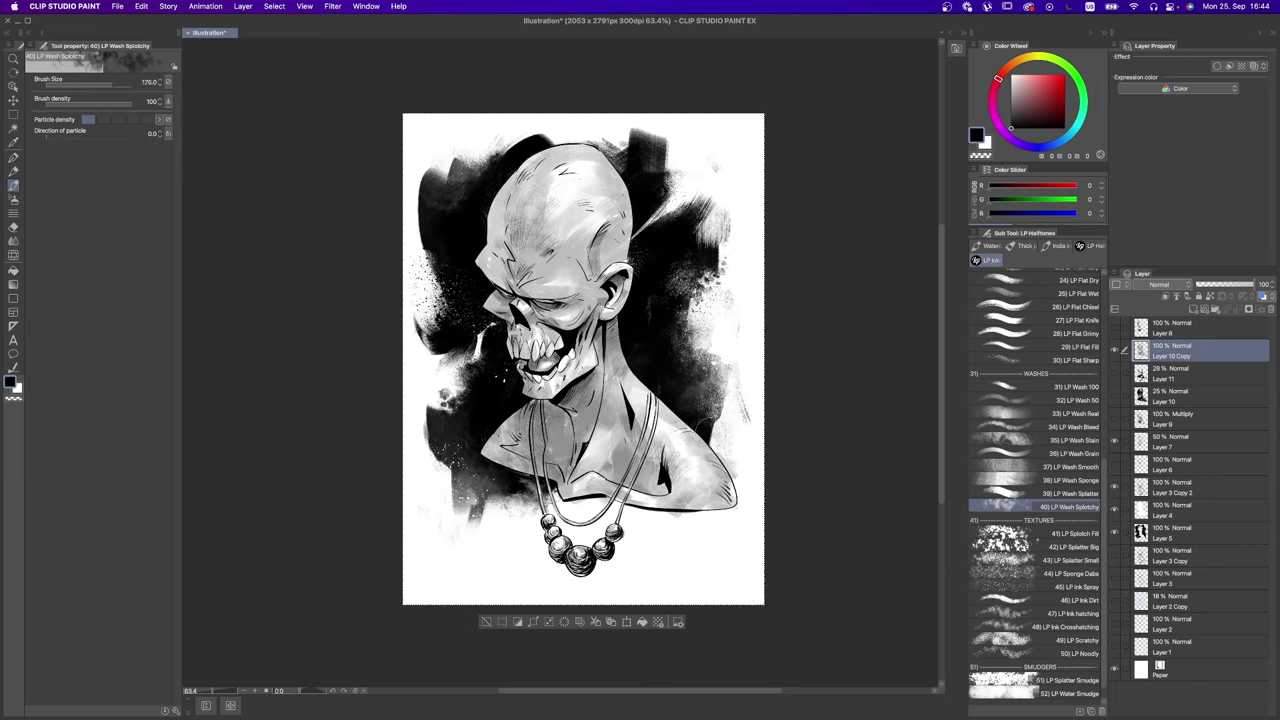
key(bracketright)
mouse_move(696, 486)
mouse_down()
mouse_move(634, 518)
mouse_move(516, 480)
mouse_up()
key(bracketright)
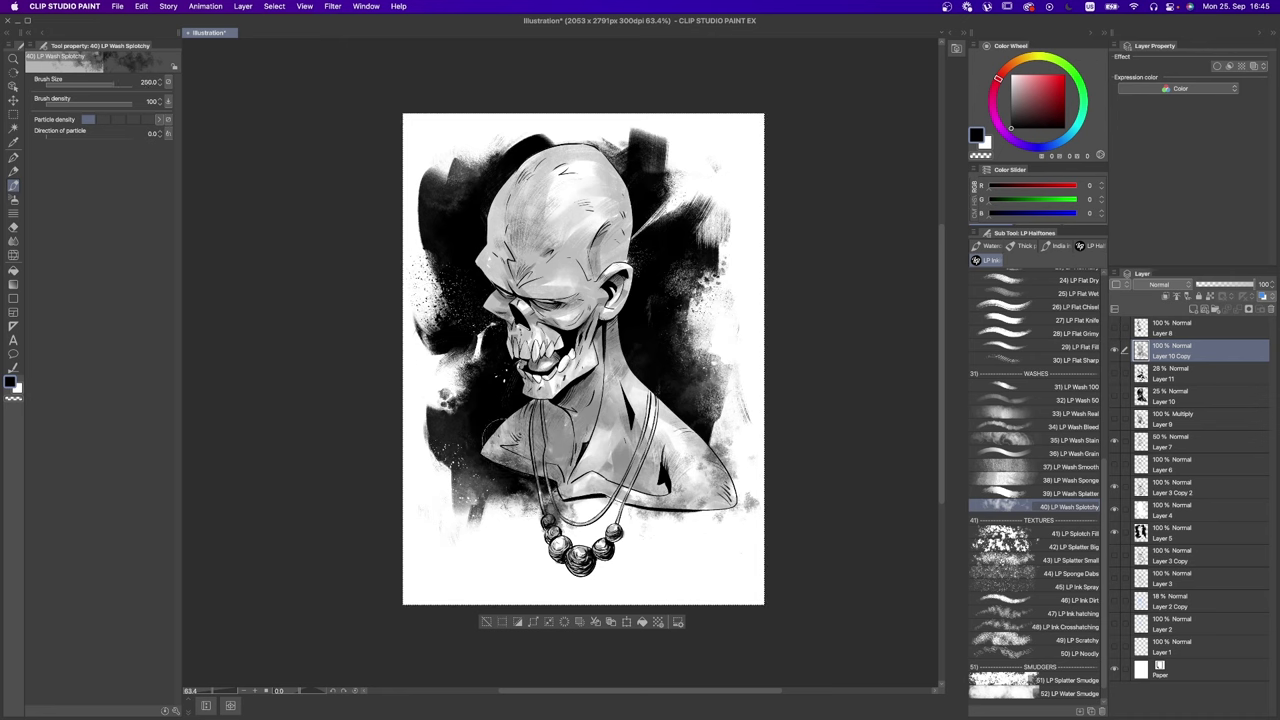
key(super+z)
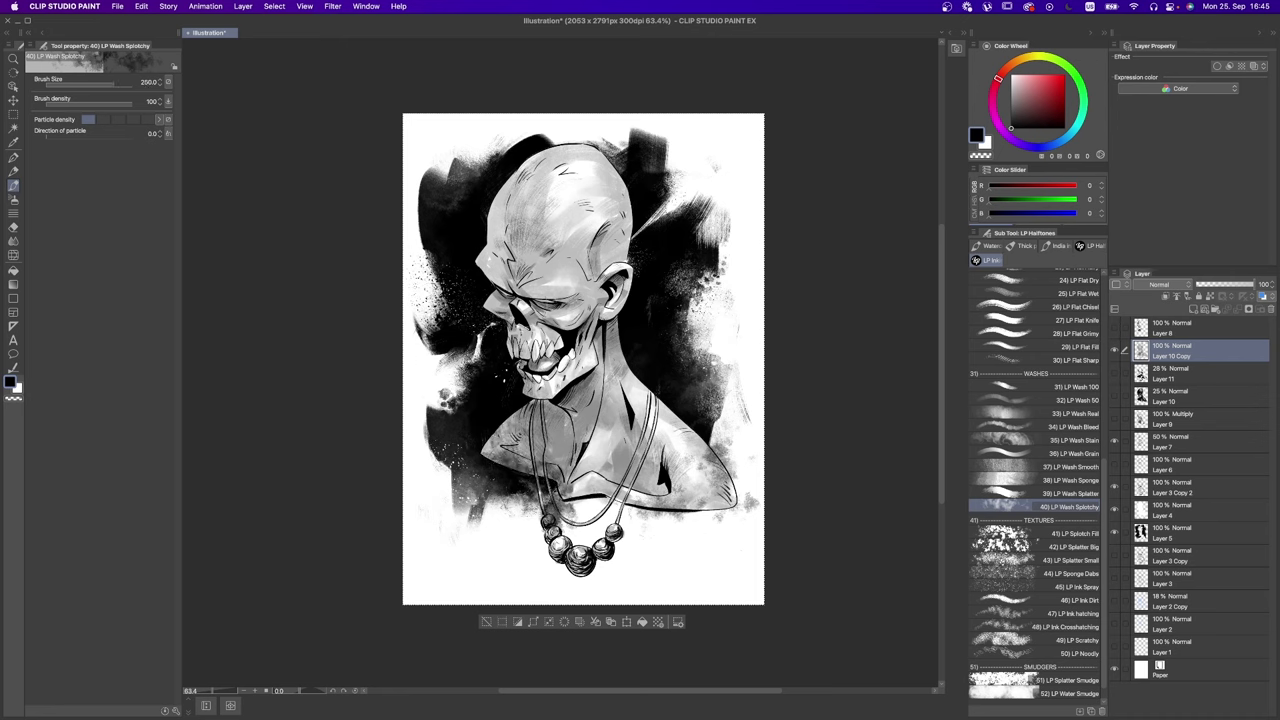
Step: Blend the lower edge tones of the shoulders with LP Water Smudge at size 80, and soften them with transparent LP Wash Bleed at size 350
scroll(1070, 660, down, 1)
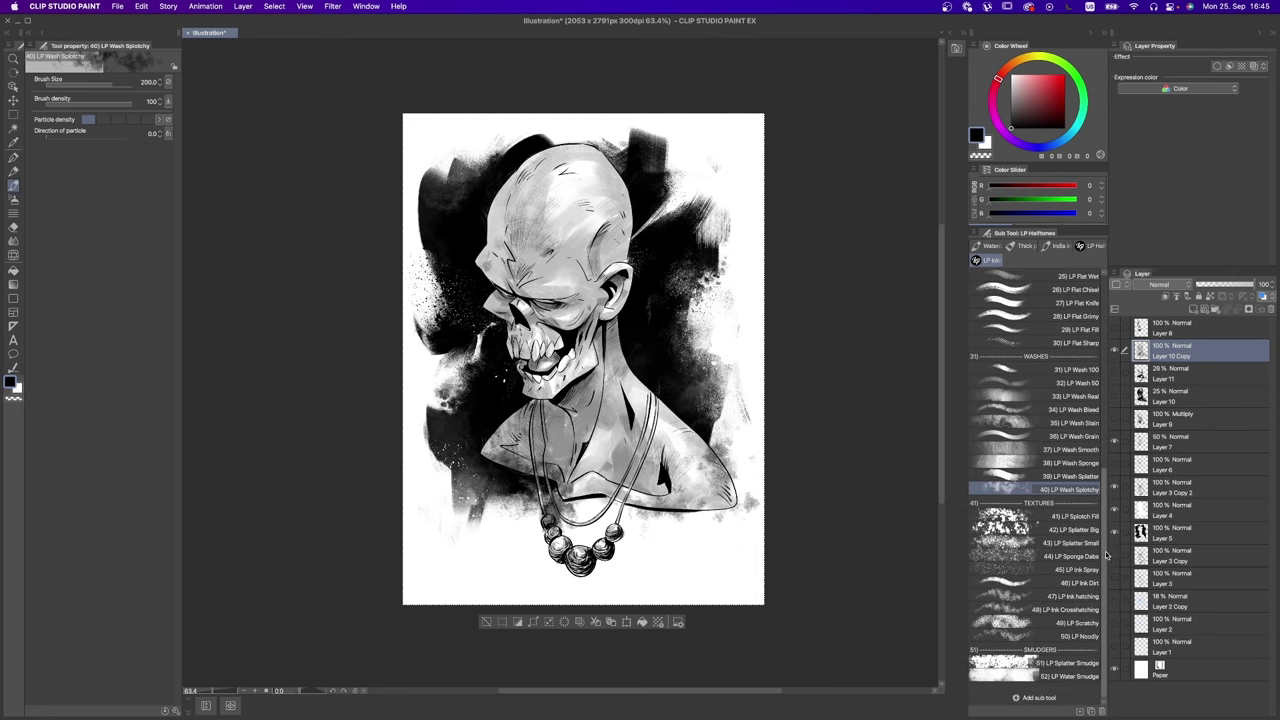
click(1088, 677)
key(bracketright)
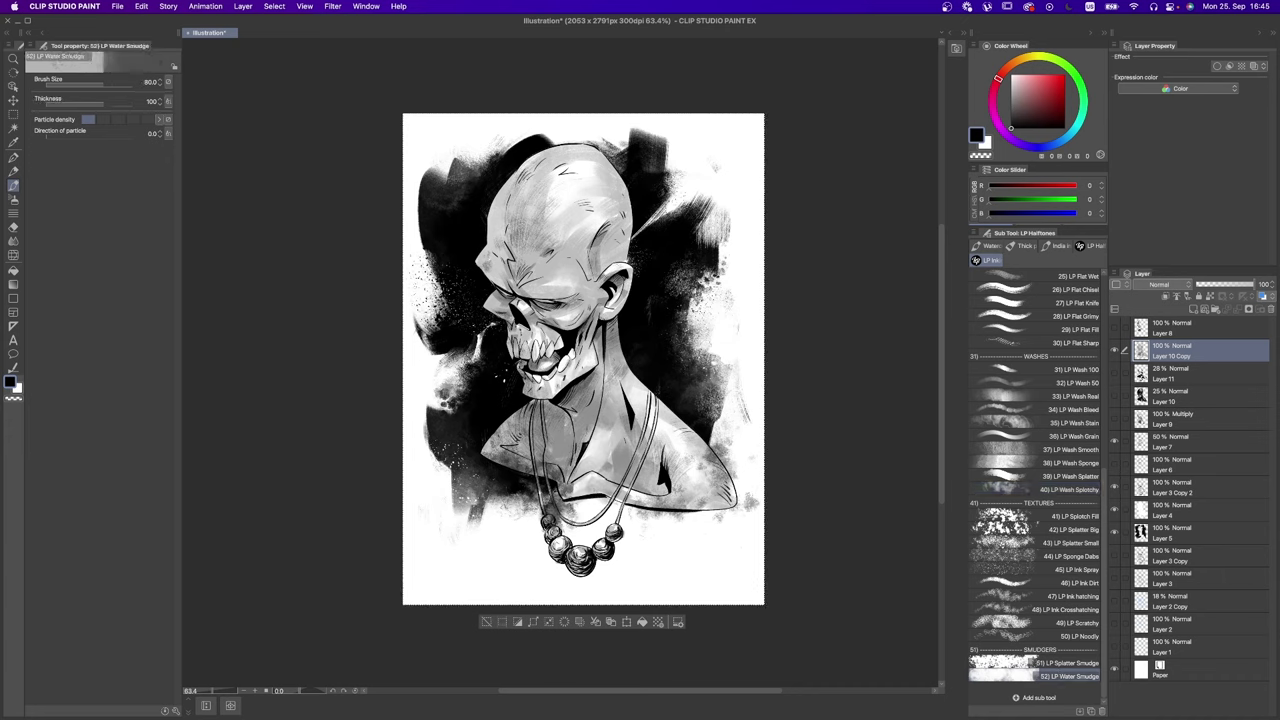
drag(565, 500, 520, 518)
drag(730, 525, 667, 519)
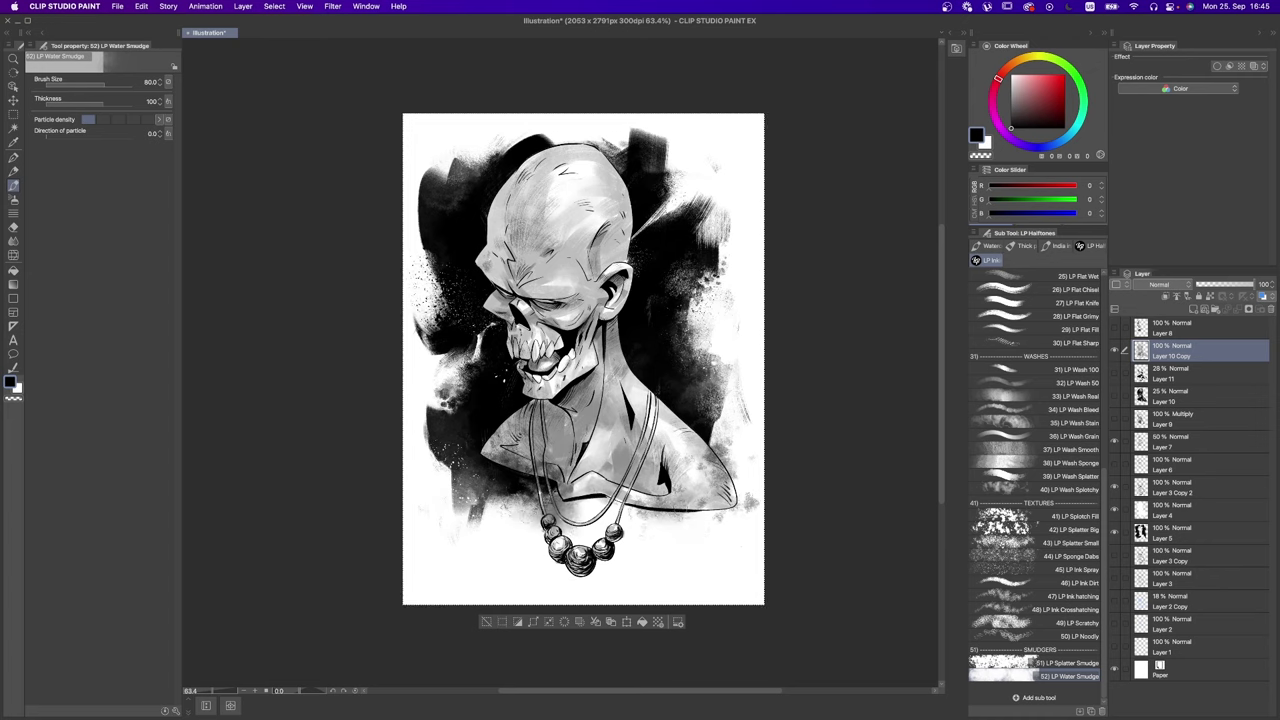
click(1035, 409)
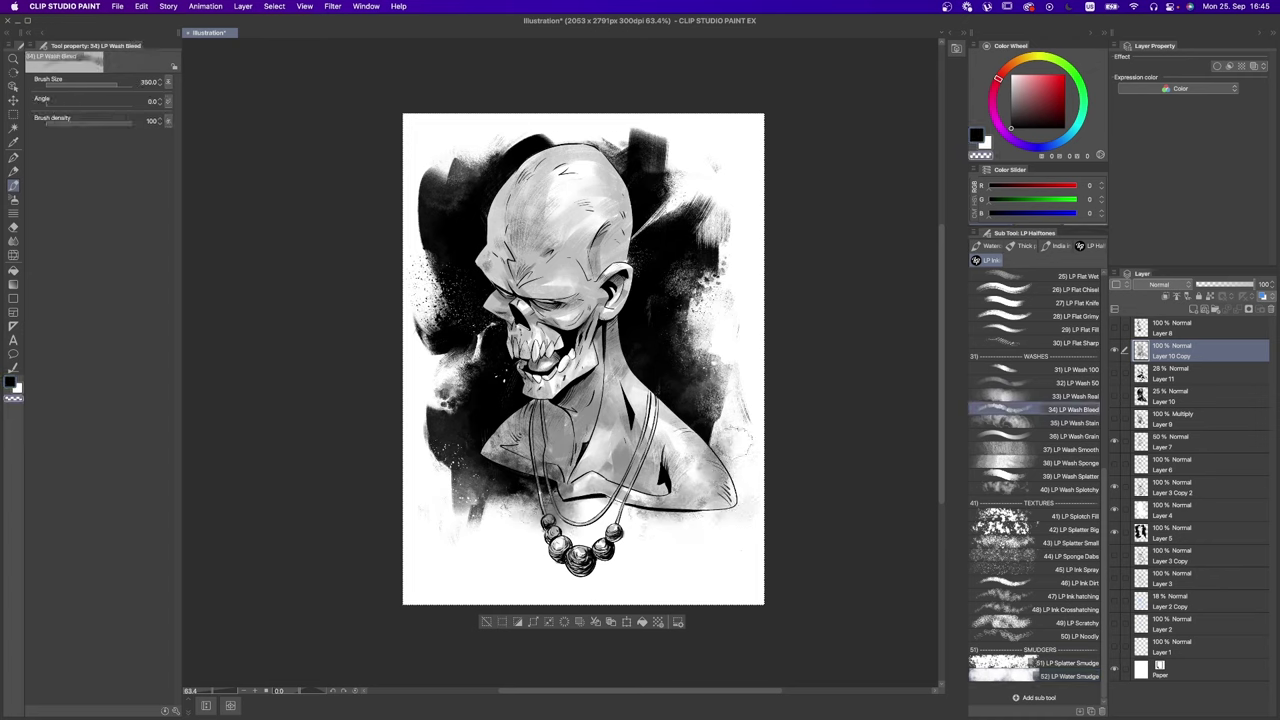
mouse_move(700, 525)
mouse_down()
mouse_move(615, 522)
mouse_move(500, 440)
mouse_up()
Step: Compare the bust with and without the merged grey tones of Layer 10 Copy, and review the whole illustration at different magnifications
click(1117, 349)
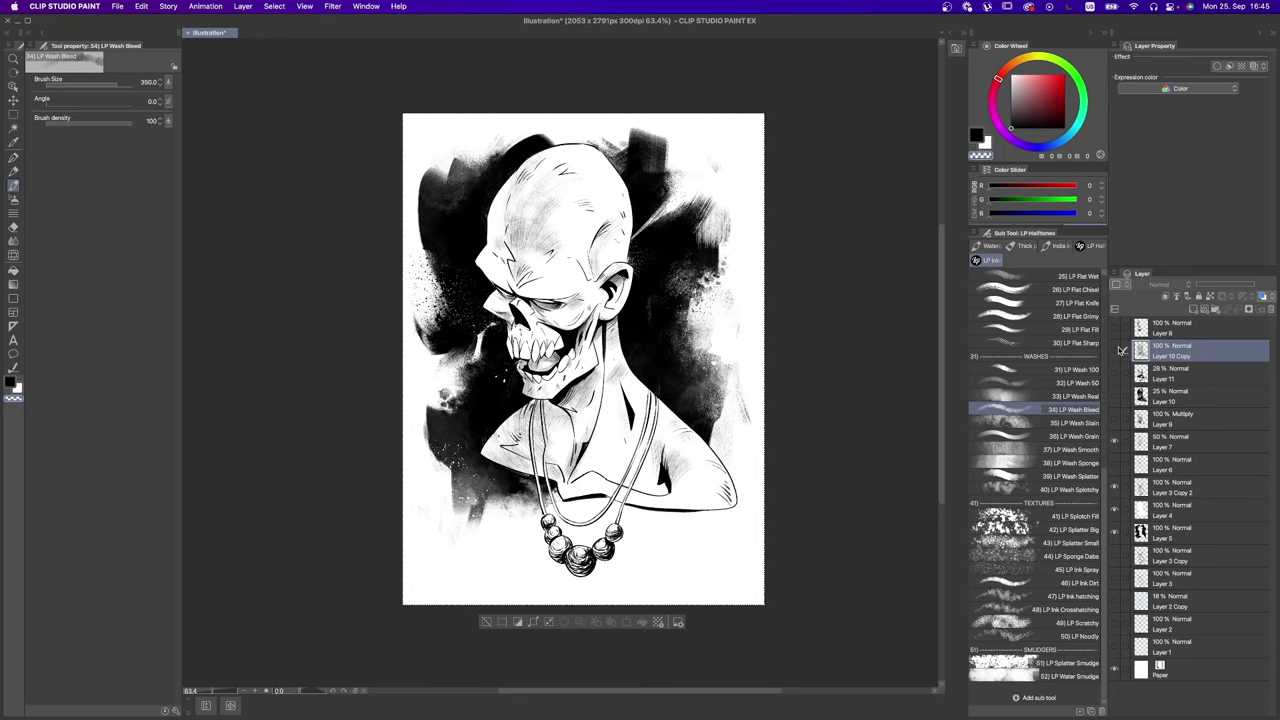
click(1117, 349)
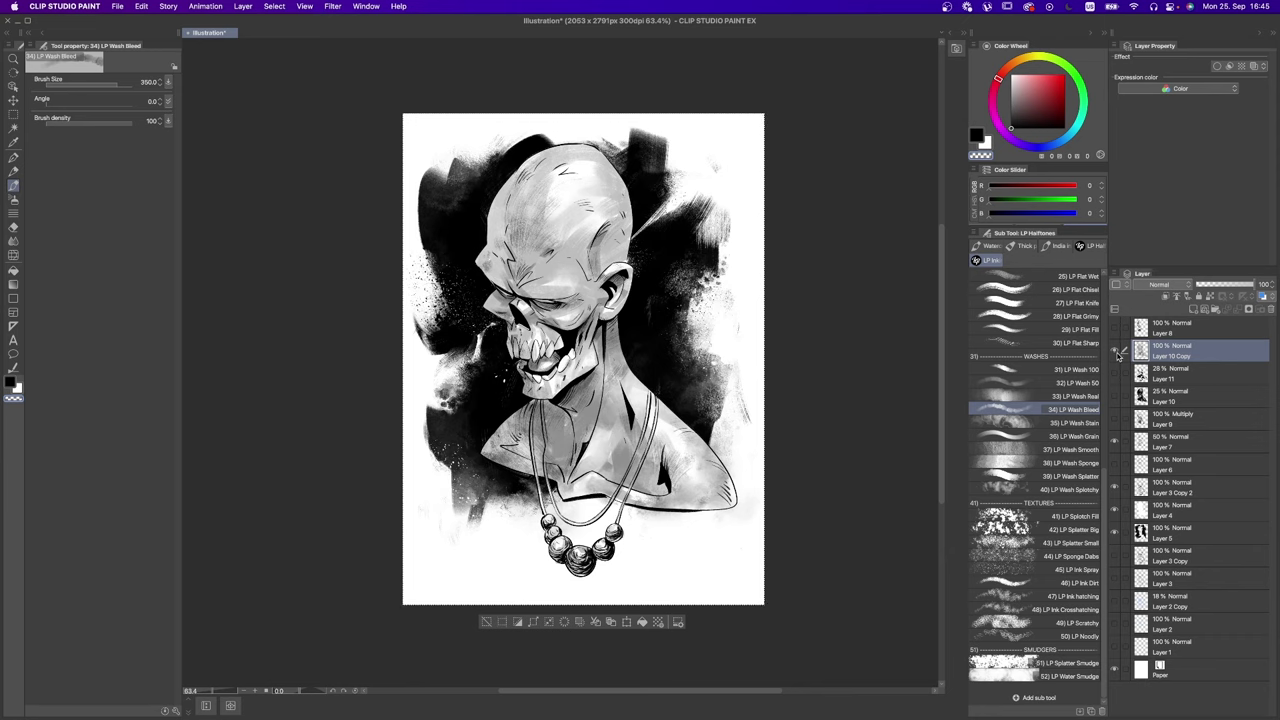
click(1117, 349)
click(1117, 349)
key(bracketleft)
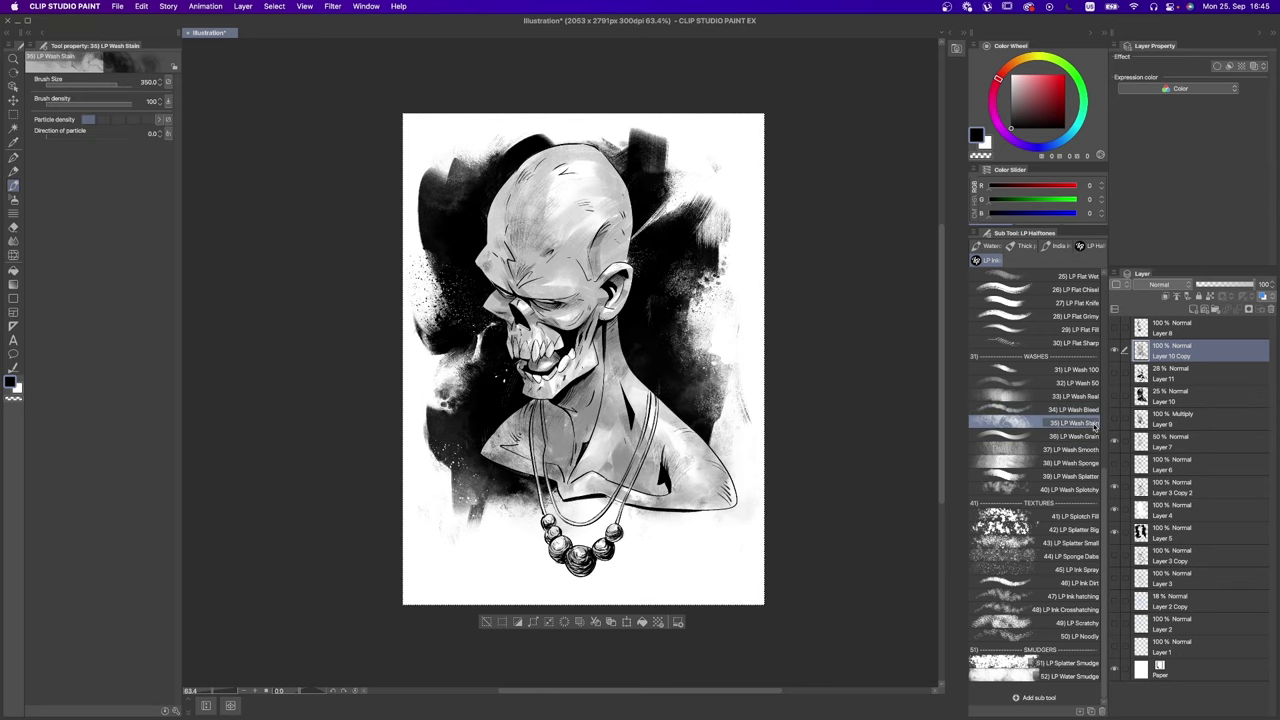
key(slash)
click(724, 437)
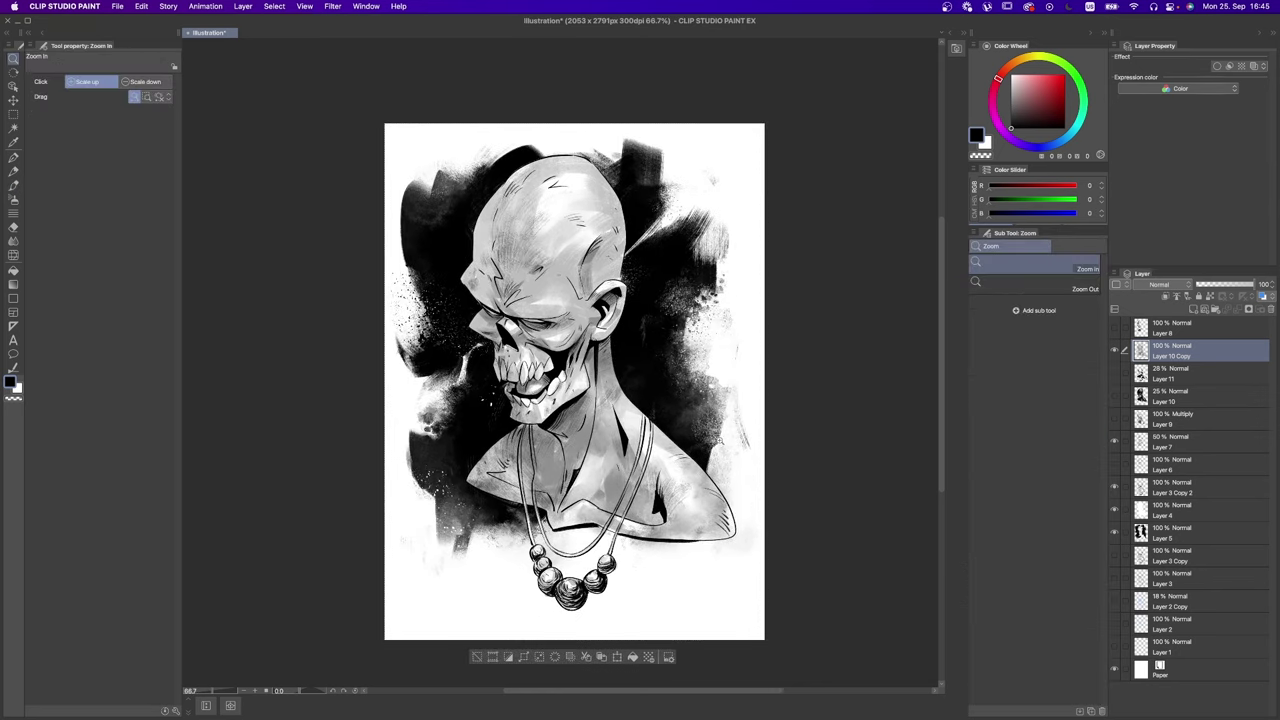
scroll(724, 437, down, 3)
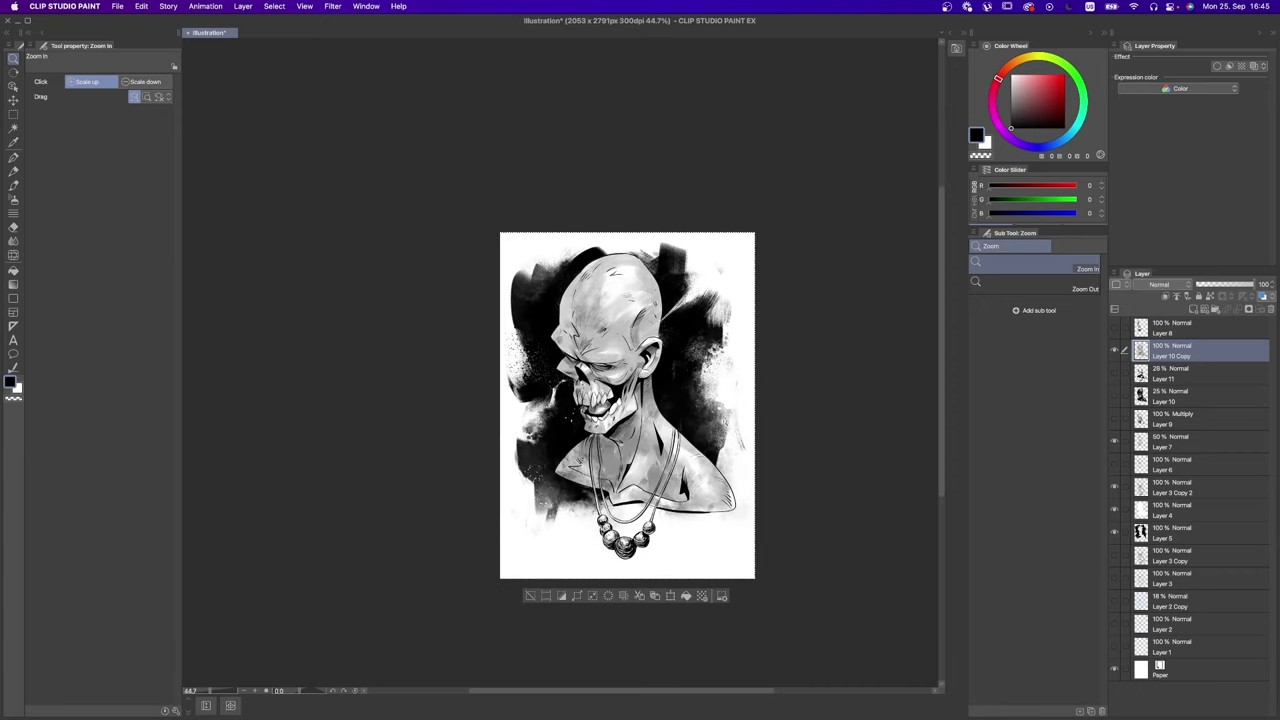
scroll(724, 437, up, 3)
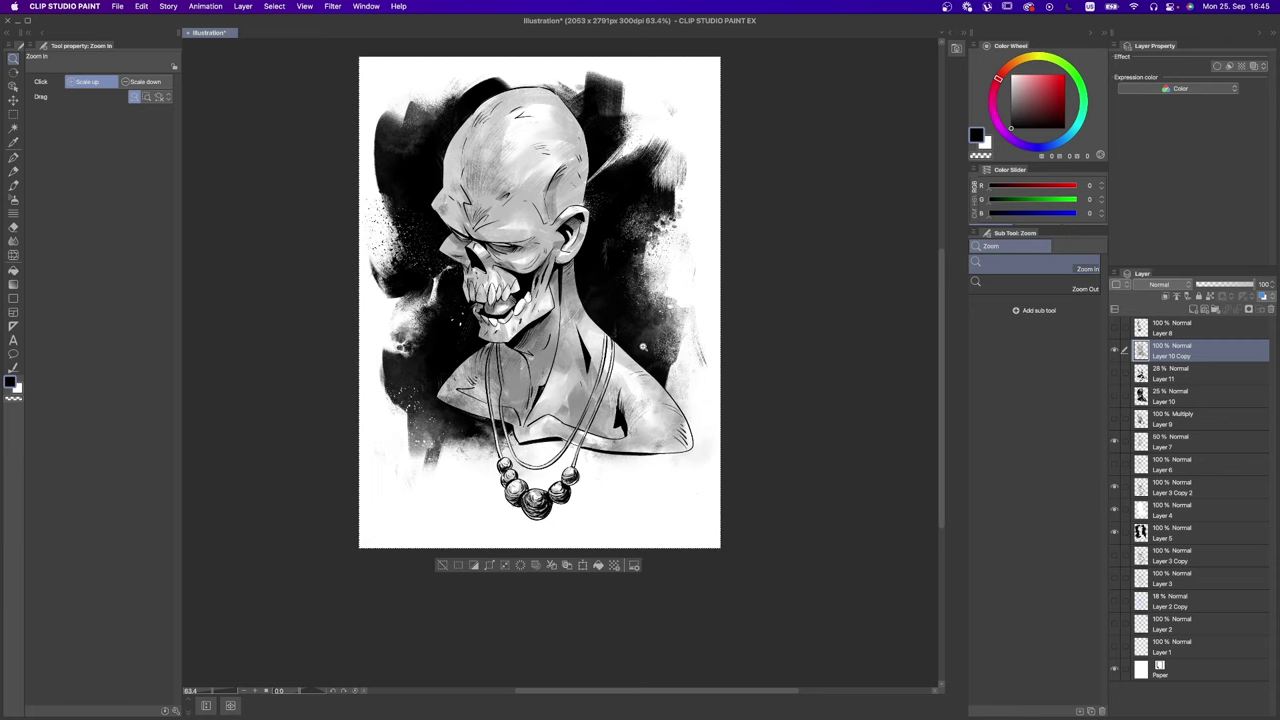
scroll(612, 374, down, 2)
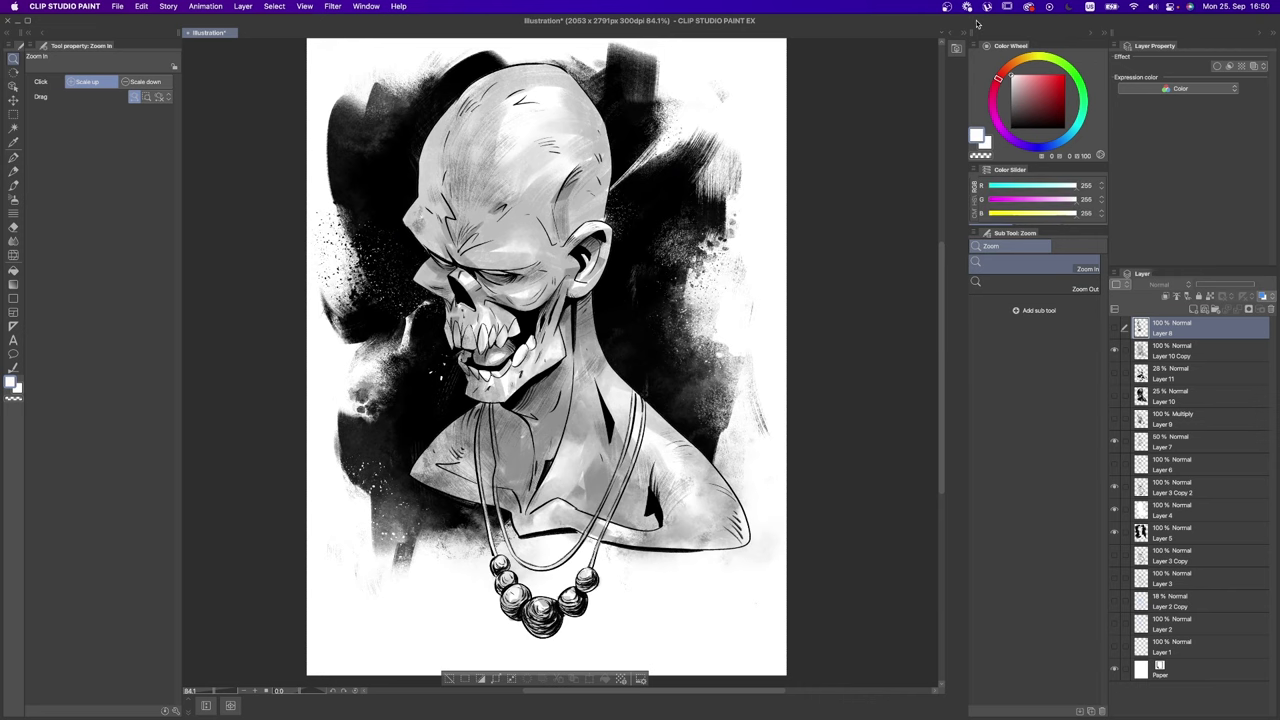
Step: Paint both eyes of the skull white on a new layer above Layer 8 using LP Fine Chisel at size 10
key(super+shift+n)
key(b)
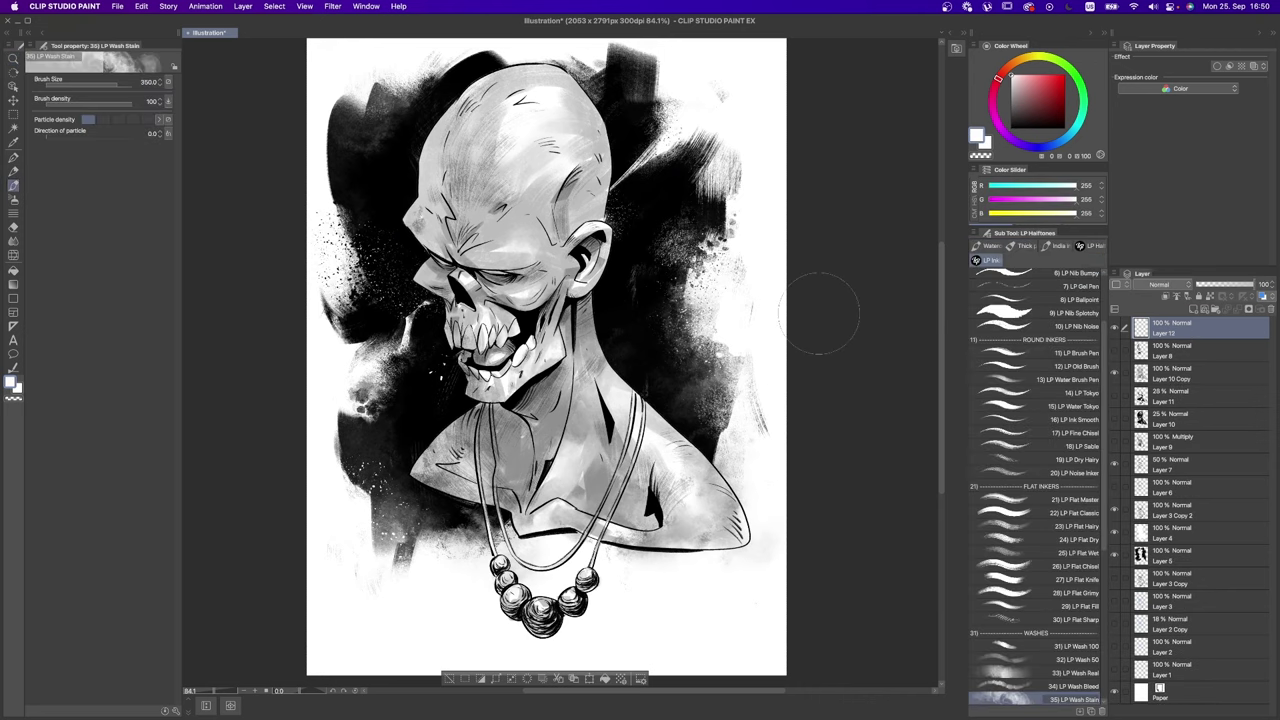
drag(605, 290, 650, 290)
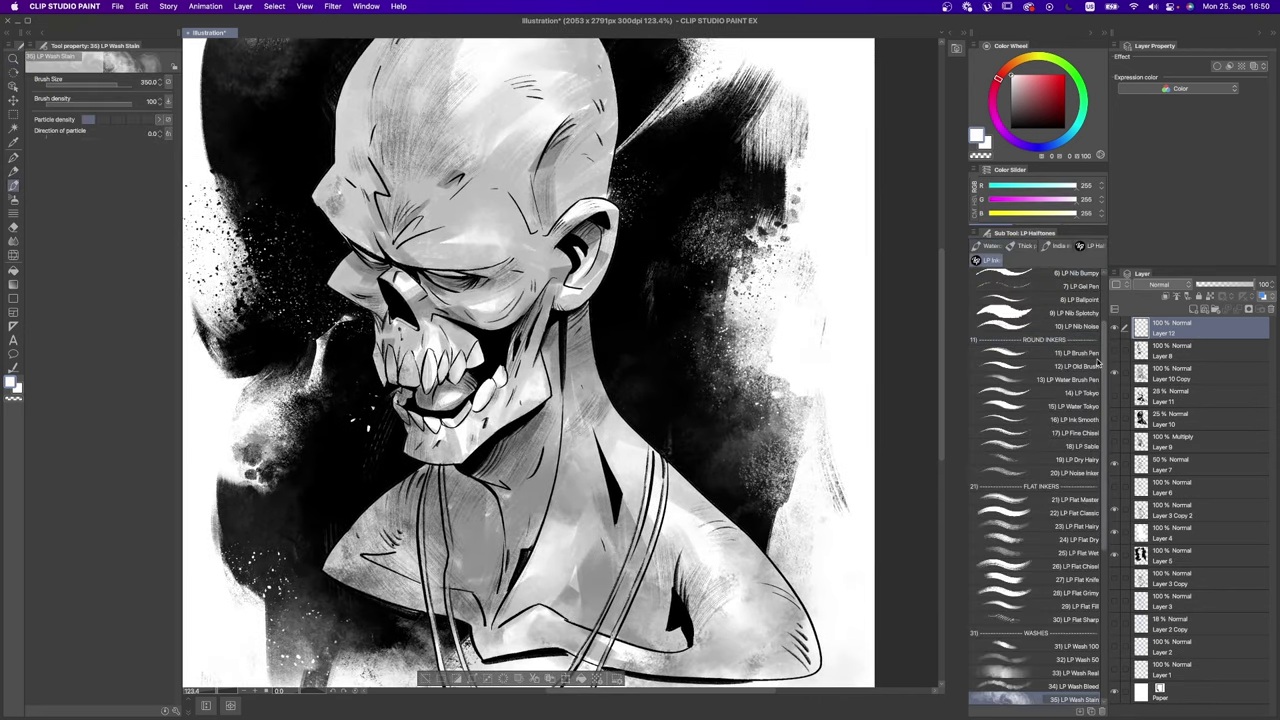
scroll(1090, 365, up, 3)
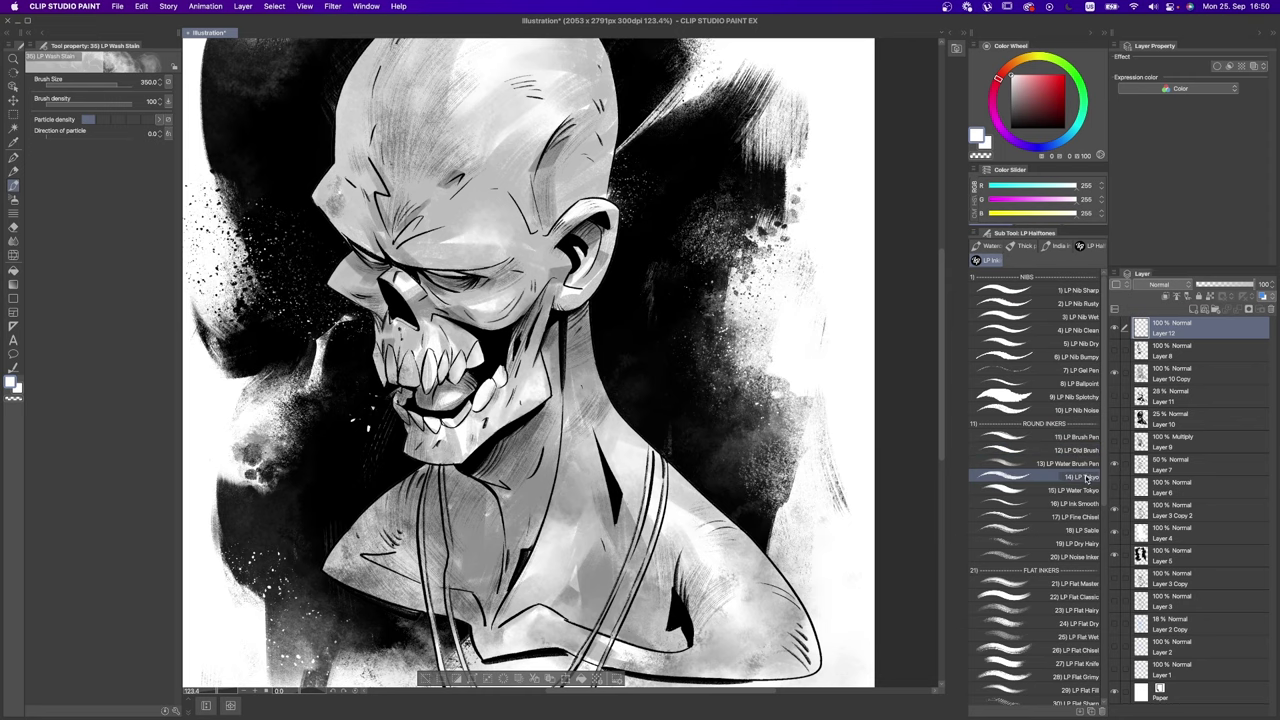
click(1070, 516)
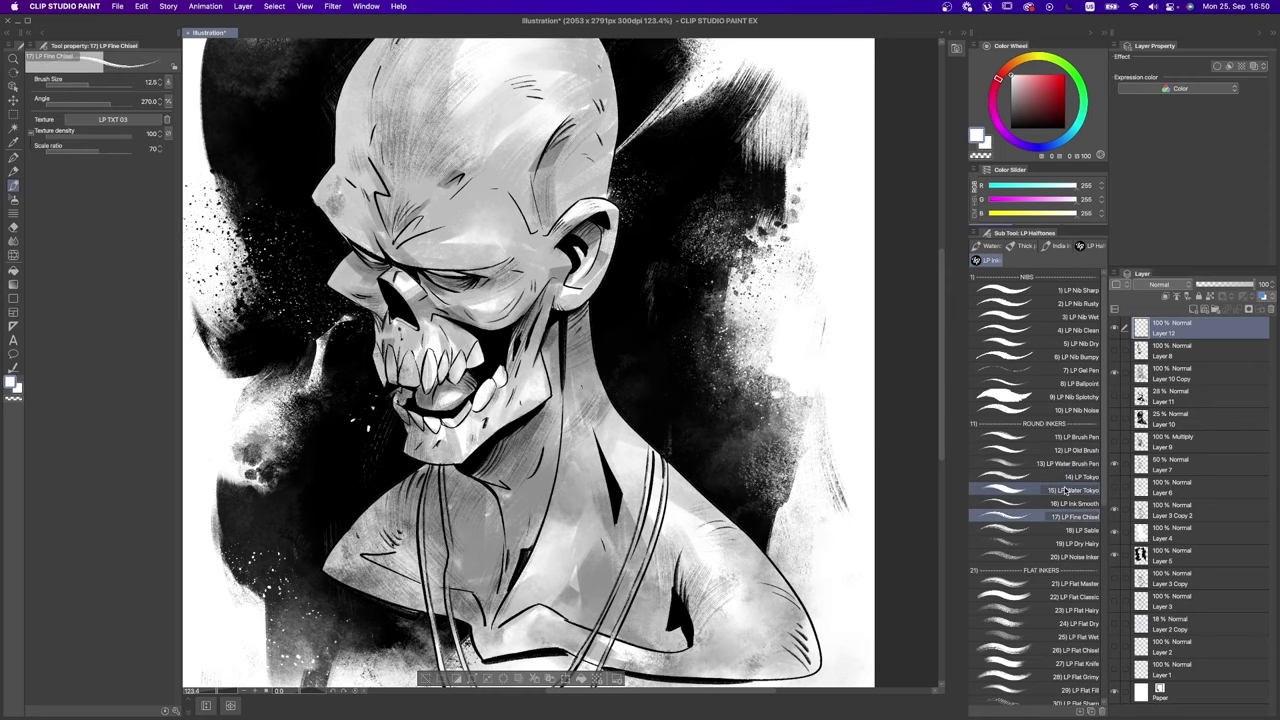
scroll(380, 250, up, 3)
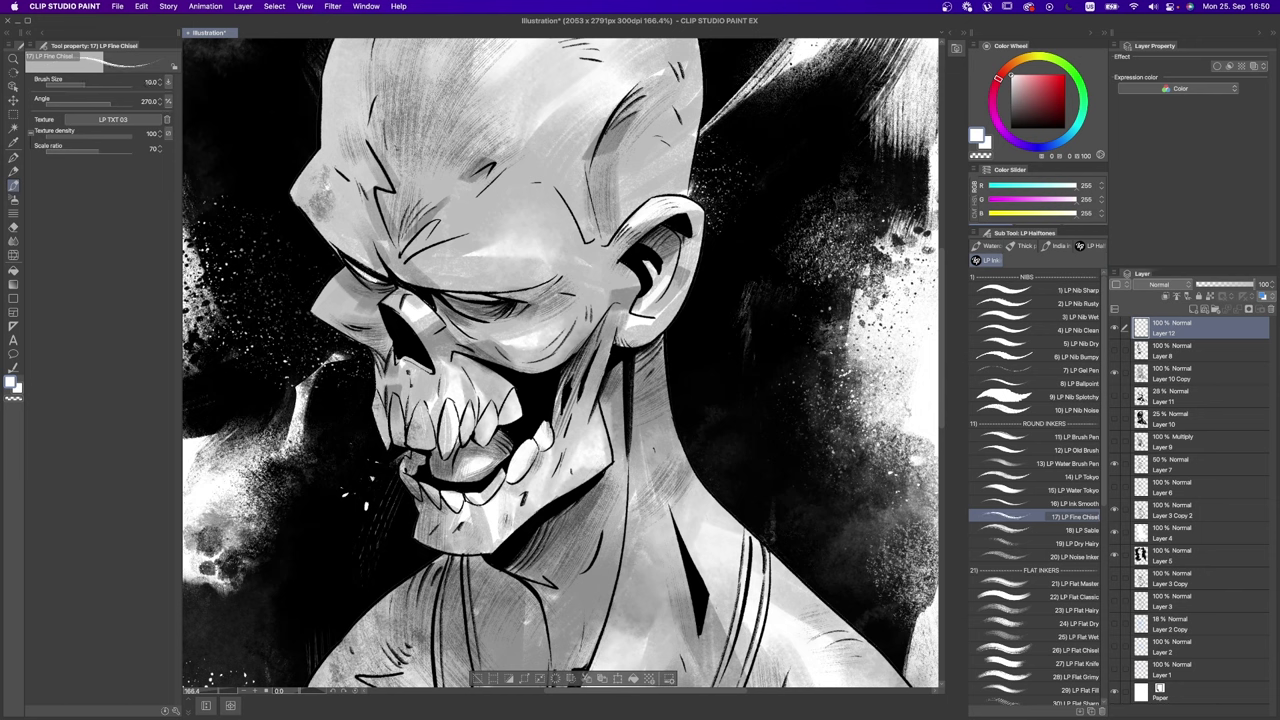
drag(352, 266, 384, 282)
drag(444, 294, 480, 302)
drag(354, 268, 386, 284)
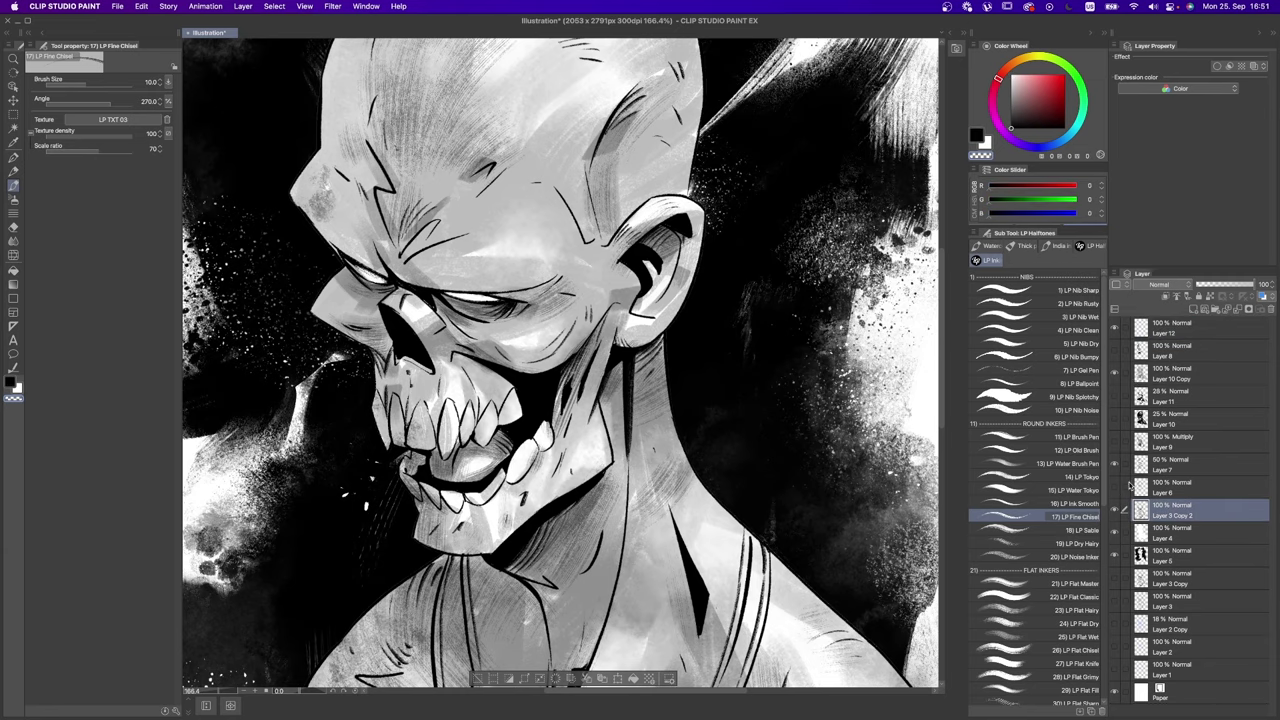
Step: Spray white speckles around the neck and shoulder on the eye layer with LP Ink Spray at sizes from 200 to 300
key(super+z)
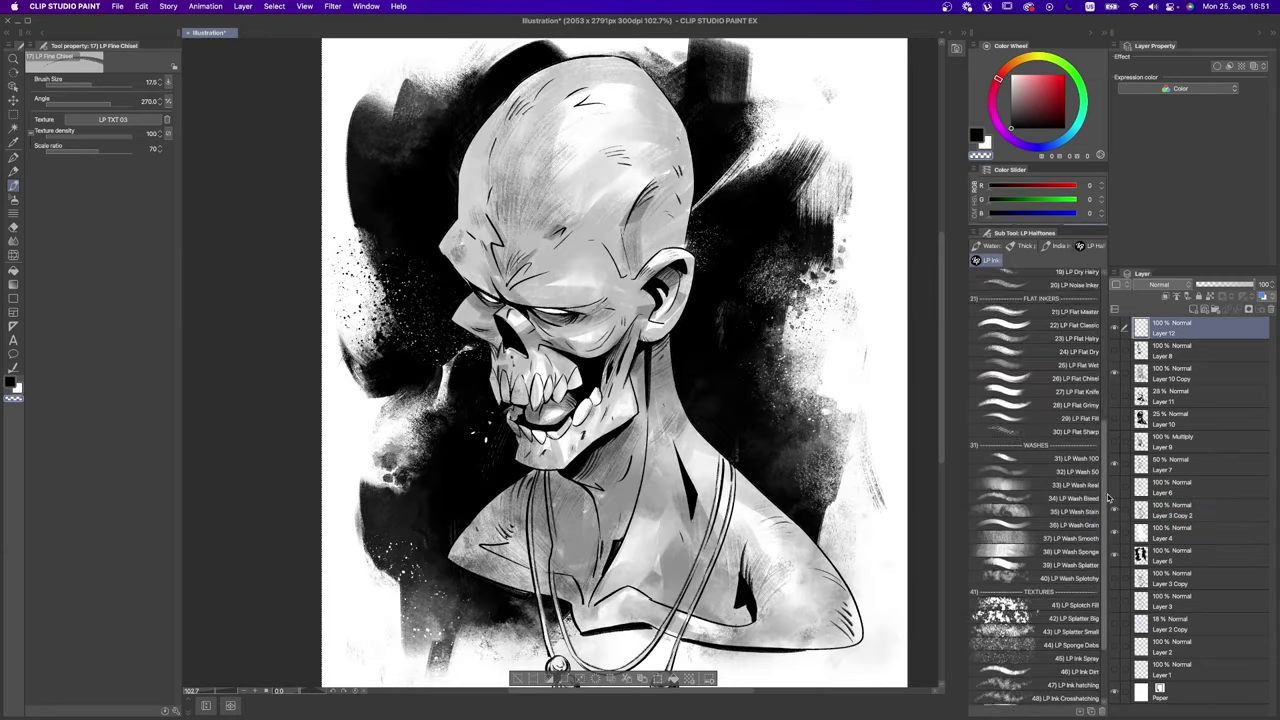
key(2)
key(x)
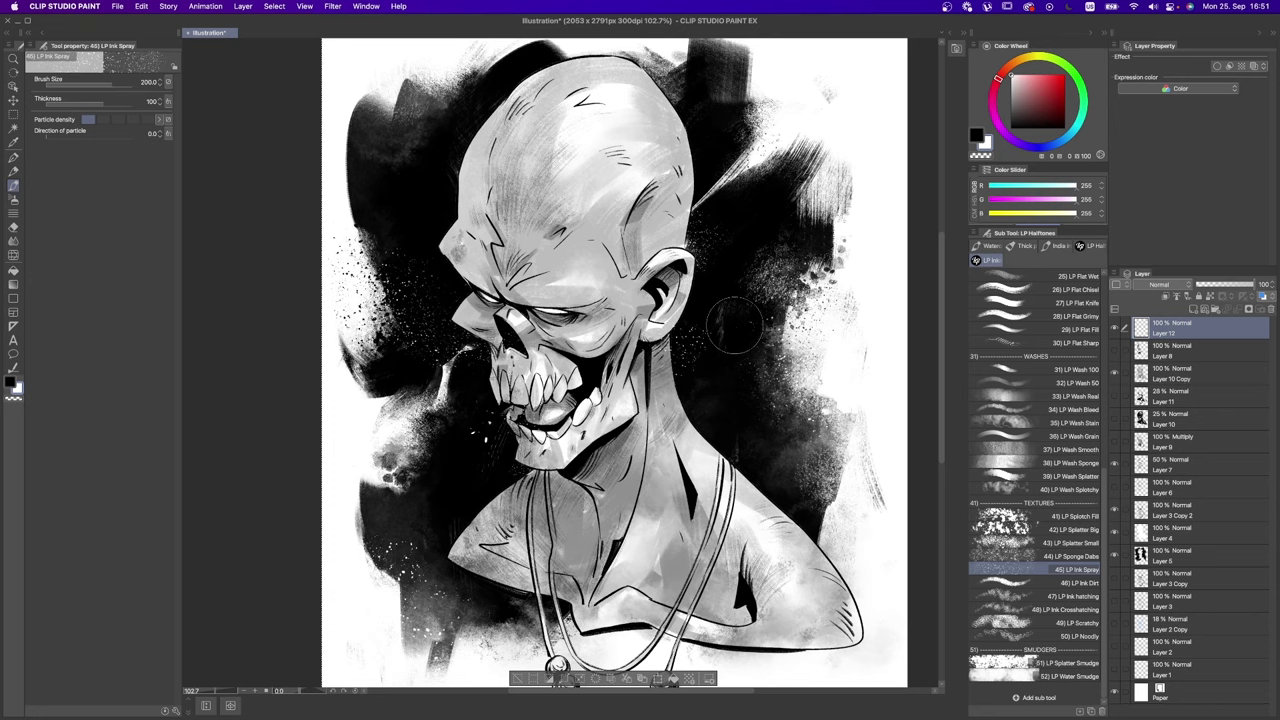
drag(737, 432, 866, 494)
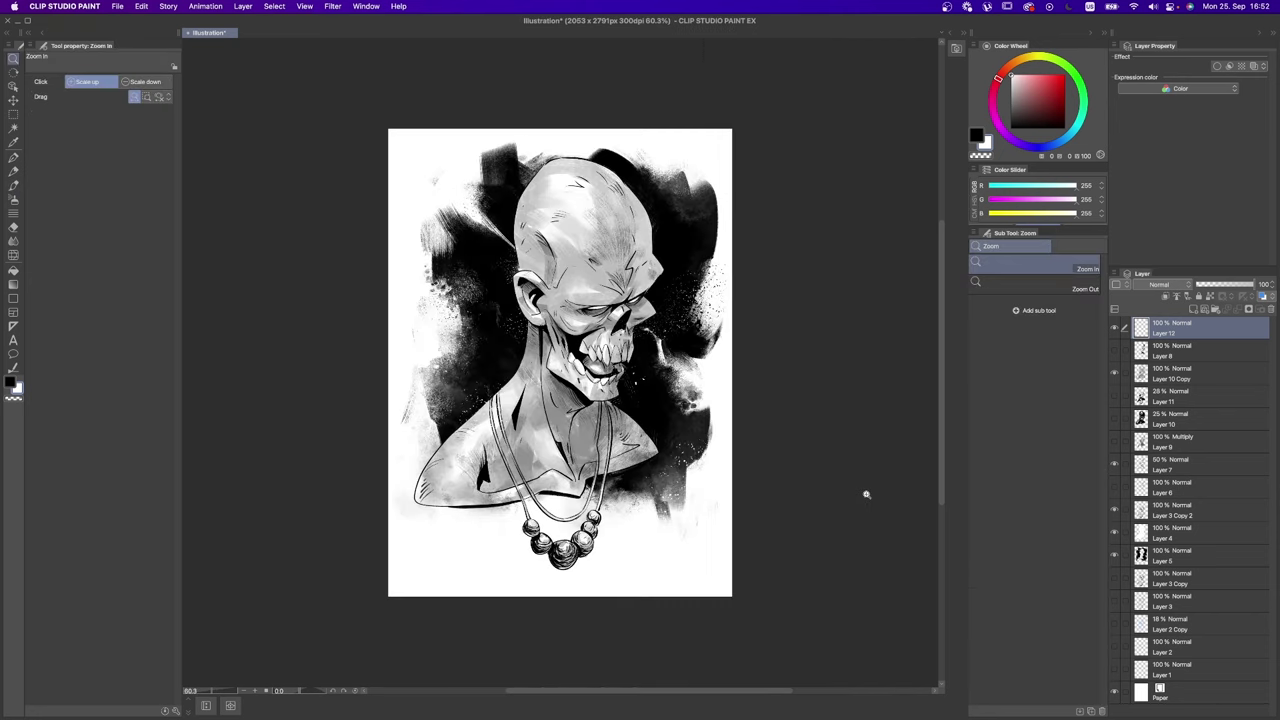
key(b)
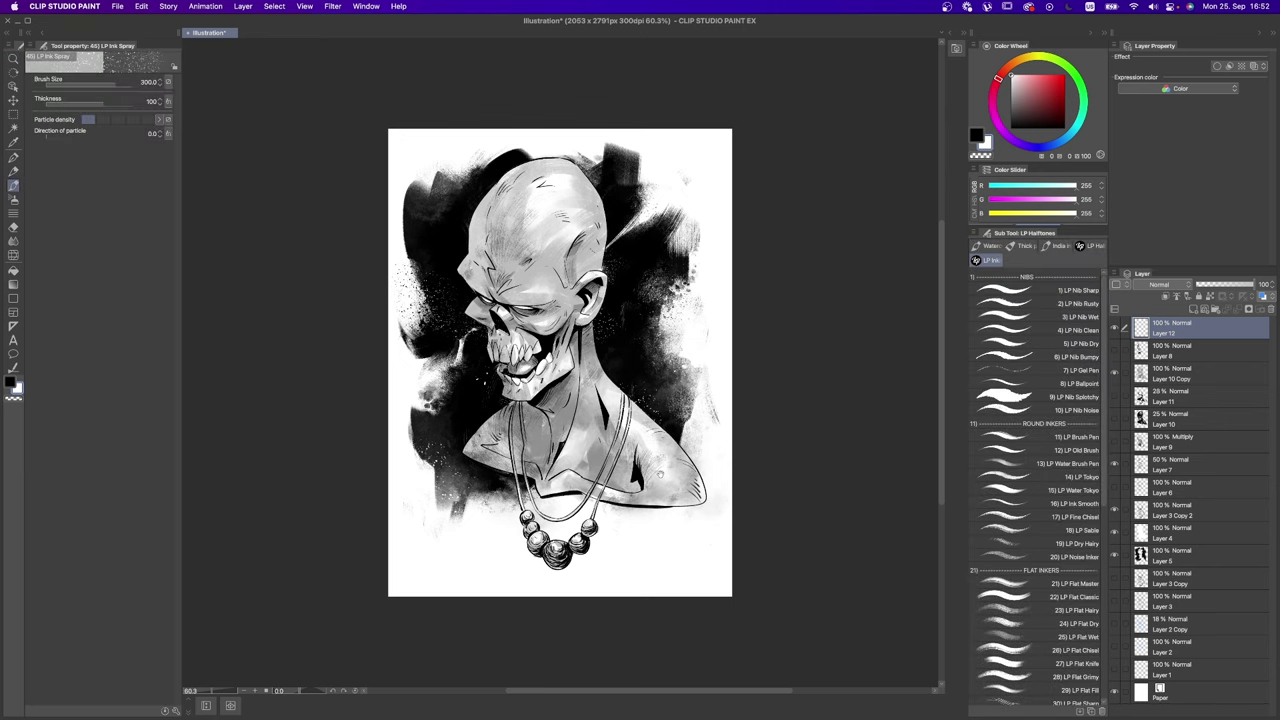